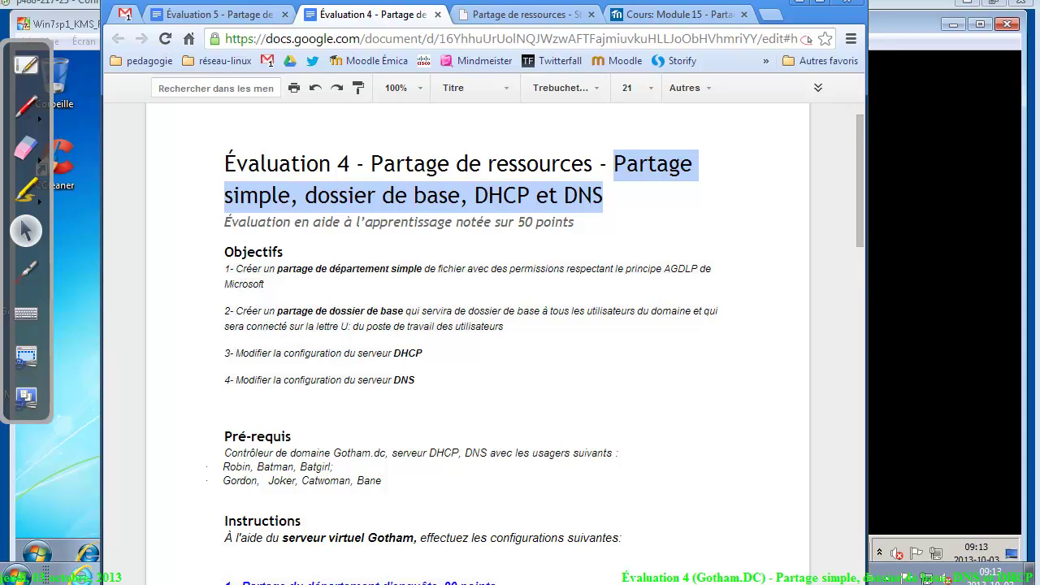
Show the part 1 rapports share instructions at 125% zoom, then bring up the 2008R2 server VM
{"action": "left_click", "coordinate": [471, 578]}
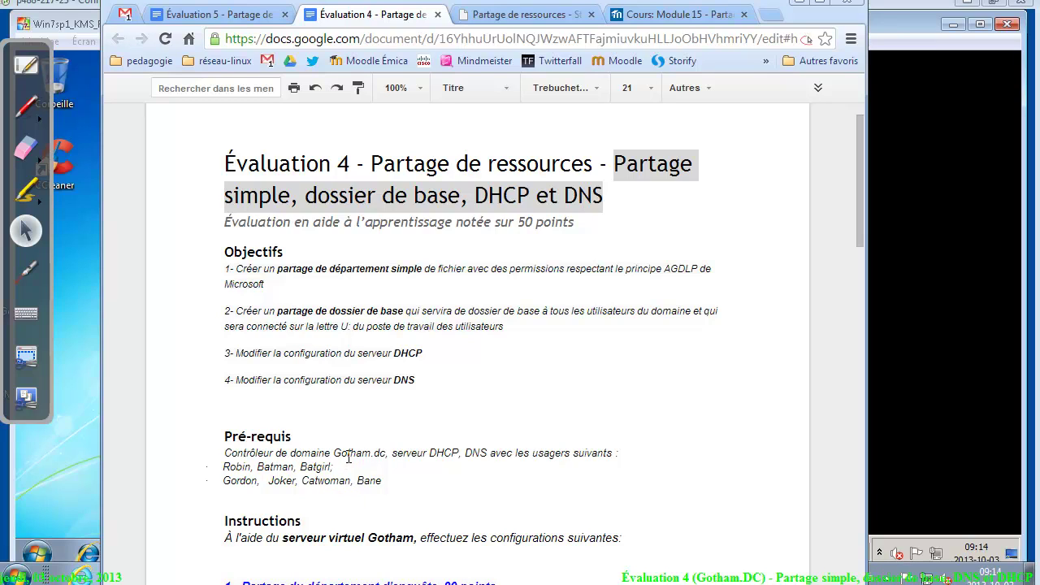
{"action": "left_click_drag", "start_coordinate": [857, 218], "coordinate": [827, 341]}
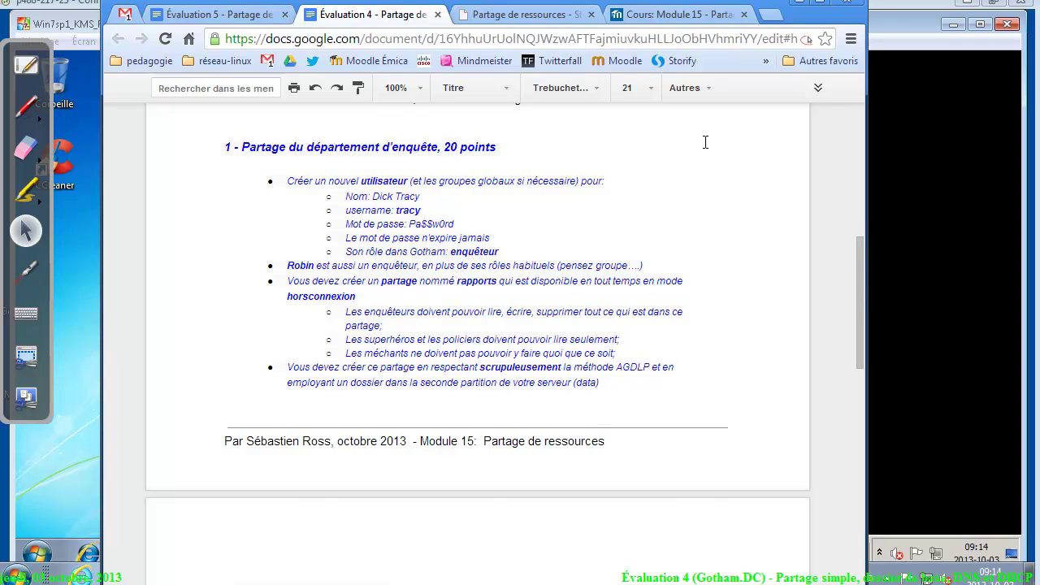
{"action": "key", "text": "ctrl+plus"}
{"action": "key", "text": "ctrl+plus"}
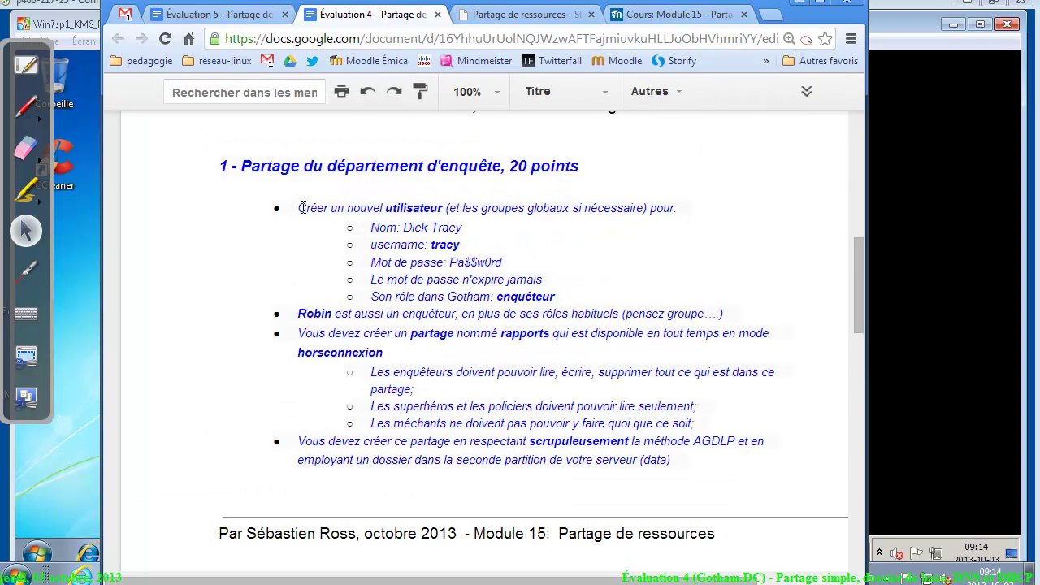
{"action": "left_click", "coordinate": [558, 210]}
{"action": "left_click_drag", "start_coordinate": [558, 209], "coordinate": [552, 214]}
{"action": "left_click", "coordinate": [440, 225]}
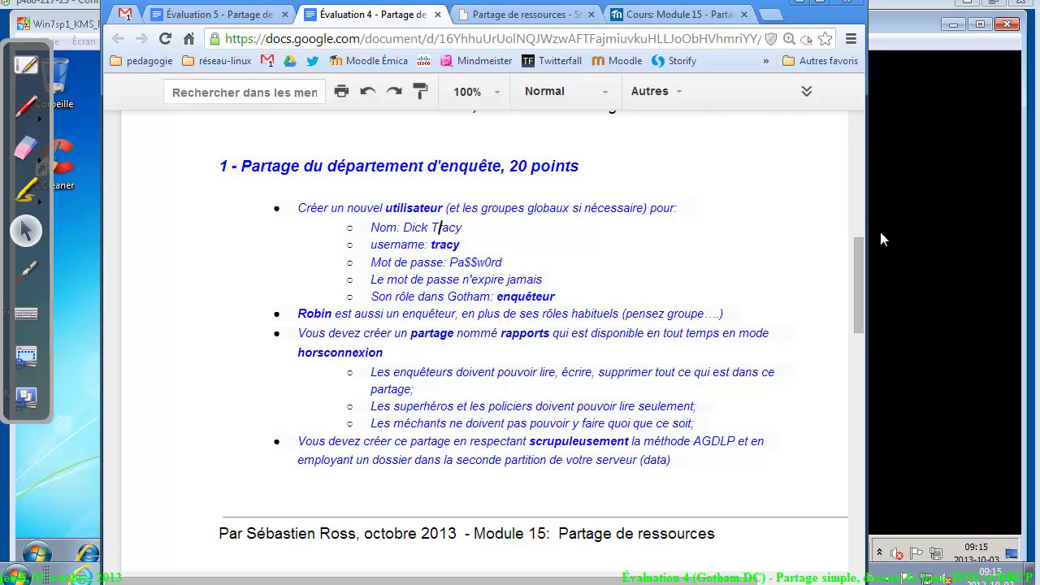
{"action": "left_click", "coordinate": [886, 257]}
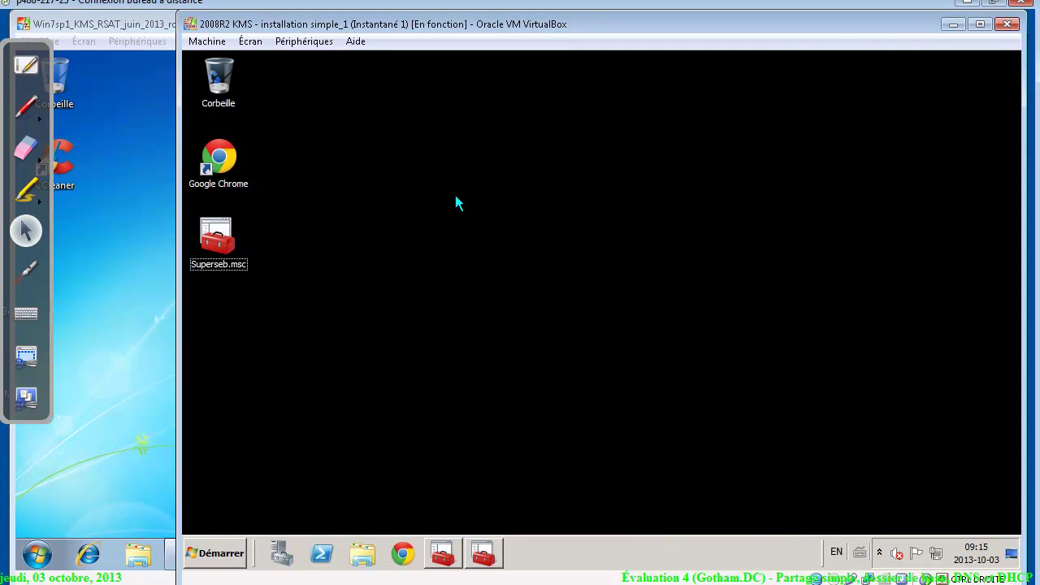
Log the current user off the Windows 7 client VM, then launch Superseb.msc on the 2008R2 server
{"action": "left_click", "coordinate": [142, 141]}
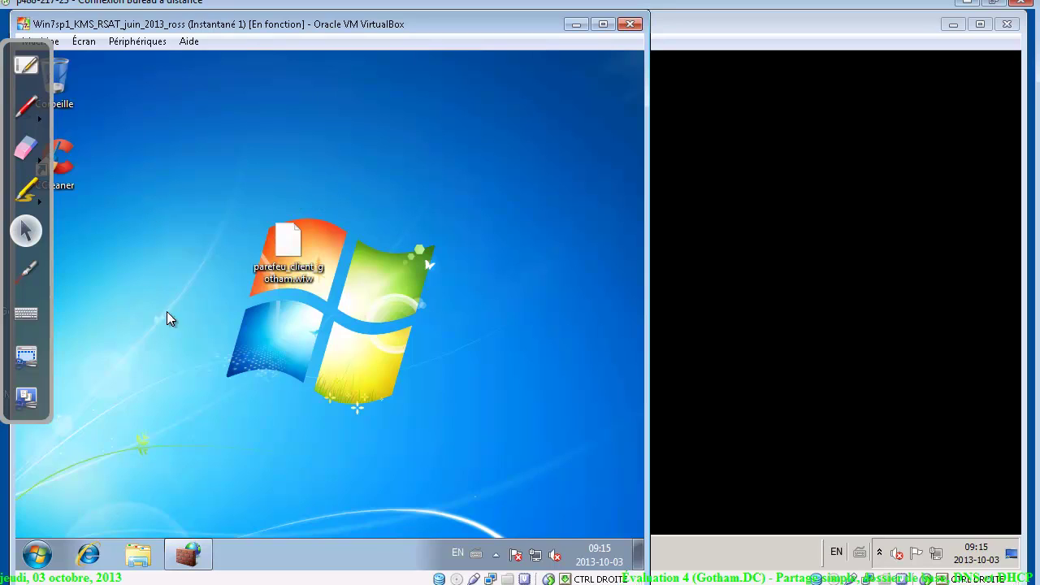
{"action": "left_click", "coordinate": [37, 553]}
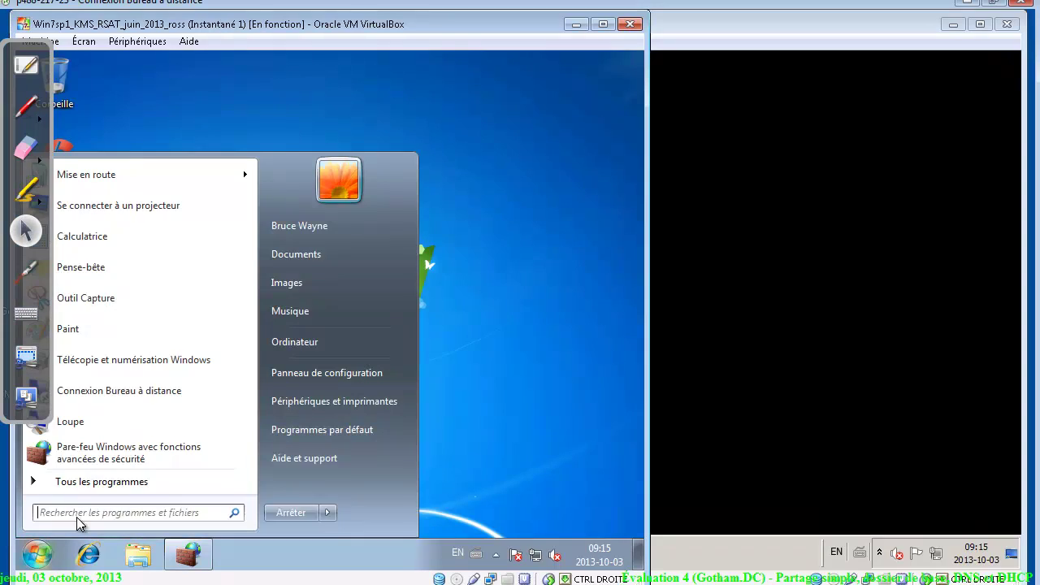
{"action": "left_click", "coordinate": [327, 513]}
{"action": "left_click", "coordinate": [395, 453]}
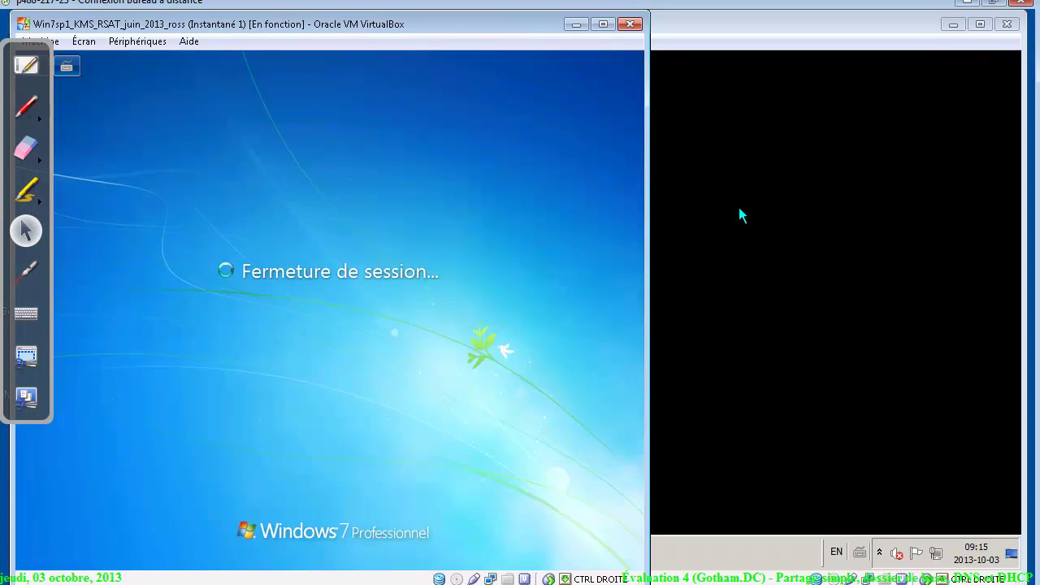
{"action": "left_click", "coordinate": [738, 214]}
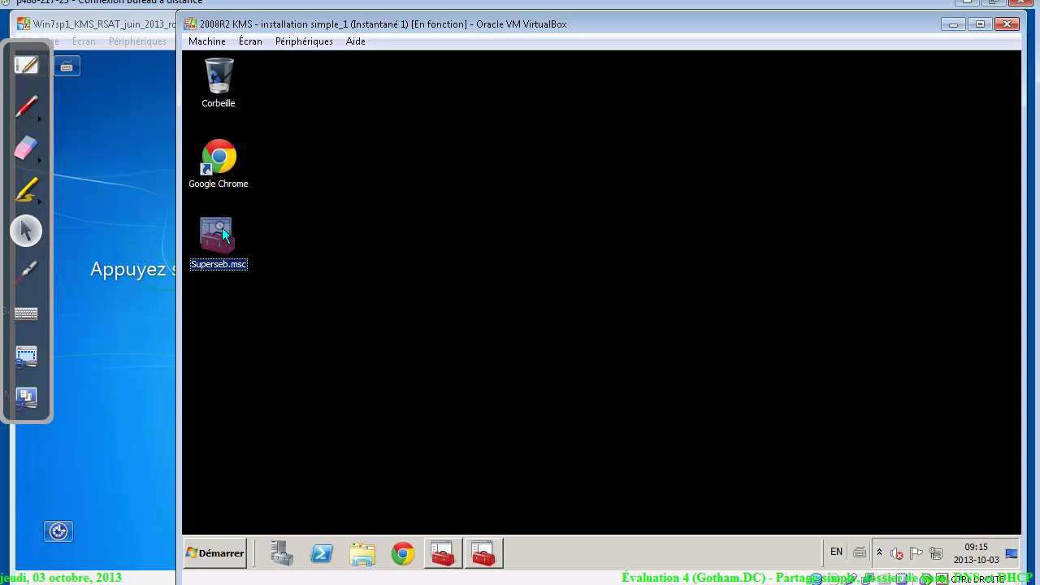
{"action": "left_click", "coordinate": [280, 269]}
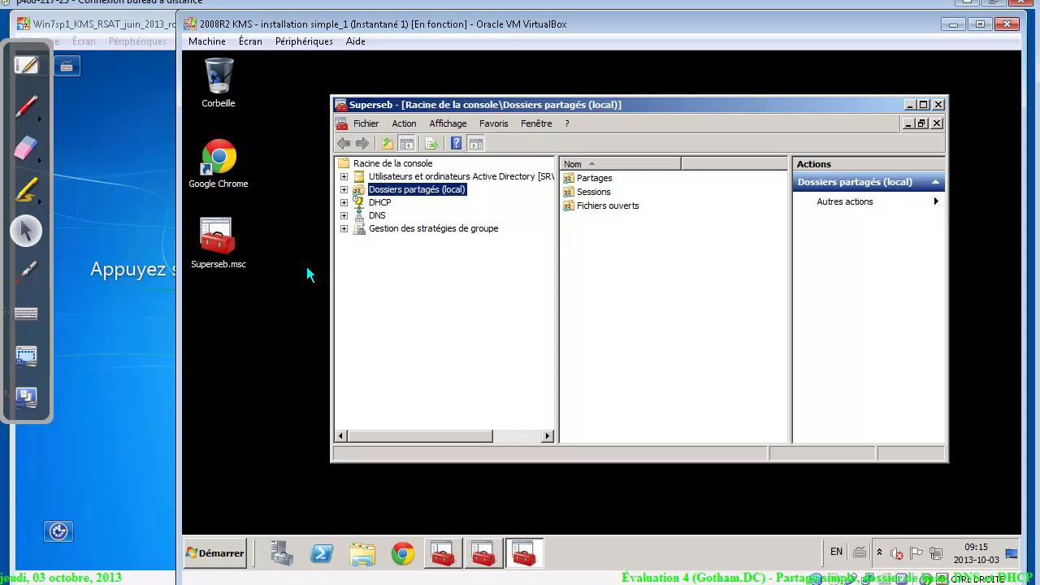
Browse the console's Active Directory, Shared Folders, DHCP, DNS and Group Policy nodes
{"action": "left_click", "coordinate": [414, 178]}
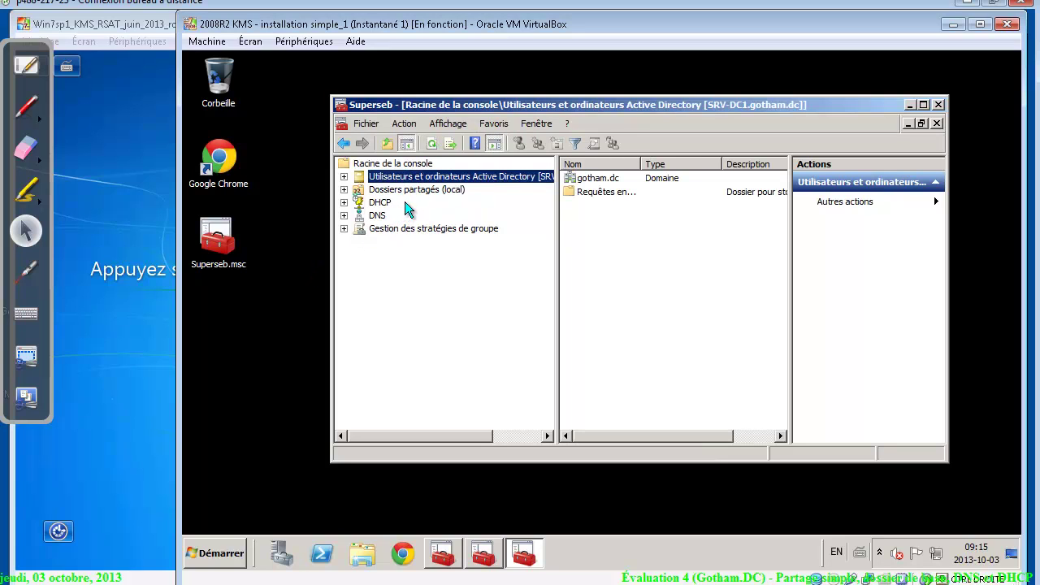
{"action": "left_click", "coordinate": [401, 192]}
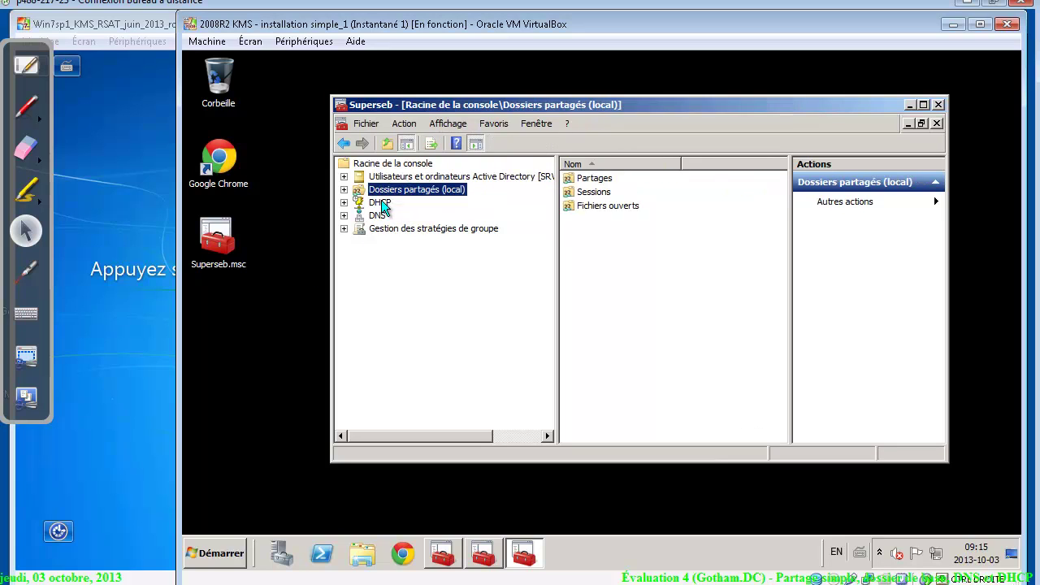
{"action": "left_click", "coordinate": [381, 203]}
{"action": "left_click", "coordinate": [380, 216]}
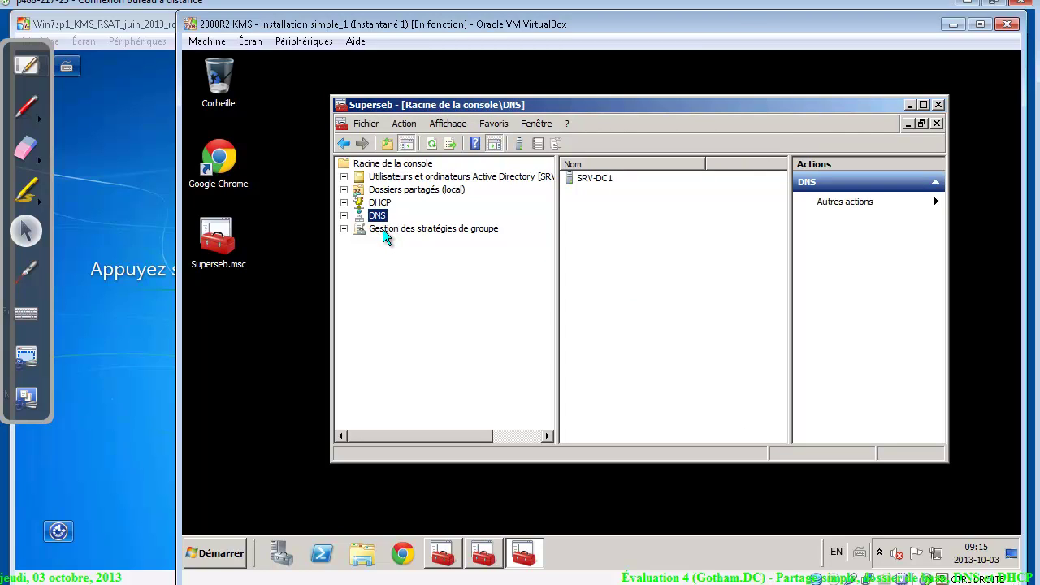
{"action": "left_click", "coordinate": [383, 231]}
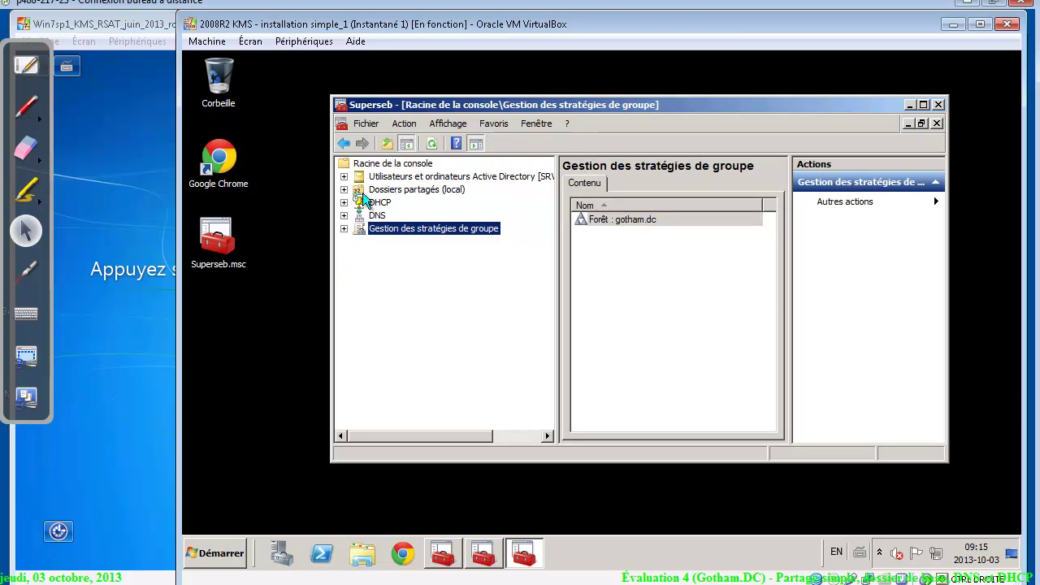
Expand gotham.dc > gotham > OU_bons and open OU_users to list its accounts
{"action": "left_click", "coordinate": [343, 176]}
{"action": "left_click", "coordinate": [359, 202]}
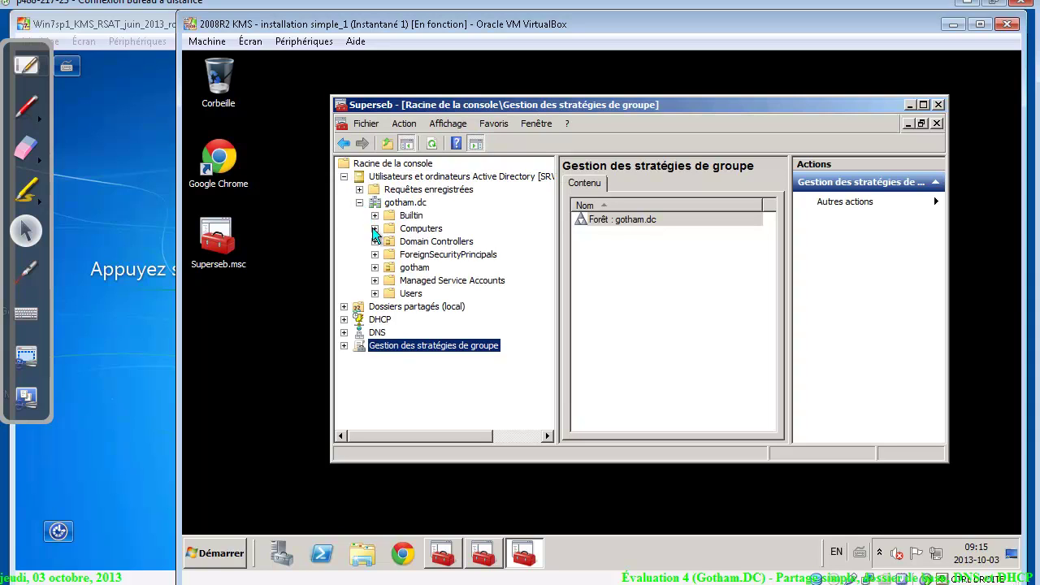
{"action": "left_click", "coordinate": [374, 268]}
{"action": "left_click", "coordinate": [390, 269]}
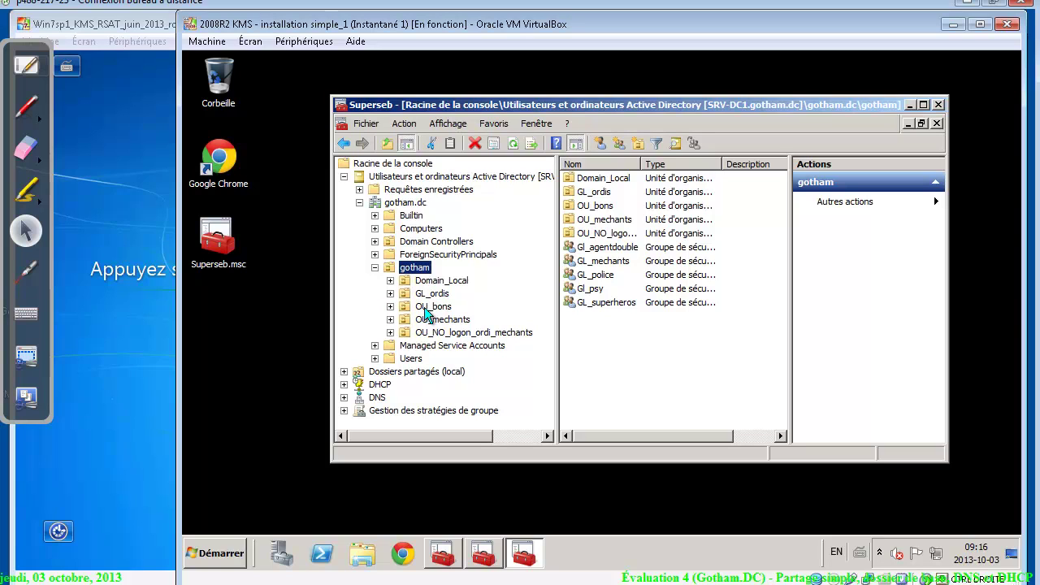
{"action": "left_click", "coordinate": [427, 309]}
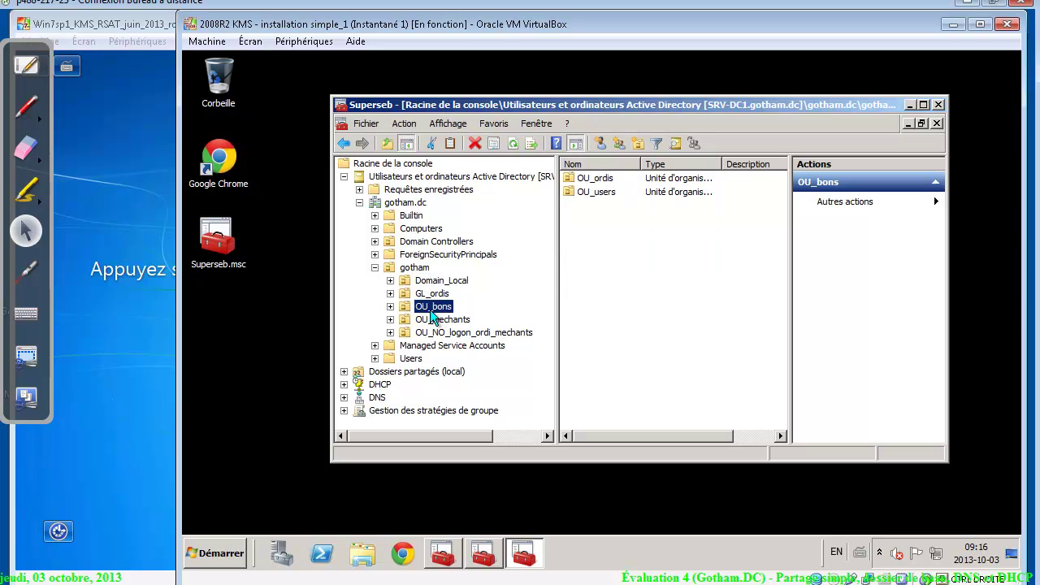
{"action": "double_click", "coordinate": [597, 197]}
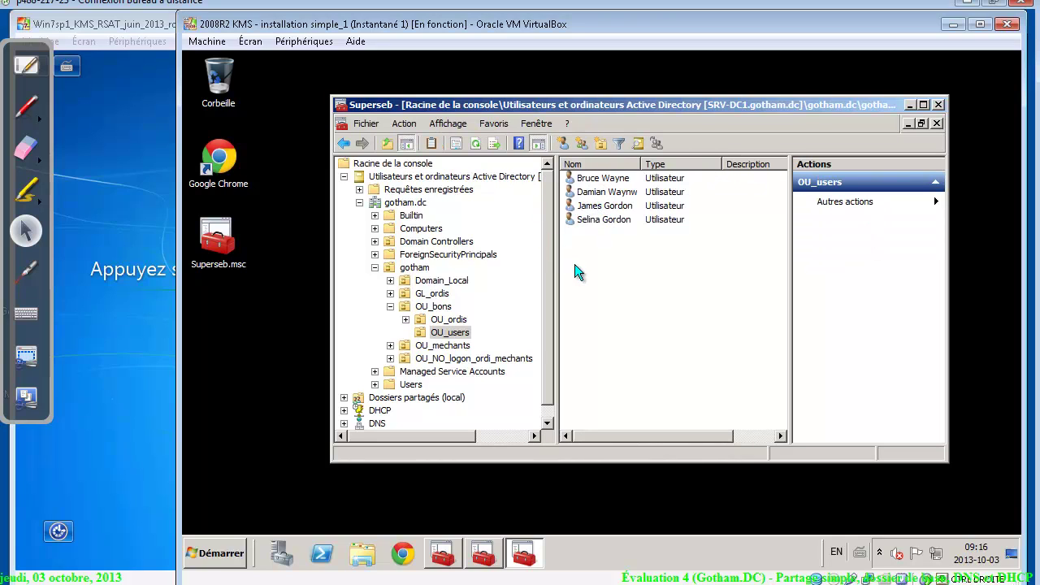
Look over the OU_users accounts, opening and cancelling one user's Properties
{"action": "left_click", "coordinate": [601, 180]}
{"action": "left_click", "coordinate": [603, 195]}
{"action": "double_click", "coordinate": [603, 205]}
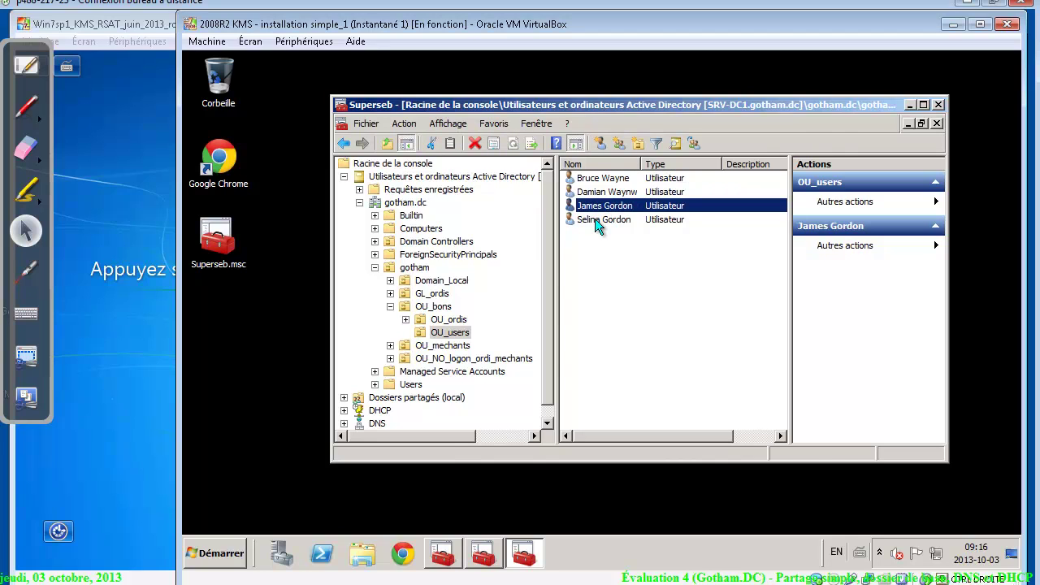
{"action": "left_click", "coordinate": [672, 480]}
{"action": "left_click", "coordinate": [611, 220]}
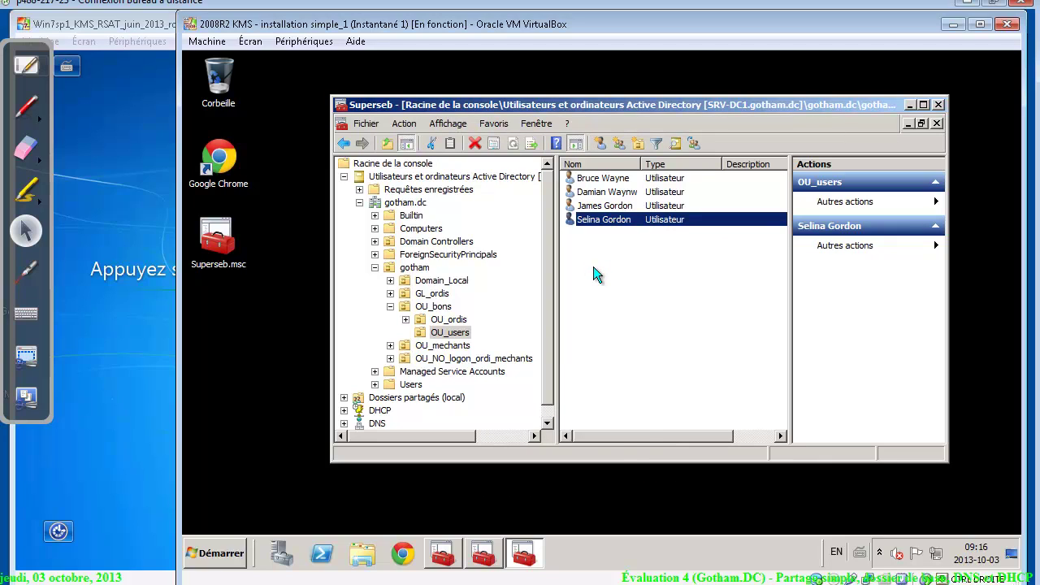
Start a new user in OU_users named Dick Tracy with logon name tracy
{"action": "right_click", "coordinate": [594, 275]}
{"action": "mouse_move", "coordinate": [649, 322]}
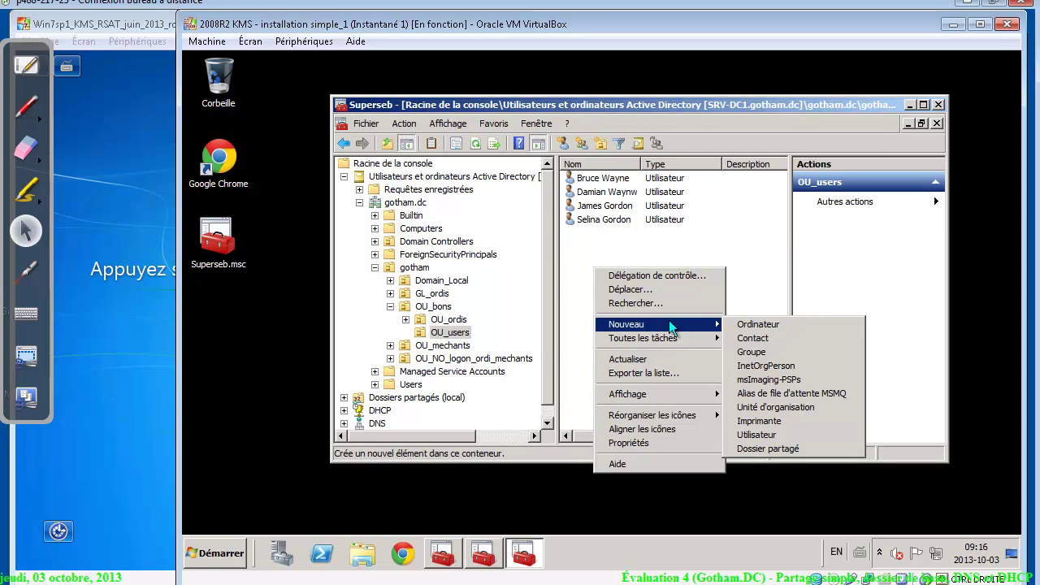
{"action": "left_click", "coordinate": [779, 433]}
{"action": "type", "text": "Dick"}
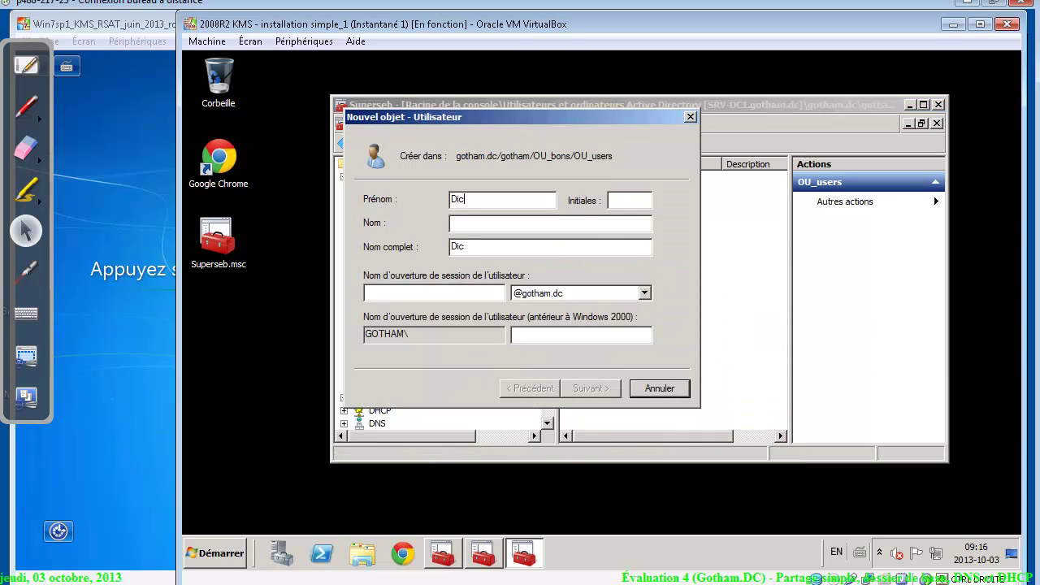
{"action": "key", "text": "Tab"}
{"action": "type", "text": "Tracy"}
{"action": "key", "text": "Tab"}
{"action": "key", "text": "Tab"}
{"action": "key", "text": "alt+Tab"}
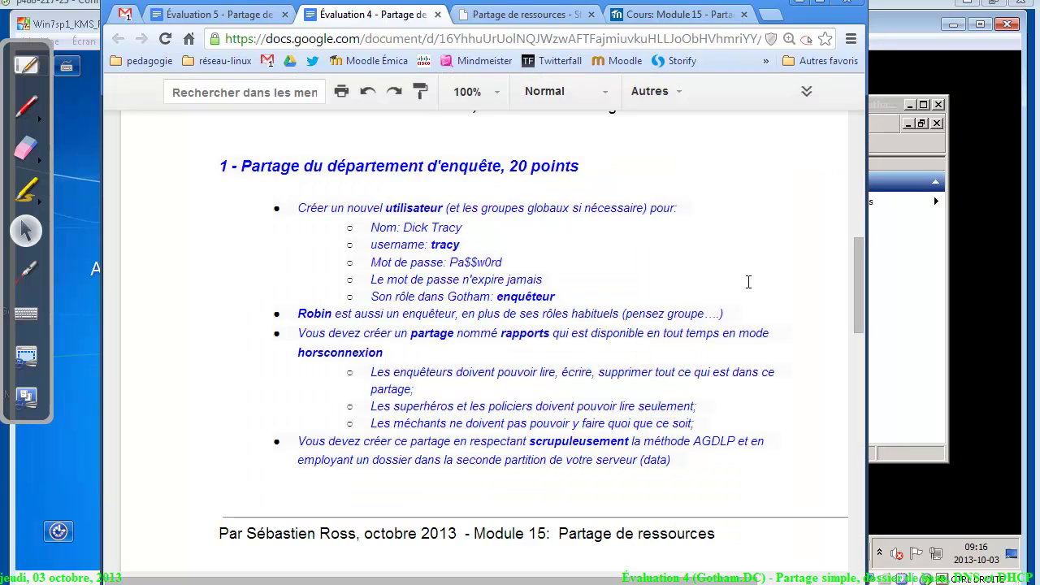
{"action": "left_click", "coordinate": [958, 258]}
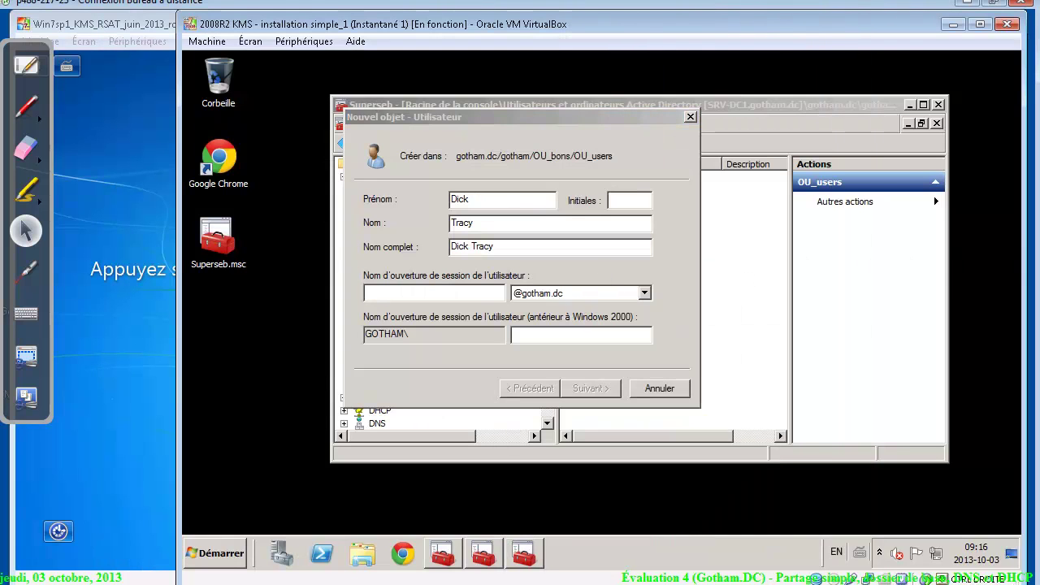
{"action": "type", "text": "tracy"}
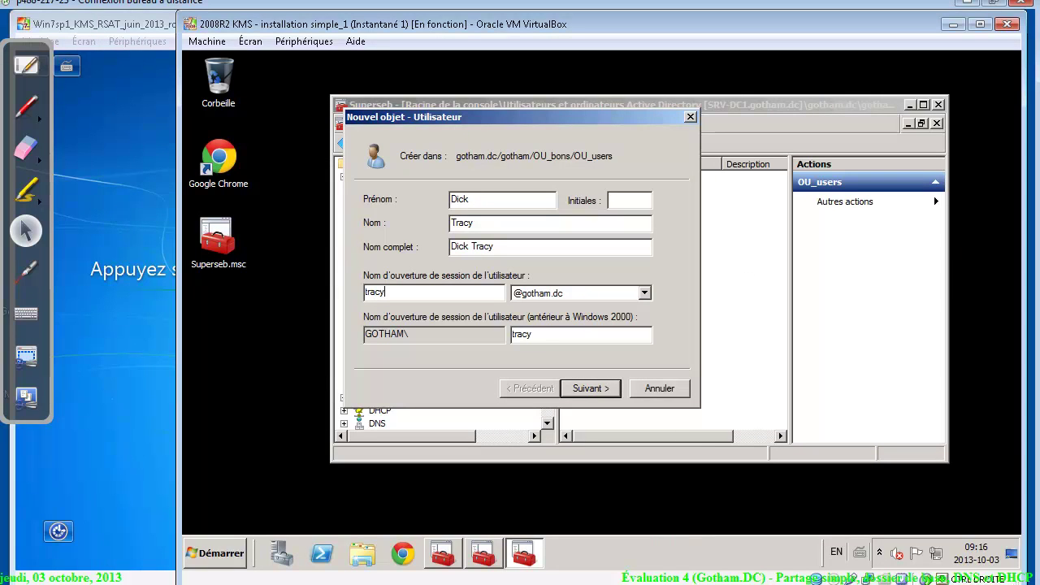
Set tracy's password, without forced change at next logon and never expiring, and finish the wizard
{"action": "left_click", "coordinate": [583, 387]}
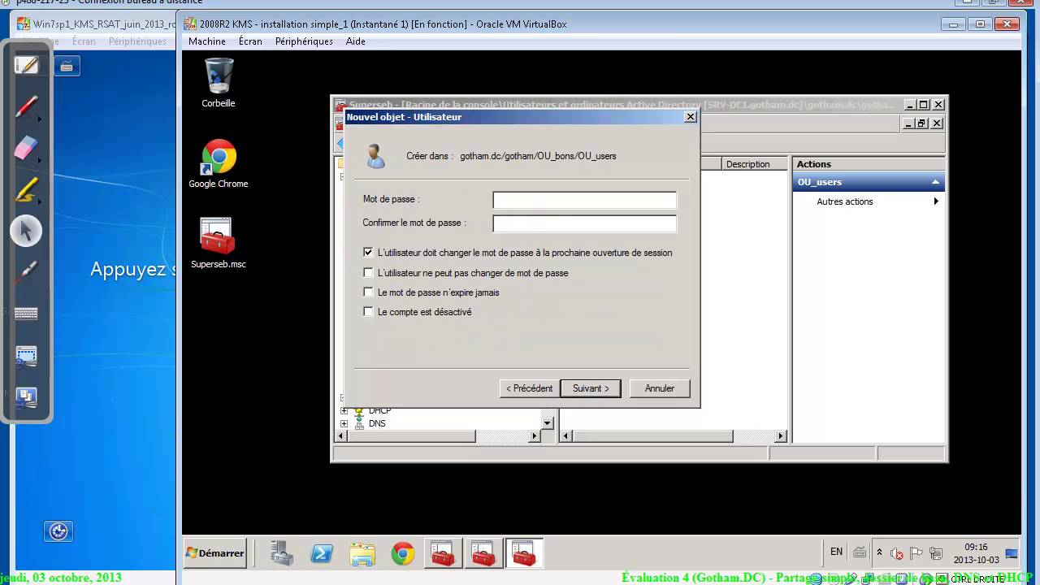
{"action": "type", "text": "••••••••••"}
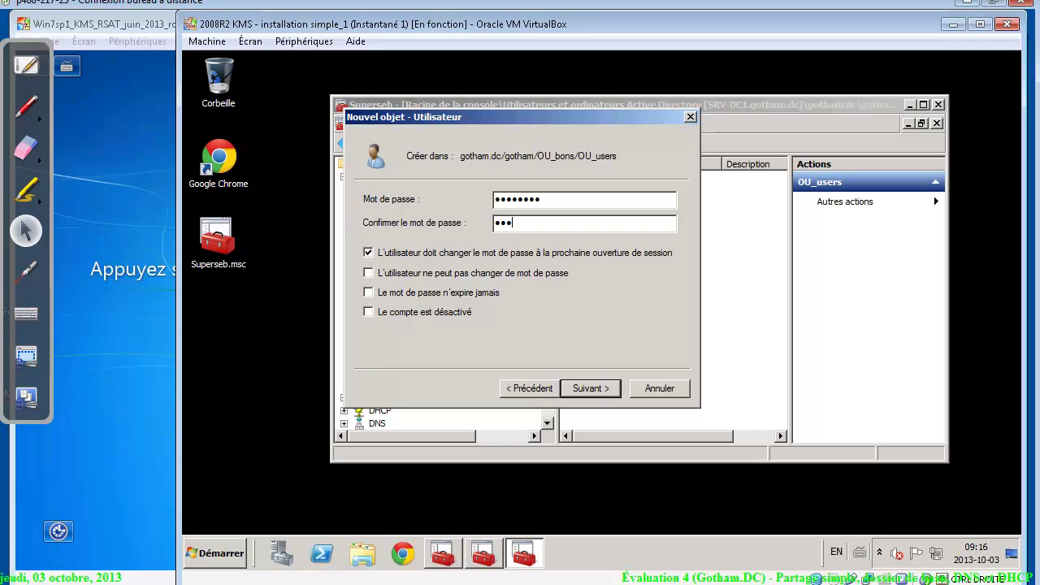
{"action": "type", "text": "•••••"}
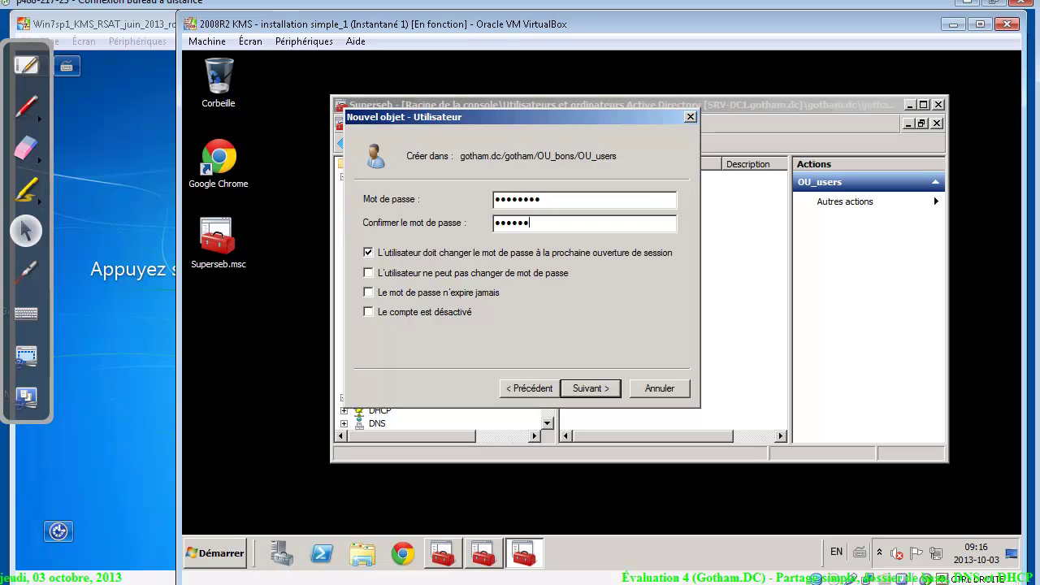
{"action": "left_click", "coordinate": [371, 254]}
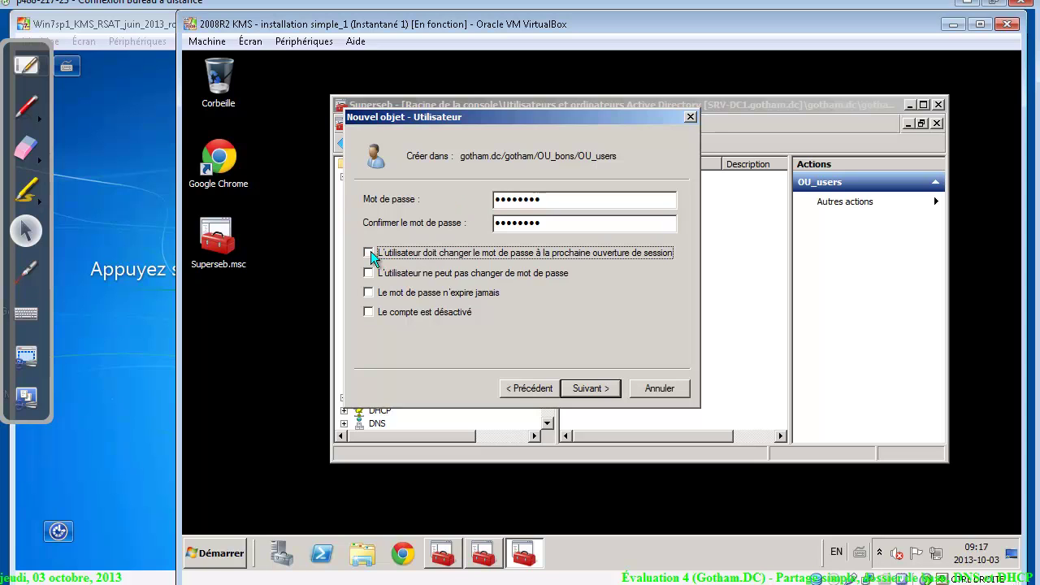
{"action": "left_click", "coordinate": [113, 358]}
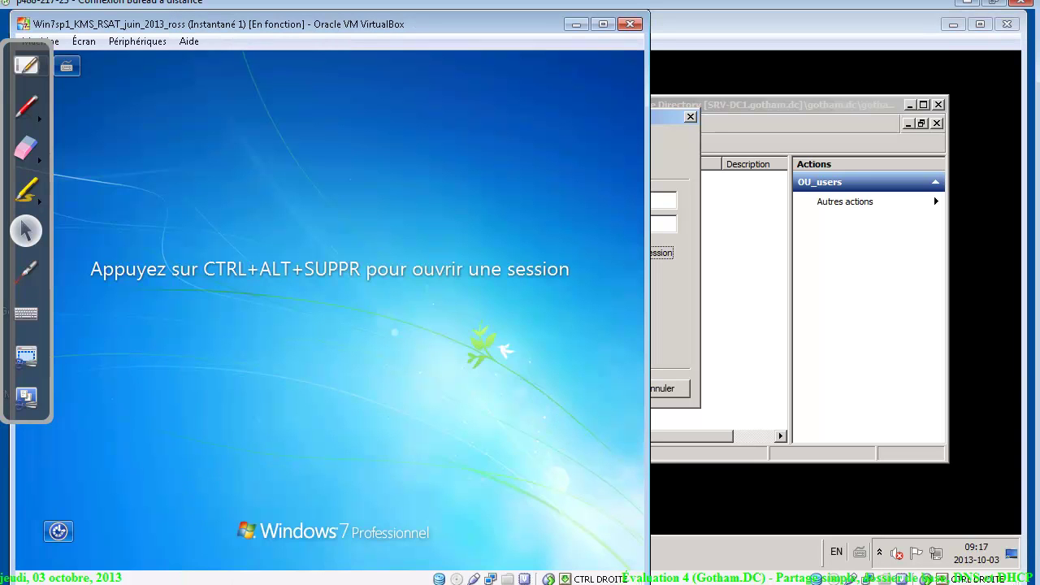
{"action": "key", "text": "alt+Tab"}
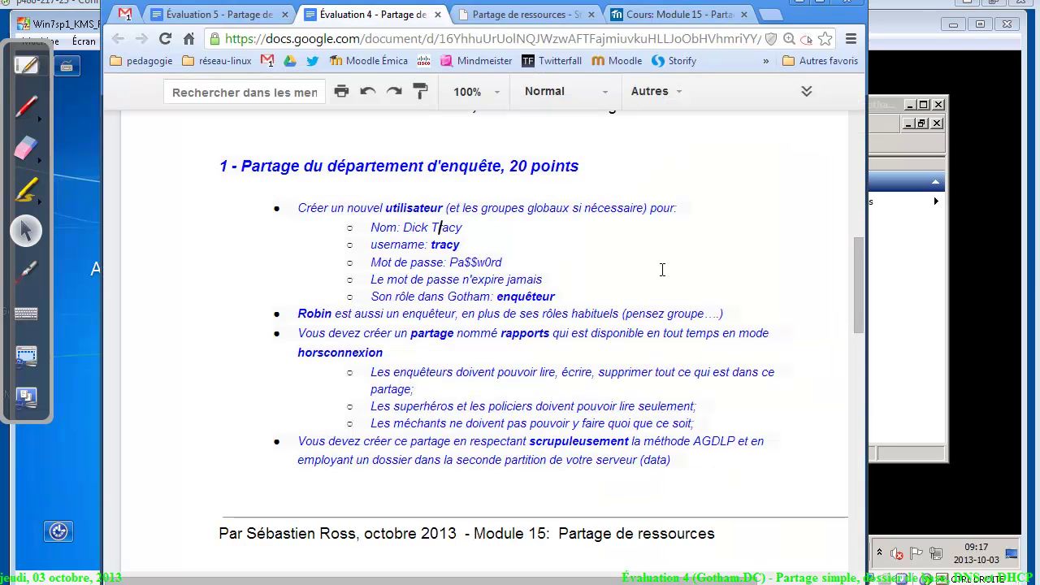
{"action": "left_click", "coordinate": [911, 294]}
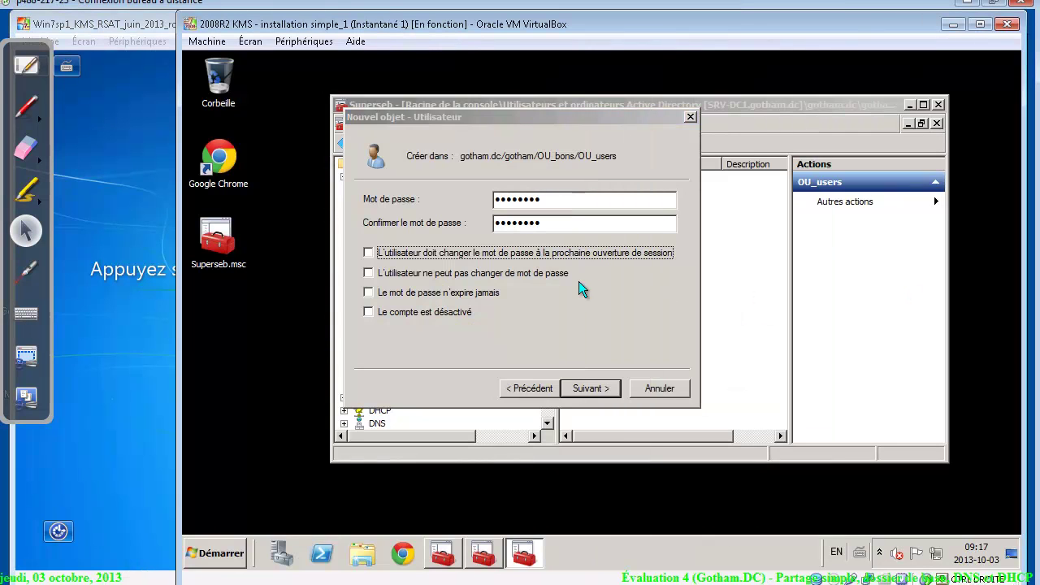
{"action": "left_click", "coordinate": [445, 295]}
{"action": "left_click", "coordinate": [588, 390]}
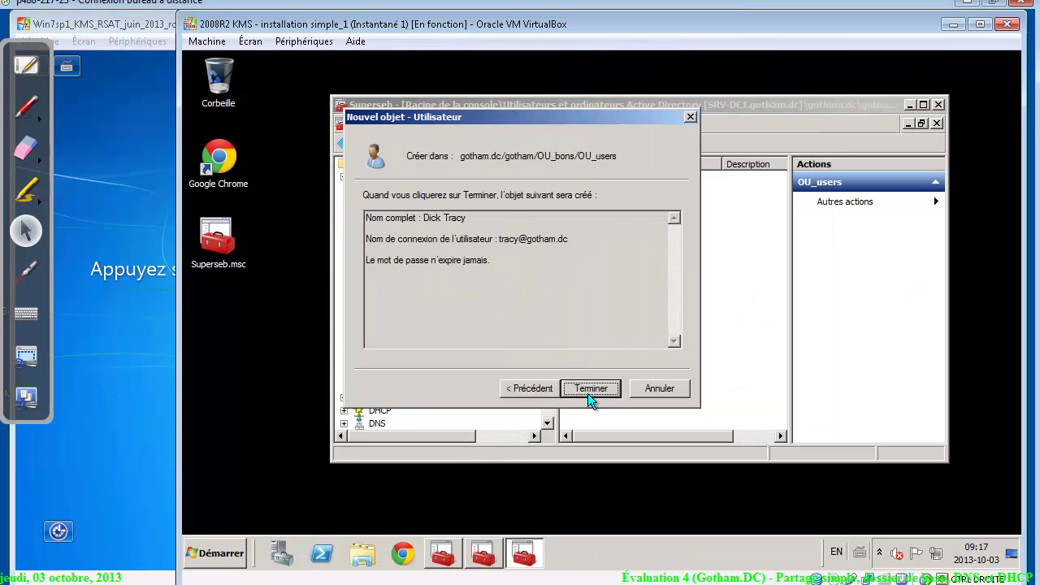
{"action": "left_click", "coordinate": [588, 390]}
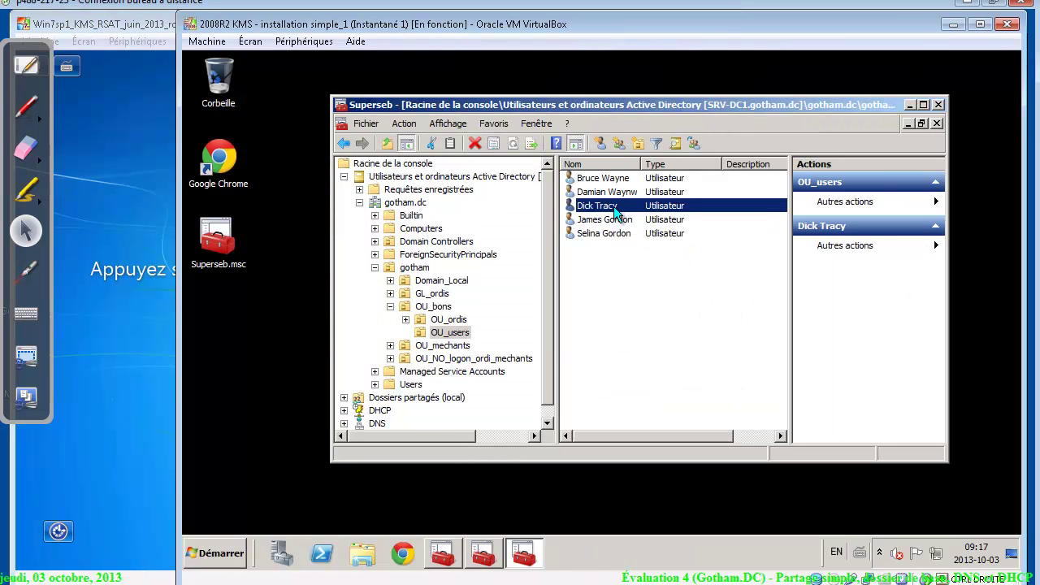
On Dick Tracy's Membre de tab, search for groups matching 'gl' to add him to
{"action": "double_click", "coordinate": [613, 207]}
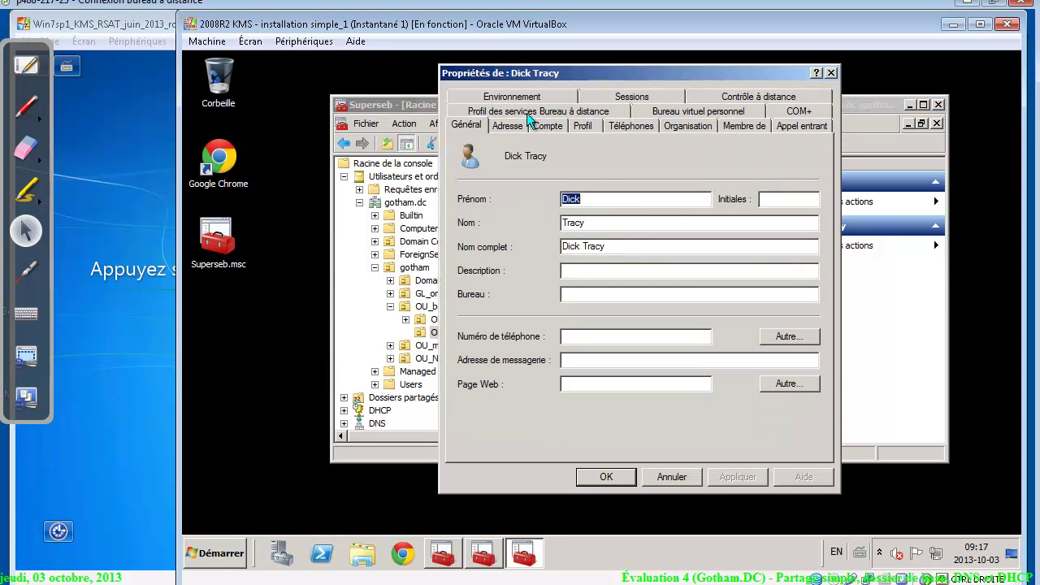
{"action": "left_click", "coordinate": [727, 125]}
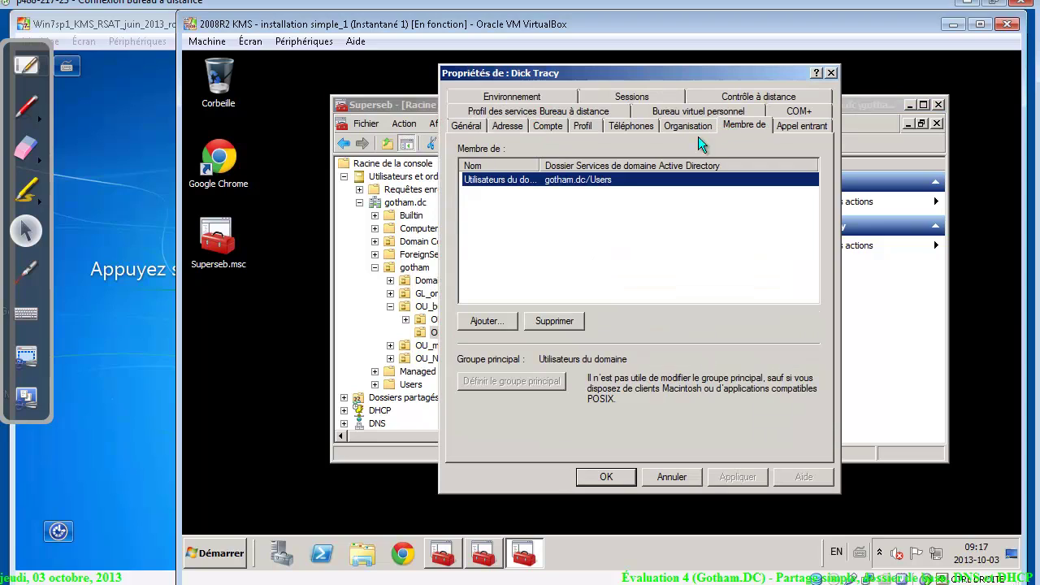
{"action": "double_click", "coordinate": [542, 165]}
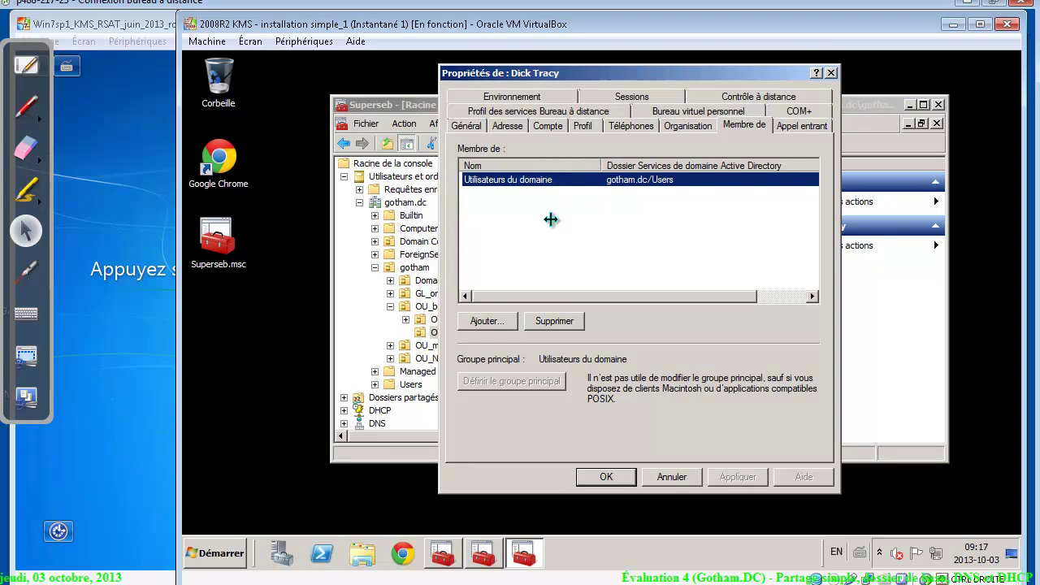
{"action": "left_click", "coordinate": [484, 320]}
{"action": "type", "text": "gl"}
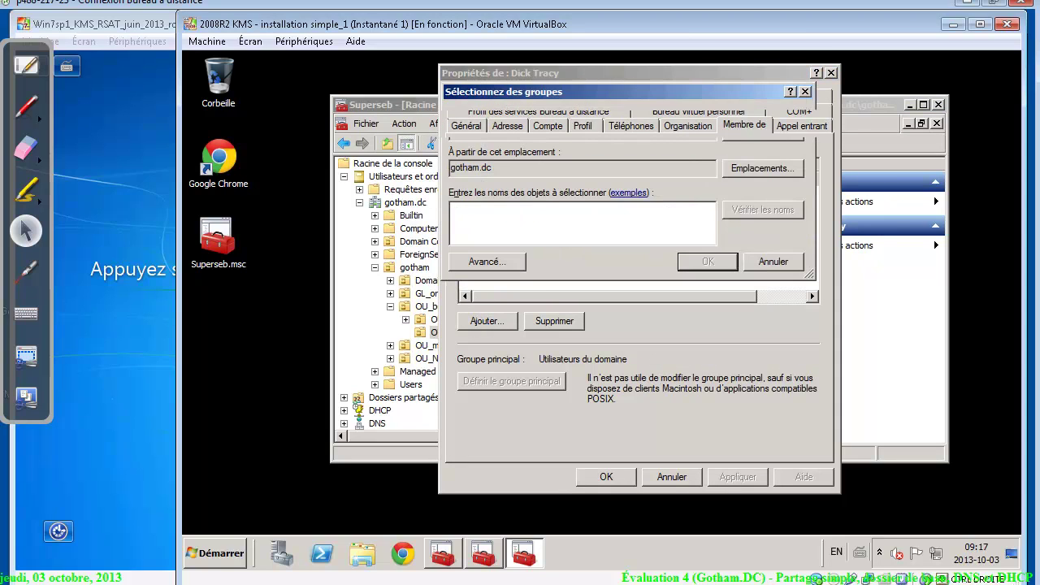
{"action": "key", "text": "Return"}
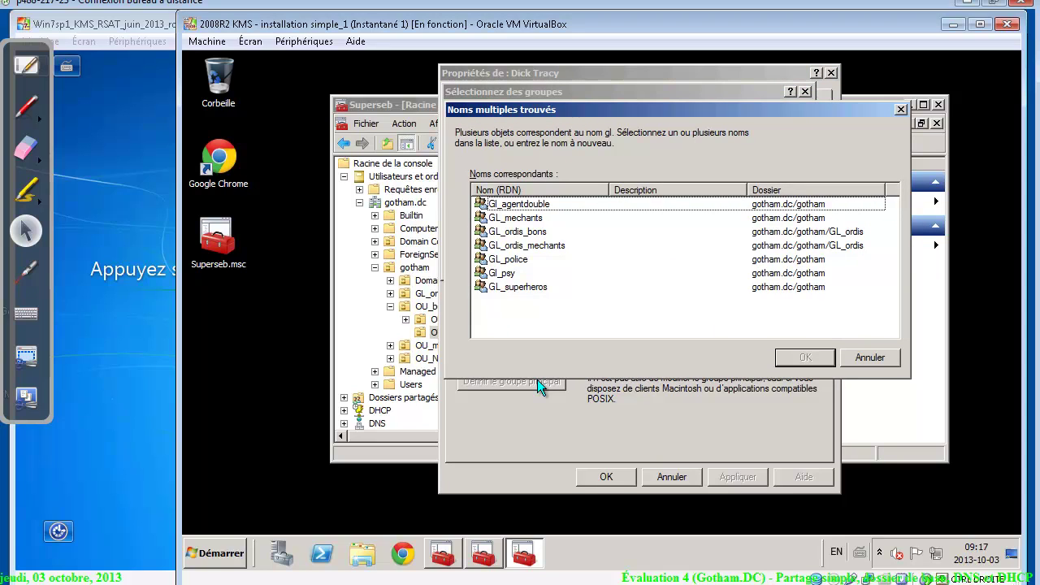
{"action": "left_click", "coordinate": [886, 356]}
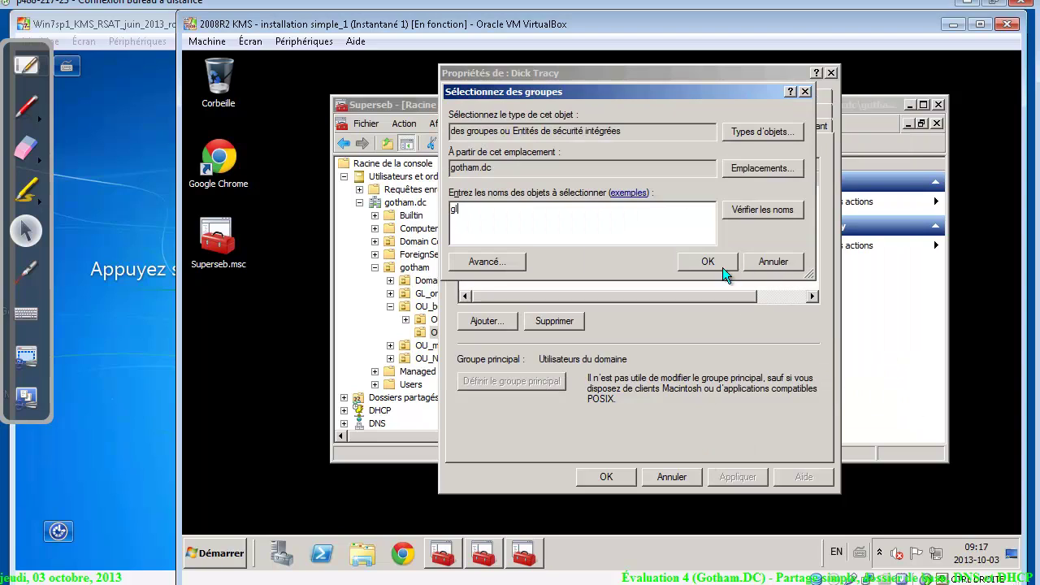
{"action": "left_click", "coordinate": [722, 268]}
{"action": "left_click", "coordinate": [882, 358]}
Close the user's dialogs and create the global security group GL_enqueteur in gotham
{"action": "left_click", "coordinate": [775, 266]}
{"action": "left_click", "coordinate": [607, 477]}
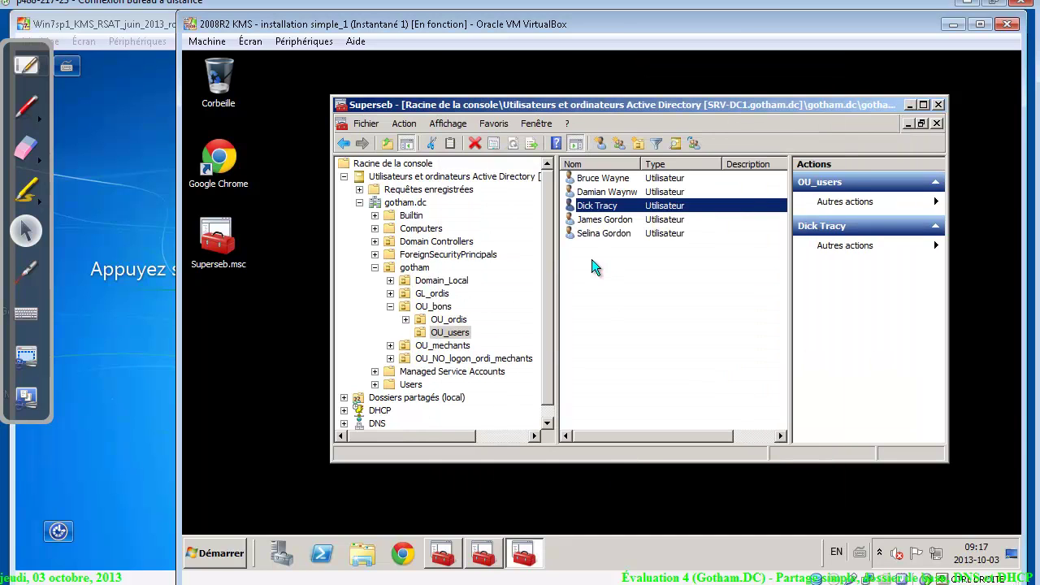
{"action": "left_click", "coordinate": [419, 269]}
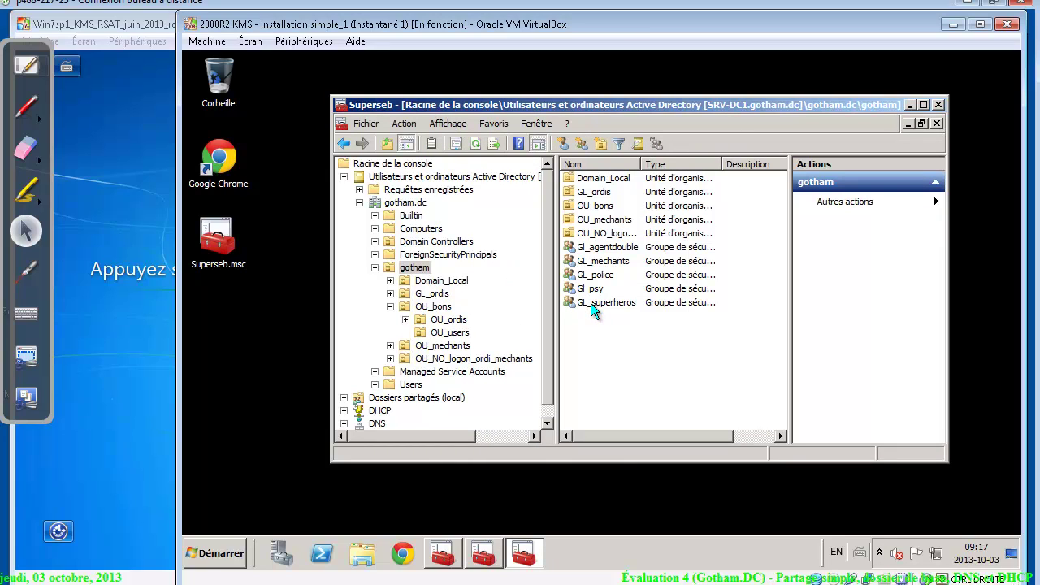
{"action": "right_click", "coordinate": [592, 315]}
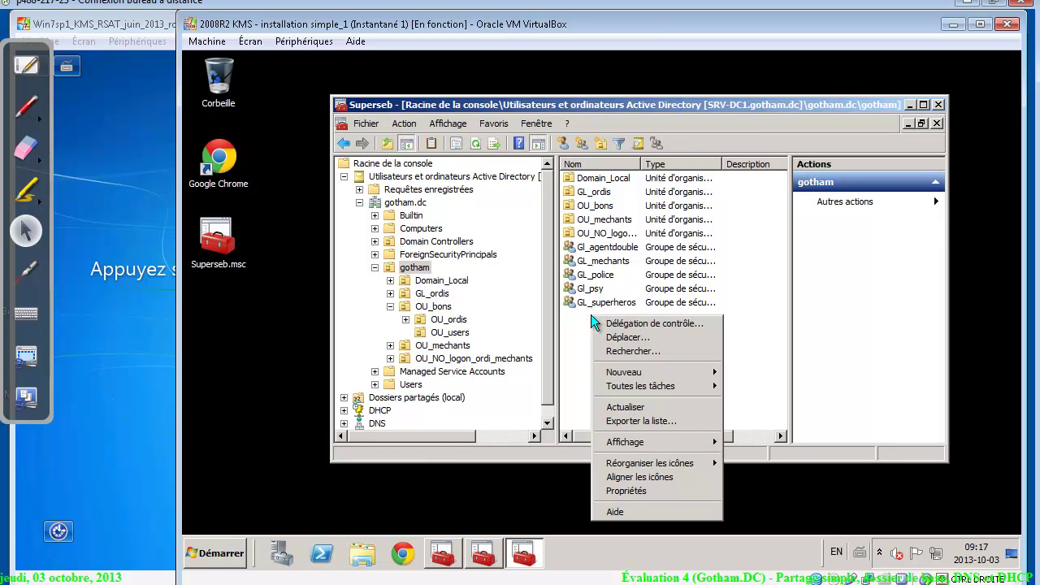
{"action": "mouse_move", "coordinate": [637, 371]}
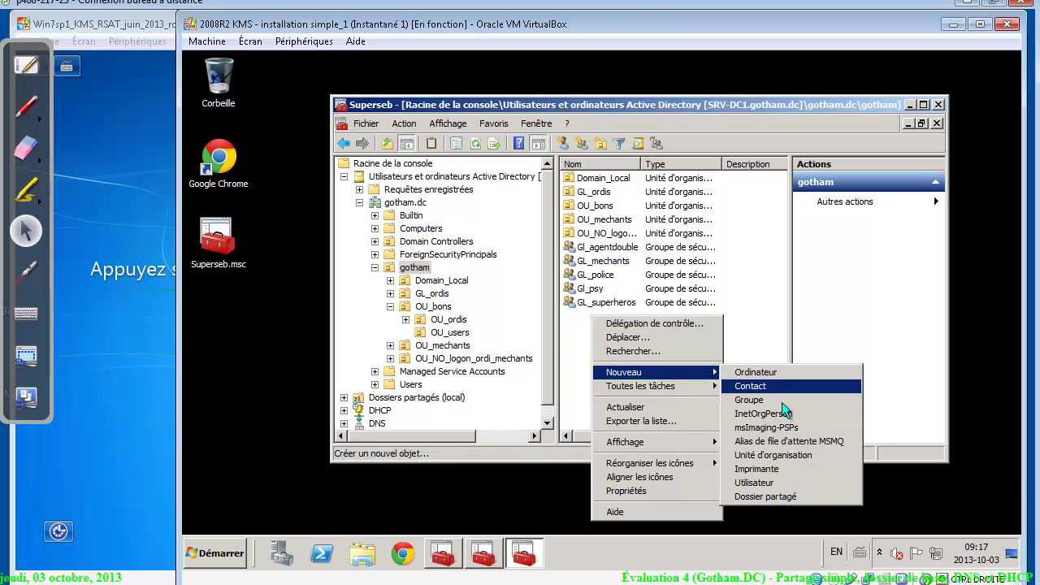
{"action": "left_click", "coordinate": [780, 399]}
{"action": "type", "text": "GL_enqueteur"}
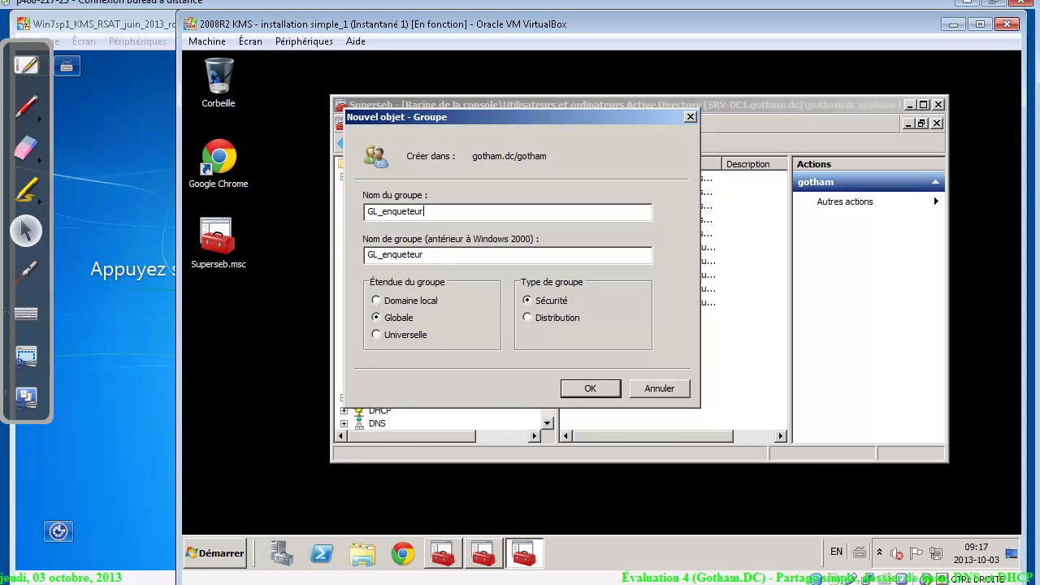
{"action": "left_click", "coordinate": [582, 389]}
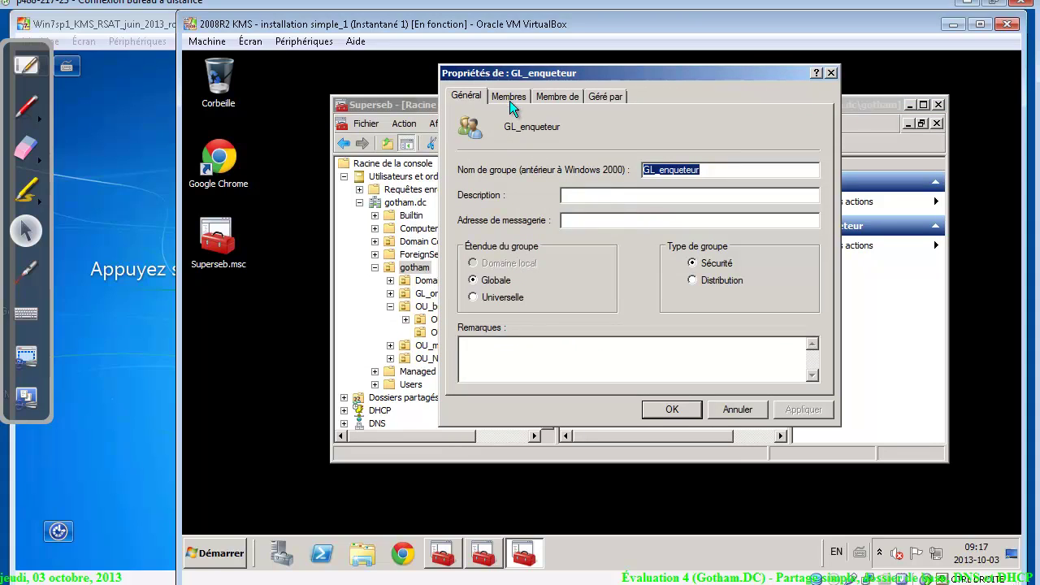
Add tracy as a member of GL_enqueteur, then switch to the assignment
{"action": "left_click", "coordinate": [510, 99]}
{"action": "left_click", "coordinate": [485, 361]}
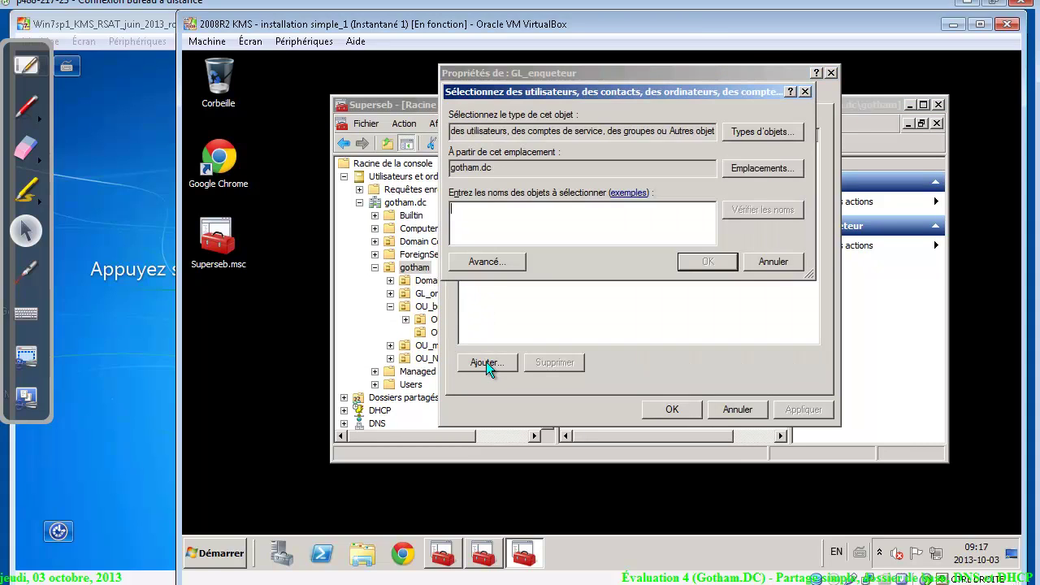
{"action": "type", "text": "tracy"}
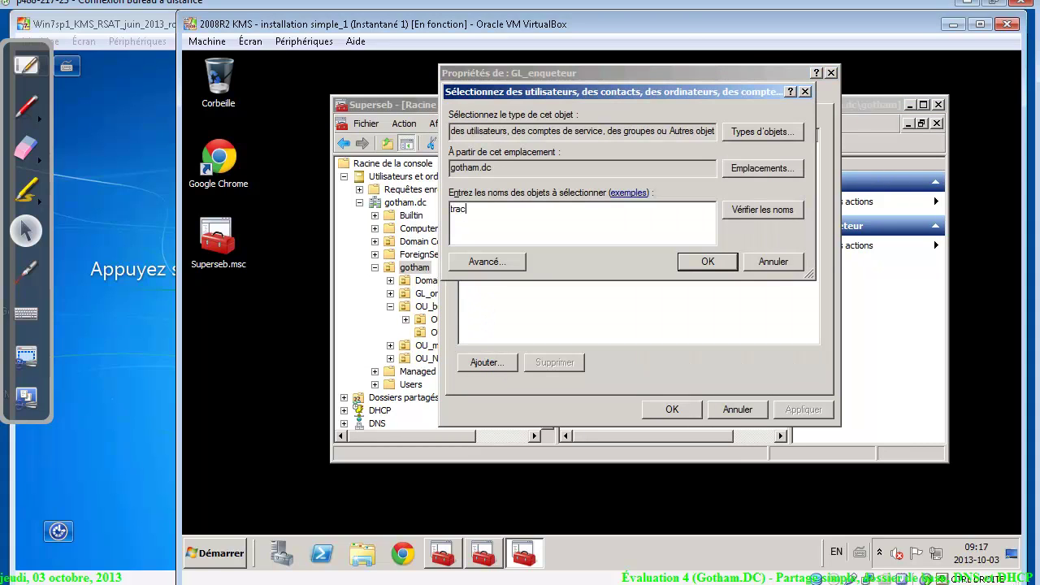
{"action": "key", "text": "Return"}
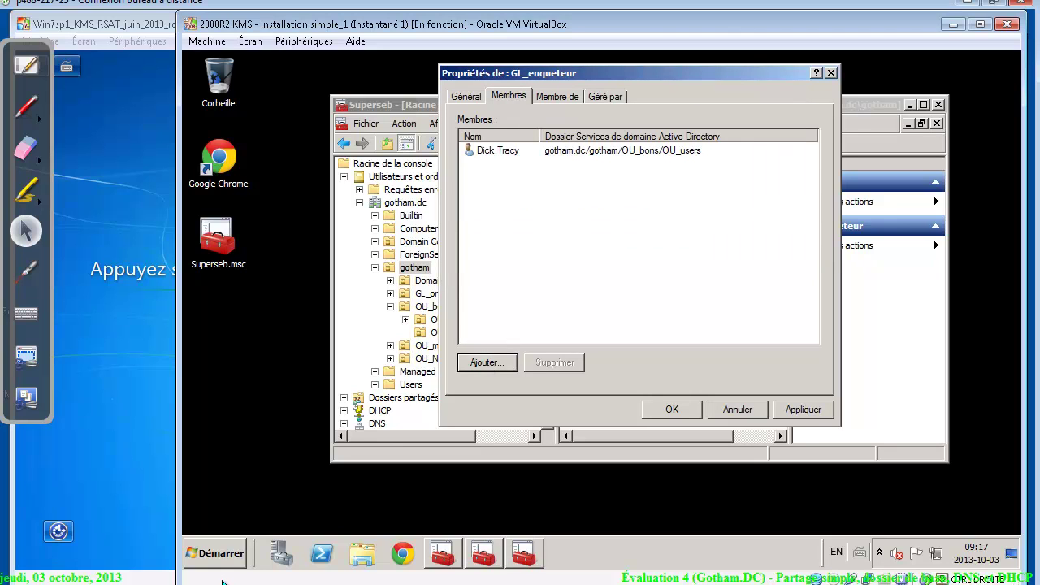
{"action": "key", "text": "alt+Tab"}
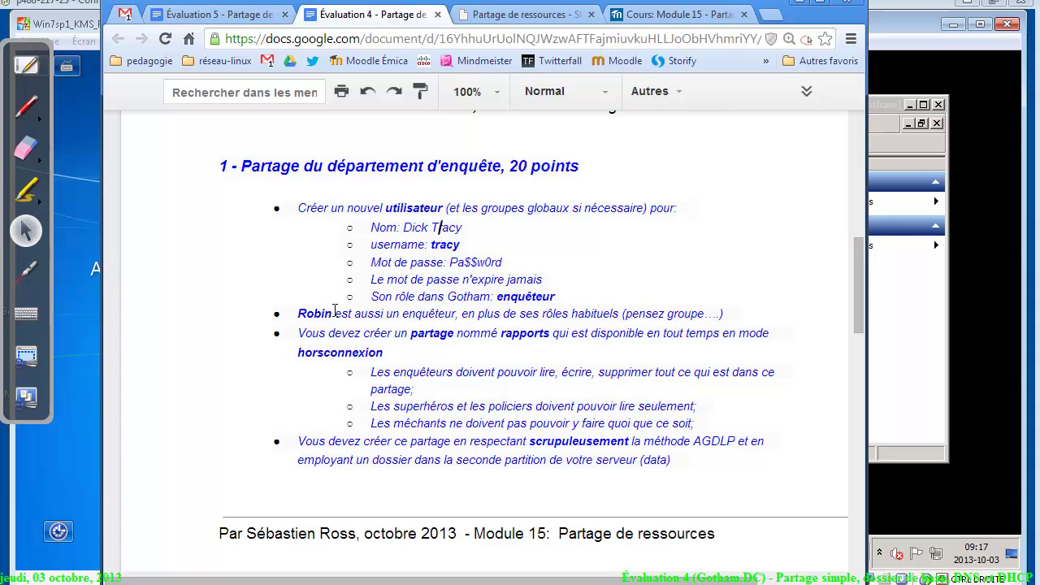
Highlight the assignment line about the second investigator and return to GL_enqueteur's properties
{"action": "left_click_drag", "start_coordinate": [305, 314], "coordinate": [731, 311]}
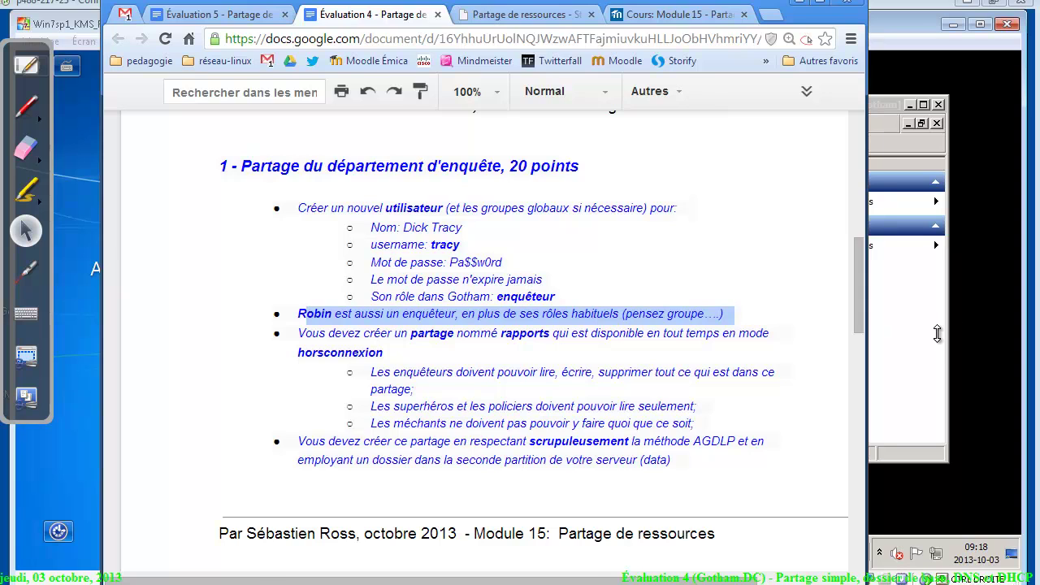
{"action": "key", "text": "alt+Tab"}
{"action": "left_click", "coordinate": [712, 87]}
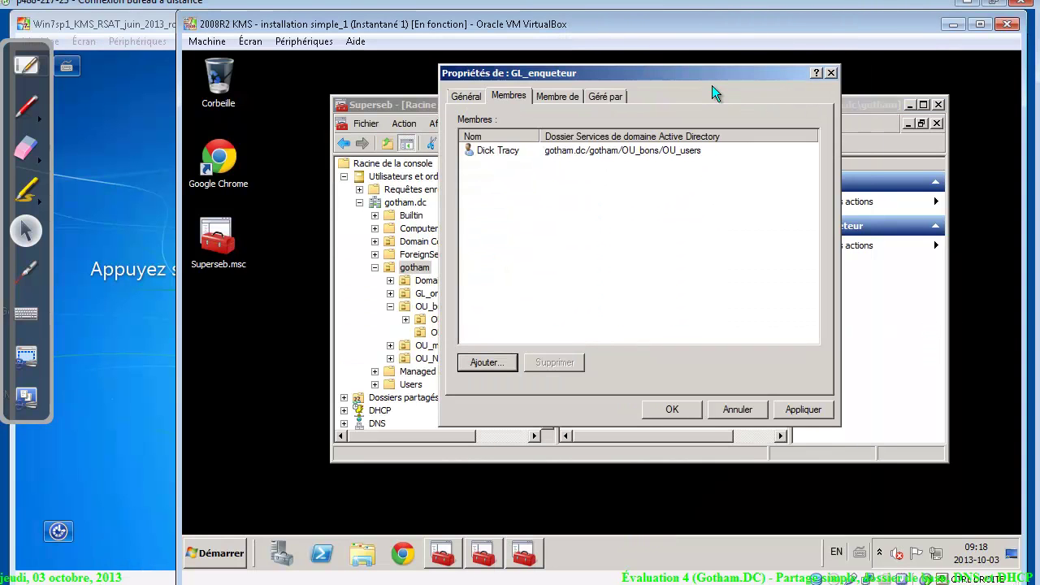
Add robin (typed 'ro', name checked) to GL_enqueteur's members and save the group
{"action": "left_click", "coordinate": [488, 359]}
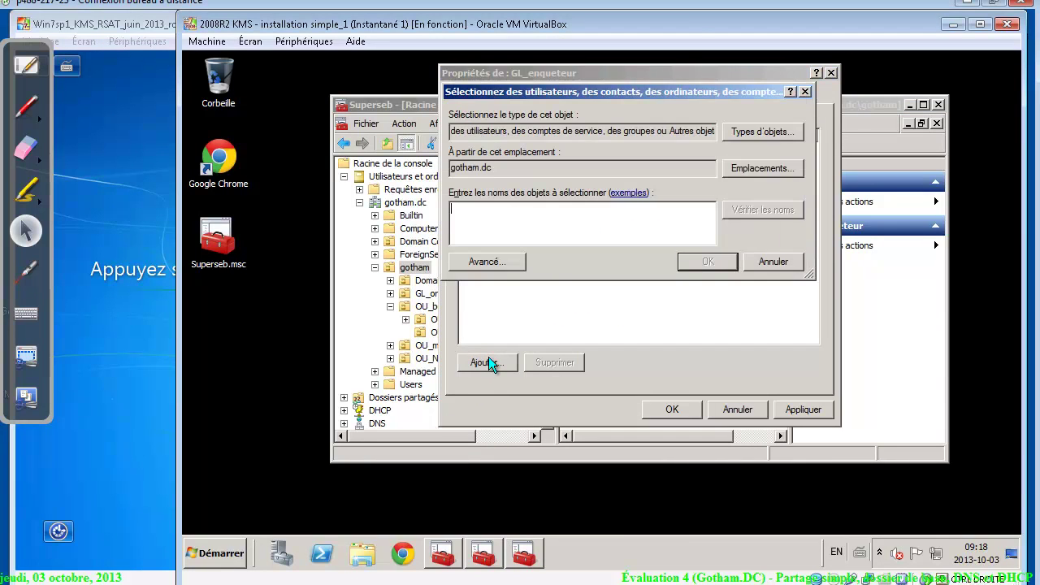
{"action": "type", "text": "ro"}
{"action": "left_click", "coordinate": [761, 209]}
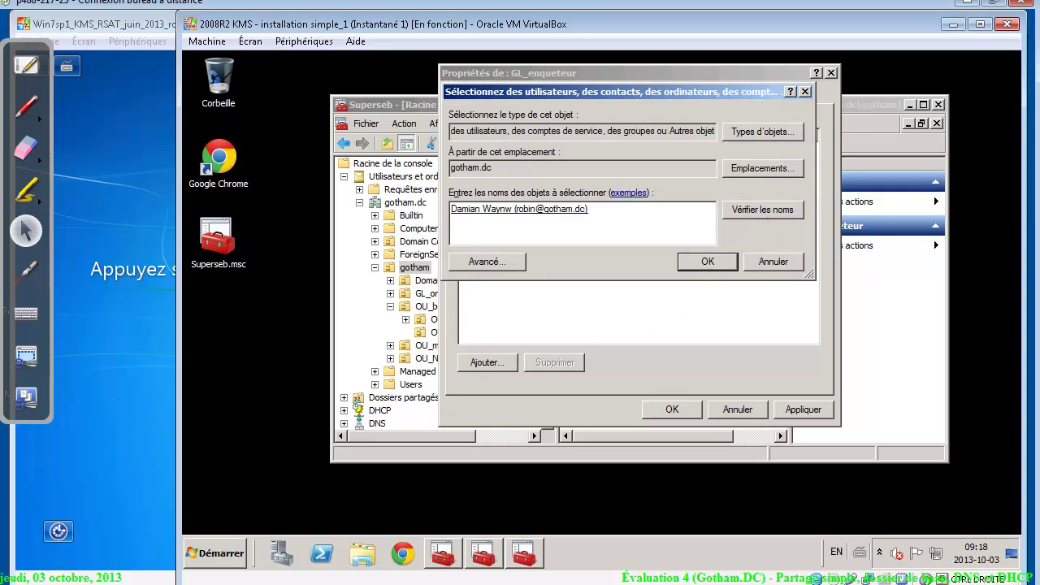
{"action": "left_click", "coordinate": [703, 268]}
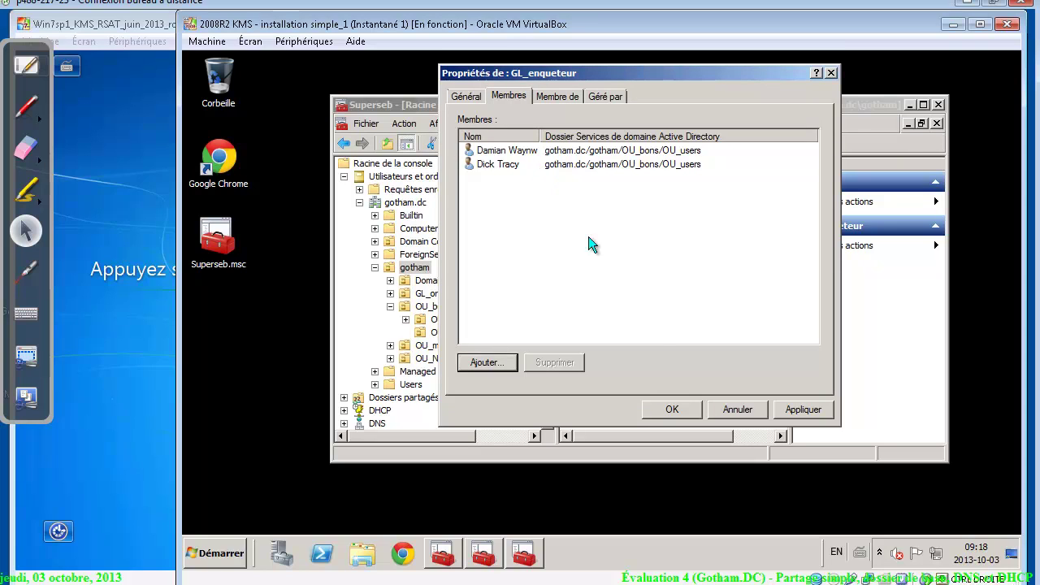
{"action": "left_click", "coordinate": [669, 407]}
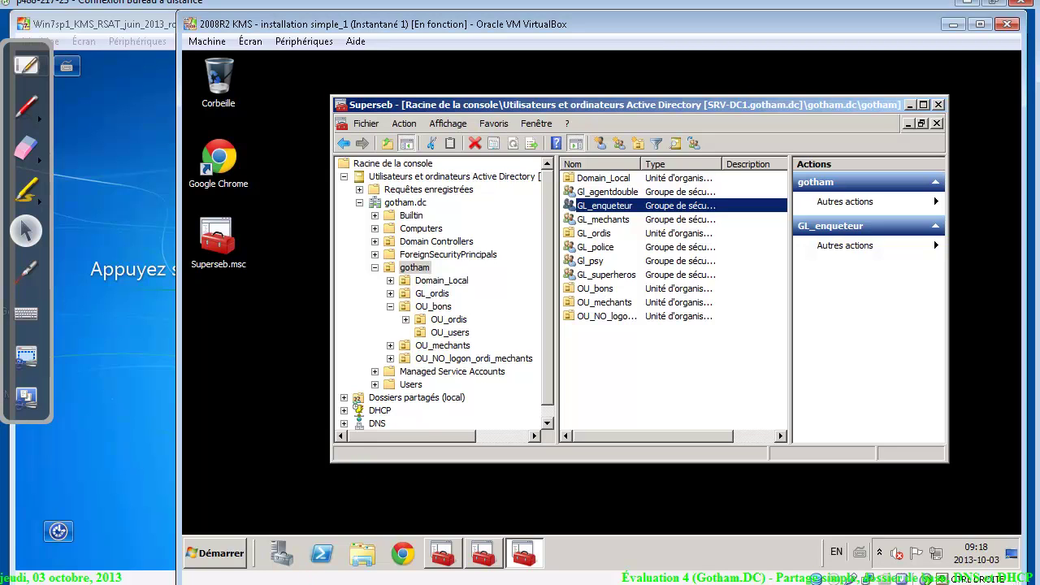
{"action": "key", "text": "alt+Tab"}
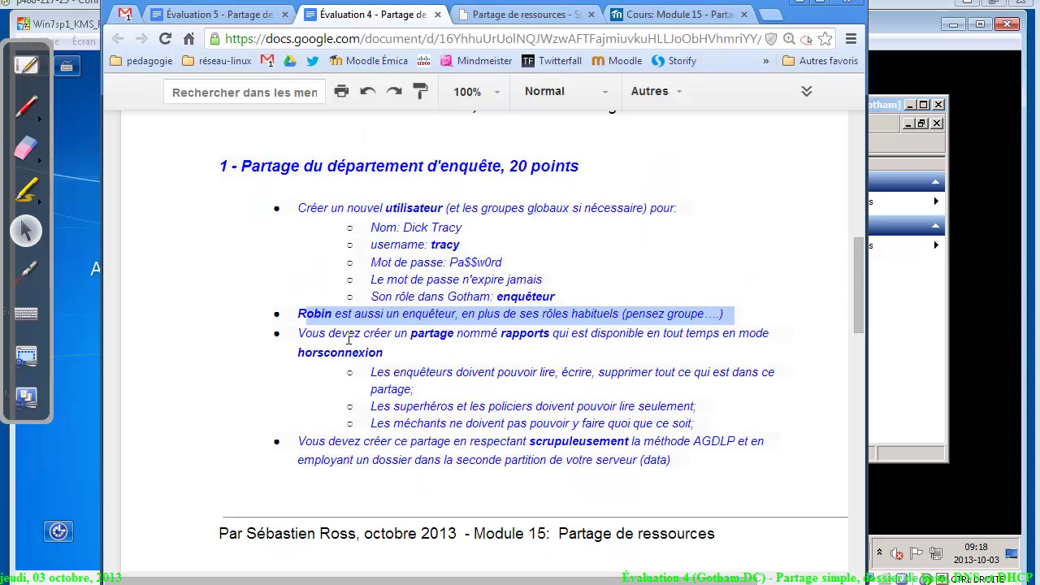
Highlight 'rapports' in the assignment and begin handwriting \\Srv over the page with the pen
{"action": "left_click", "coordinate": [540, 339]}
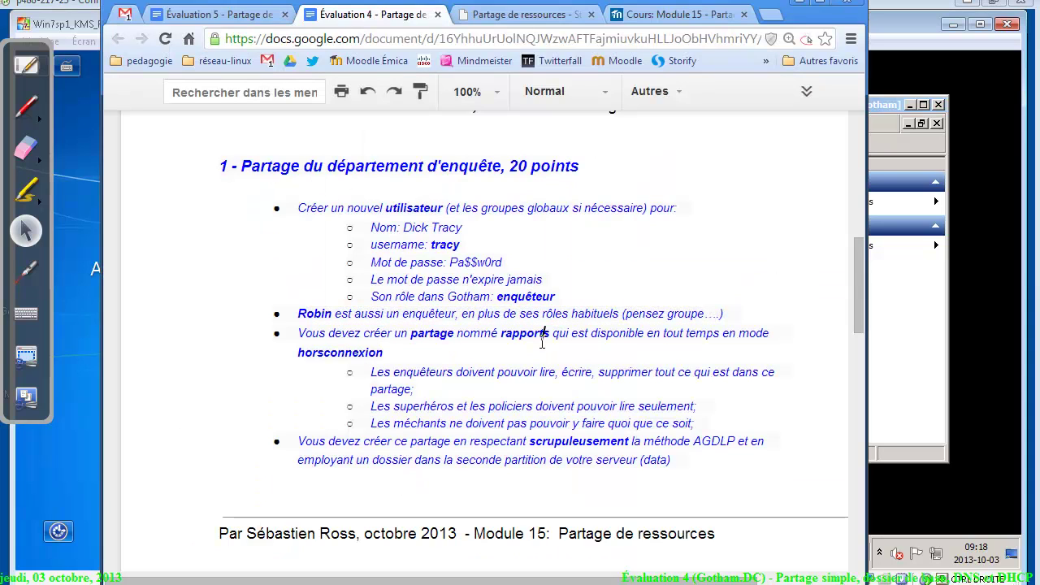
{"action": "left_click_drag", "start_coordinate": [508, 333], "coordinate": [562, 333]}
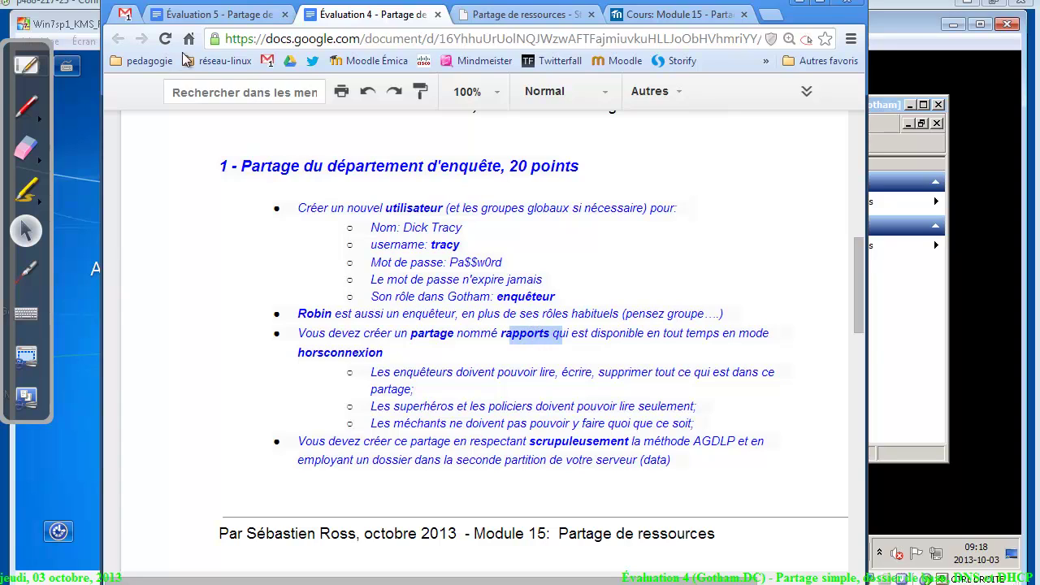
{"action": "left_click", "coordinate": [26, 106]}
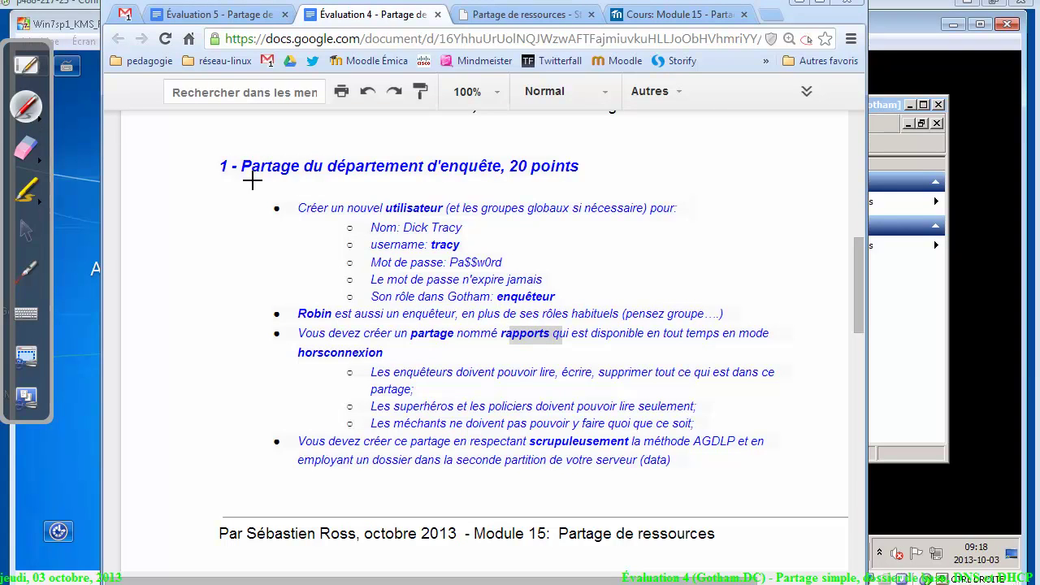
{"action": "left_click_drag", "start_coordinate": [189, 213], "coordinate": [220, 270]}
{"action": "left_click_drag", "start_coordinate": [213, 206], "coordinate": [247, 273]}
{"action": "mouse_move", "coordinate": [286, 221]}
{"action": "left_mouse_down"}
{"action": "mouse_move", "coordinate": [264, 259]}
{"action": "mouse_move", "coordinate": [330, 229]}
{"action": "left_mouse_up"}
{"action": "mouse_move", "coordinate": [321, 229]}
{"action": "left_mouse_down"}
{"action": "mouse_move", "coordinate": [351, 218]}
{"action": "mouse_move", "coordinate": [398, 259]}
{"action": "left_mouse_up"}
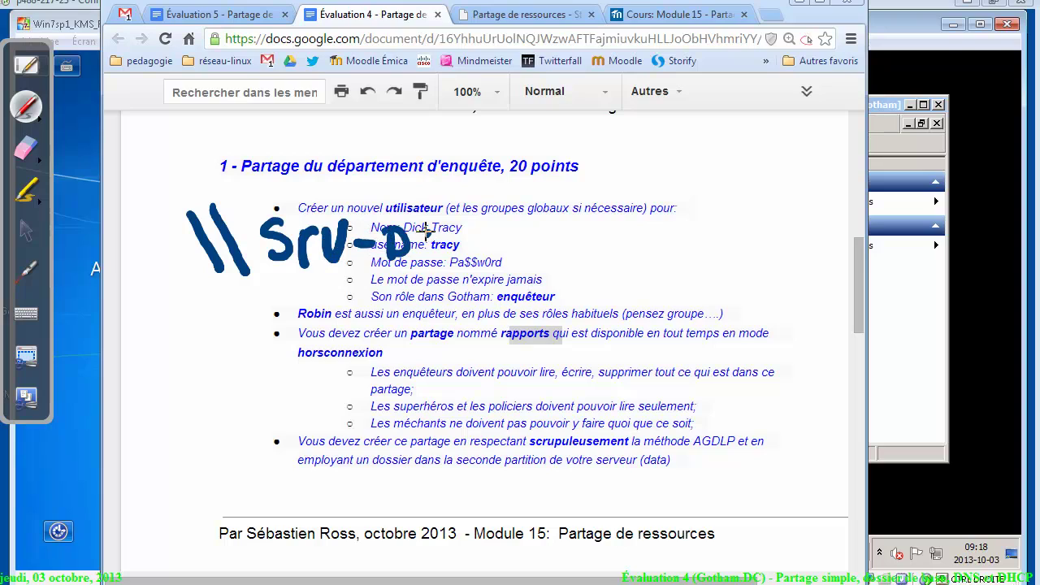
Finish writing Srv-Dc1\rapports, underline it, then erase all the ink
{"action": "mouse_move", "coordinate": [456, 230]}
{"action": "left_mouse_down"}
{"action": "mouse_move", "coordinate": [445, 258]}
{"action": "mouse_move", "coordinate": [464, 260]}
{"action": "left_mouse_up"}
{"action": "left_click_drag", "start_coordinate": [480, 205], "coordinate": [507, 262]}
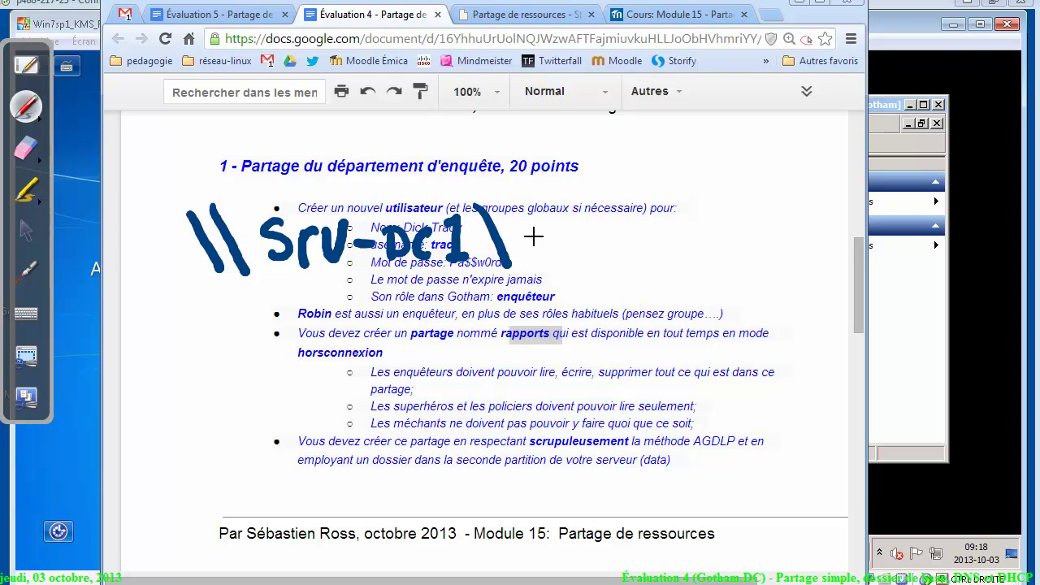
{"action": "mouse_move", "coordinate": [536, 224]}
{"action": "left_mouse_down"}
{"action": "mouse_move", "coordinate": [537, 268]}
{"action": "mouse_move", "coordinate": [561, 229]}
{"action": "left_mouse_up"}
{"action": "mouse_move", "coordinate": [585, 234]}
{"action": "left_mouse_down"}
{"action": "mouse_move", "coordinate": [604, 260]}
{"action": "mouse_move", "coordinate": [626, 262]}
{"action": "left_mouse_up"}
{"action": "mouse_move", "coordinate": [627, 224]}
{"action": "left_mouse_down"}
{"action": "mouse_move", "coordinate": [666, 237]}
{"action": "mouse_move", "coordinate": [718, 220]}
{"action": "mouse_move", "coordinate": [714, 248]}
{"action": "left_mouse_up"}
{"action": "mouse_move", "coordinate": [527, 291]}
{"action": "left_mouse_down"}
{"action": "mouse_move", "coordinate": [709, 300]}
{"action": "mouse_move", "coordinate": [530, 310]}
{"action": "left_mouse_up"}
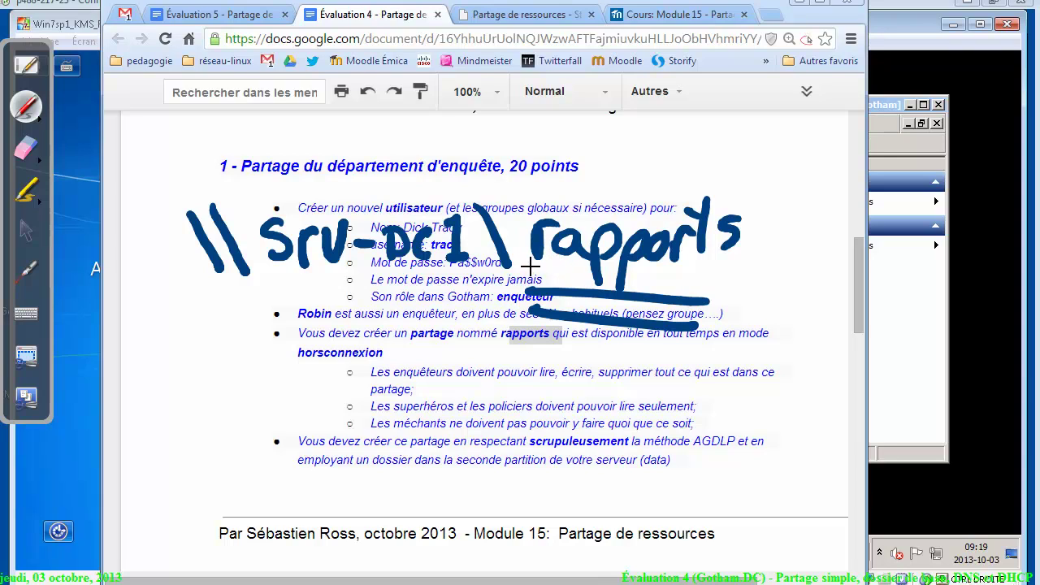
{"action": "left_click", "coordinate": [27, 147]}
{"action": "mouse_move", "coordinate": [213, 240]}
{"action": "left_mouse_down"}
{"action": "mouse_move", "coordinate": [441, 198]}
{"action": "mouse_move", "coordinate": [691, 249]}
{"action": "left_mouse_up"}
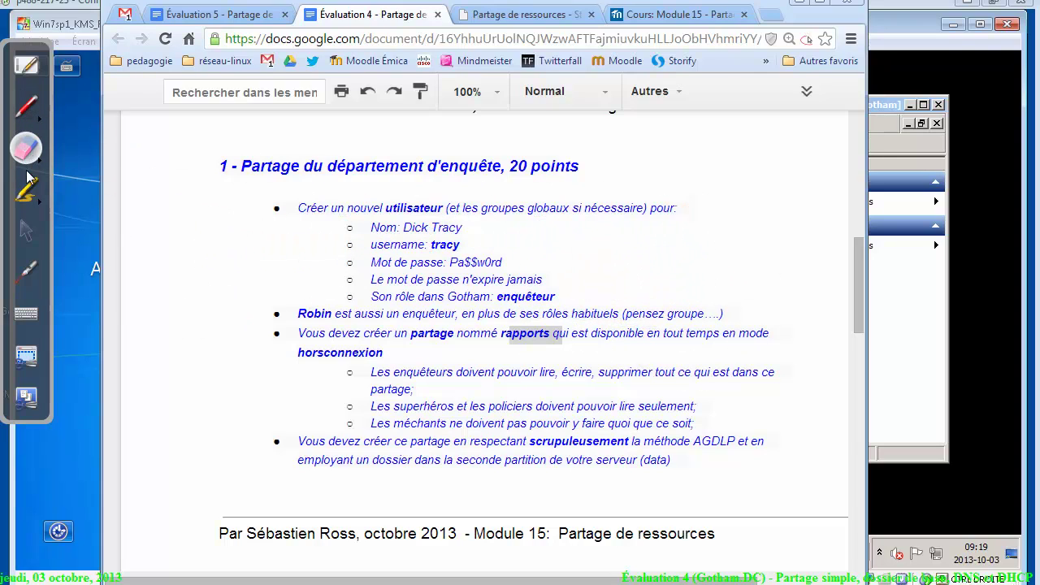
Review the offline availability and three permission sub-bullets, then open a blank Open-Sankoré whiteboard page
{"action": "left_click", "coordinate": [26, 230]}
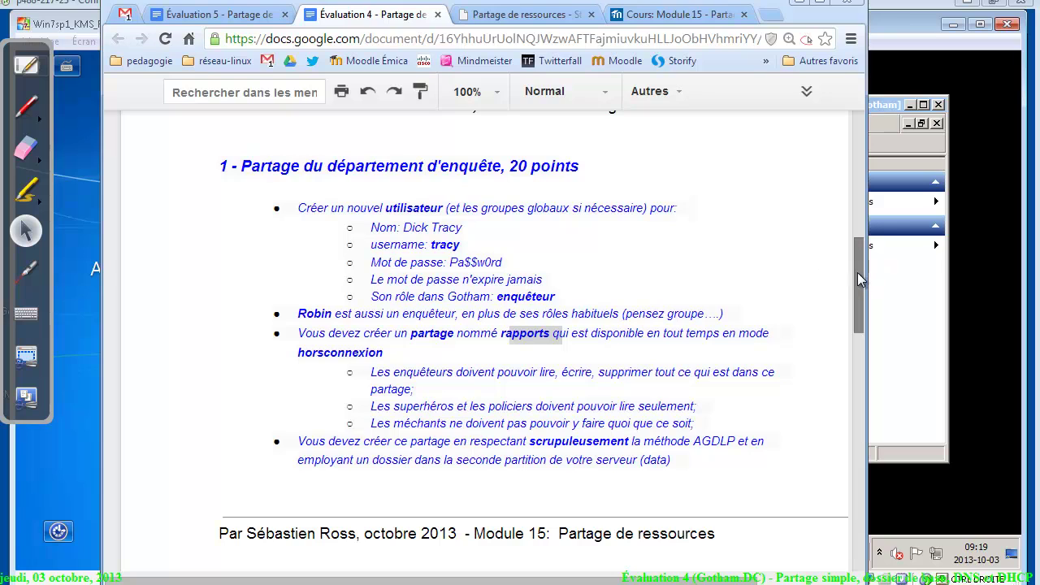
{"action": "left_click_drag", "start_coordinate": [857, 272], "coordinate": [852, 313]}
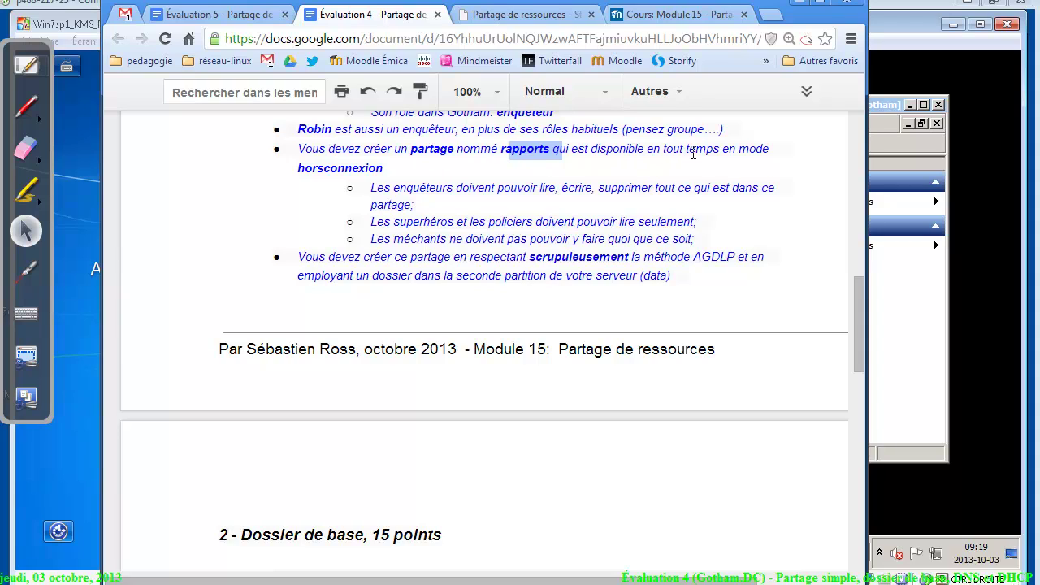
{"action": "left_click_drag", "start_coordinate": [575, 170], "coordinate": [585, 148]}
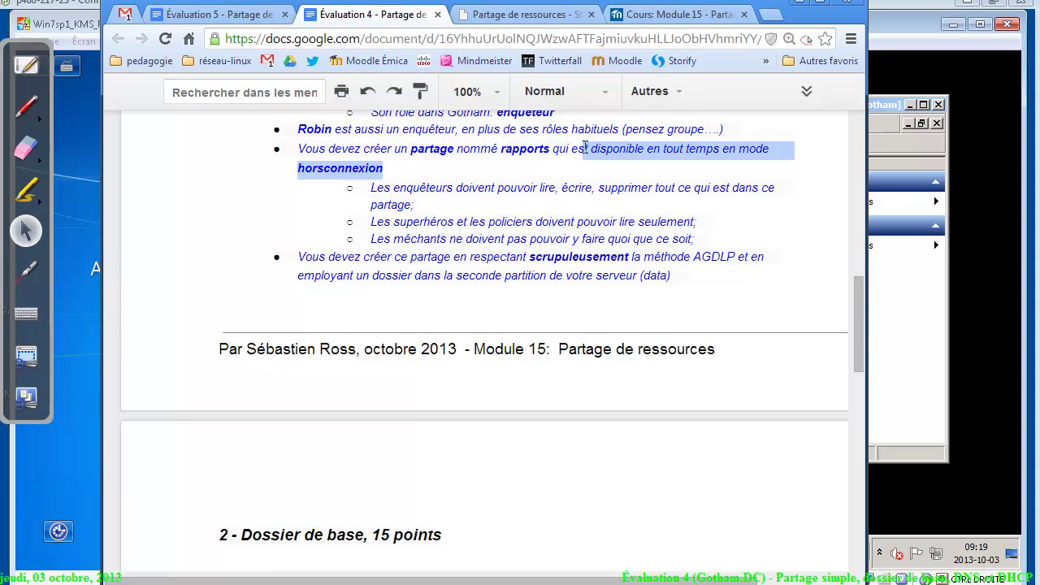
{"action": "left_click", "coordinate": [425, 189]}
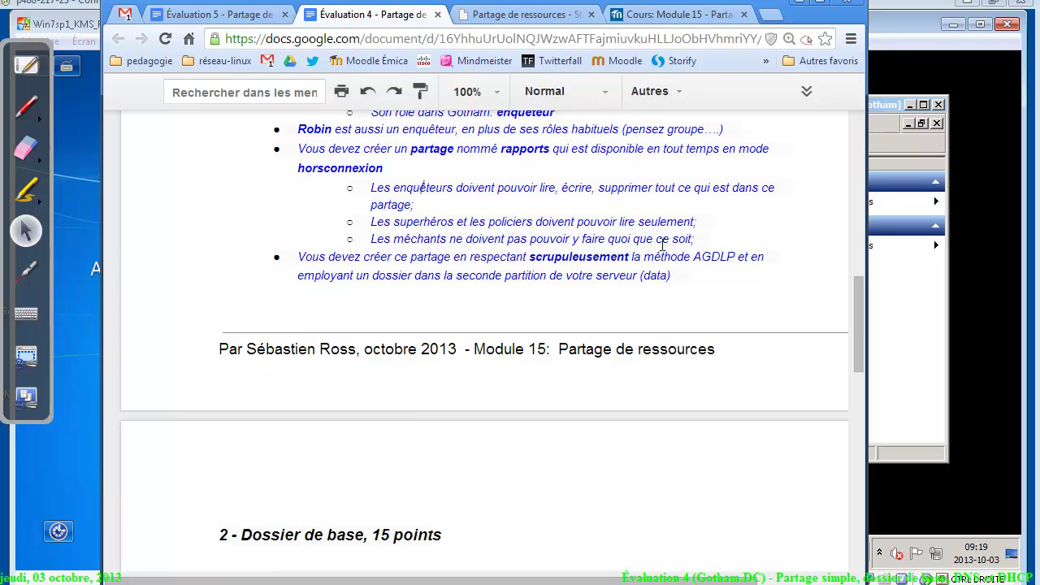
{"action": "left_click_drag", "start_coordinate": [708, 241], "coordinate": [388, 172]}
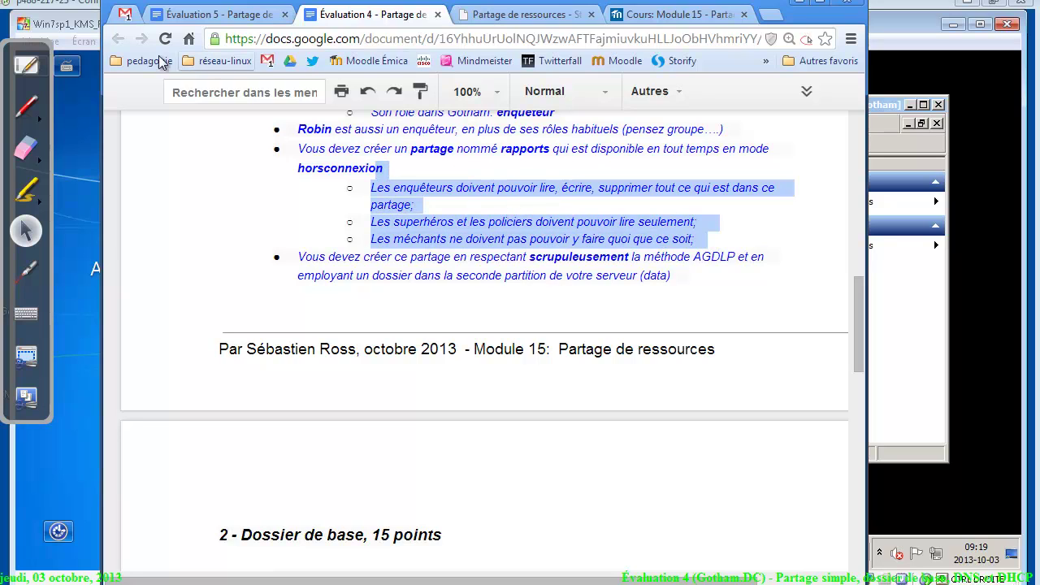
{"action": "left_click", "coordinate": [28, 68]}
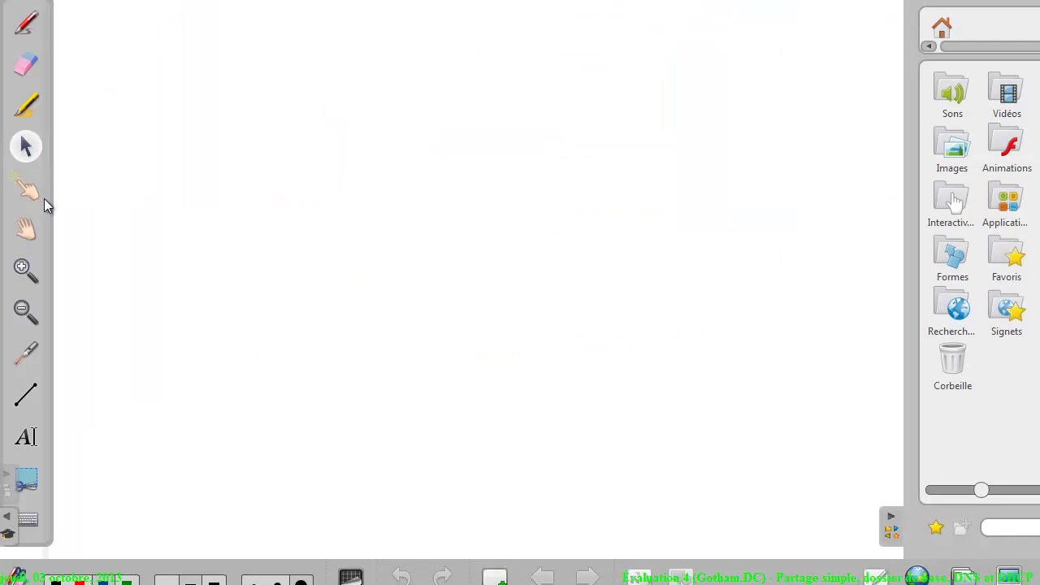
With the pen, handwrite rapports with three branches labelled Modif, ro and Deny, then return to the document
{"action": "left_click", "coordinate": [29, 25]}
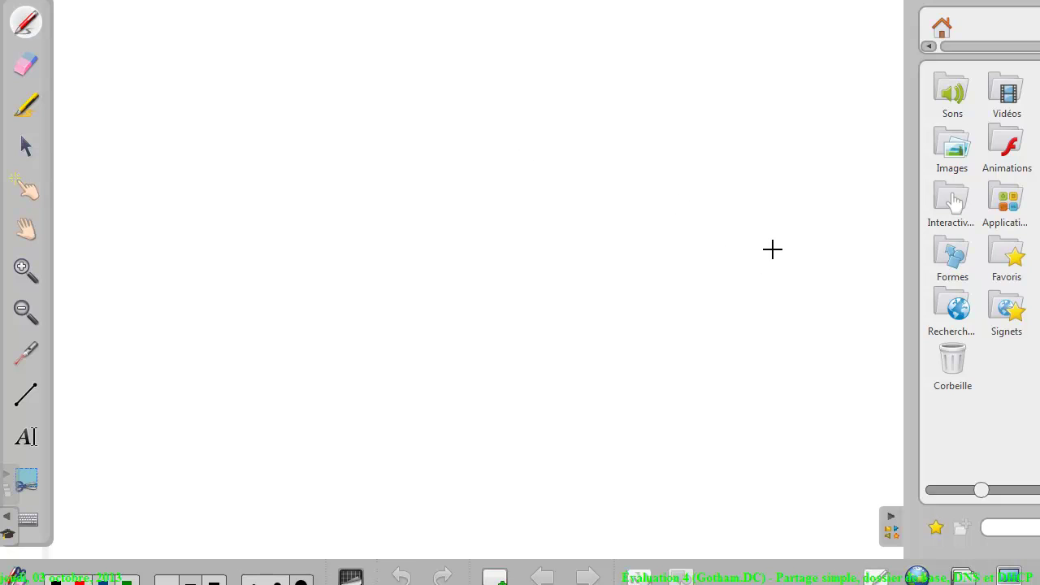
{"action": "mouse_move", "coordinate": [769, 245]}
{"action": "left_mouse_down"}
{"action": "mouse_move", "coordinate": [807, 260]}
{"action": "mouse_move", "coordinate": [879, 239]}
{"action": "mouse_move", "coordinate": [872, 260]}
{"action": "left_mouse_up"}
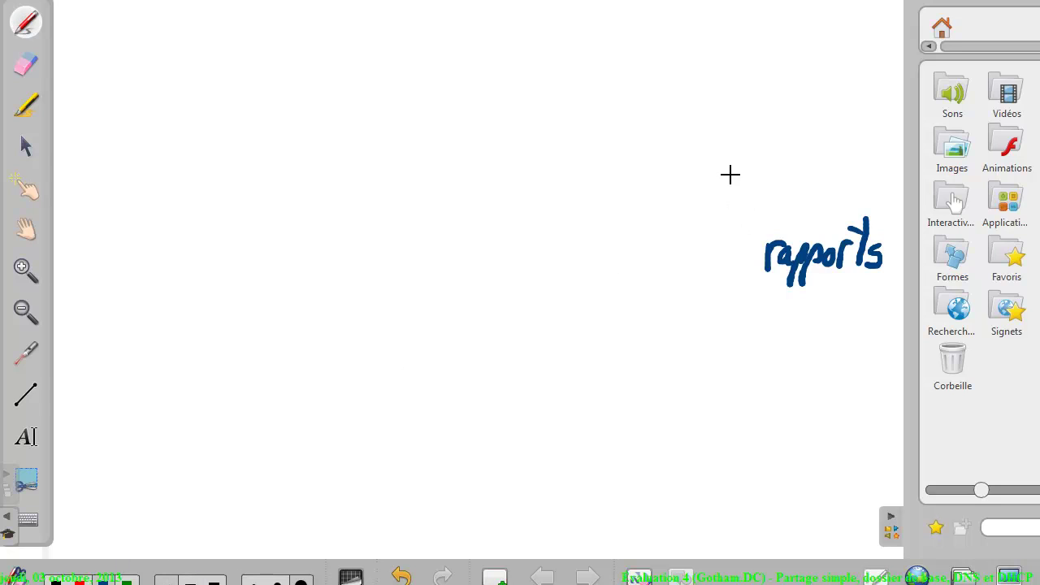
{"action": "left_click_drag", "start_coordinate": [731, 175], "coordinate": [755, 233]}
{"action": "mouse_move", "coordinate": [670, 169]}
{"action": "left_mouse_down"}
{"action": "mouse_move", "coordinate": [679, 158]}
{"action": "mouse_move", "coordinate": [735, 159]}
{"action": "left_mouse_up"}
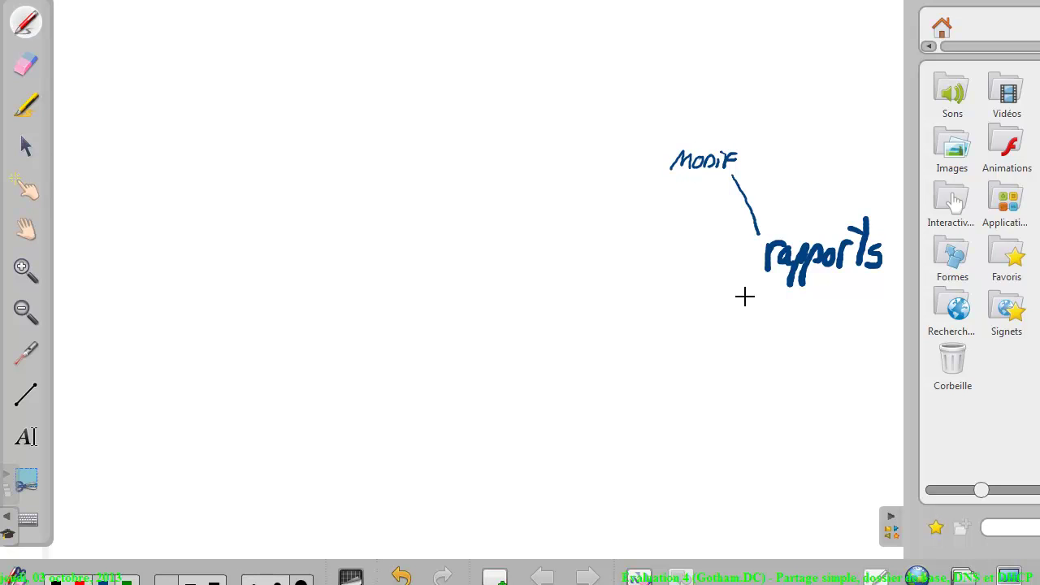
{"action": "left_click_drag", "start_coordinate": [753, 252], "coordinate": [713, 258]}
{"action": "left_click_drag", "start_coordinate": [662, 246], "coordinate": [688, 251]}
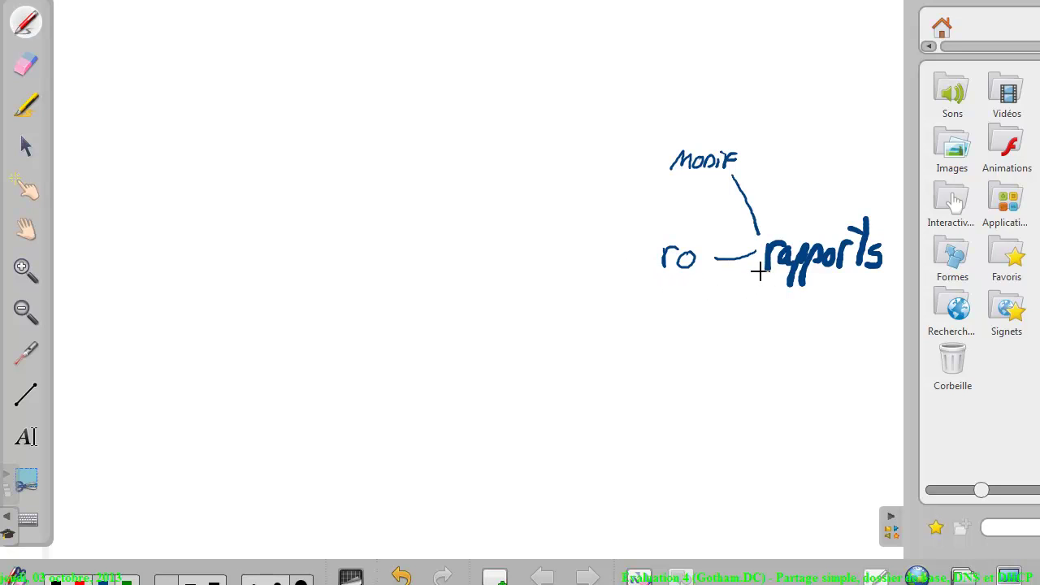
{"action": "left_click_drag", "start_coordinate": [759, 272], "coordinate": [715, 348]}
{"action": "mouse_move", "coordinate": [650, 353]}
{"action": "left_mouse_down"}
{"action": "mouse_move", "coordinate": [657, 367]}
{"action": "mouse_move", "coordinate": [674, 351]}
{"action": "mouse_move", "coordinate": [685, 374]}
{"action": "mouse_move", "coordinate": [703, 357]}
{"action": "mouse_move", "coordinate": [692, 378]}
{"action": "left_mouse_up"}
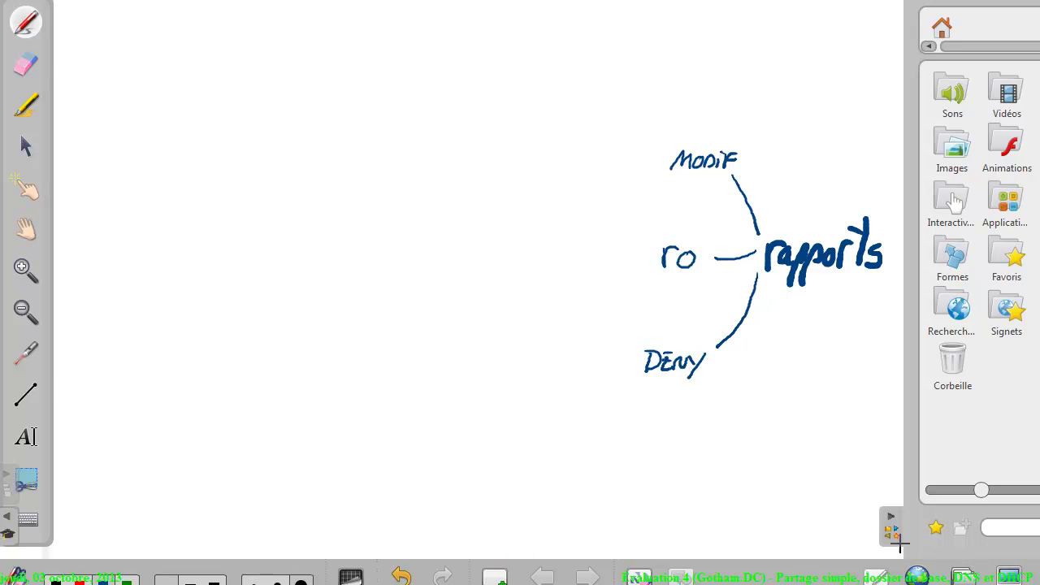
{"action": "left_click", "coordinate": [988, 577]}
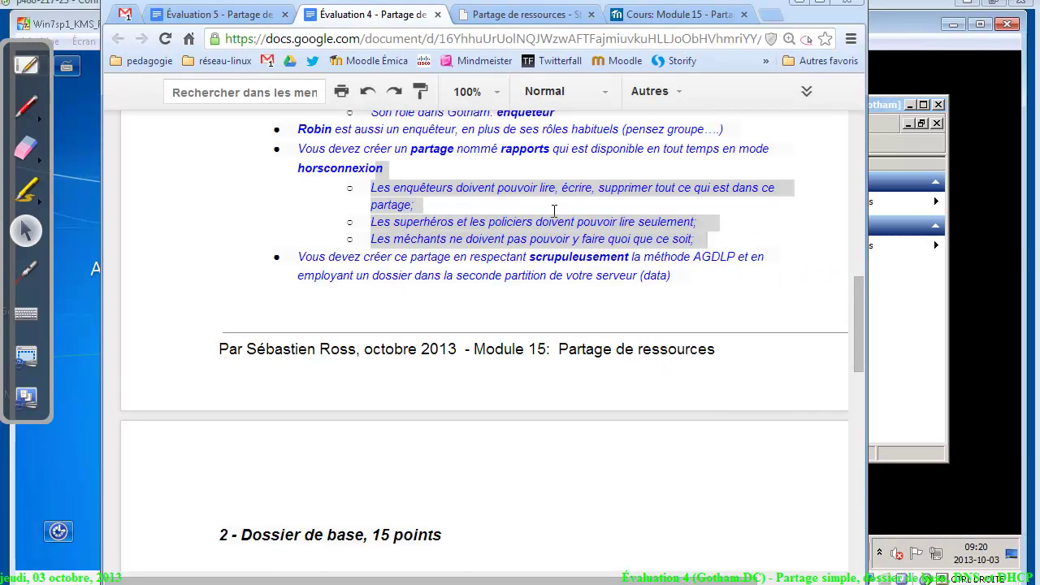
Highlight each group's permission phrases in the assignment's sub-bullets: partage, read/write/delete, lire and no access
{"action": "left_click", "coordinate": [549, 206]}
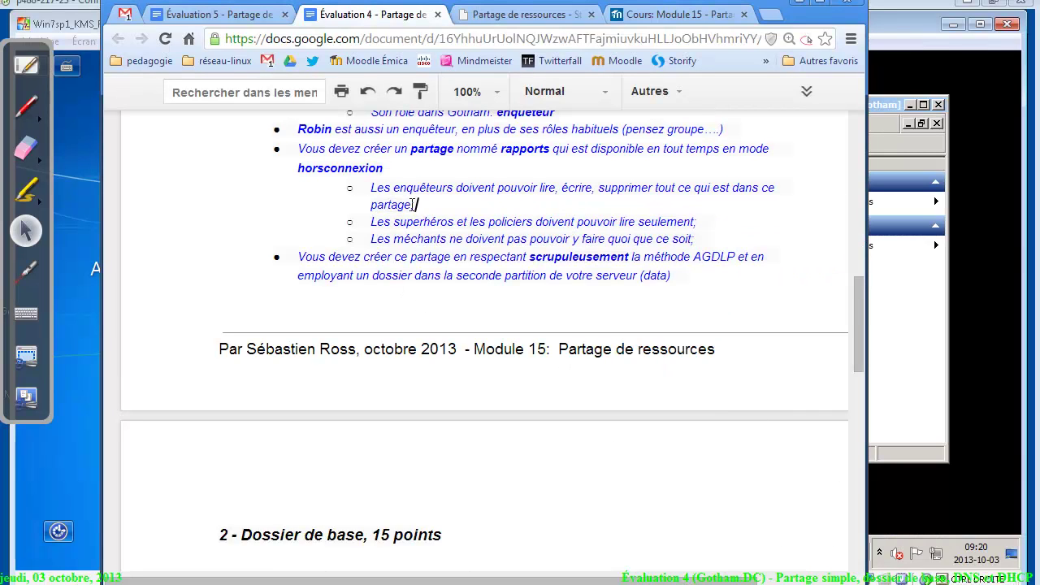
{"action": "left_click_drag", "start_coordinate": [412, 204], "coordinate": [370, 204]}
{"action": "left_click_drag", "start_coordinate": [654, 188], "coordinate": [531, 190]}
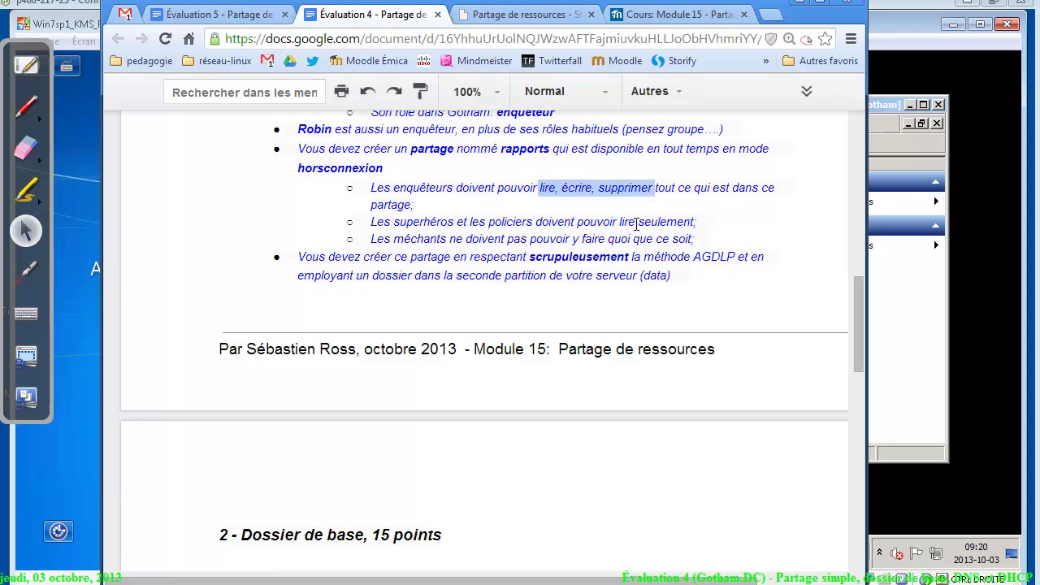
{"action": "left_click_drag", "start_coordinate": [636, 223], "coordinate": [619, 224]}
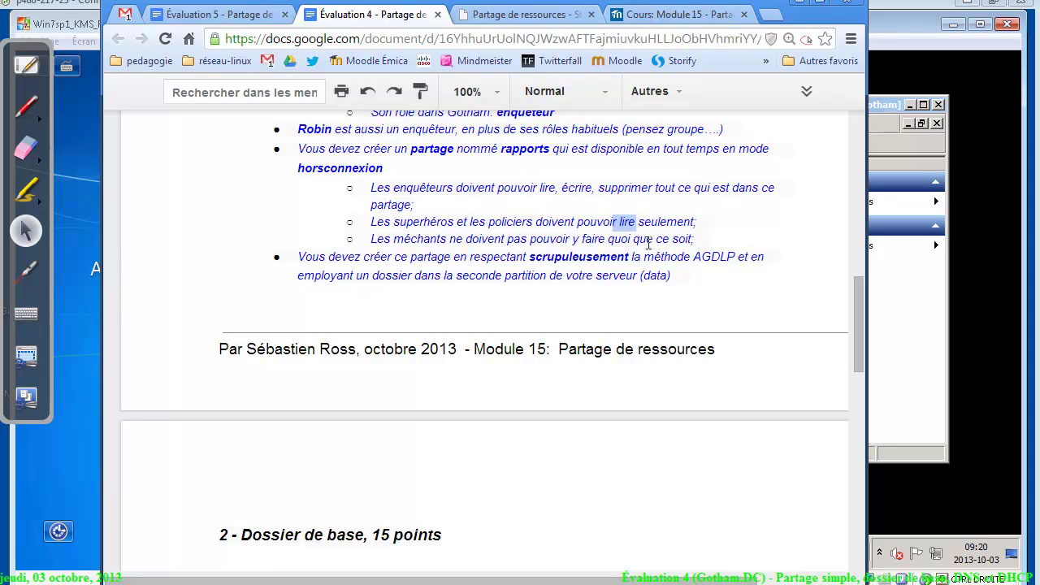
{"action": "left_click_drag", "start_coordinate": [702, 241], "coordinate": [508, 237]}
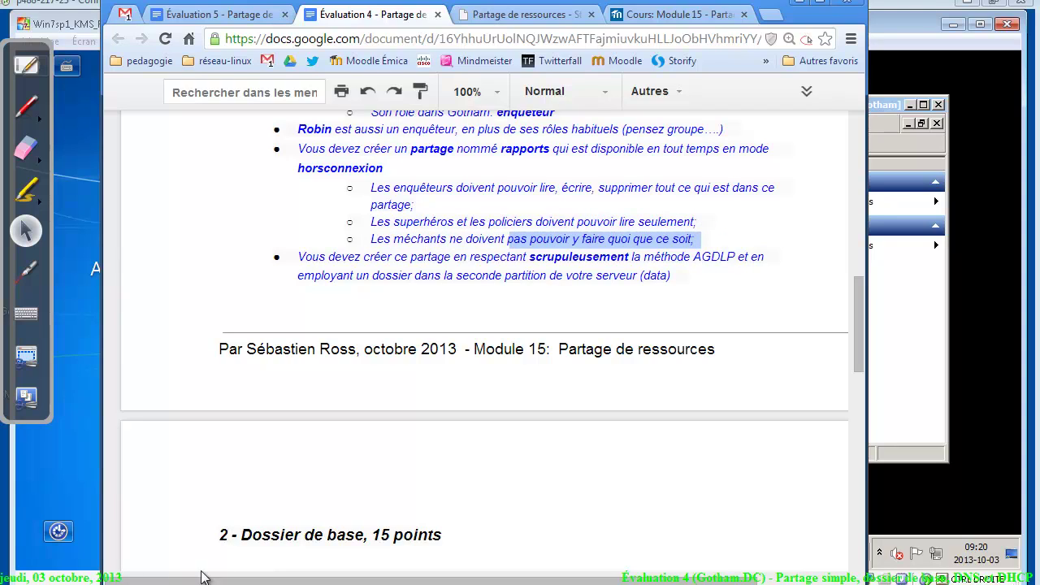
Back on the whiteboard, write a red DL heading at the top
{"action": "left_click", "coordinate": [26, 77]}
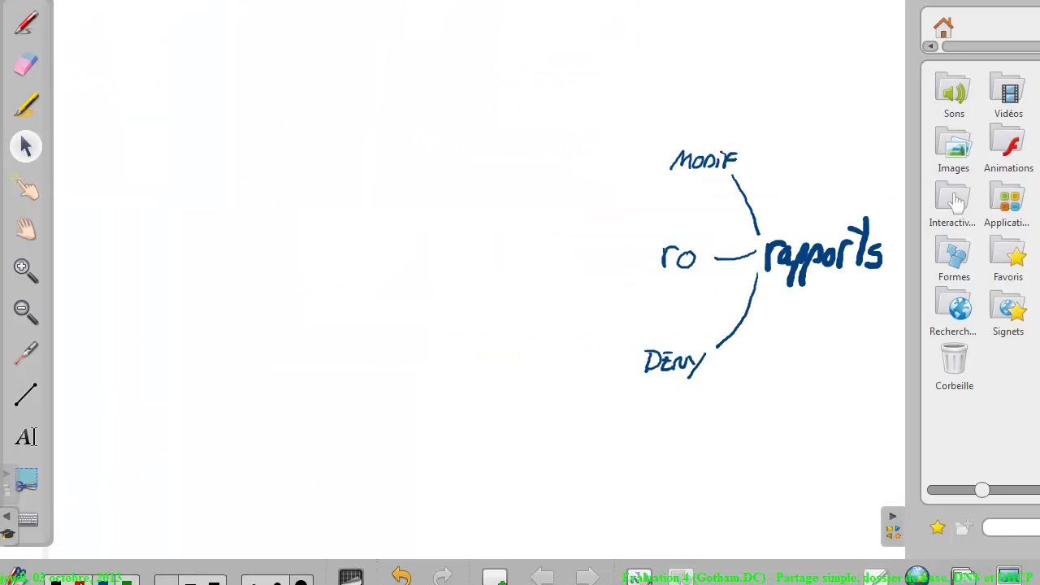
{"action": "left_click", "coordinate": [26, 22]}
{"action": "left_click_drag", "start_coordinate": [523, 7], "coordinate": [565, 30]}
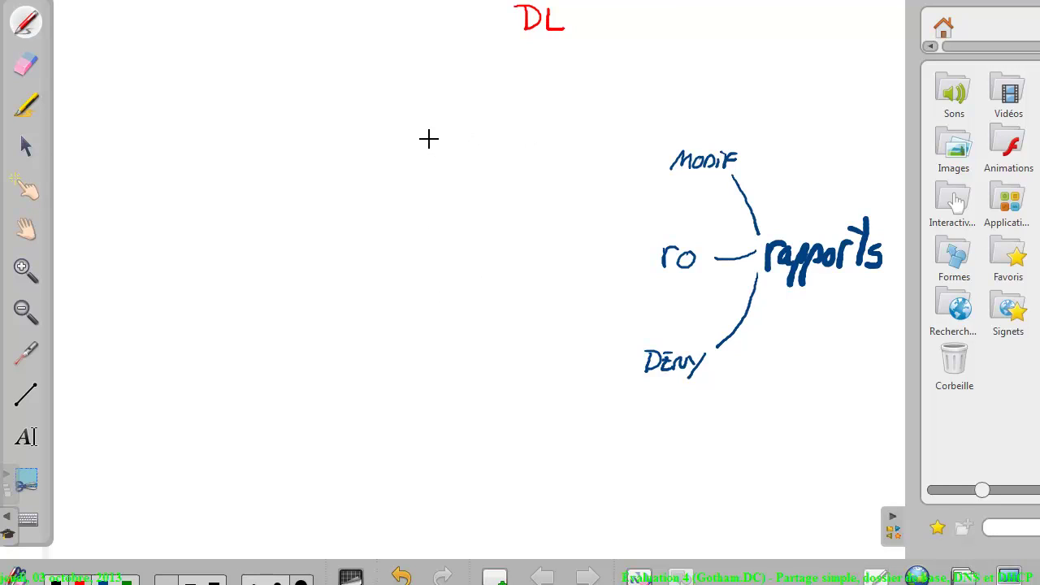
Write the red label DL_SrvDC1_rapports_Modif with an arrow to the Modif branch
{"action": "mouse_move", "coordinate": [407, 143]}
{"action": "left_mouse_down"}
{"action": "mouse_move", "coordinate": [433, 151]}
{"action": "mouse_move", "coordinate": [478, 135]}
{"action": "mouse_move", "coordinate": [529, 147]}
{"action": "left_mouse_up"}
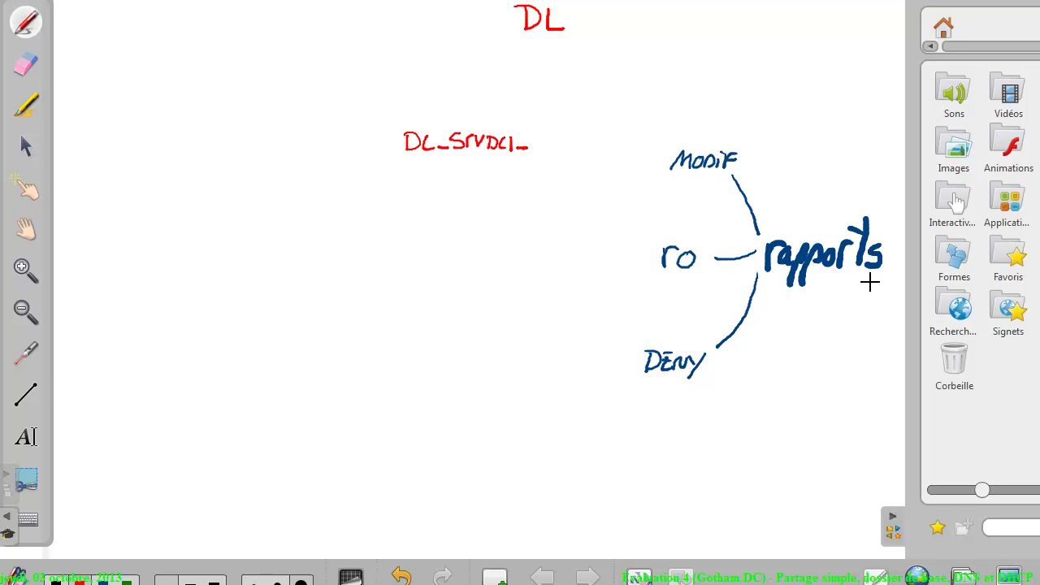
{"action": "left_click_drag", "start_coordinate": [534, 149], "coordinate": [542, 140]}
{"action": "mouse_move", "coordinate": [558, 140]}
{"action": "left_mouse_down"}
{"action": "mouse_move", "coordinate": [548, 139]}
{"action": "mouse_move", "coordinate": [557, 147]}
{"action": "mouse_move", "coordinate": [594, 133]}
{"action": "mouse_move", "coordinate": [604, 150]}
{"action": "mouse_move", "coordinate": [638, 136]}
{"action": "mouse_move", "coordinate": [679, 142]}
{"action": "left_mouse_up"}
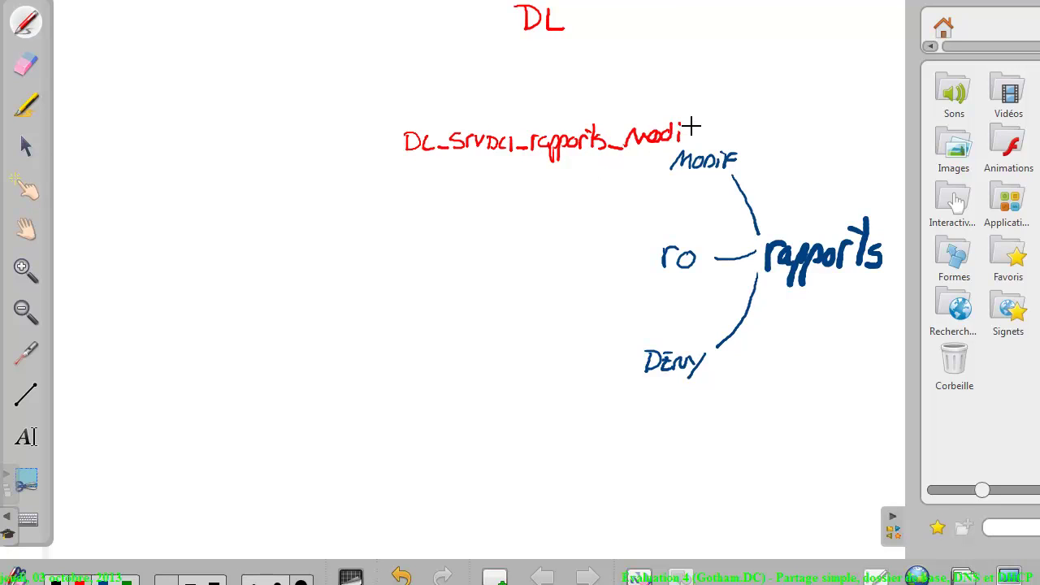
{"action": "left_click_drag", "start_coordinate": [697, 107], "coordinate": [687, 151]}
{"action": "mouse_move", "coordinate": [555, 117]}
{"action": "left_mouse_down"}
{"action": "mouse_move", "coordinate": [613, 68]}
{"action": "mouse_move", "coordinate": [738, 112]}
{"action": "mouse_move", "coordinate": [720, 137]}
{"action": "mouse_move", "coordinate": [724, 148]}
{"action": "mouse_move", "coordinate": [713, 138]}
{"action": "left_mouse_up"}
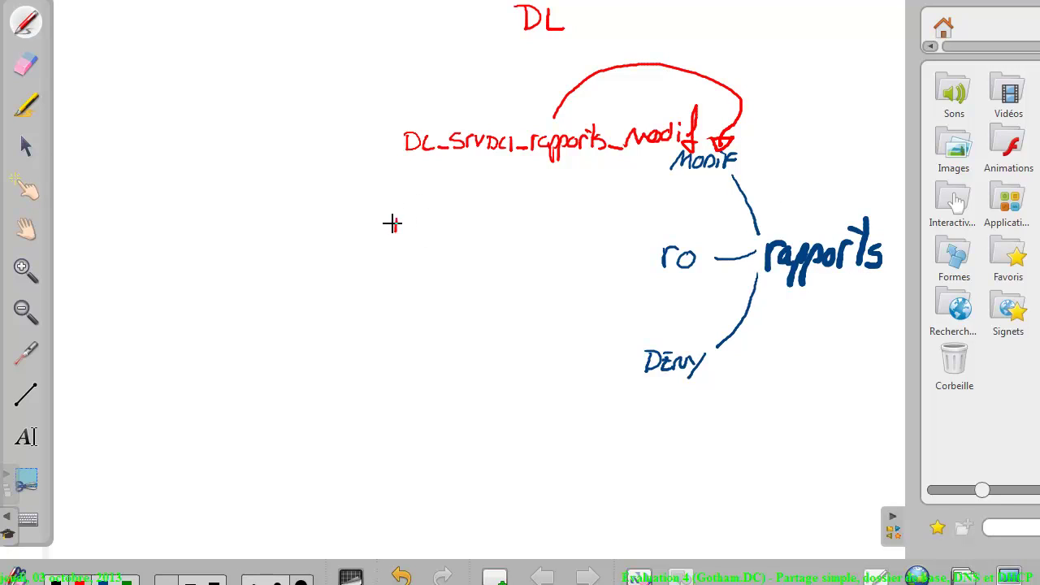
Add the red ro and Deny group names, plus a green GL heading at top left
{"action": "mouse_move", "coordinate": [392, 223]}
{"action": "left_mouse_down"}
{"action": "mouse_move", "coordinate": [494, 219]}
{"action": "mouse_move", "coordinate": [559, 234]}
{"action": "mouse_move", "coordinate": [587, 216]}
{"action": "mouse_move", "coordinate": [631, 228]}
{"action": "mouse_move", "coordinate": [650, 220]}
{"action": "mouse_move", "coordinate": [671, 237]}
{"action": "mouse_move", "coordinate": [680, 229]}
{"action": "left_mouse_up"}
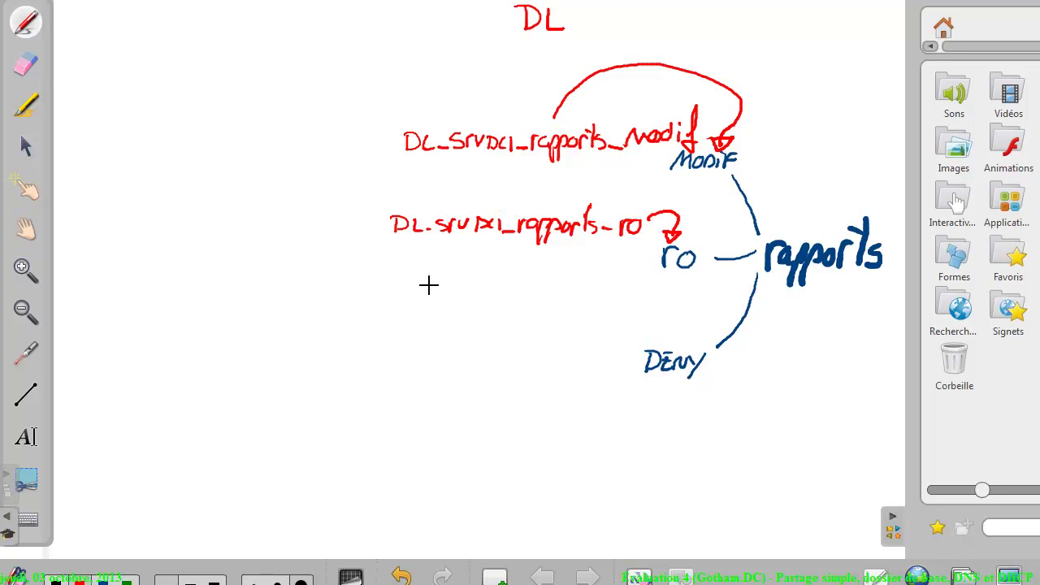
{"action": "mouse_move", "coordinate": [404, 338]}
{"action": "left_mouse_down"}
{"action": "mouse_move", "coordinate": [415, 356]}
{"action": "mouse_move", "coordinate": [438, 343]}
{"action": "mouse_move", "coordinate": [536, 345]}
{"action": "mouse_move", "coordinate": [552, 365]}
{"action": "mouse_move", "coordinate": [571, 336]}
{"action": "mouse_move", "coordinate": [602, 342]}
{"action": "mouse_move", "coordinate": [648, 323]}
{"action": "mouse_move", "coordinate": [697, 340]}
{"action": "left_mouse_up"}
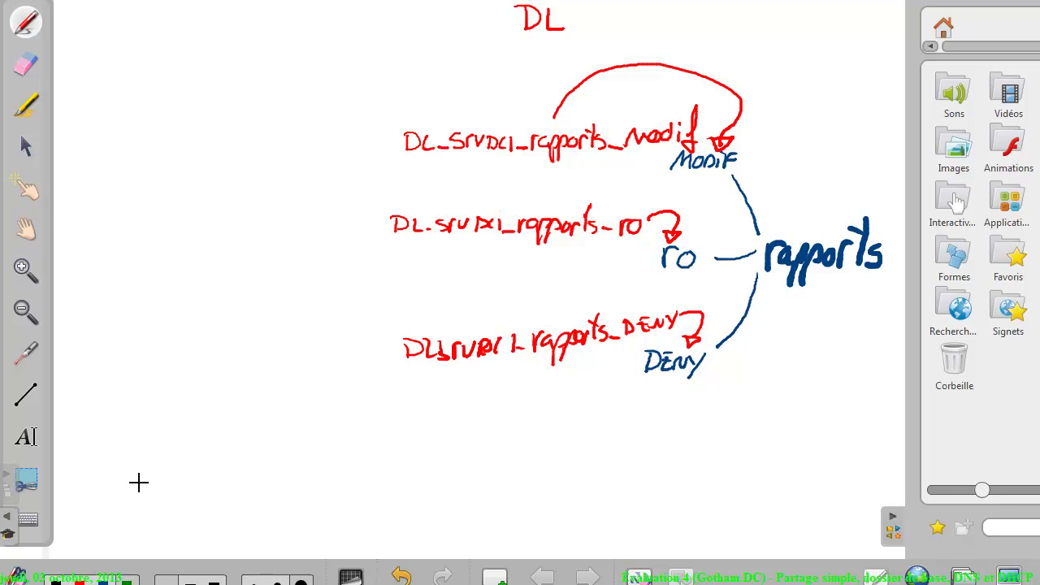
{"action": "mouse_move", "coordinate": [226, 3]}
{"action": "left_mouse_down"}
{"action": "mouse_move", "coordinate": [209, 18]}
{"action": "mouse_move", "coordinate": [288, 32]}
{"action": "left_mouse_up"}
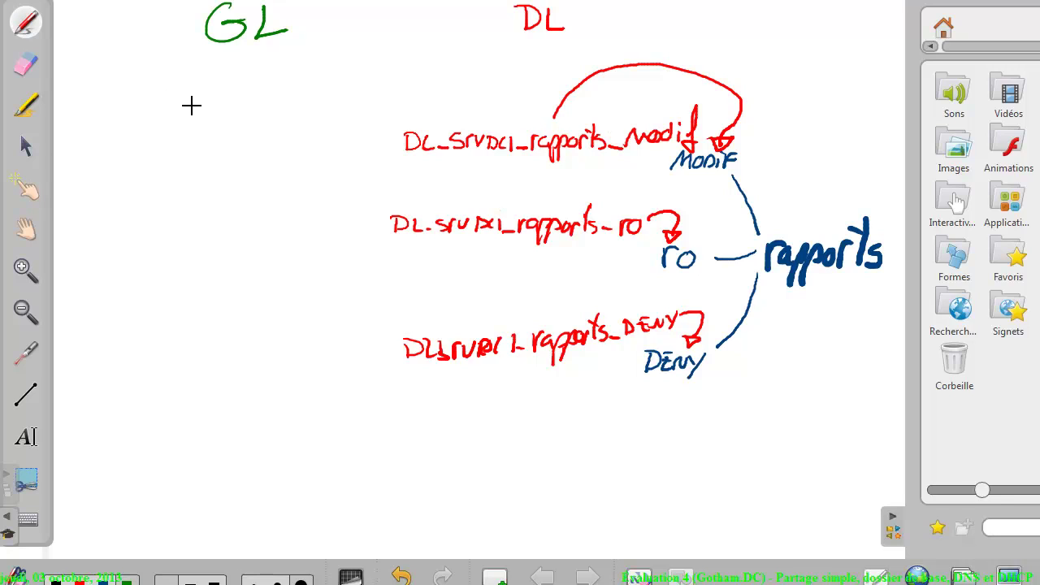
Write green GL.ENQUETEUR, GL POLICE, GL SH and GL.MECHANT names, arrowing POLICE and SH to ro
{"action": "mouse_move", "coordinate": [185, 104]}
{"action": "left_mouse_down"}
{"action": "mouse_move", "coordinate": [187, 121]}
{"action": "mouse_move", "coordinate": [205, 127]}
{"action": "mouse_move", "coordinate": [231, 106]}
{"action": "mouse_move", "coordinate": [245, 122]}
{"action": "mouse_move", "coordinate": [295, 102]}
{"action": "mouse_move", "coordinate": [304, 125]}
{"action": "mouse_move", "coordinate": [385, 103]}
{"action": "mouse_move", "coordinate": [391, 134]}
{"action": "mouse_move", "coordinate": [406, 123]}
{"action": "left_mouse_up"}
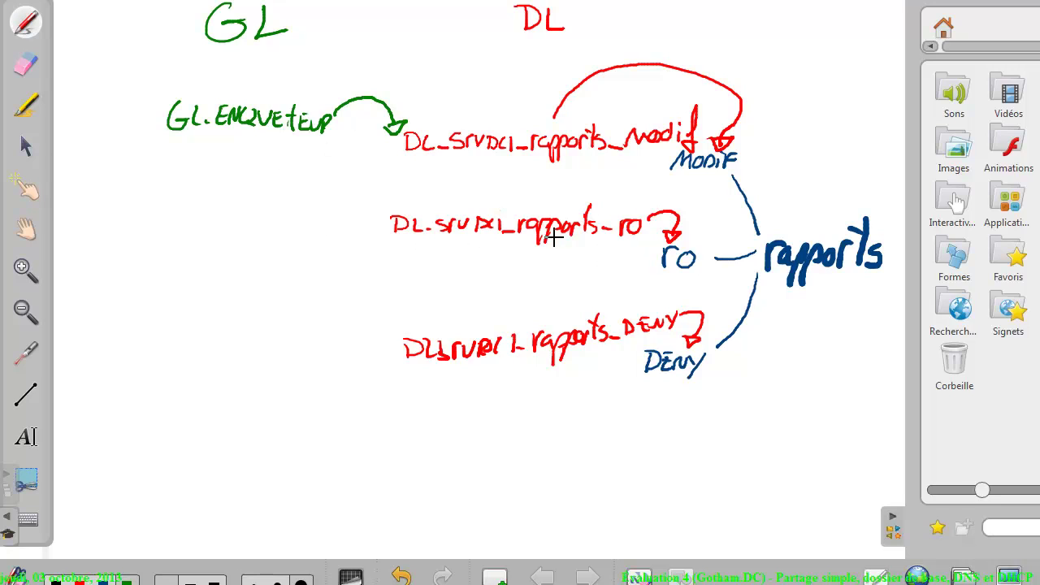
{"action": "left_click_drag", "start_coordinate": [197, 192], "coordinate": [323, 194]}
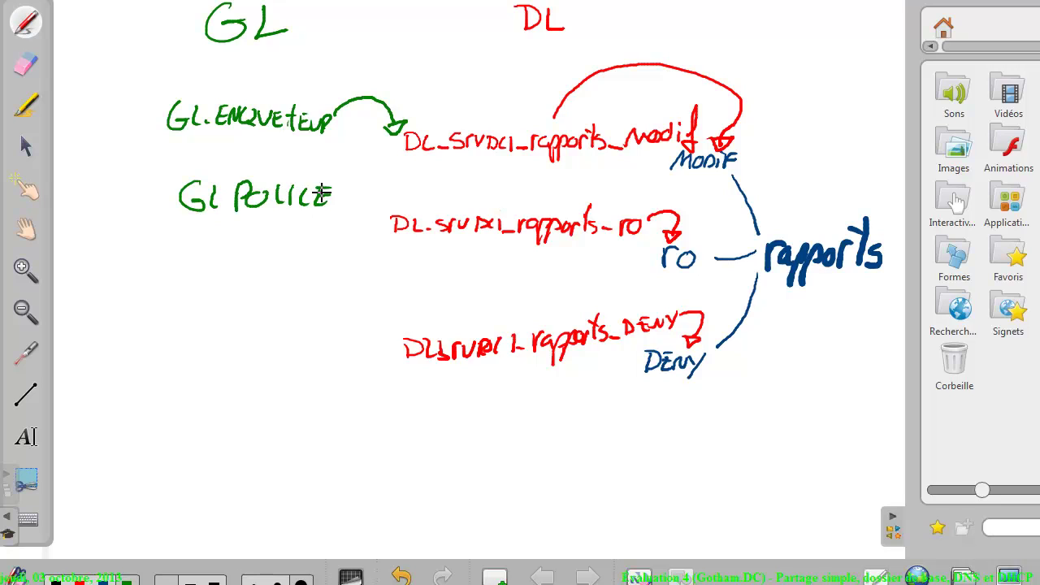
{"action": "mouse_move", "coordinate": [191, 228]}
{"action": "left_mouse_down"}
{"action": "mouse_move", "coordinate": [281, 235]}
{"action": "mouse_move", "coordinate": [283, 254]}
{"action": "left_mouse_up"}
{"action": "left_click_drag", "start_coordinate": [338, 199], "coordinate": [378, 213]}
{"action": "left_click_drag", "start_coordinate": [321, 240], "coordinate": [365, 233]}
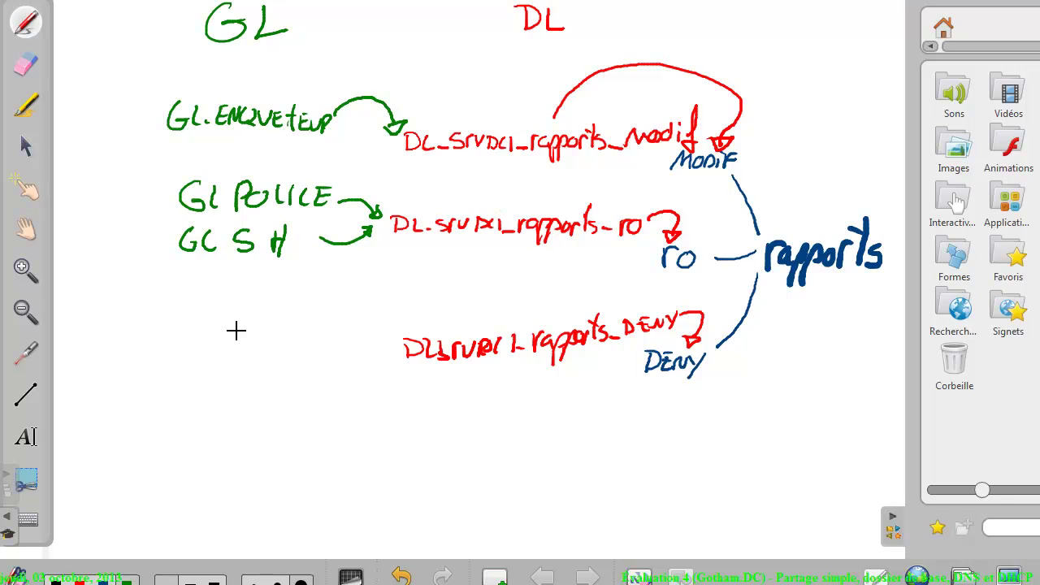
{"action": "mouse_move", "coordinate": [211, 325]}
{"action": "left_mouse_down"}
{"action": "mouse_move", "coordinate": [206, 339]}
{"action": "mouse_move", "coordinate": [232, 351]}
{"action": "mouse_move", "coordinate": [267, 325]}
{"action": "mouse_move", "coordinate": [350, 344]}
{"action": "mouse_move", "coordinate": [406, 328]}
{"action": "mouse_move", "coordinate": [404, 336]}
{"action": "left_mouse_up"}
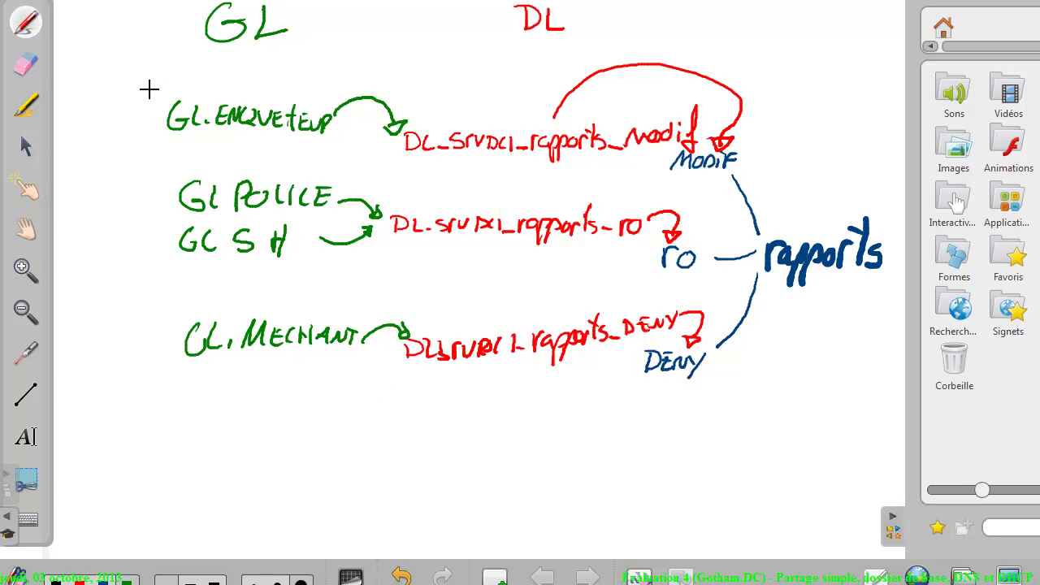
Draw green marks beside GL.ENQUETEUR, GL POLICE, GL SH and GL.MECHANT
{"action": "left_click_drag", "start_coordinate": [125, 76], "coordinate": [157, 95]}
{"action": "mouse_move", "coordinate": [77, 64]}
{"action": "left_mouse_down"}
{"action": "mouse_move", "coordinate": [136, 65]}
{"action": "mouse_move", "coordinate": [120, 126]}
{"action": "mouse_move", "coordinate": [78, 120]}
{"action": "mouse_move", "coordinate": [107, 128]}
{"action": "mouse_move", "coordinate": [122, 110]}
{"action": "left_mouse_up"}
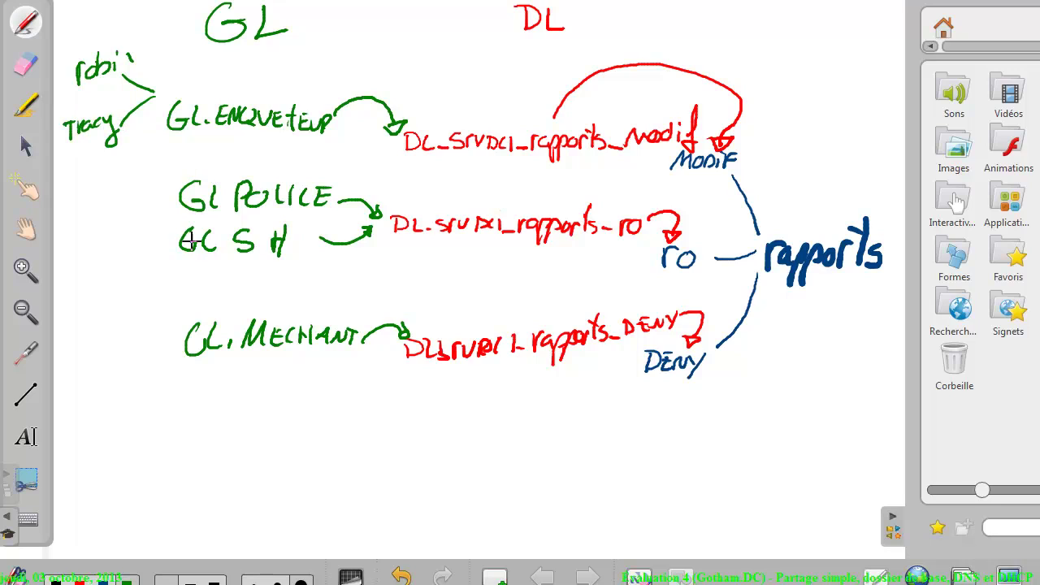
{"action": "mouse_move", "coordinate": [156, 176]}
{"action": "left_mouse_down"}
{"action": "mouse_move", "coordinate": [171, 186]}
{"action": "mouse_move", "coordinate": [148, 198]}
{"action": "mouse_move", "coordinate": [163, 235]}
{"action": "mouse_move", "coordinate": [147, 246]}
{"action": "left_mouse_up"}
{"action": "mouse_move", "coordinate": [152, 324]}
{"action": "left_mouse_down"}
{"action": "mouse_move", "coordinate": [159, 345]}
{"action": "mouse_move", "coordinate": [139, 359]}
{"action": "left_mouse_up"}
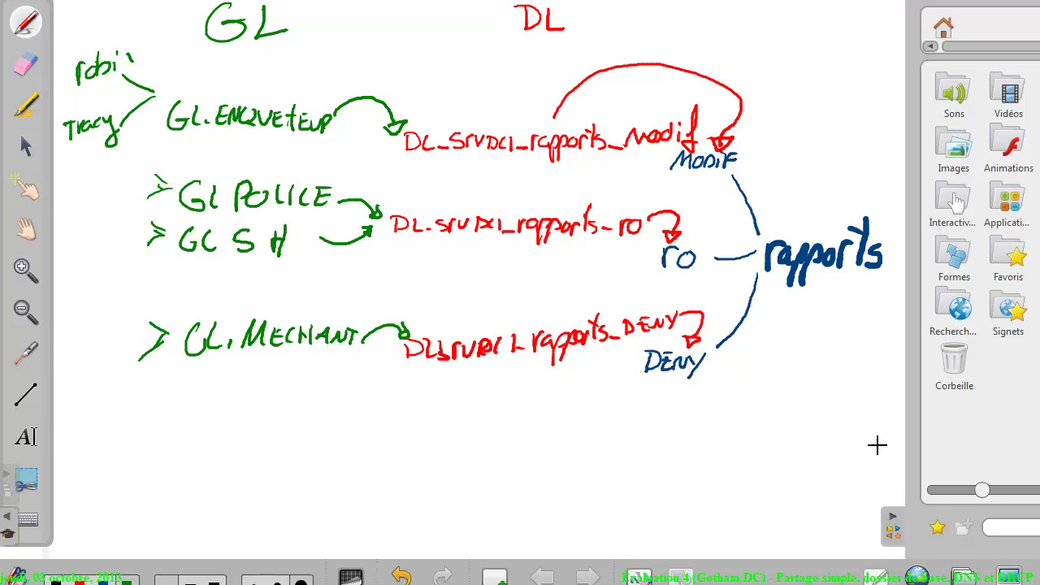
Reread section 1 of the assignment, then show the gotham OU groups in the Superseb console
{"action": "left_click", "coordinate": [1008, 575]}
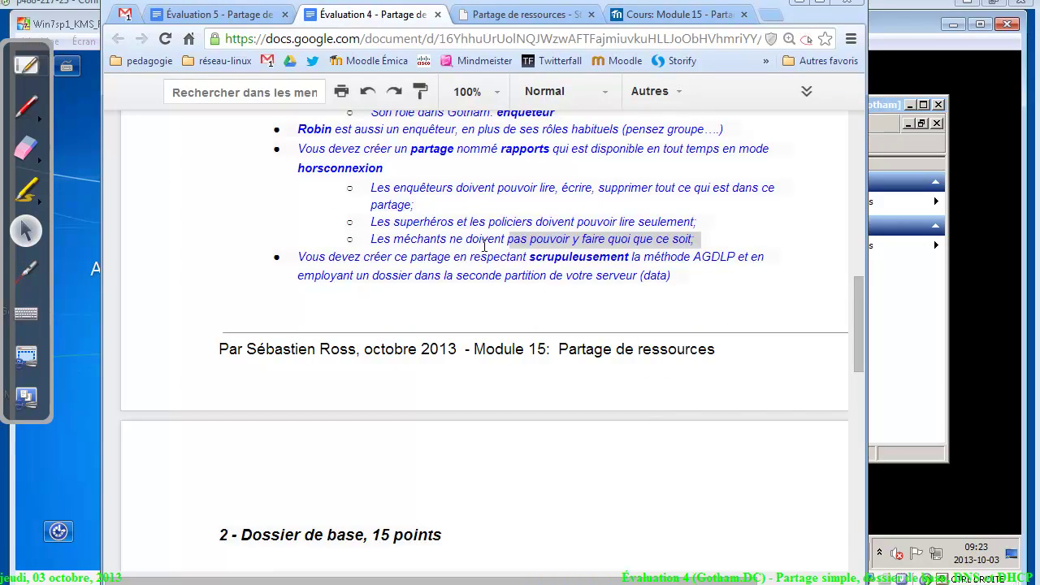
{"action": "scroll", "coordinate": [859, 332], "scroll_direction": "down", "scroll_amount": 3}
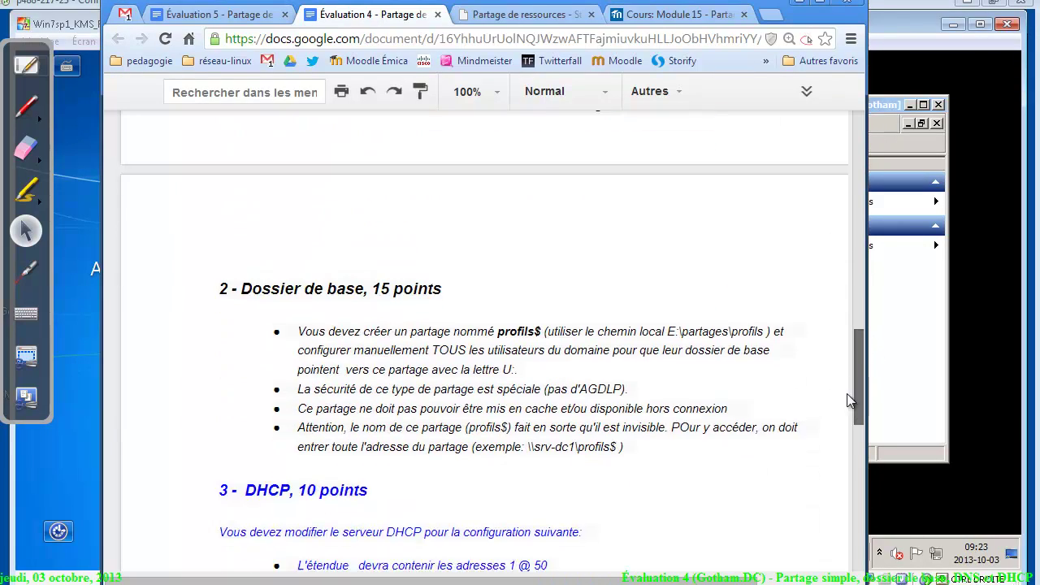
{"action": "scroll", "coordinate": [861, 325], "scroll_direction": "up", "scroll_amount": 3}
{"action": "scroll", "coordinate": [865, 325], "scroll_direction": "up", "scroll_amount": 2}
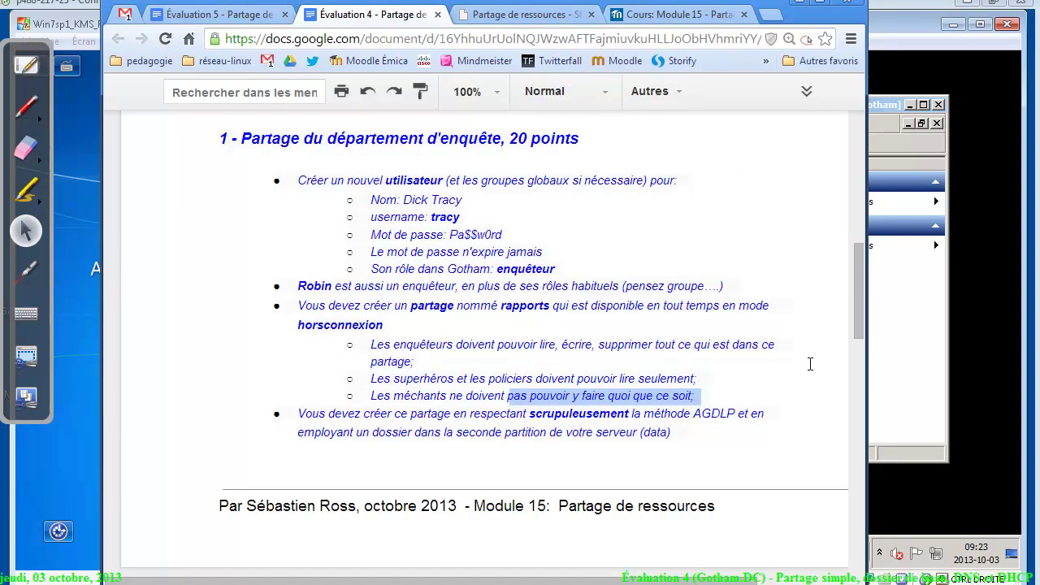
{"action": "left_click", "coordinate": [897, 391]}
{"action": "left_click", "coordinate": [415, 267]}
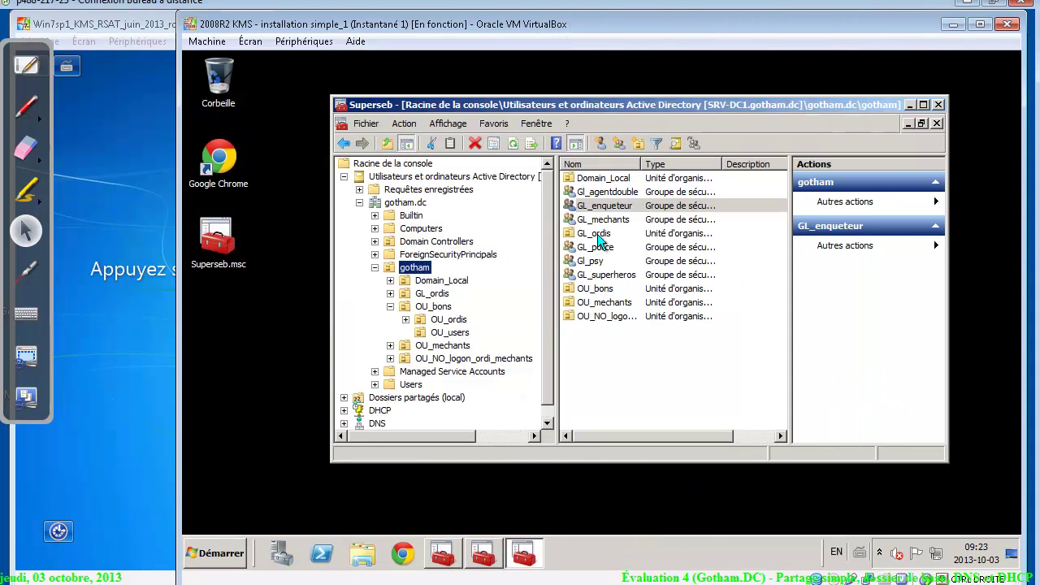
Open the Domain_Local OU and start a new group there
{"action": "left_click", "coordinate": [605, 180]}
{"action": "left_click", "coordinate": [605, 180]}
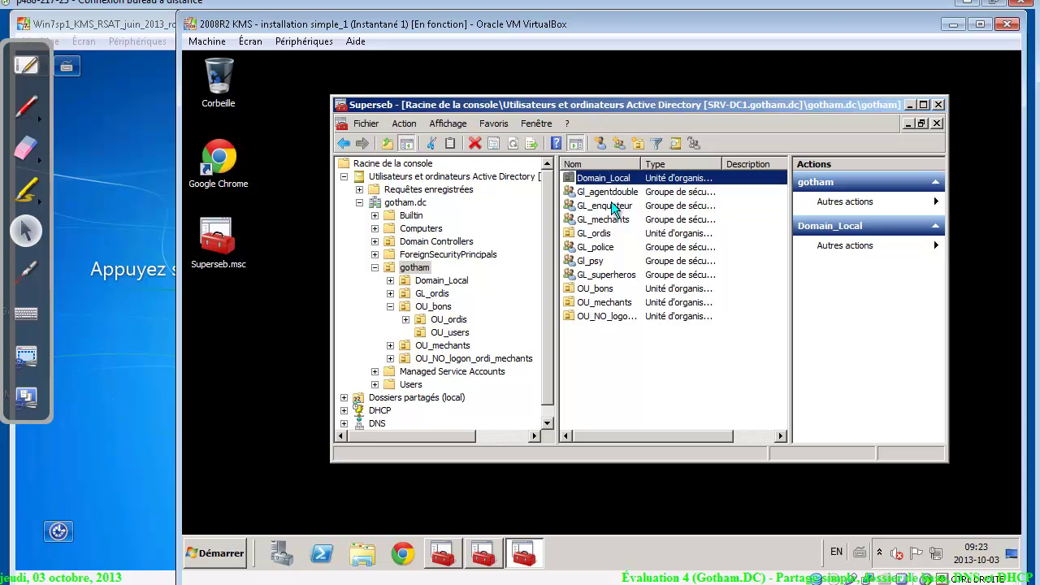
{"action": "double_click", "coordinate": [663, 180]}
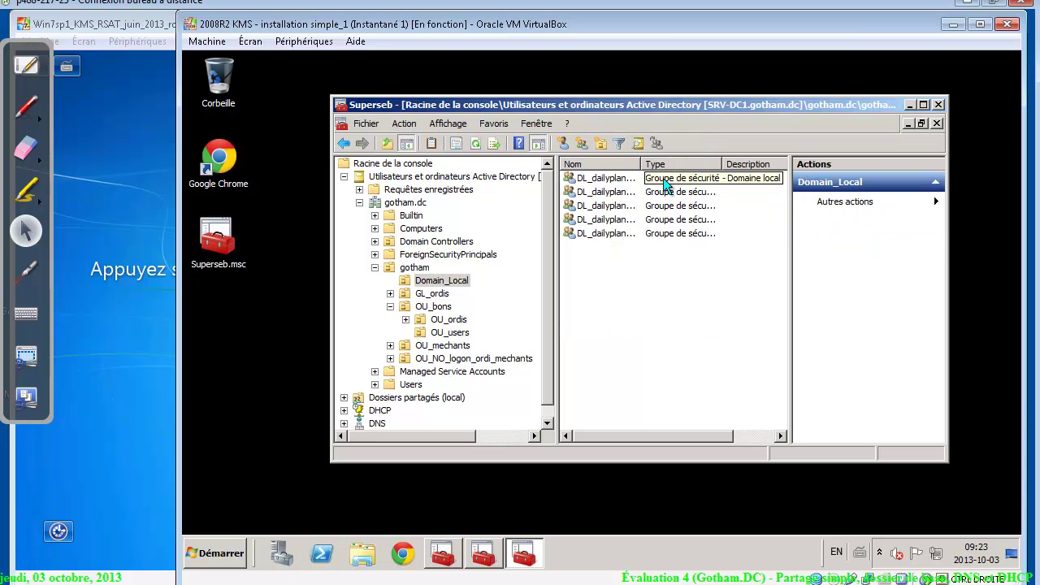
{"action": "right_click", "coordinate": [633, 282]}
{"action": "mouse_move", "coordinate": [706, 334]}
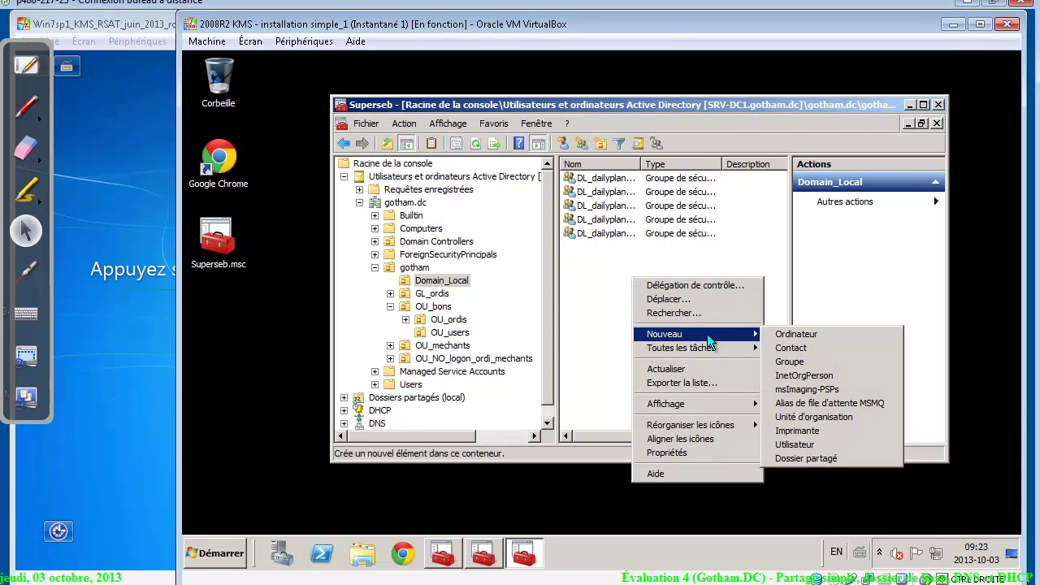
{"action": "left_click", "coordinate": [831, 367]}
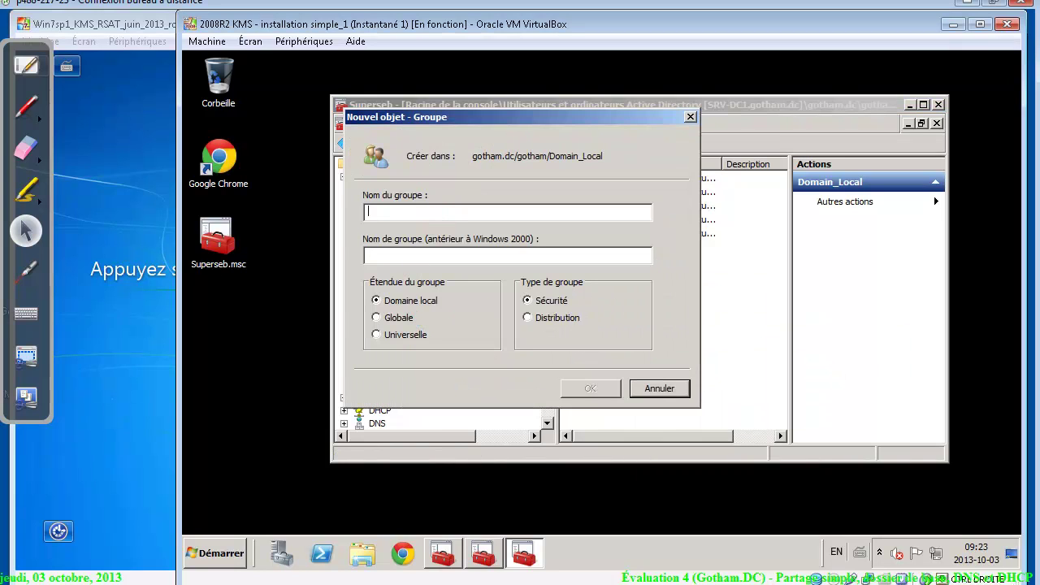
Name the group dl_srv-dc1_rapports_modif, copy its dl_srv-dc1_rapports_ prefix, and create it
{"action": "type", "text": "dl_srv-"}
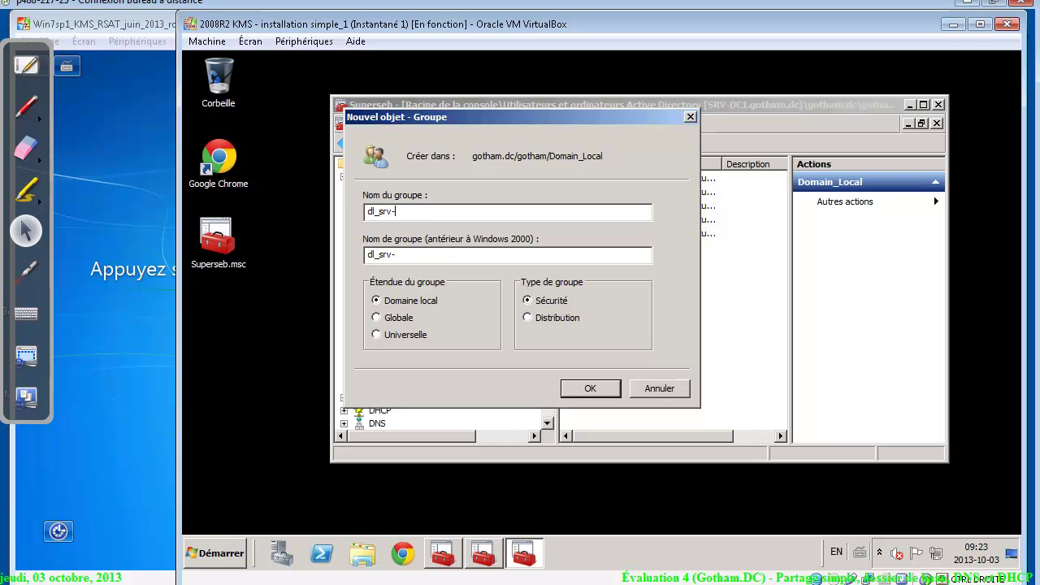
{"action": "type", "text": "dc1_r"}
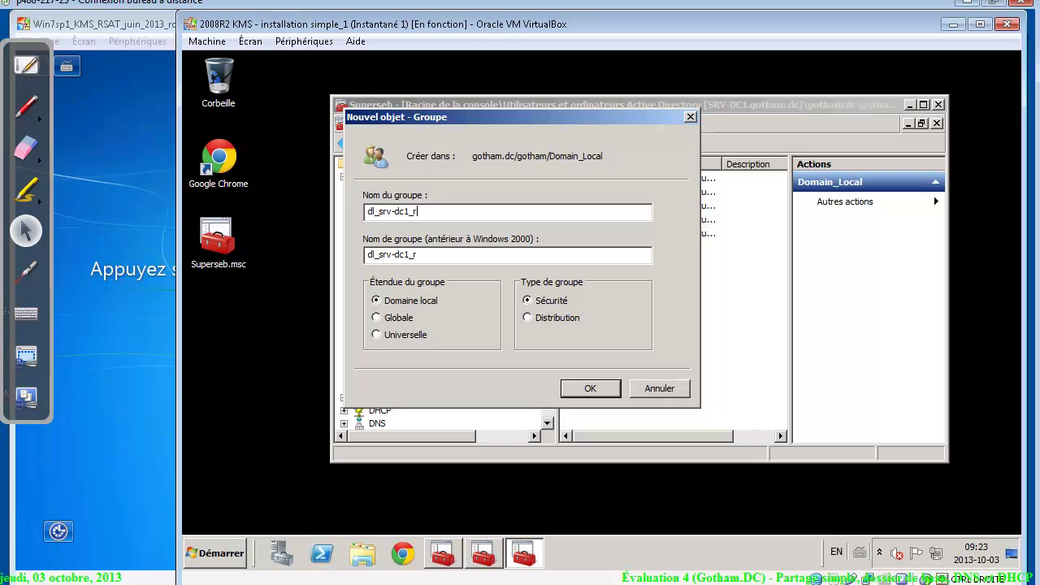
{"action": "type", "text": "apports_modi"}
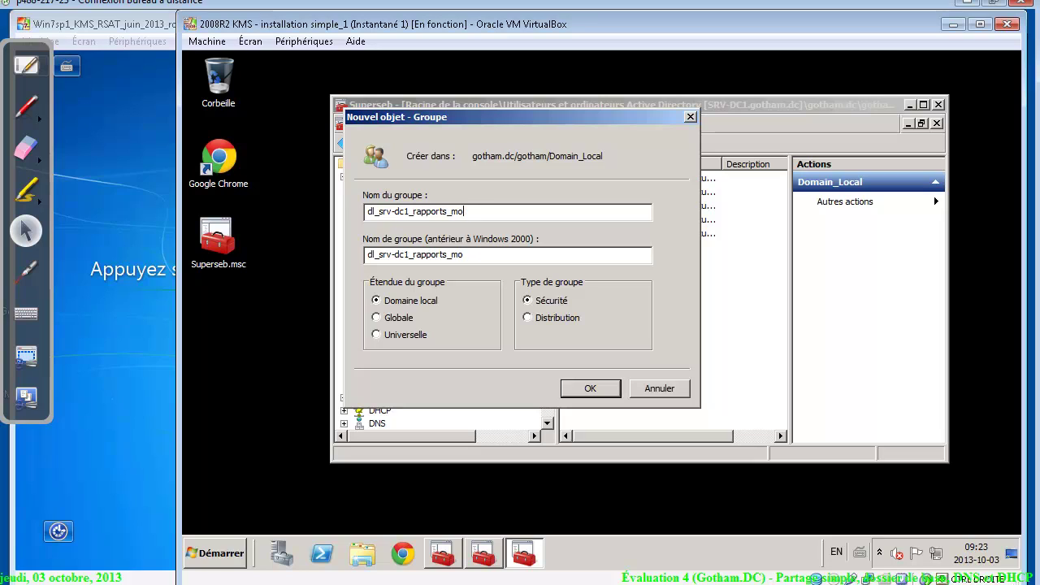
{"action": "key", "text": "BackSpace"}
{"action": "key", "text": "BackSpace"}
{"action": "key", "text": "BackSpace"}
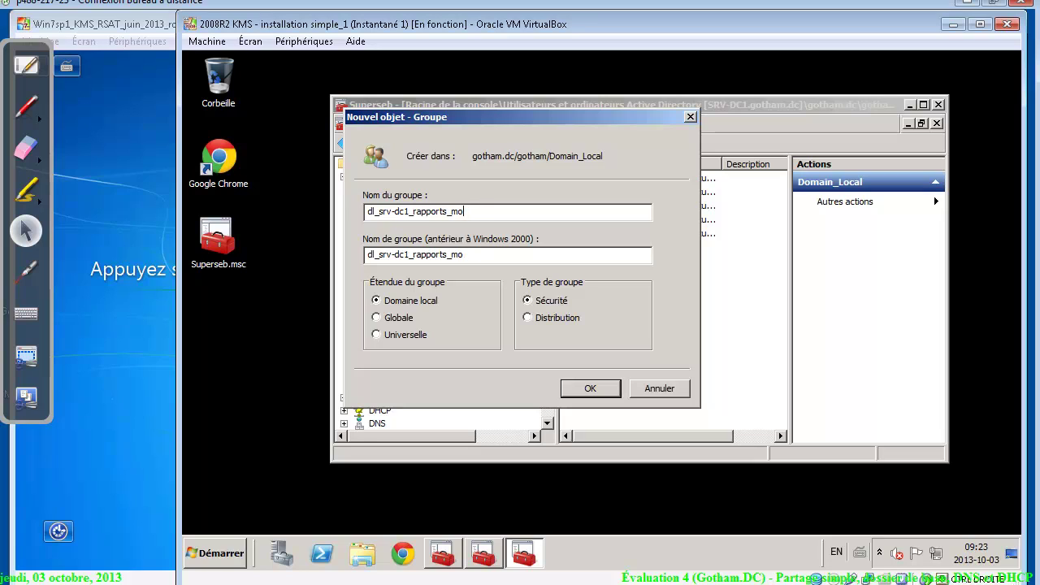
{"action": "type", "text": "dif"}
{"action": "left_click_drag", "start_coordinate": [477, 211], "coordinate": [357, 219]}
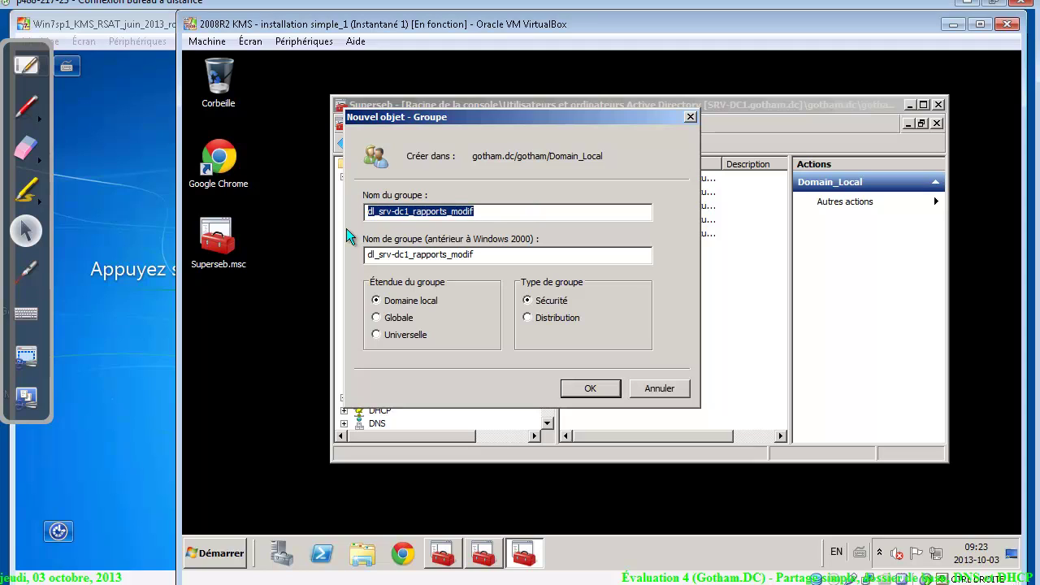
{"action": "left_click", "coordinate": [447, 212]}
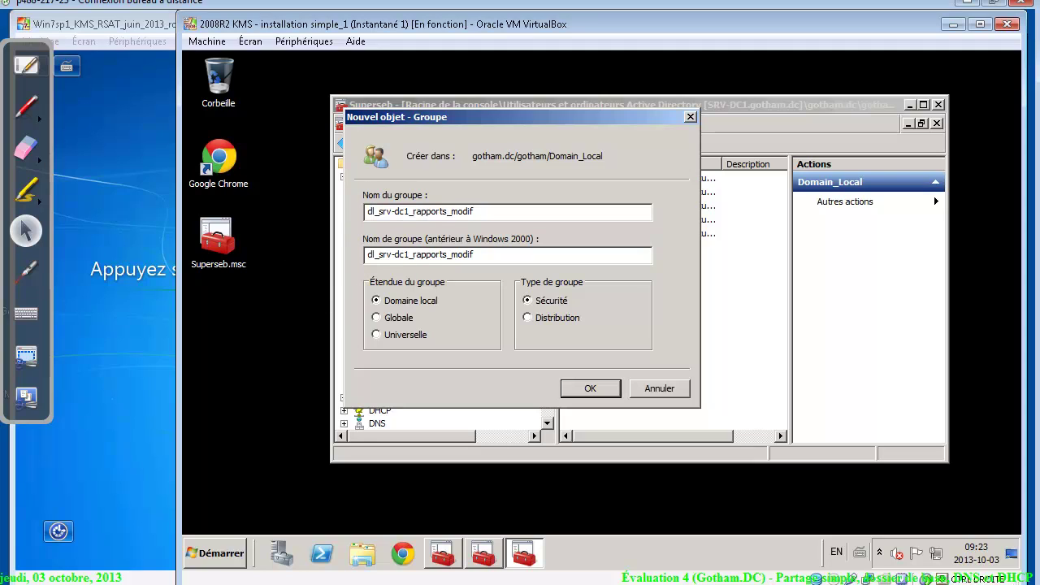
{"action": "left_click_drag", "start_coordinate": [452, 211], "coordinate": [286, 230]}
{"action": "key", "text": "ctrl+c"}
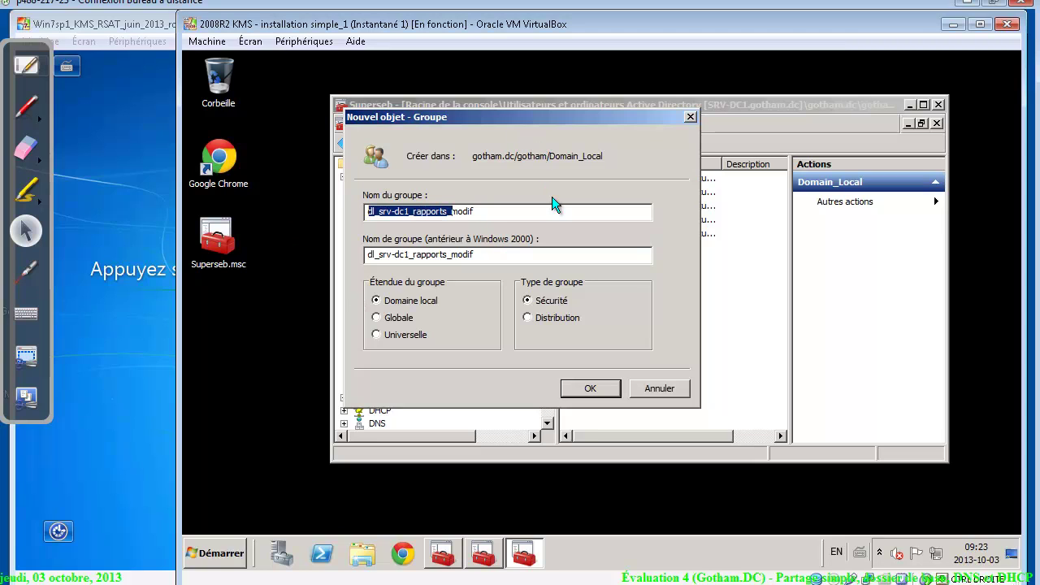
{"action": "left_click", "coordinate": [588, 388]}
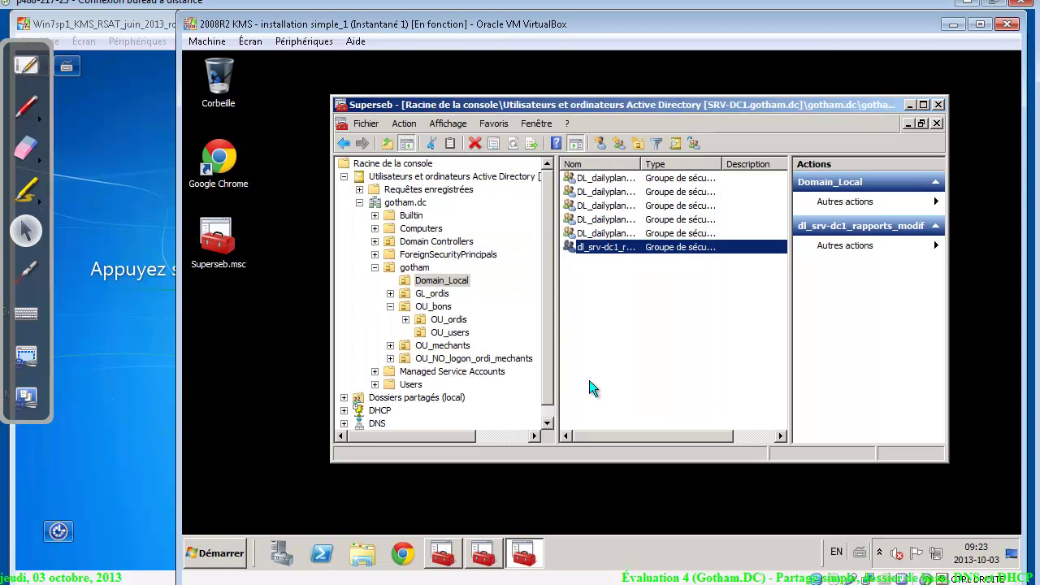
Create the group dl_srv-dc1_rapports_ro in Domain_Local
{"action": "right_click", "coordinate": [592, 279]}
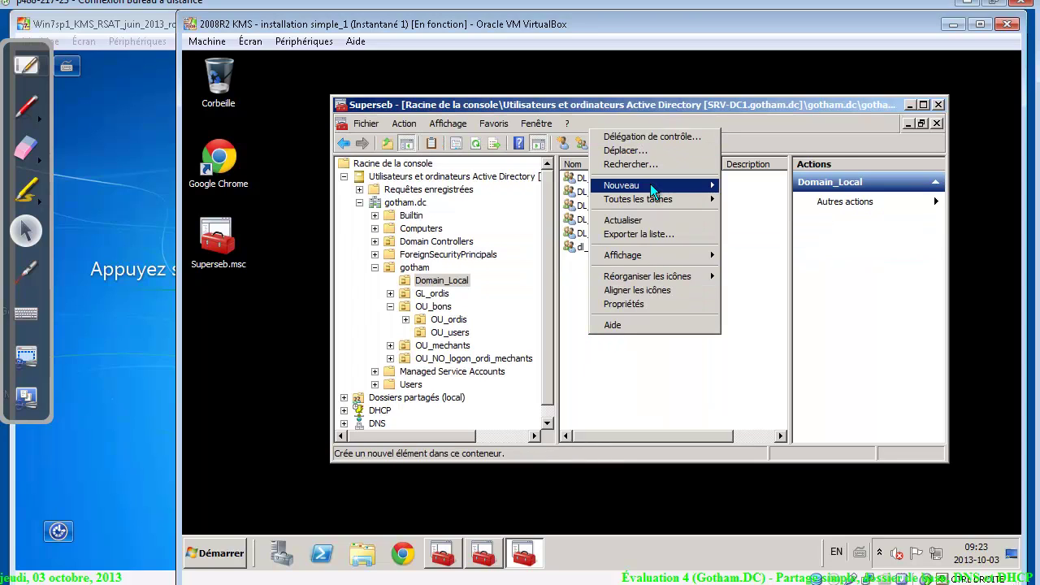
{"action": "mouse_move", "coordinate": [650, 184]}
{"action": "left_click", "coordinate": [774, 212]}
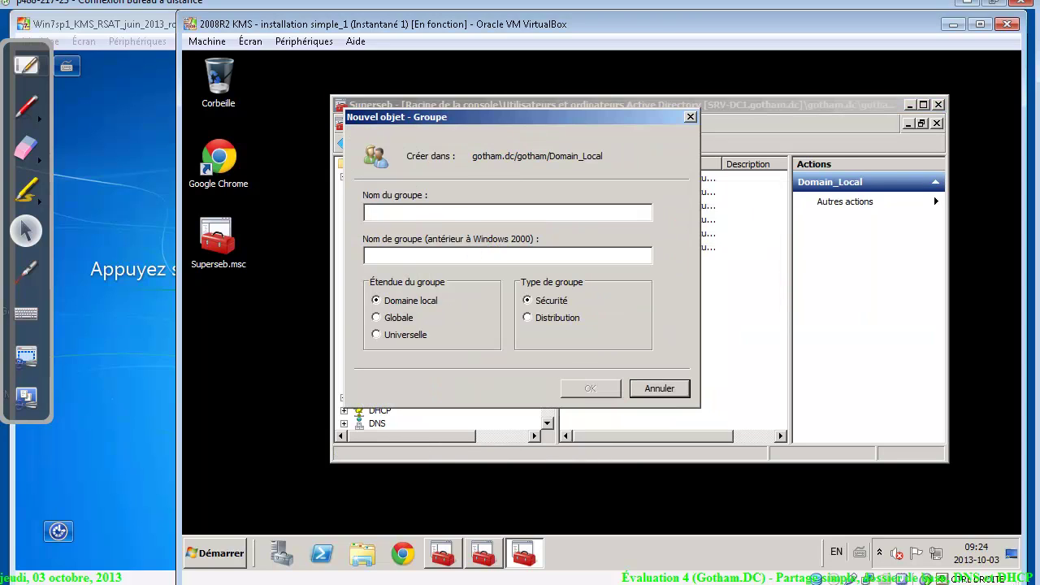
{"action": "key", "text": "ctrl+v"}
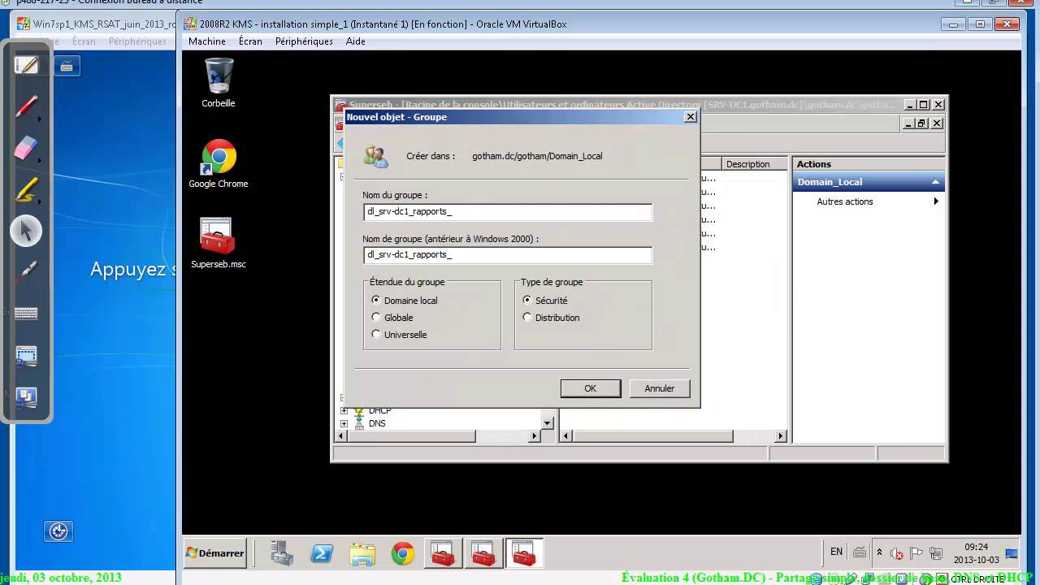
{"action": "type", "text": "ro"}
{"action": "left_click", "coordinate": [601, 387]}
Create the domain local group dl_srv-dc1_rapports_DENY
{"action": "right_click", "coordinate": [601, 305]}
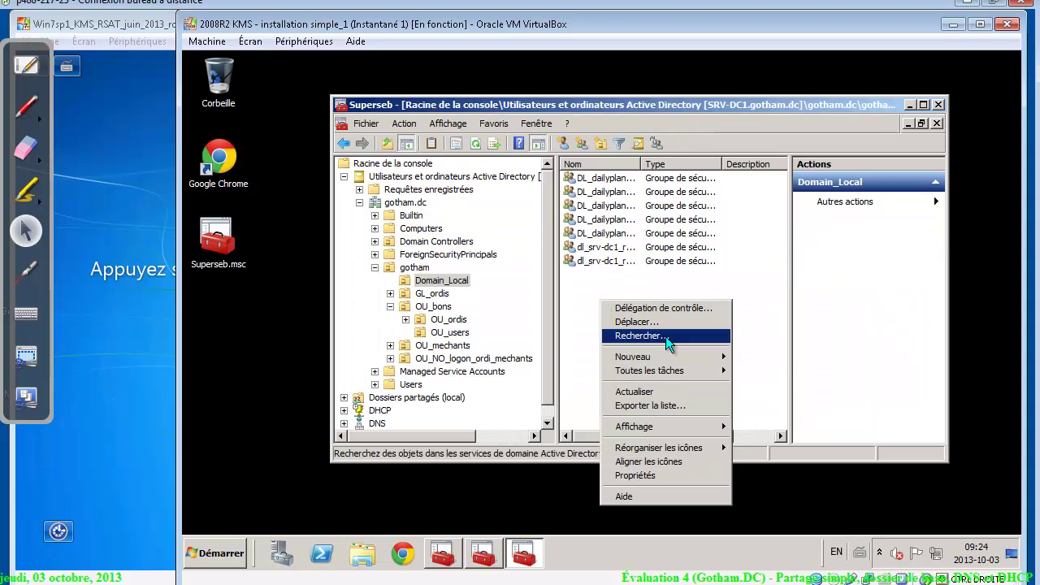
{"action": "mouse_move", "coordinate": [668, 357]}
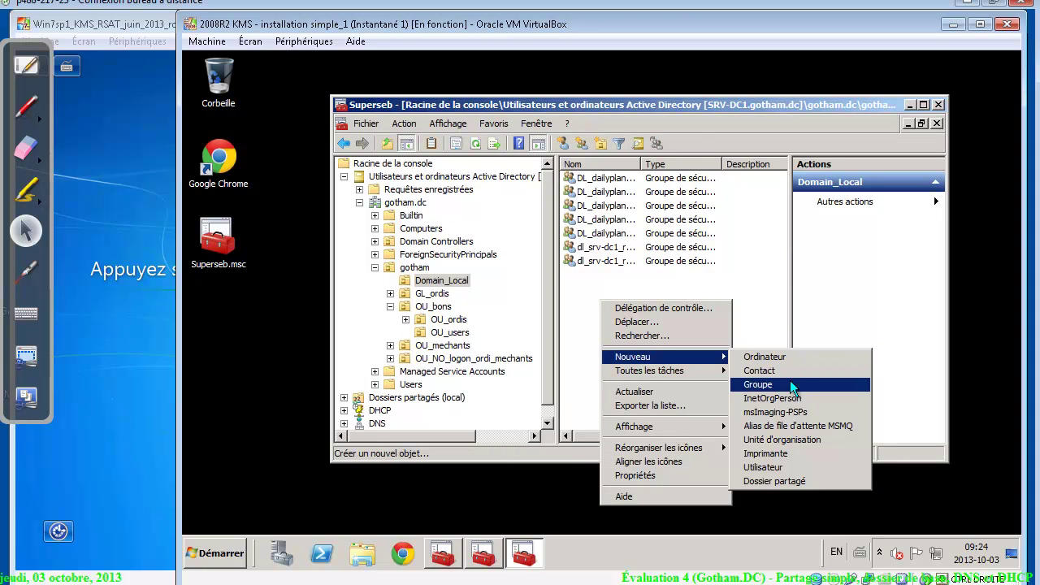
{"action": "left_click", "coordinate": [789, 381]}
{"action": "key", "text": "ctrl+v"}
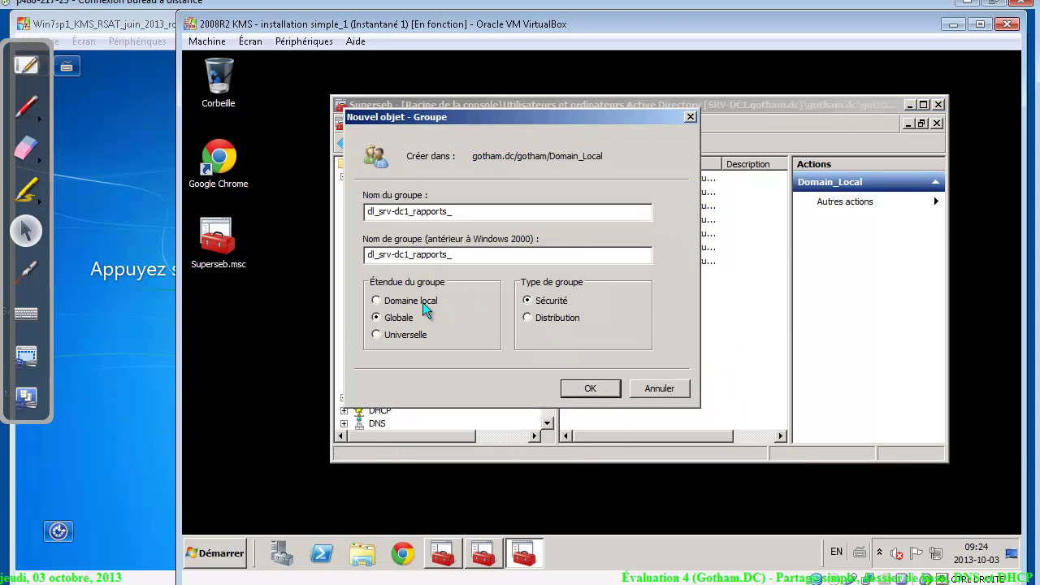
{"action": "left_click", "coordinate": [423, 302]}
{"action": "type", "text": "DENY"}
{"action": "left_click", "coordinate": [600, 392]}
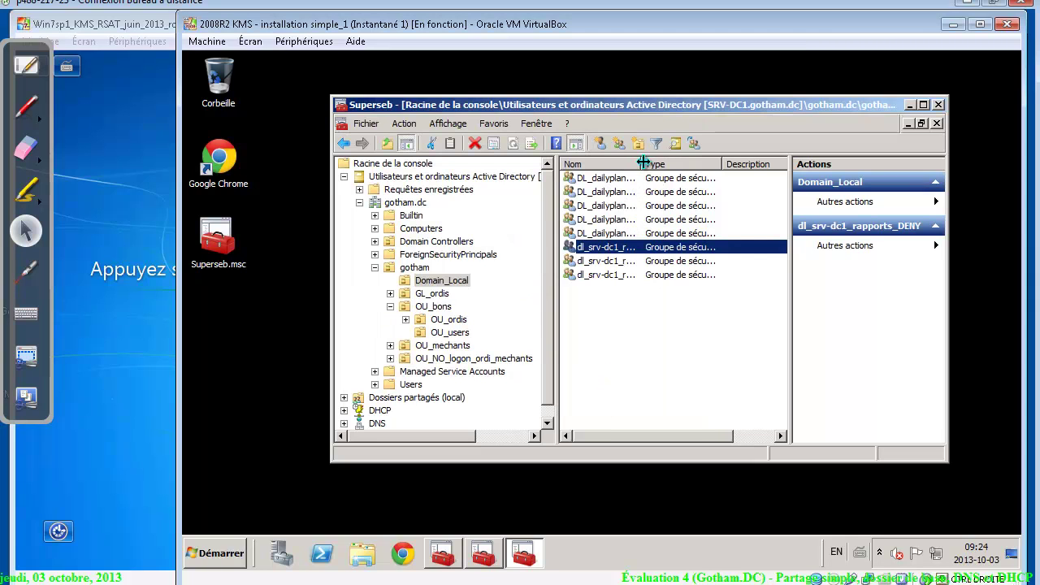
Widen the Nom and Type columns and review the full group names
{"action": "left_click_drag", "start_coordinate": [642, 164], "coordinate": [691, 164]}
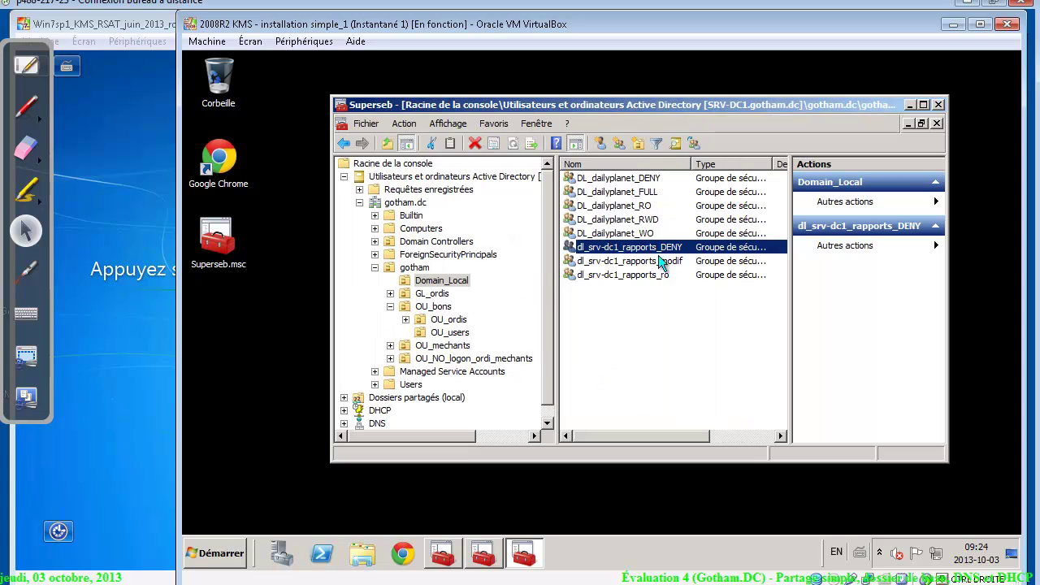
{"action": "left_click_drag", "start_coordinate": [665, 437], "coordinate": [742, 435]}
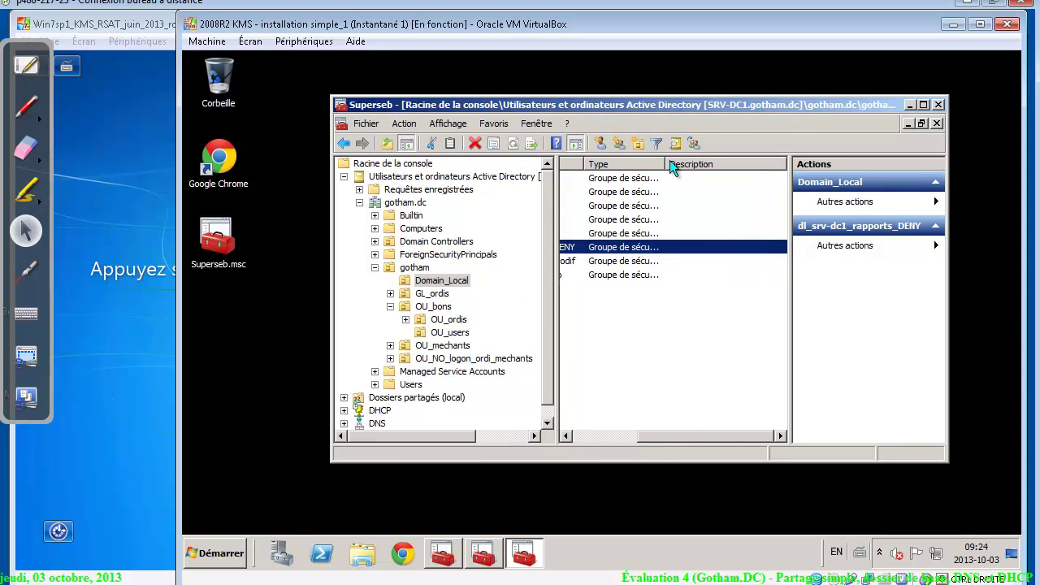
{"action": "left_click_drag", "start_coordinate": [665, 161], "coordinate": [768, 162]}
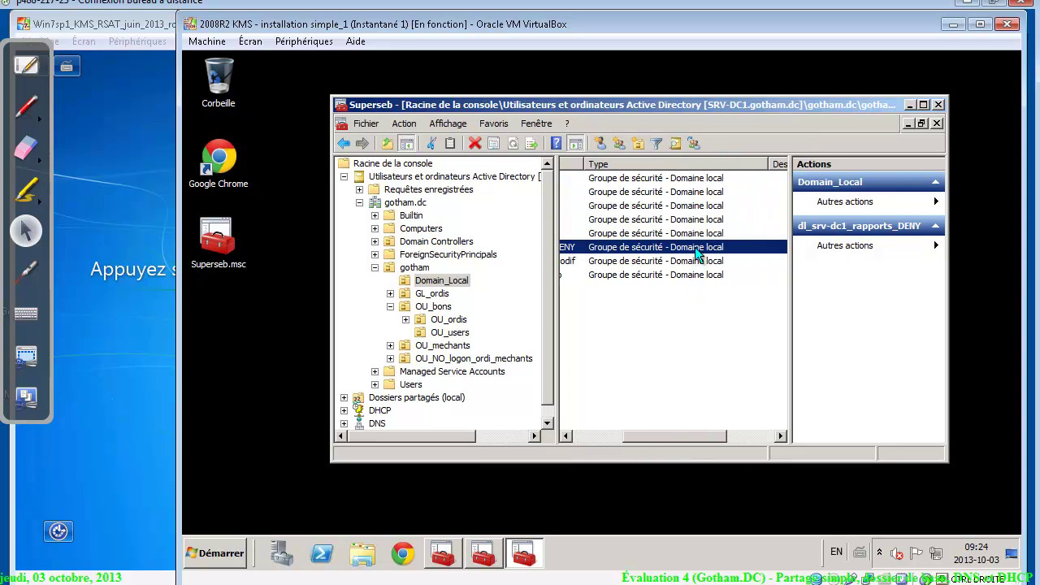
{"action": "left_click", "coordinate": [694, 260]}
{"action": "left_click", "coordinate": [698, 274]}
{"action": "left_click", "coordinate": [696, 260]}
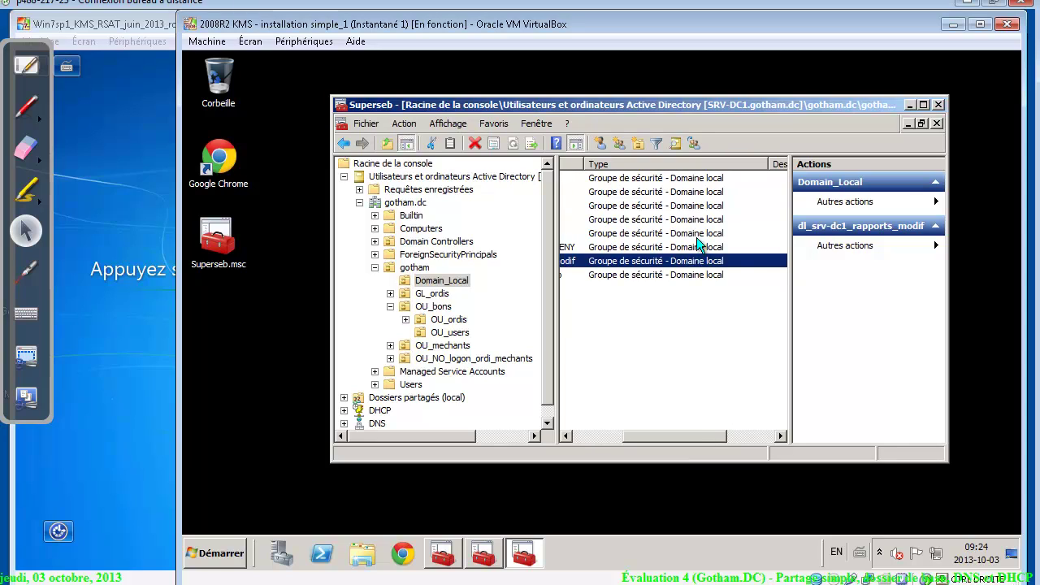
{"action": "left_click", "coordinate": [697, 235]}
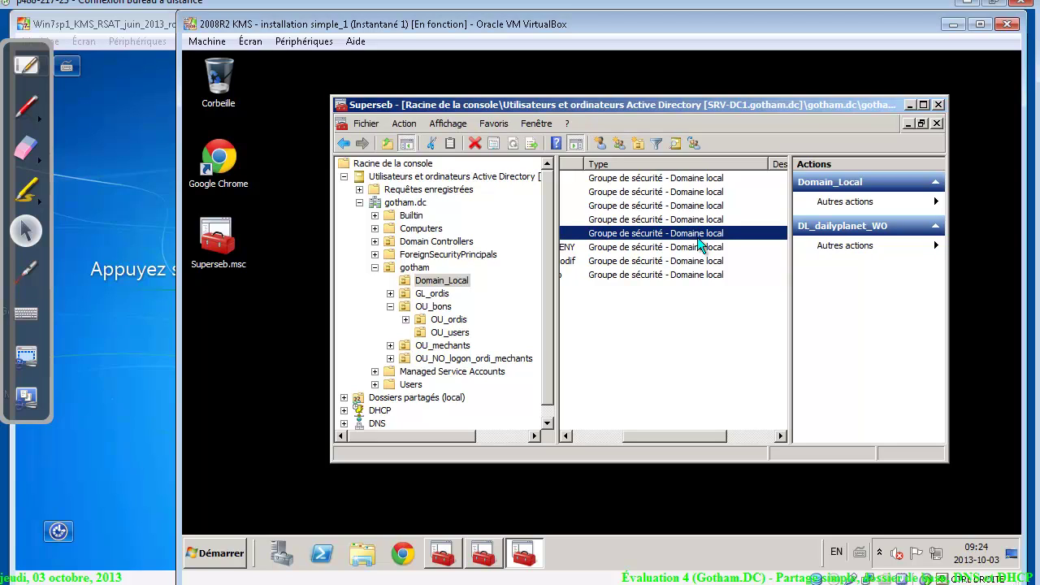
In gotham, make GL_mechants a member of dl_srv-dc1_rapports_DENY
{"action": "left_click", "coordinate": [443, 254]}
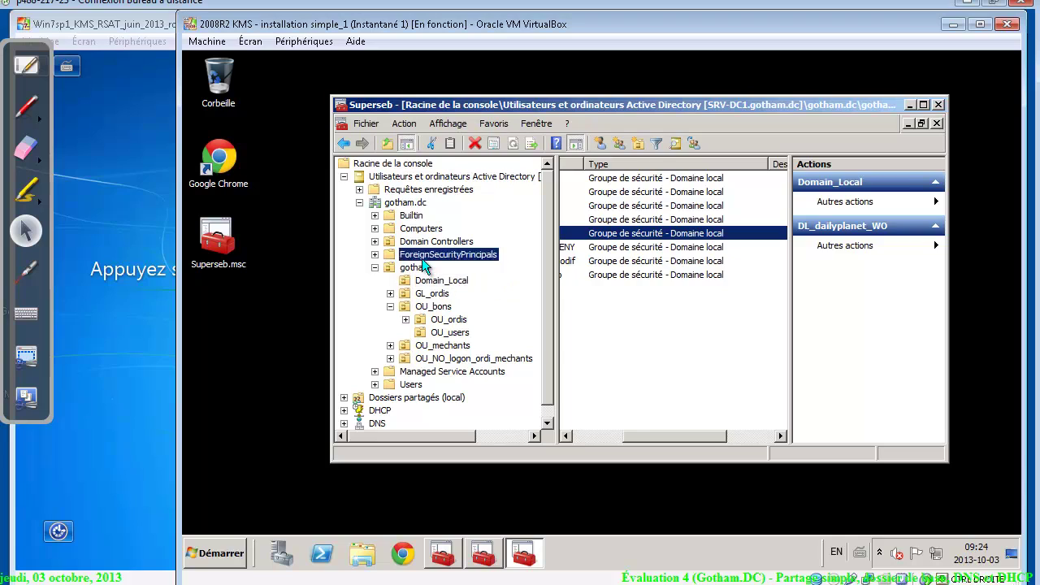
{"action": "left_click", "coordinate": [415, 268]}
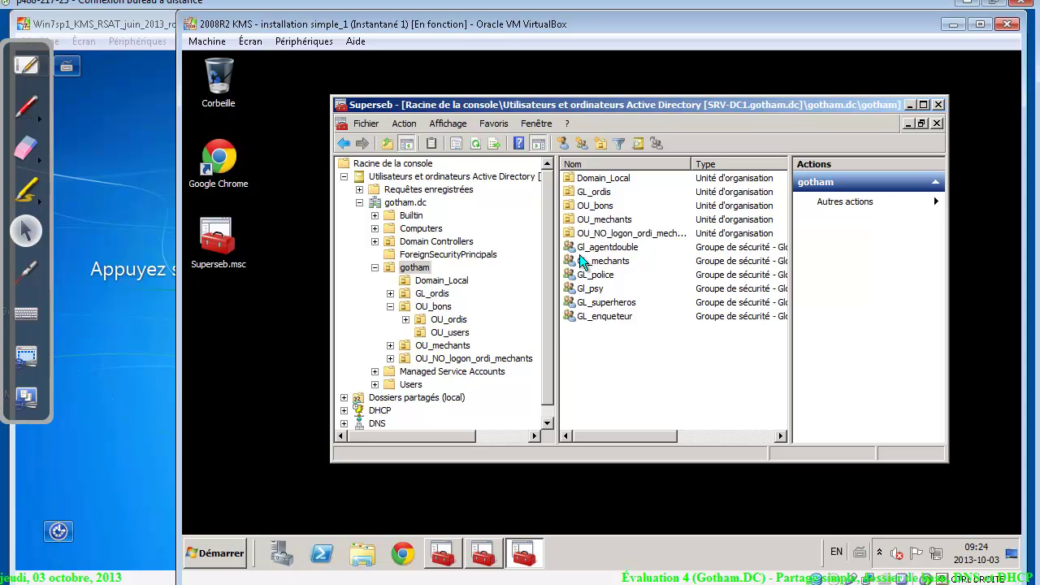
{"action": "double_click", "coordinate": [609, 262]}
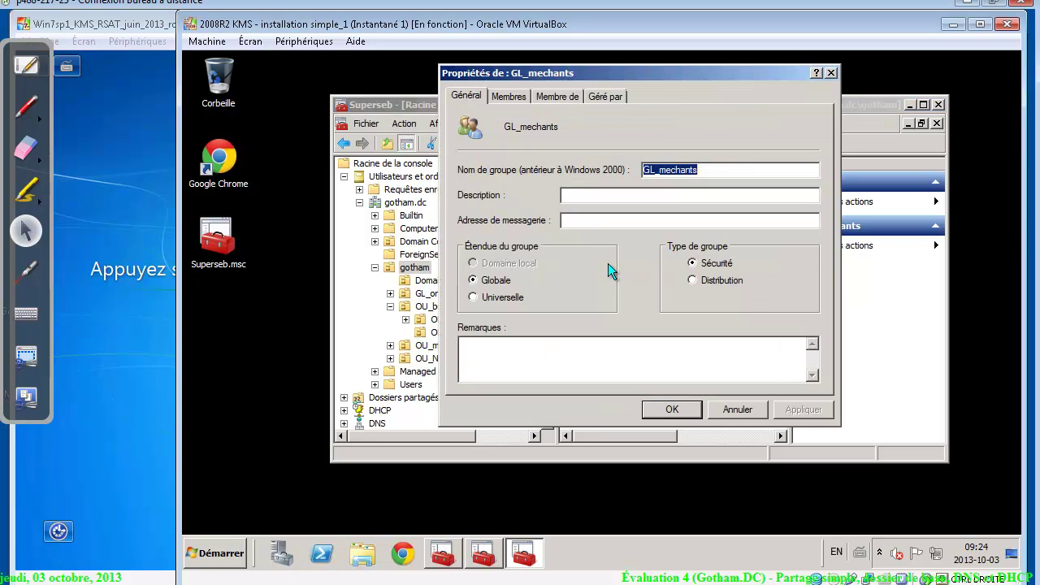
{"action": "left_click", "coordinate": [517, 100]}
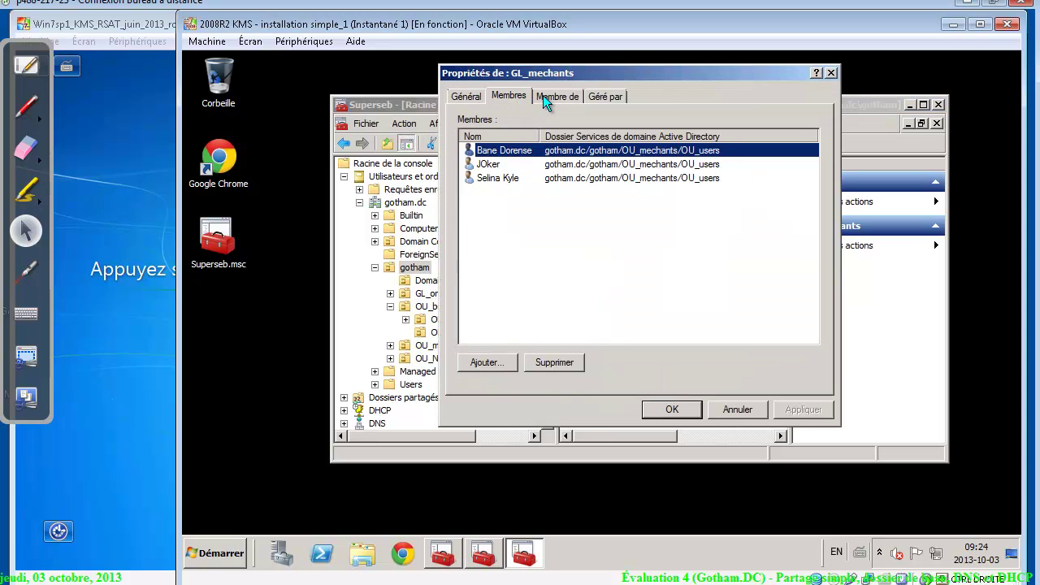
{"action": "left_click", "coordinate": [544, 96]}
{"action": "left_click", "coordinate": [501, 289]}
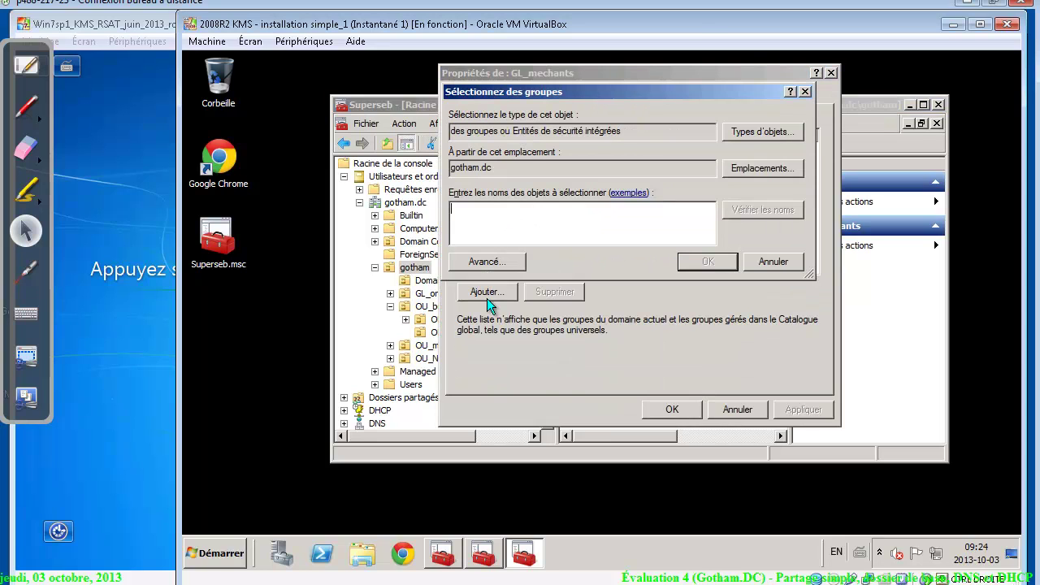
{"action": "type", "text": "dl"}
{"action": "key", "text": "Return"}
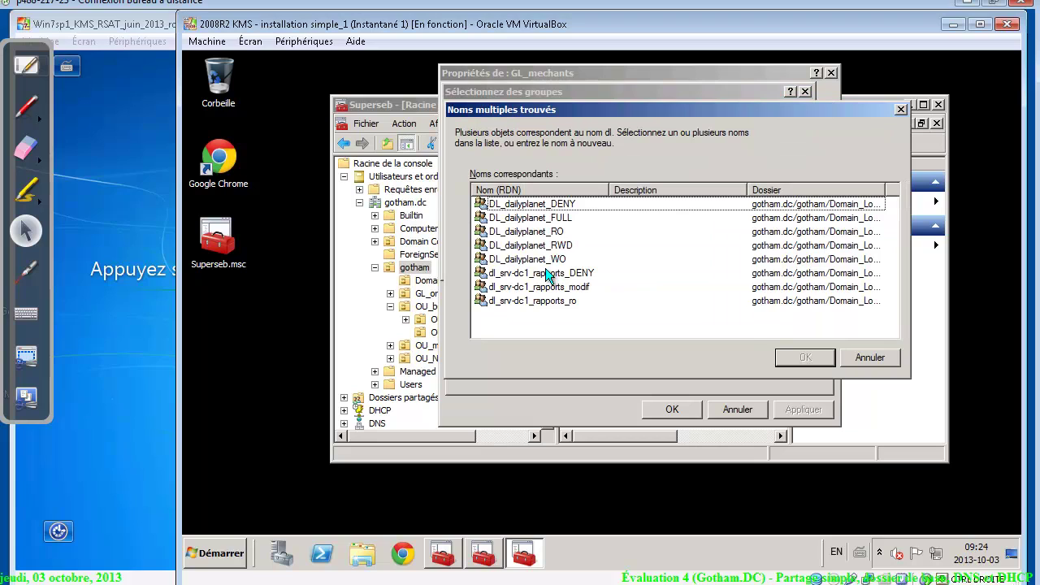
{"action": "left_click", "coordinate": [549, 273]}
{"action": "left_click", "coordinate": [804, 357]}
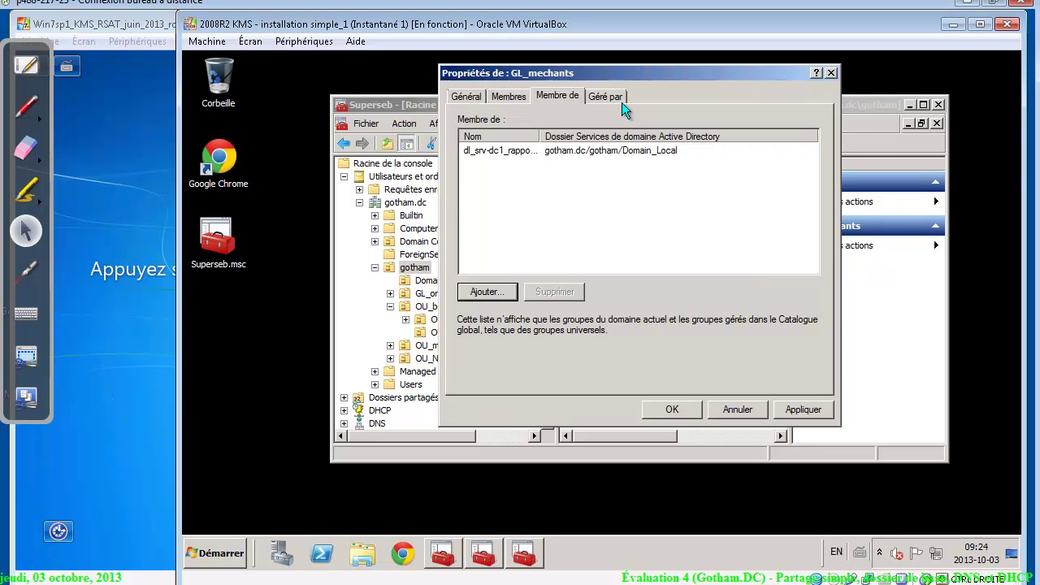
{"action": "left_click", "coordinate": [678, 410]}
Make GL_police a member of dl_srv-dc1_rapports_ro
{"action": "double_click", "coordinate": [602, 274]}
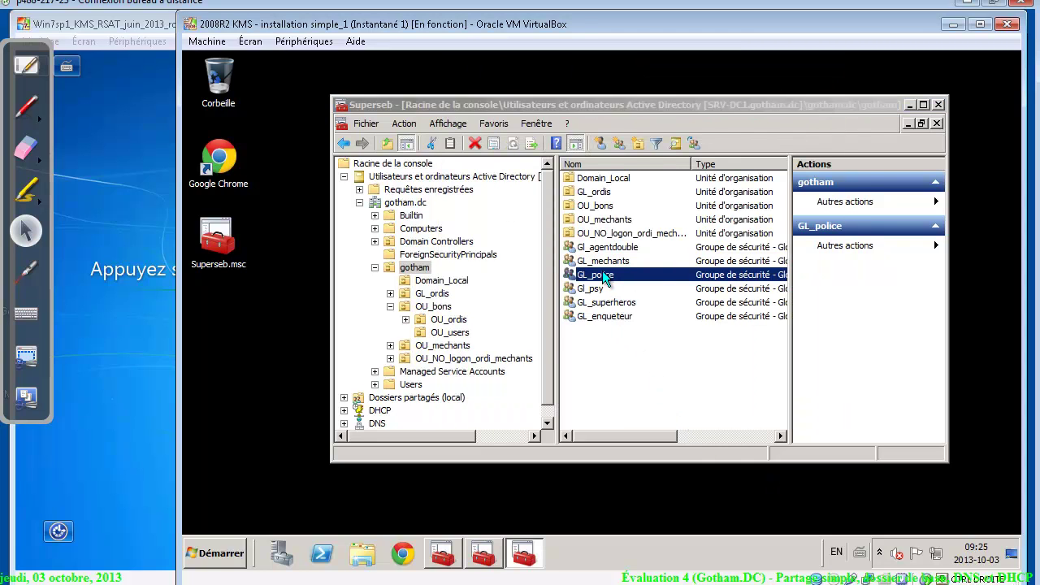
{"action": "left_click", "coordinate": [509, 94]}
{"action": "left_click", "coordinate": [559, 95]}
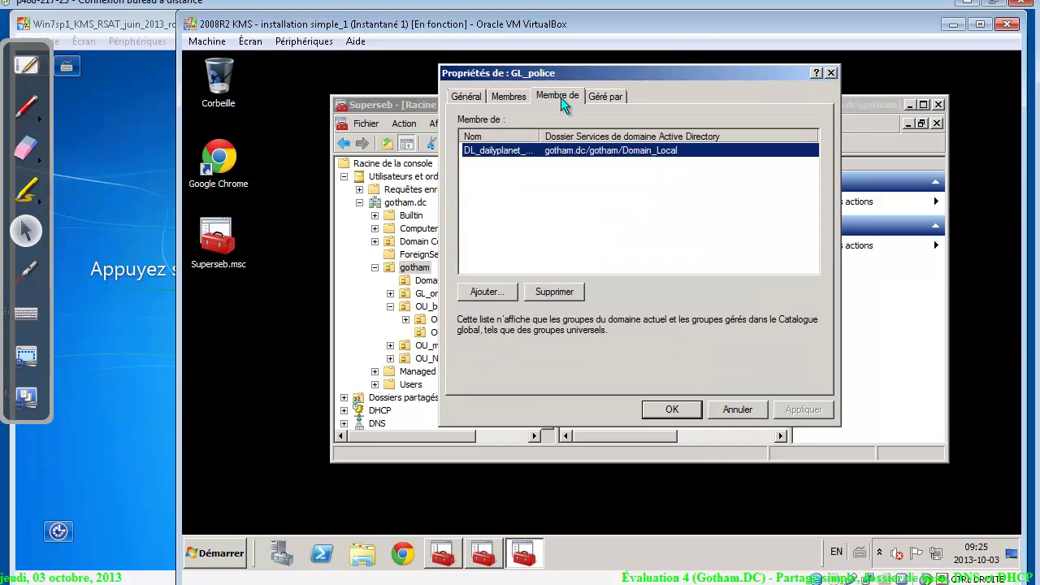
{"action": "left_click", "coordinate": [491, 289]}
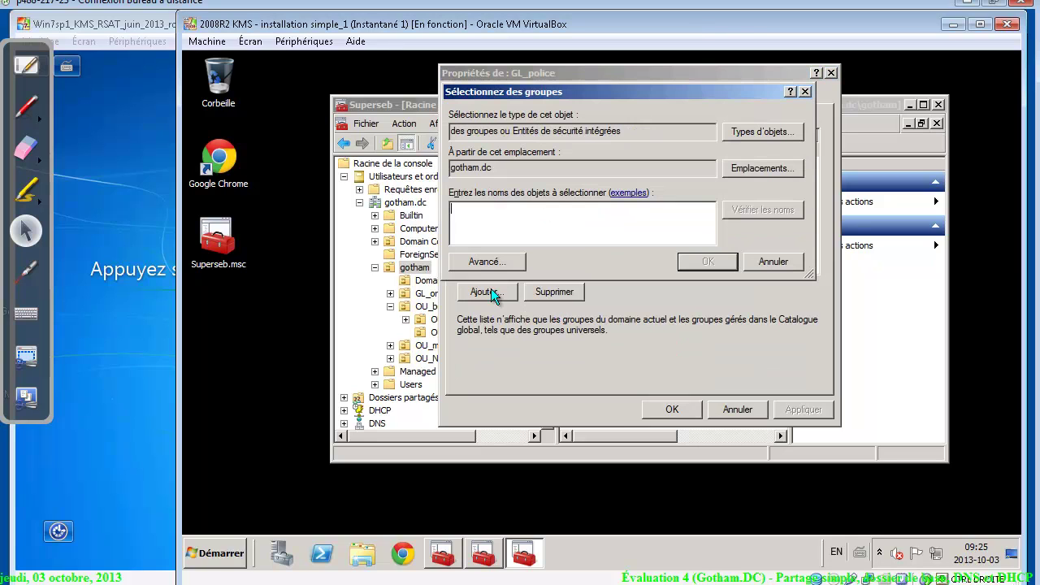
{"action": "type", "text": "dl"}
{"action": "key", "text": "Return"}
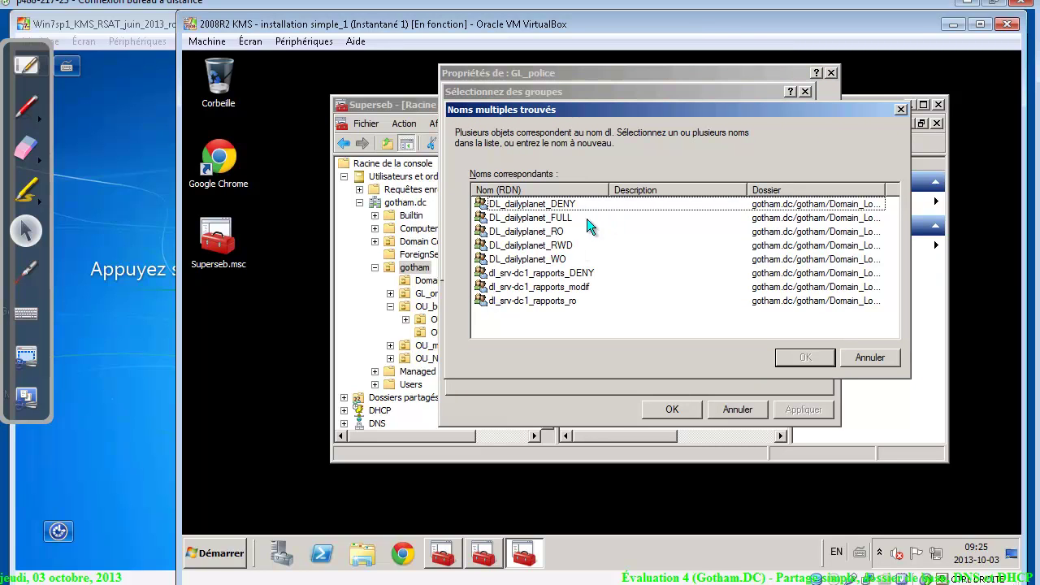
{"action": "left_click", "coordinate": [552, 302]}
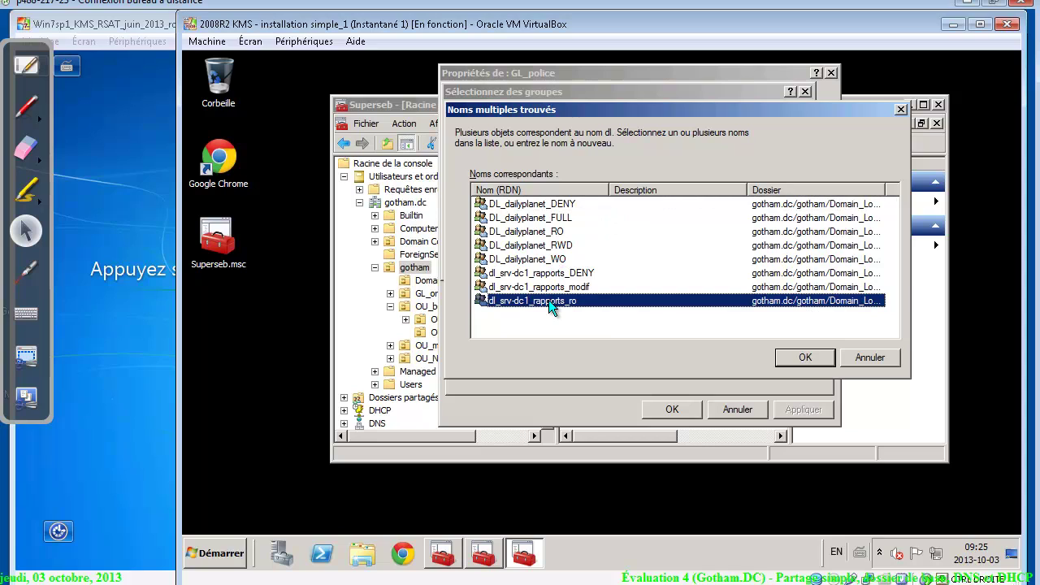
{"action": "left_click", "coordinate": [801, 361]}
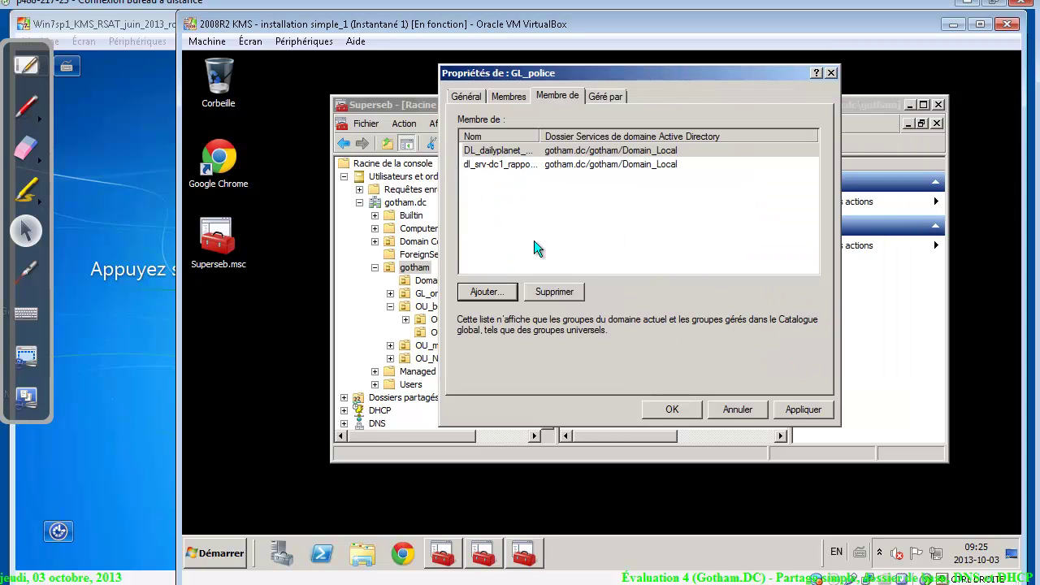
{"action": "left_click", "coordinate": [670, 415]}
{"action": "left_click", "coordinate": [624, 303]}
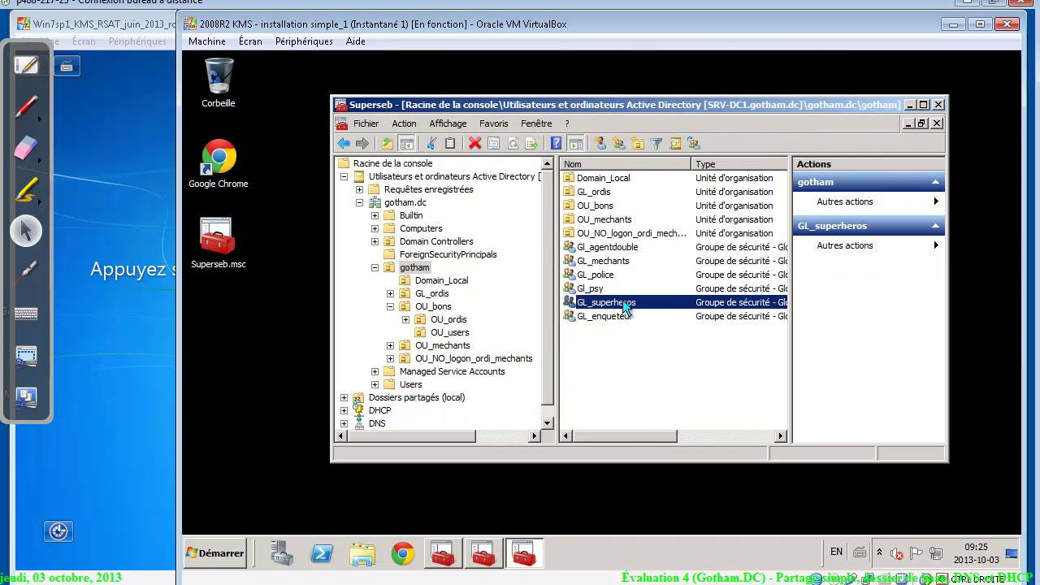
Make GL_superheros a member of dl_srv-dc1_rapports_ro
{"action": "double_click", "coordinate": [625, 305]}
{"action": "left_click", "coordinate": [558, 95]}
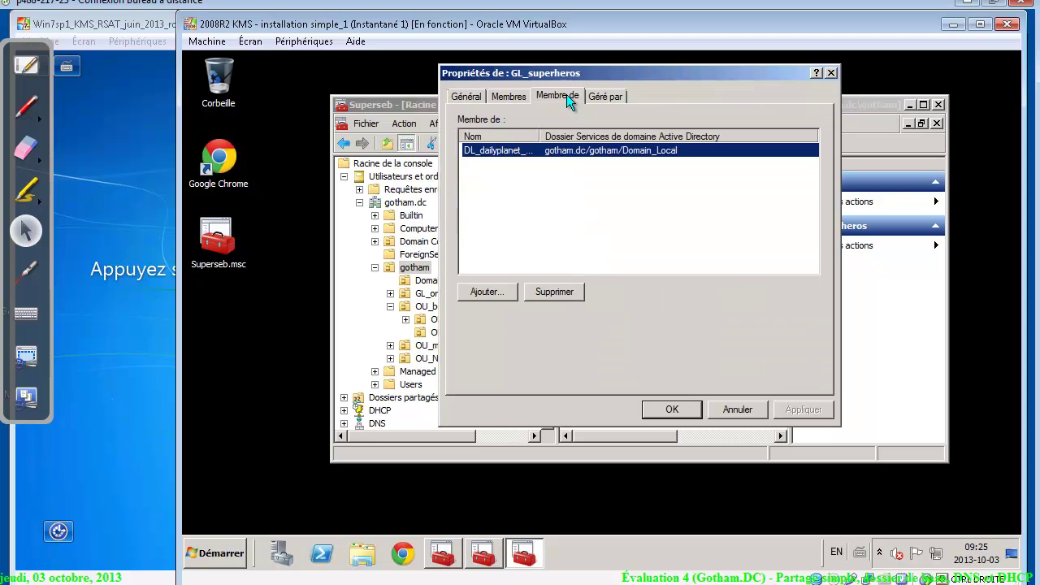
{"action": "left_click", "coordinate": [481, 294]}
{"action": "type", "text": "dl"}
{"action": "key", "text": "Return"}
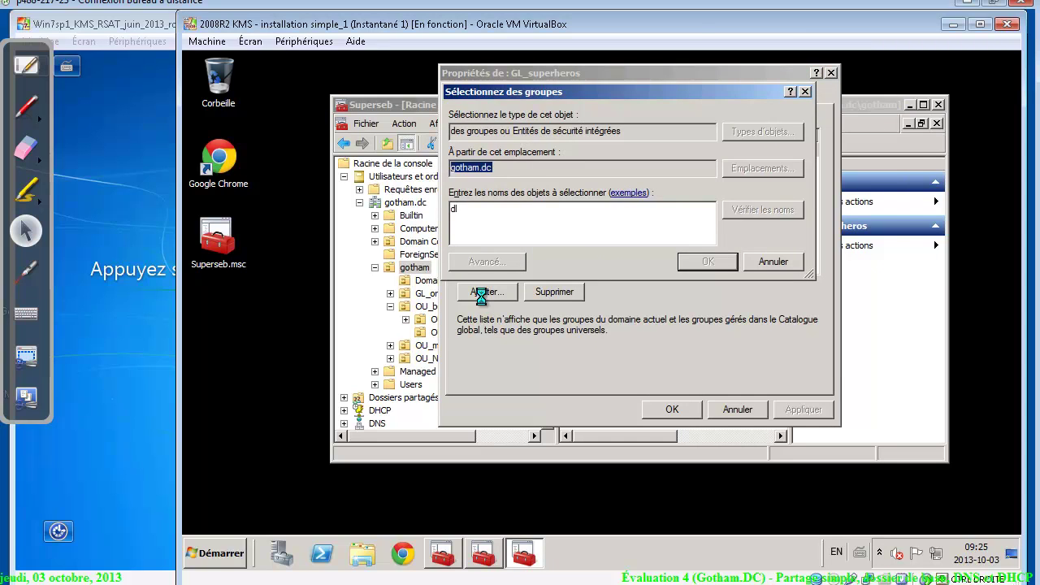
{"action": "left_click", "coordinate": [545, 301]}
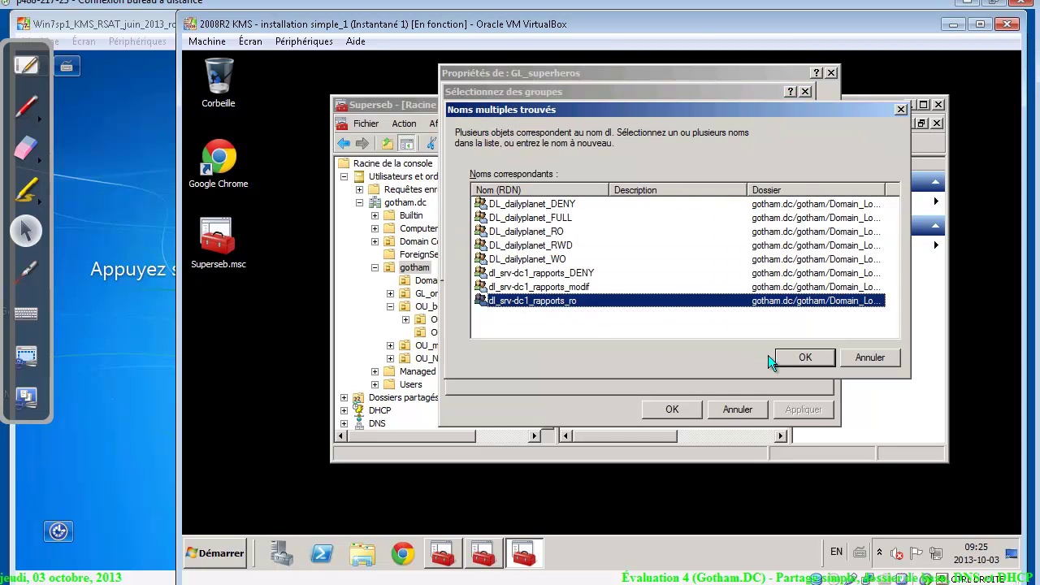
{"action": "left_click", "coordinate": [786, 357]}
{"action": "left_click", "coordinate": [686, 413]}
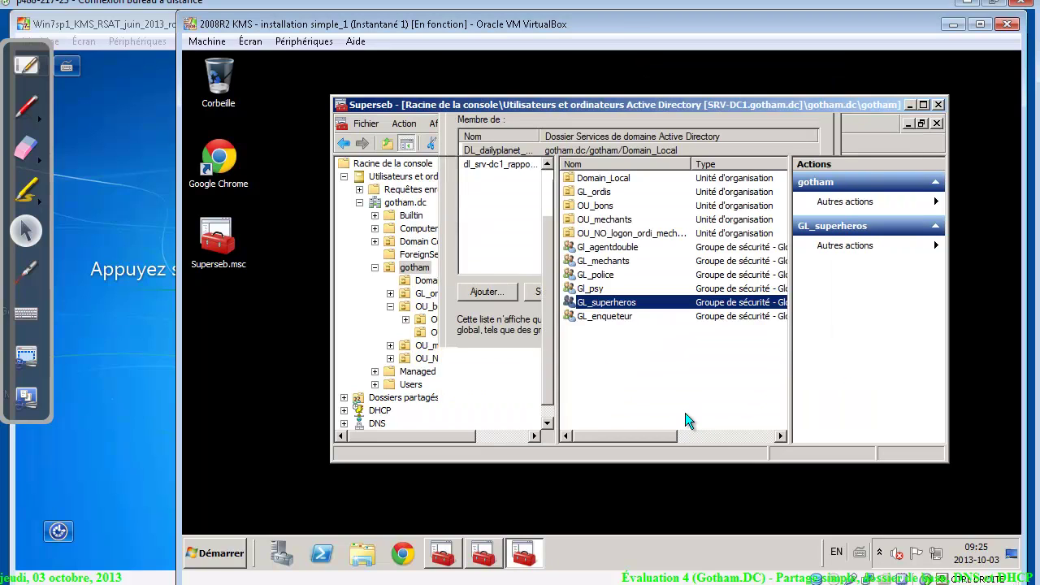
Make GL_enqueteur a member of dl_srv-dc1_rapports_modif and apply
{"action": "double_click", "coordinate": [613, 319]}
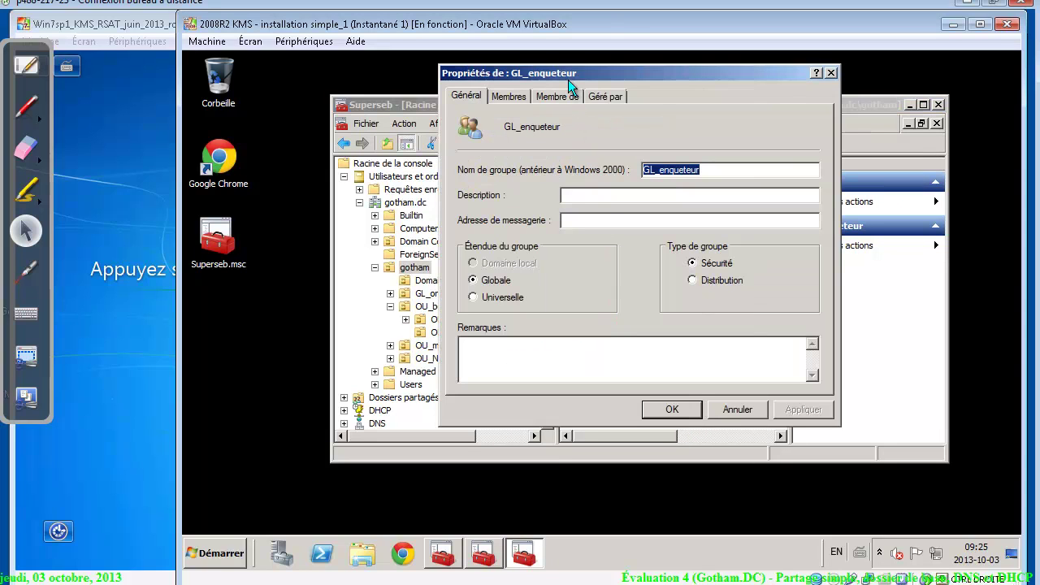
{"action": "left_click", "coordinate": [568, 95]}
{"action": "left_click", "coordinate": [487, 291]}
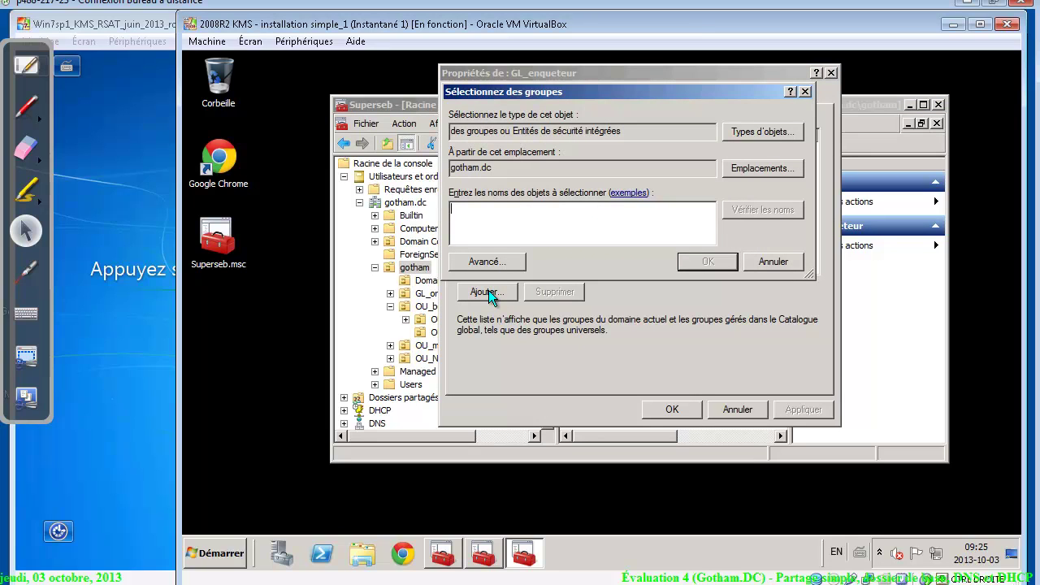
{"action": "type", "text": "dl"}
{"action": "key", "text": "Return"}
{"action": "left_click", "coordinate": [516, 288]}
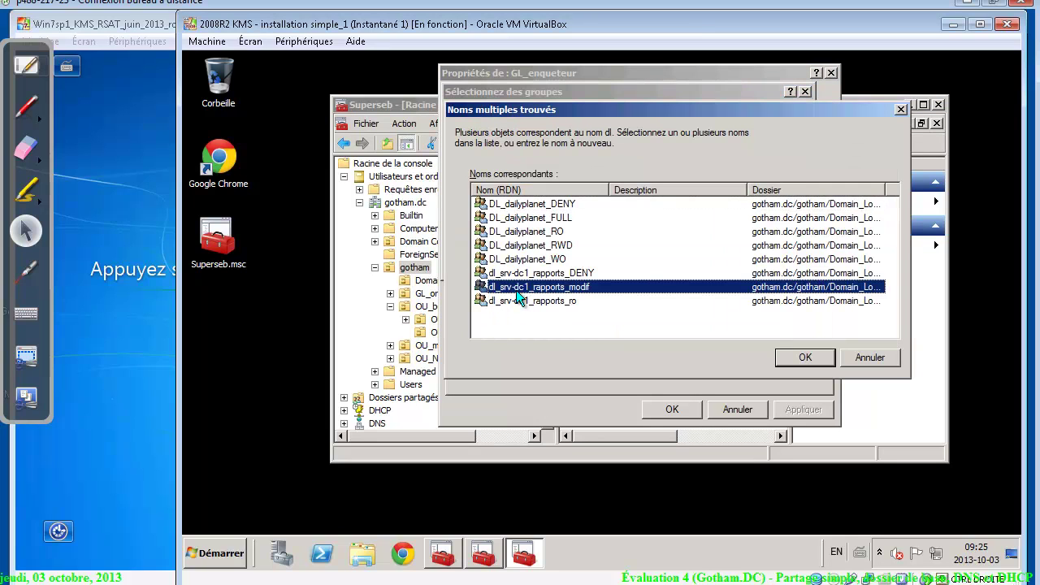
{"action": "left_click", "coordinate": [815, 363]}
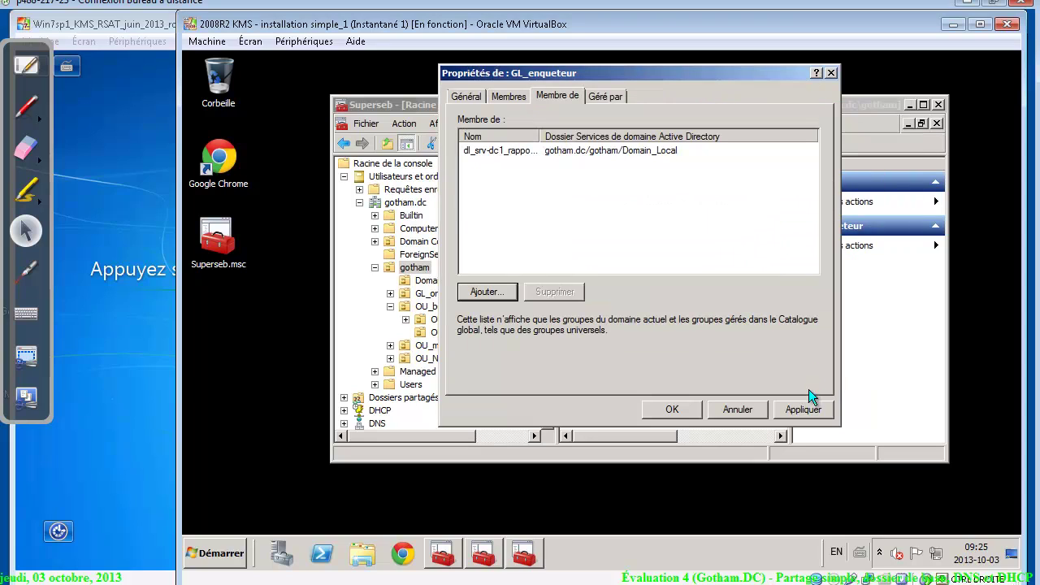
{"action": "left_click", "coordinate": [800, 410]}
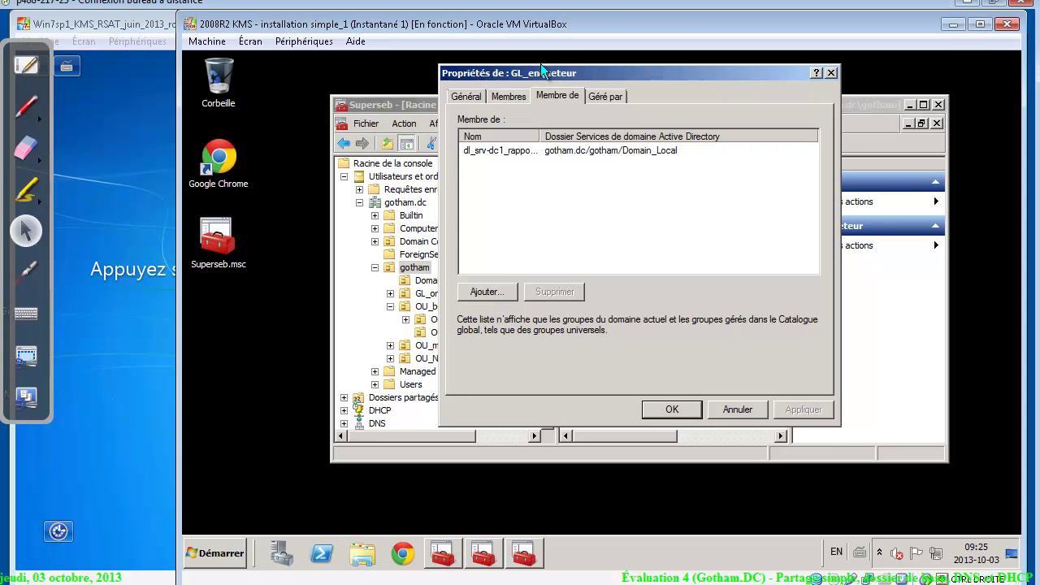
{"action": "left_click", "coordinate": [509, 95]}
{"action": "left_click", "coordinate": [544, 94]}
{"action": "left_click_drag", "start_coordinate": [540, 134], "coordinate": [587, 132]}
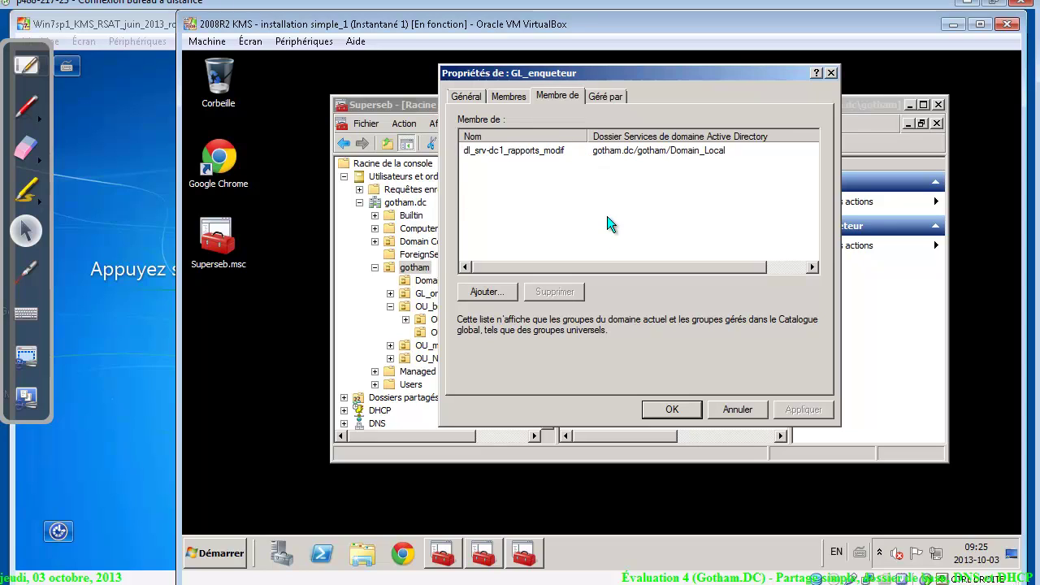
{"action": "left_click", "coordinate": [671, 411]}
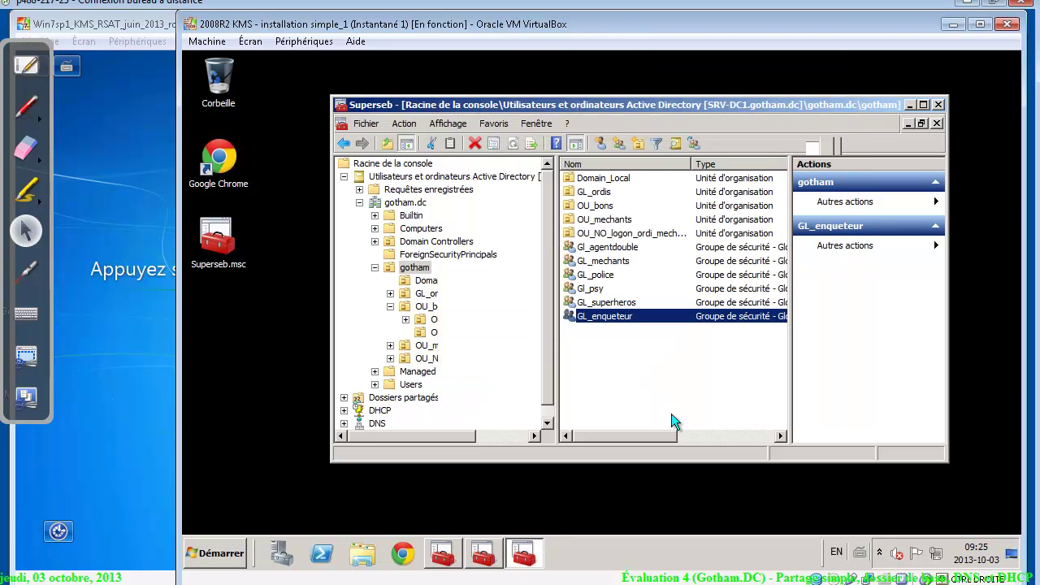
In Shared Folders' share list, launch the new shared folder wizard
{"action": "left_click", "coordinate": [345, 176]}
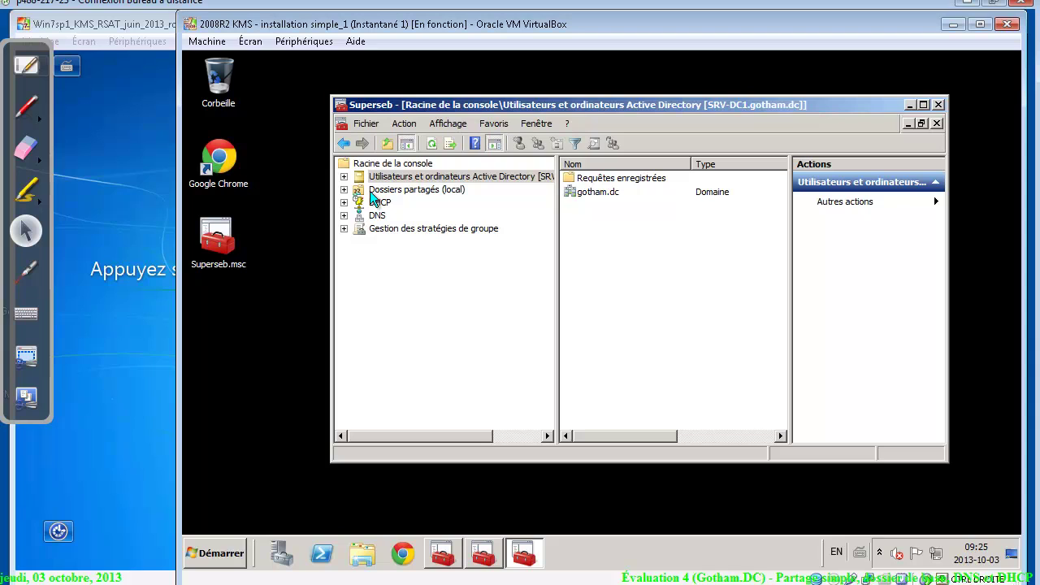
{"action": "left_click", "coordinate": [405, 194]}
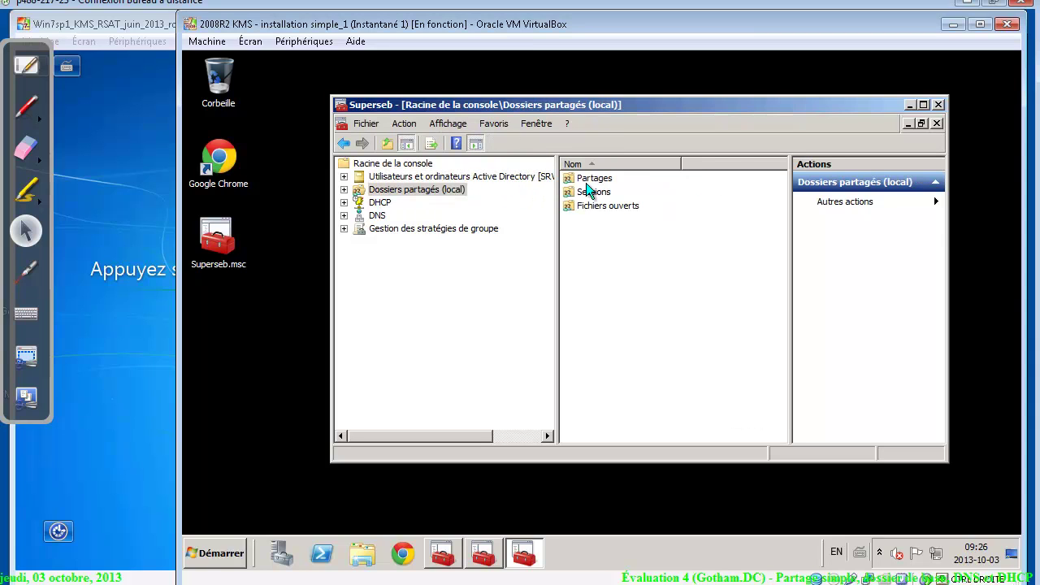
{"action": "double_click", "coordinate": [594, 178]}
{"action": "right_click", "coordinate": [597, 294]}
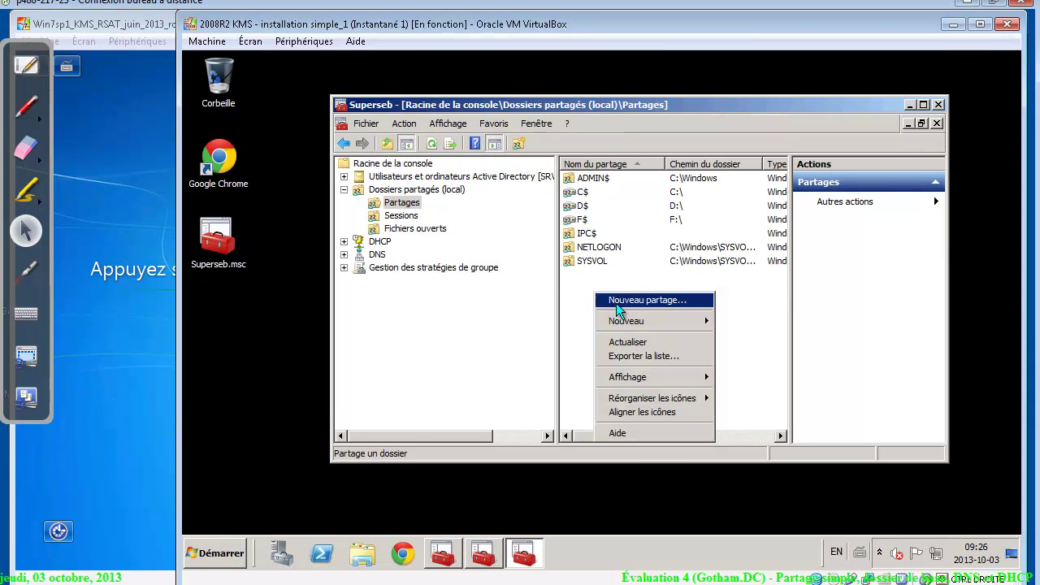
{"action": "left_click", "coordinate": [617, 305]}
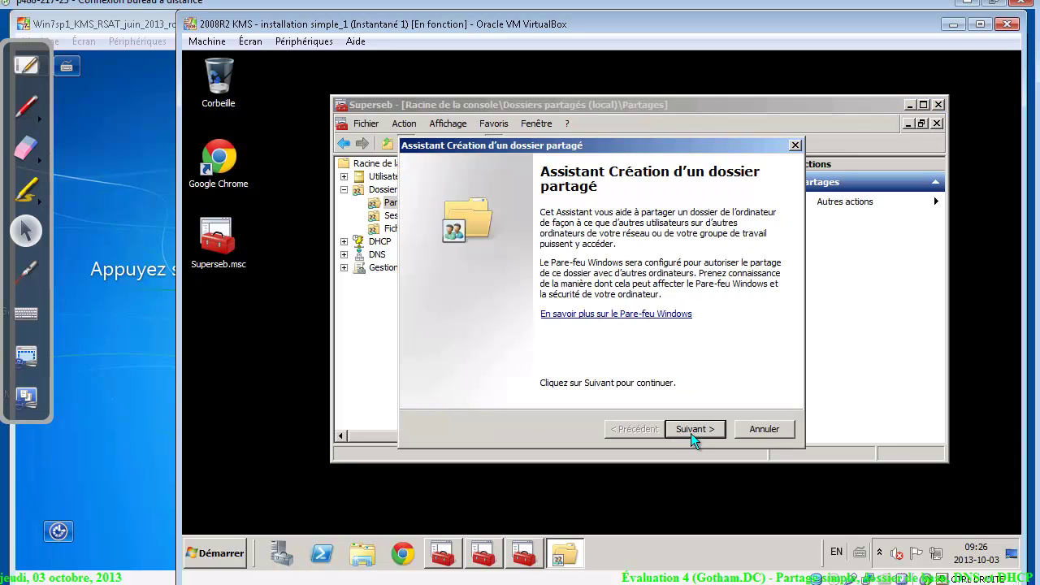
{"action": "left_click", "coordinate": [691, 430]}
Create a new folder named rapports under D:\Partages
{"action": "left_click", "coordinate": [764, 300]}
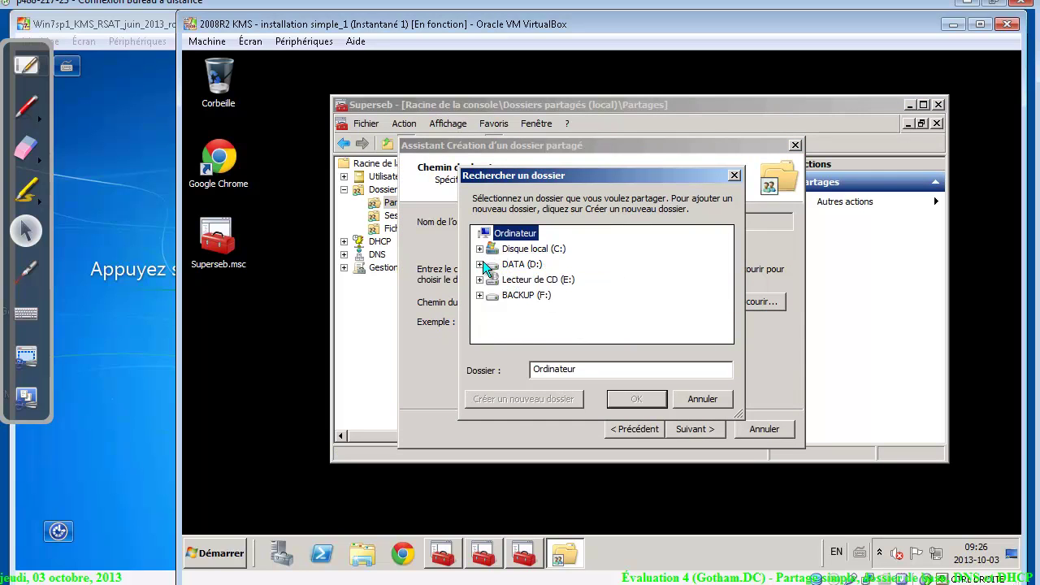
{"action": "left_click", "coordinate": [480, 263]}
{"action": "left_click", "coordinate": [521, 264]}
{"action": "left_click", "coordinate": [524, 281]}
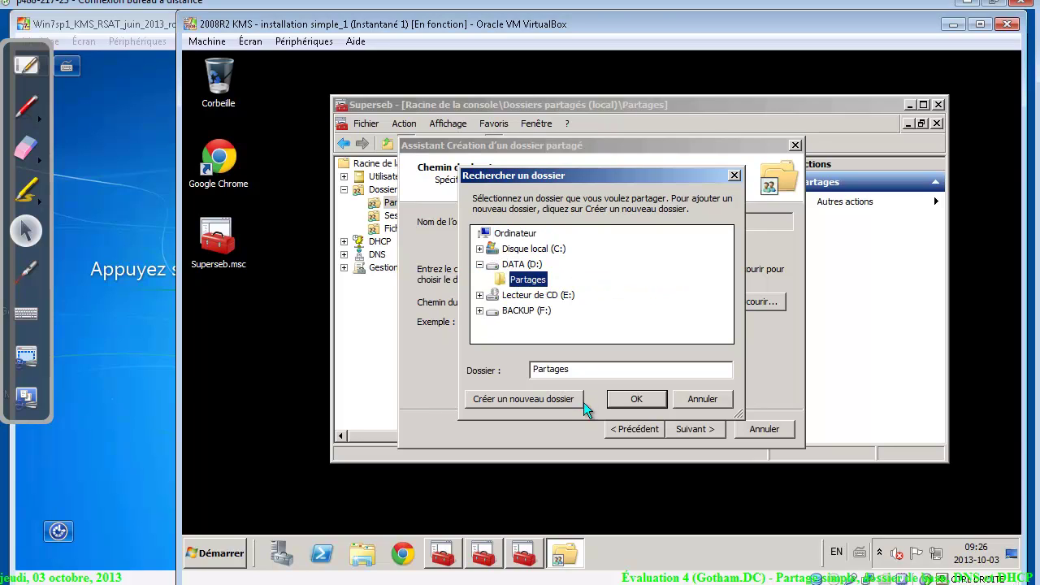
{"action": "left_click", "coordinate": [545, 405]}
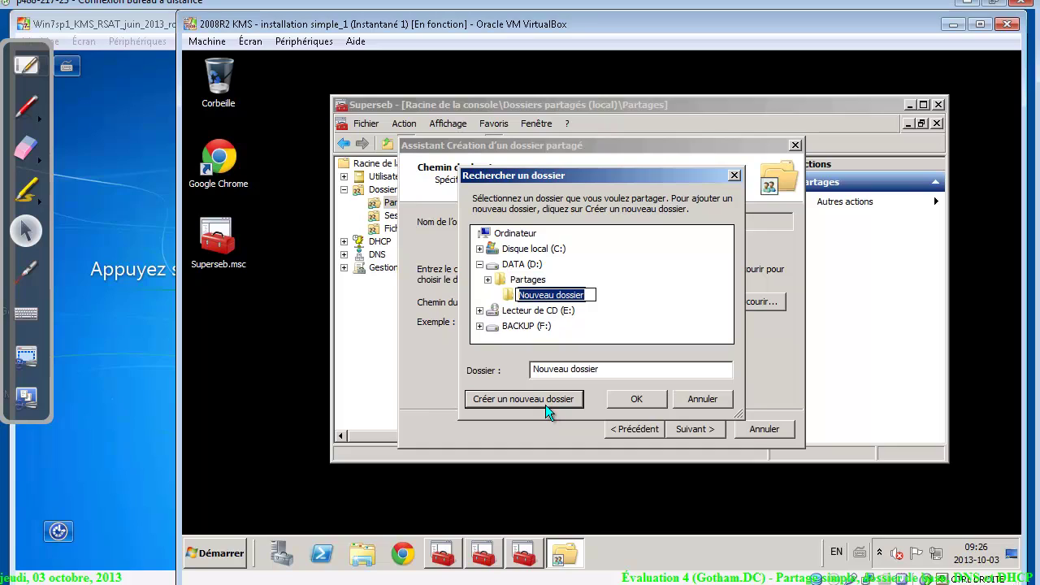
{"action": "type", "text": "rapports"}
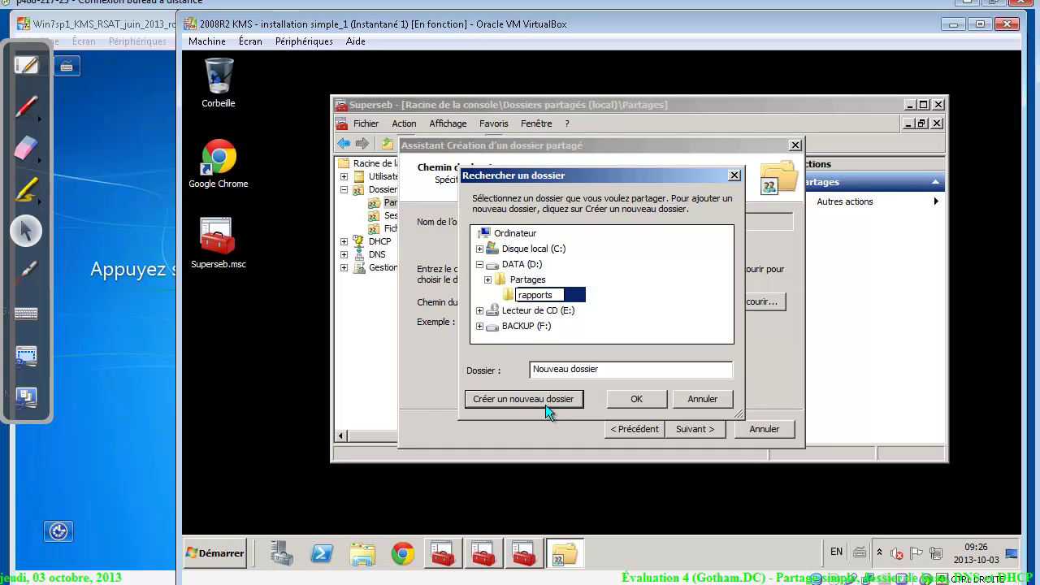
{"action": "key", "text": "Return"}
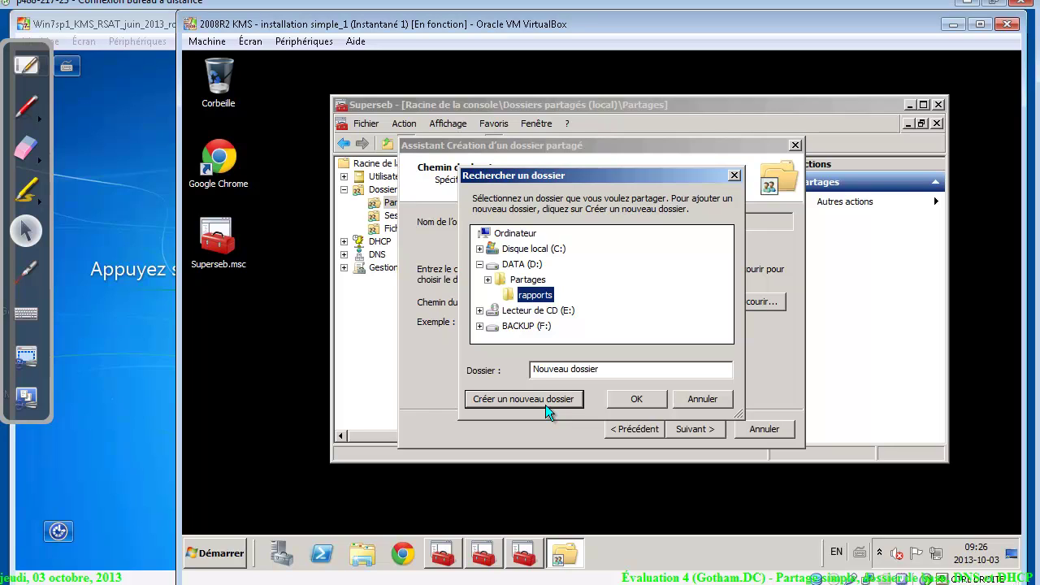
Accept D:\Partages\rapports as the folder path and advance to the share name page
{"action": "left_click", "coordinate": [637, 393]}
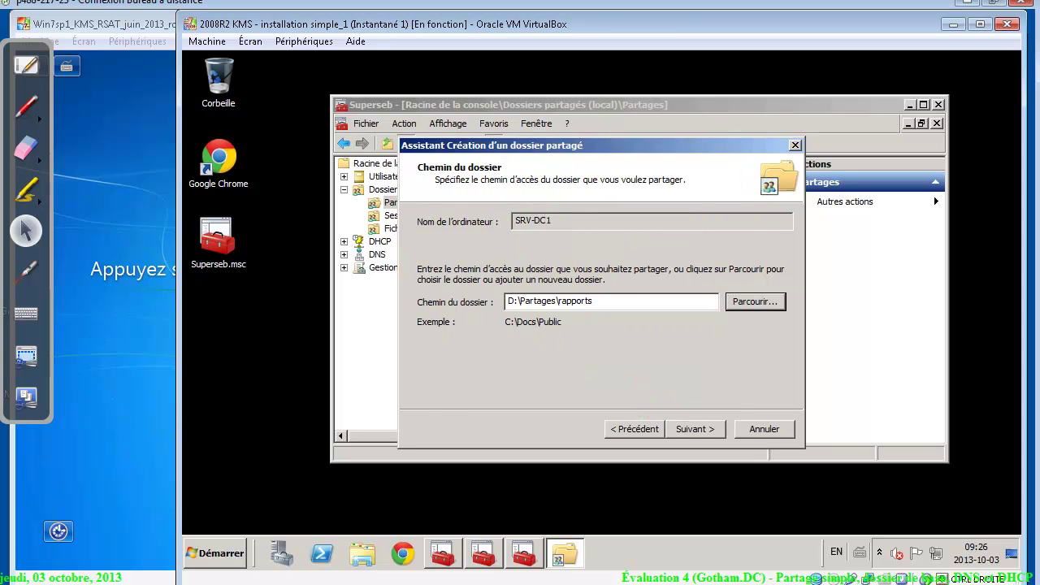
{"action": "left_click", "coordinate": [686, 427]}
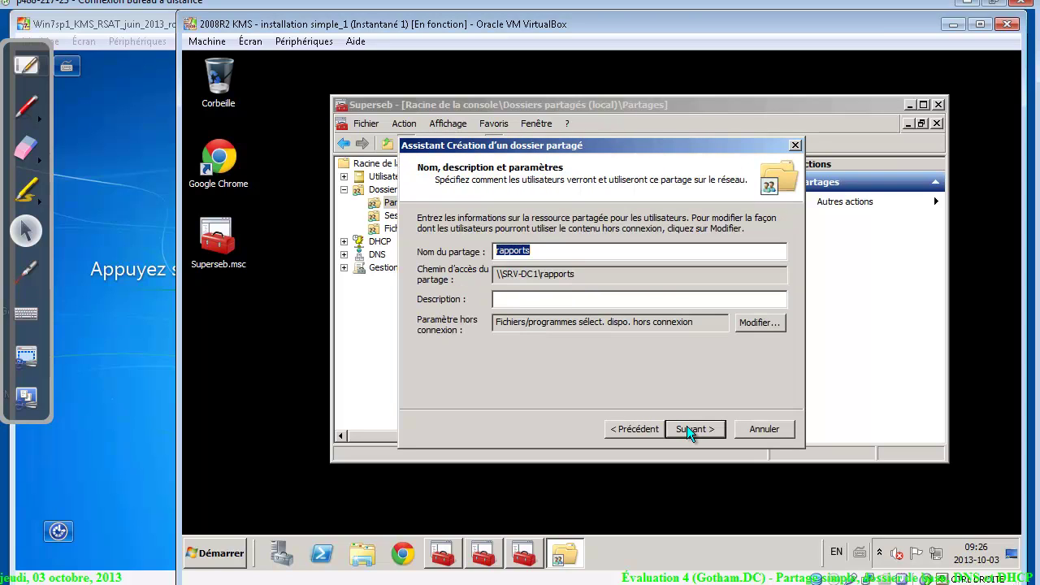
{"action": "left_click", "coordinate": [563, 253]}
{"action": "key", "text": "alt+Tab"}
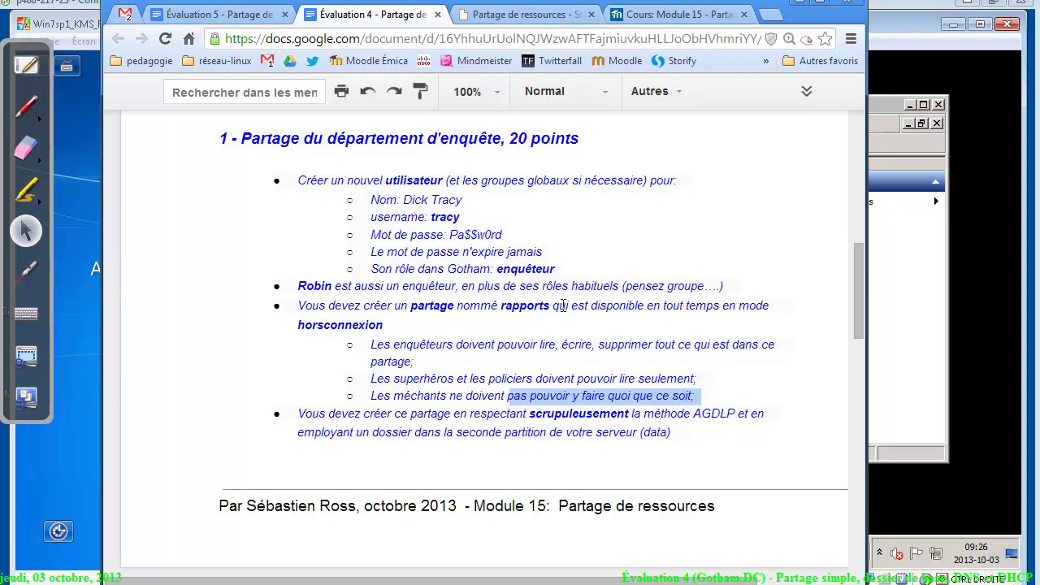
{"action": "left_click_drag", "start_coordinate": [570, 306], "coordinate": [443, 324]}
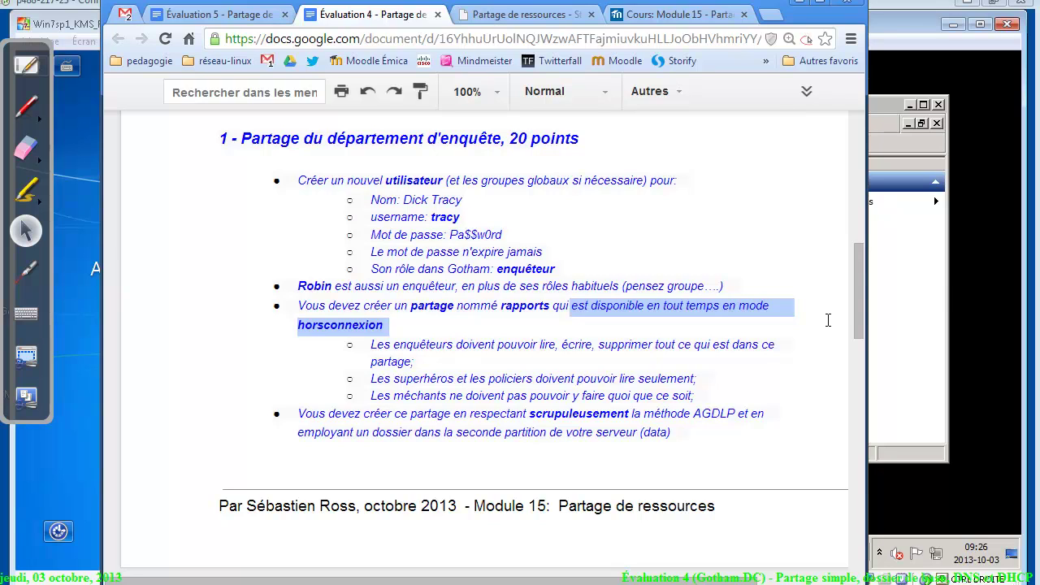
{"action": "left_click", "coordinate": [930, 291]}
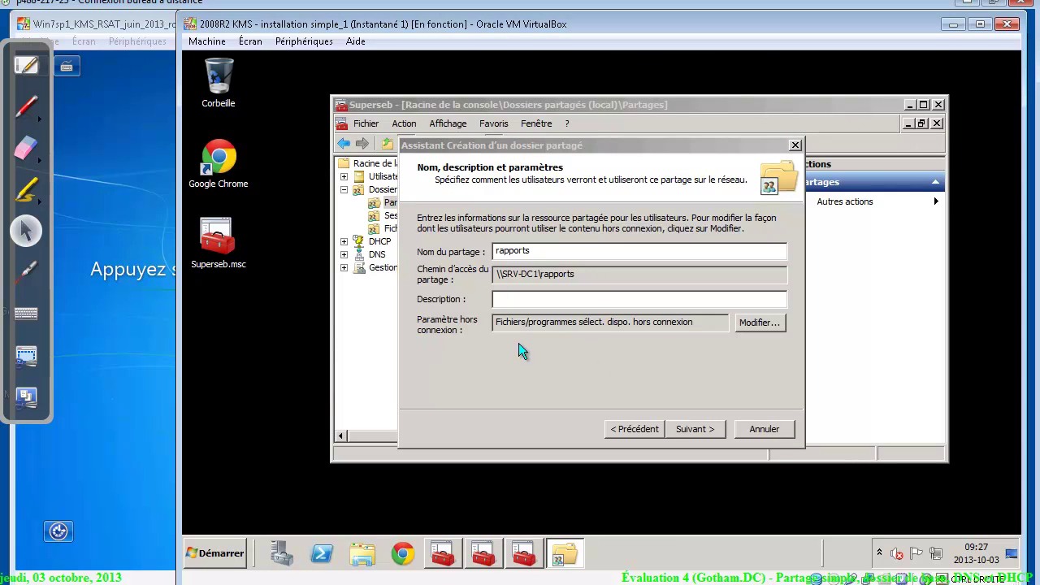
Set rapports to make all opened files and programs automatically available offline, with Optimiser les performances
{"action": "left_click", "coordinate": [757, 323]}
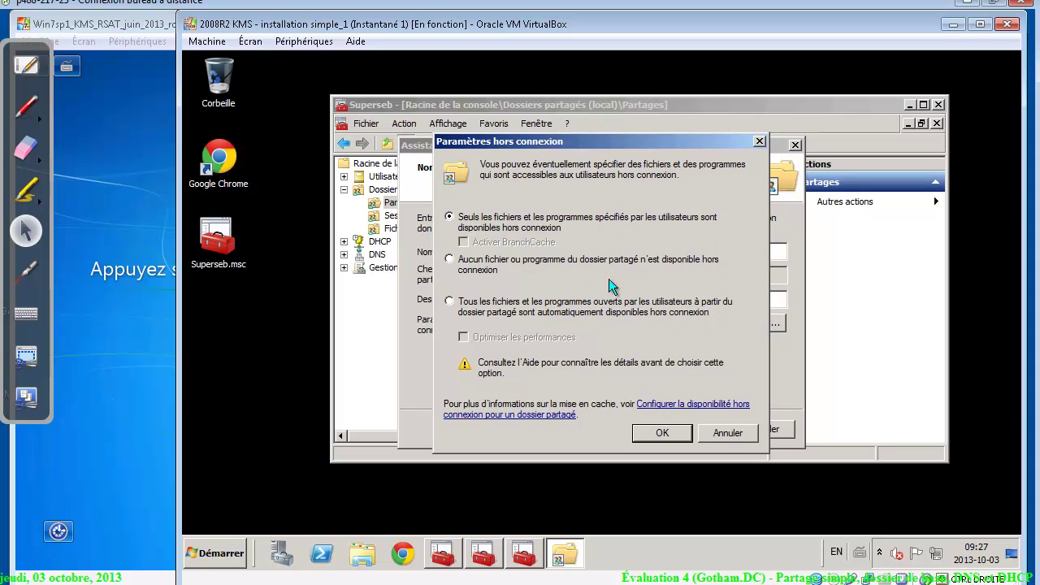
{"action": "left_click", "coordinate": [451, 301]}
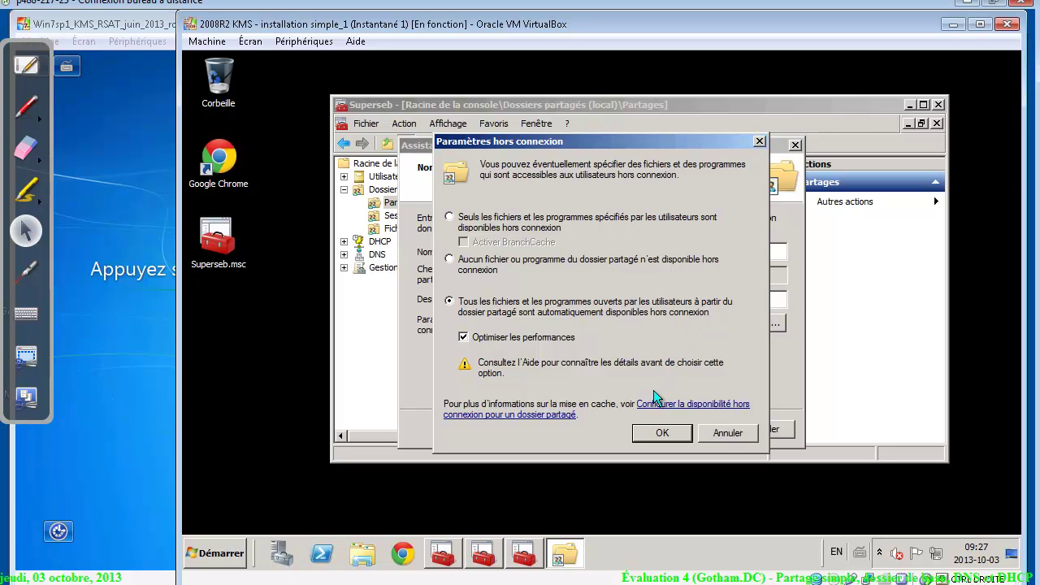
{"action": "left_click", "coordinate": [655, 428]}
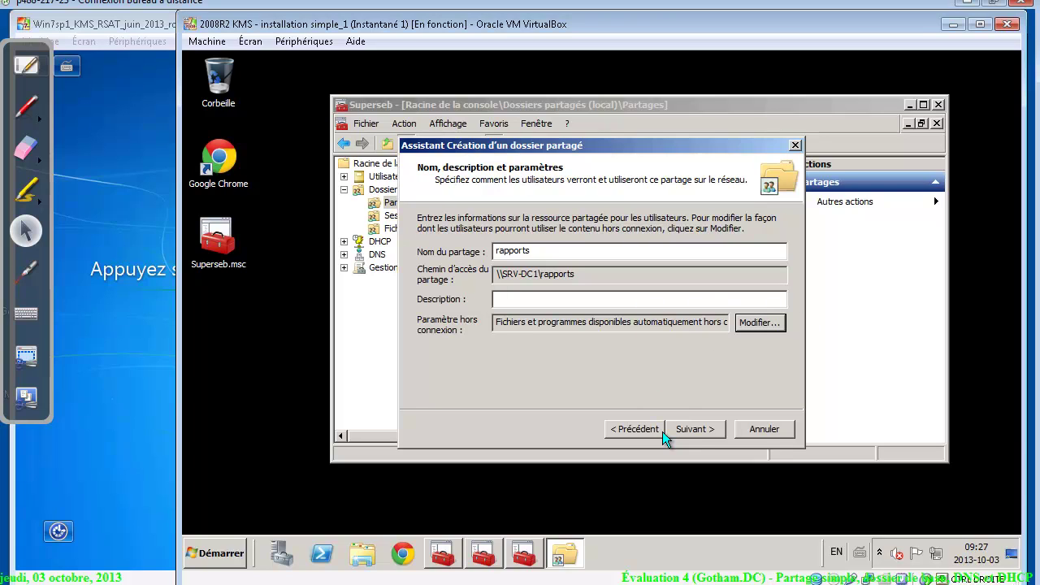
{"action": "left_click", "coordinate": [690, 432]}
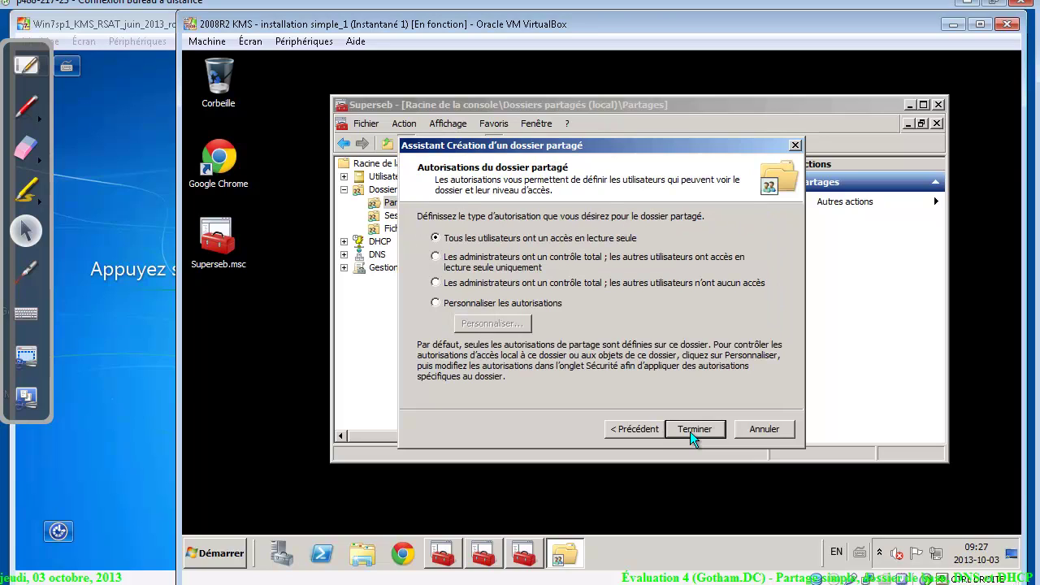
Customize rapports' share permissions: remove Tout le monde, add Utilisateurs, and allow Modifier
{"action": "left_click", "coordinate": [477, 303]}
{"action": "left_click", "coordinate": [484, 324]}
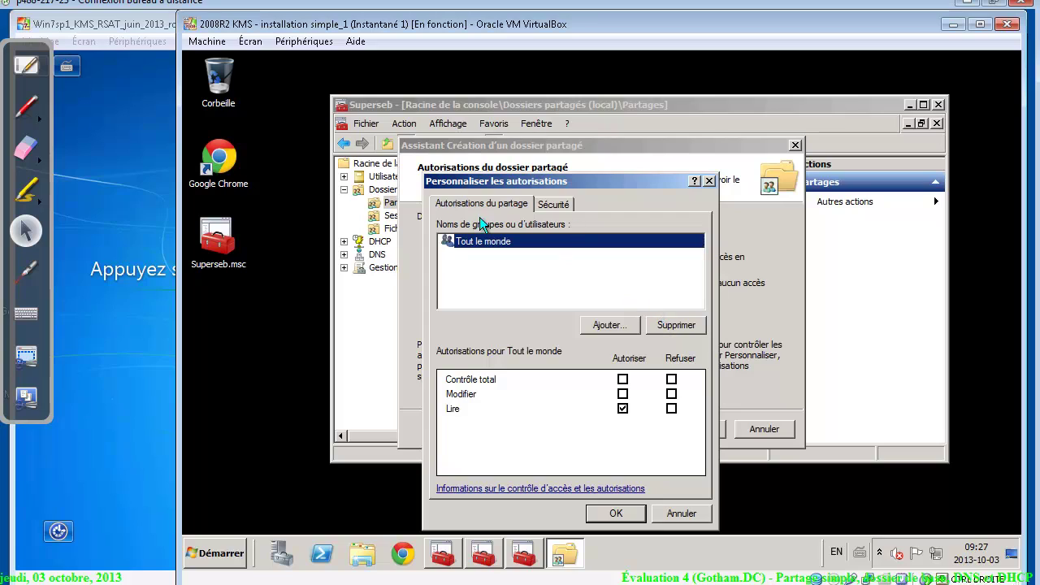
{"action": "left_click", "coordinate": [696, 325]}
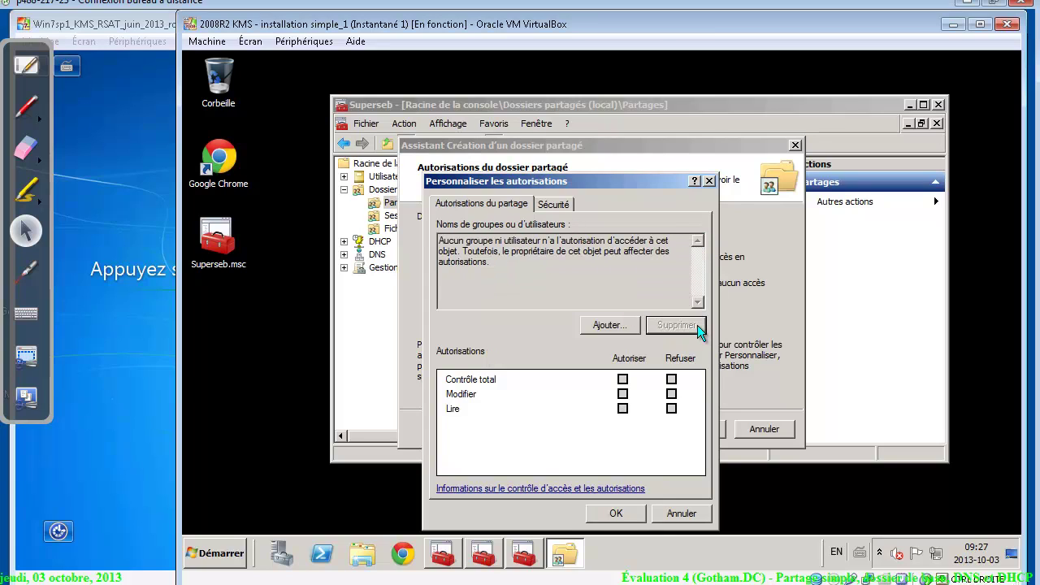
{"action": "left_click", "coordinate": [618, 326]}
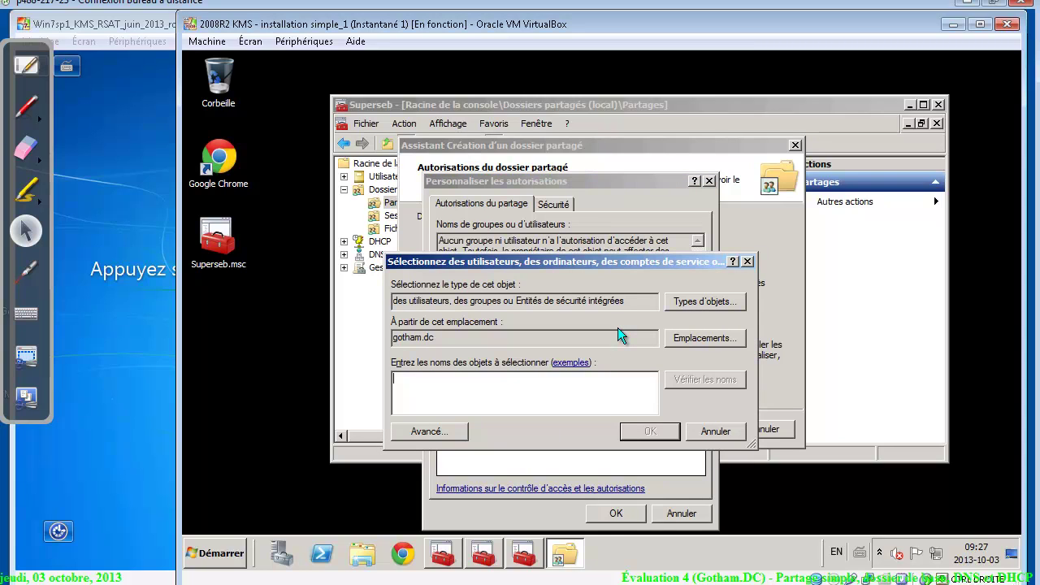
{"action": "type", "text": "ut"}
{"action": "key", "text": "Return"}
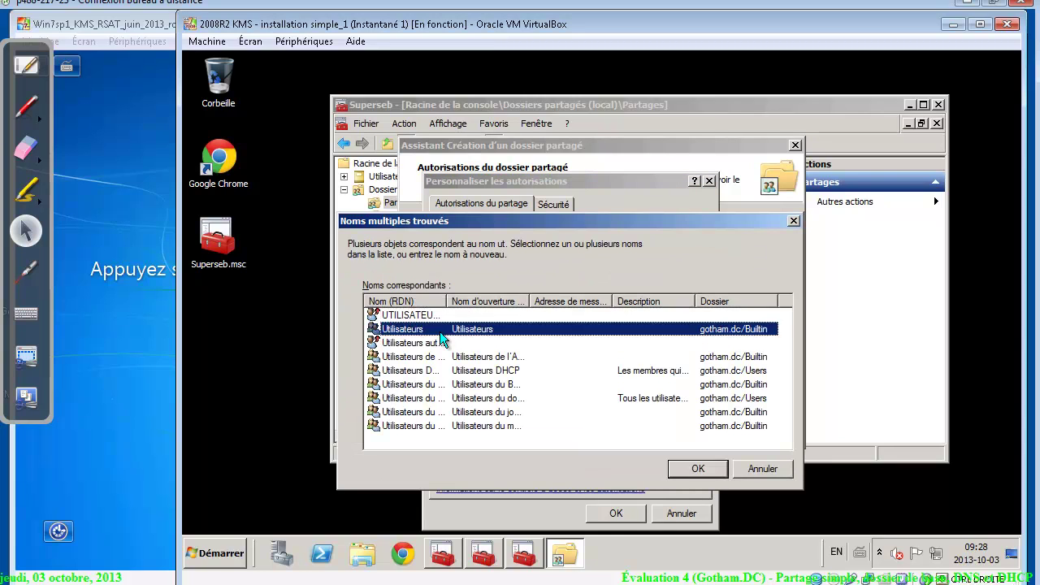
{"action": "double_click", "coordinate": [440, 331]}
{"action": "left_click", "coordinate": [621, 395]}
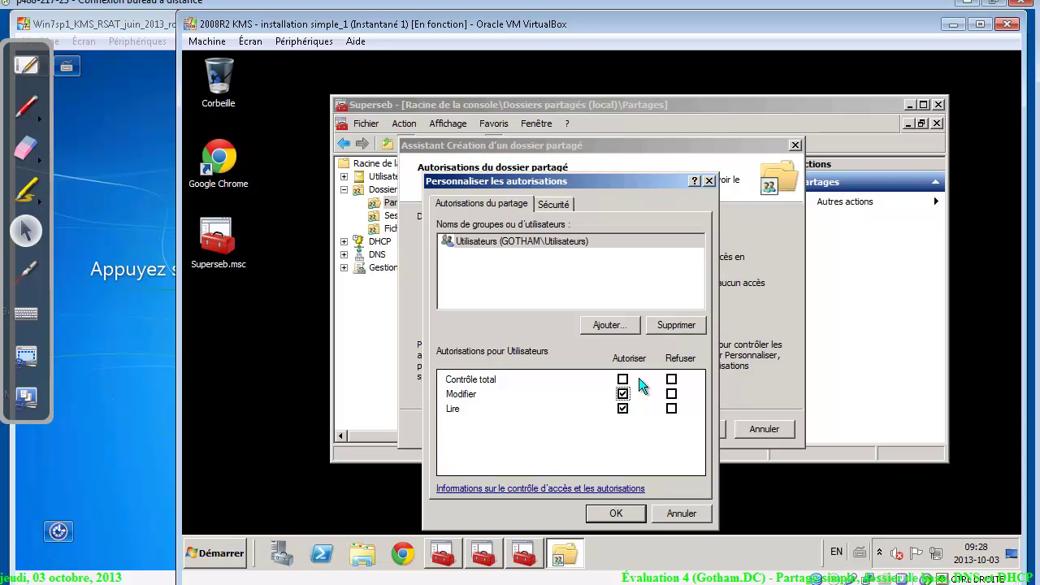
Remove Utilisateurs and add the three dl_srv-dc1 rapports groups to the share permissions
{"action": "left_click", "coordinate": [677, 328]}
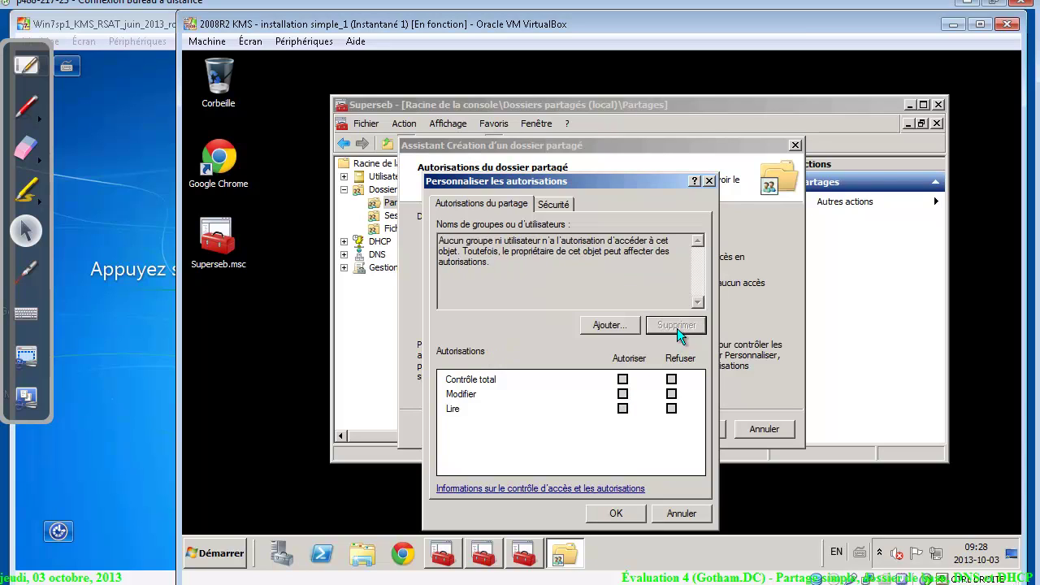
{"action": "left_click", "coordinate": [608, 325]}
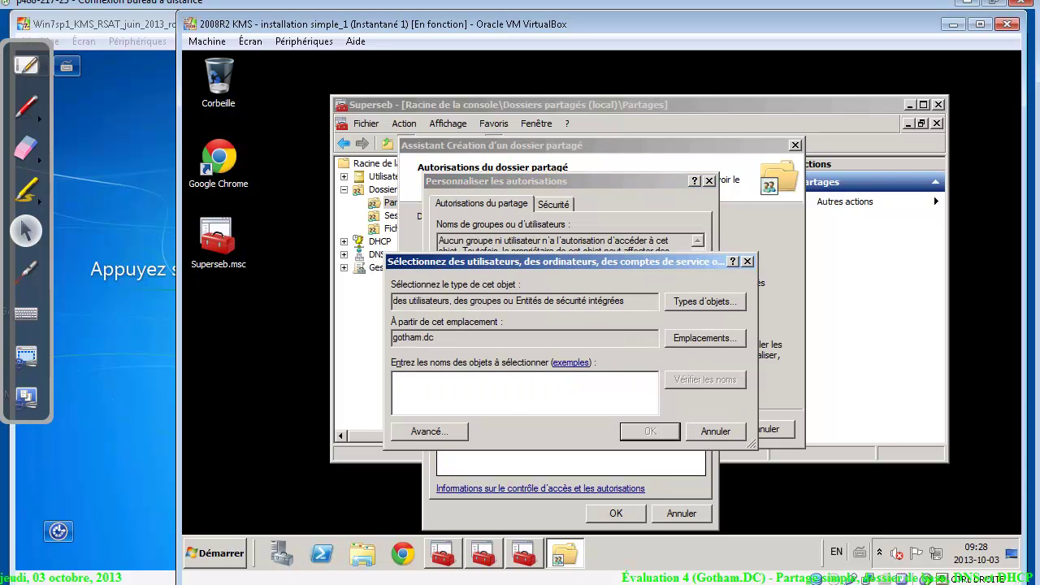
{"action": "type", "text": "dl"}
{"action": "key", "text": "Return"}
{"action": "left_click", "coordinate": [402, 384]}
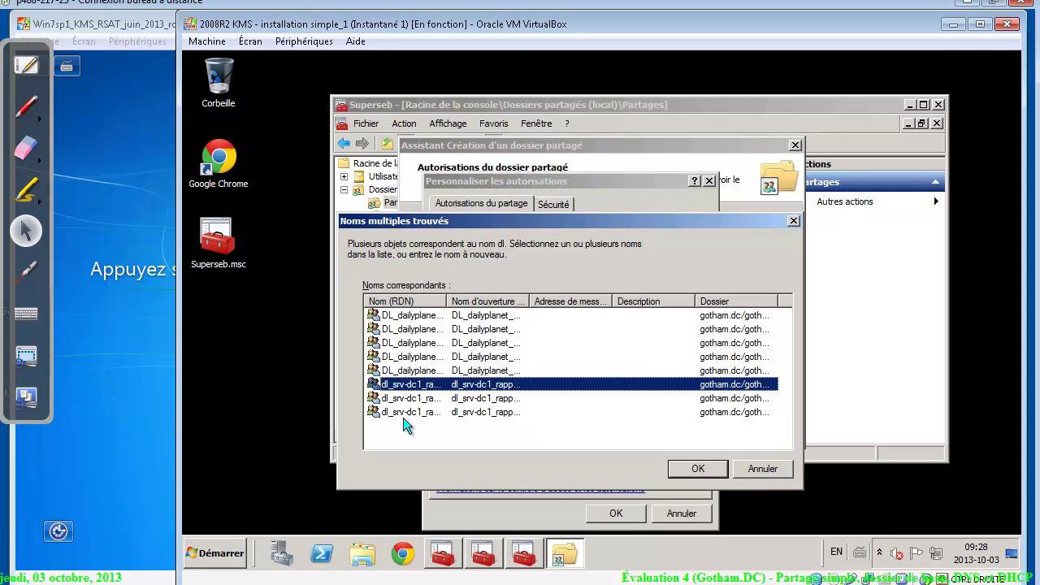
{"action": "left_click", "coordinate": [404, 414], "text": "shift"}
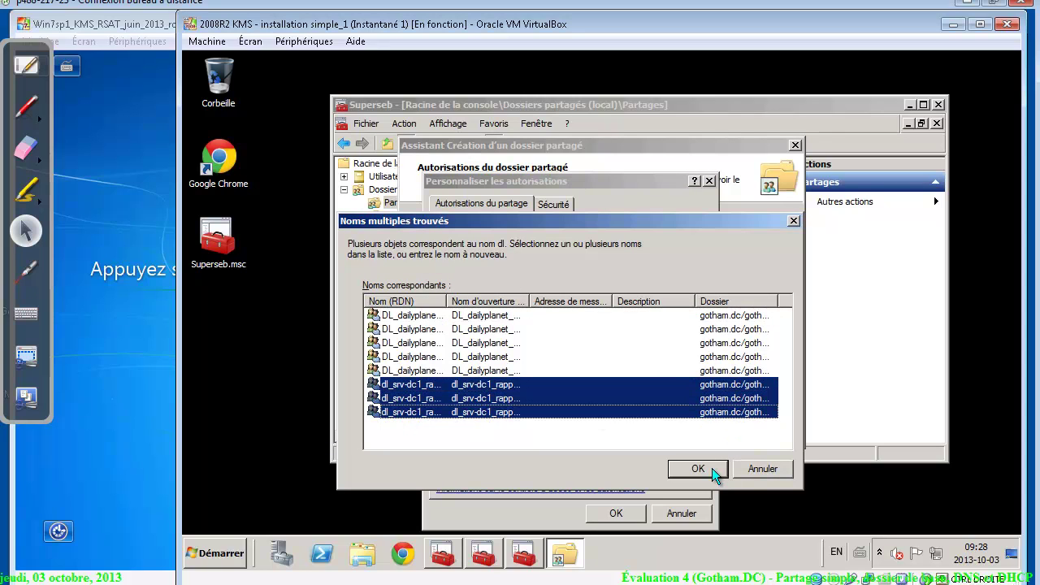
{"action": "left_click", "coordinate": [711, 468]}
Set Refuser for rapports_DENY and allow Modifier for rapports_modif, leaving rapports_ro read-only
{"action": "left_click", "coordinate": [523, 244]}
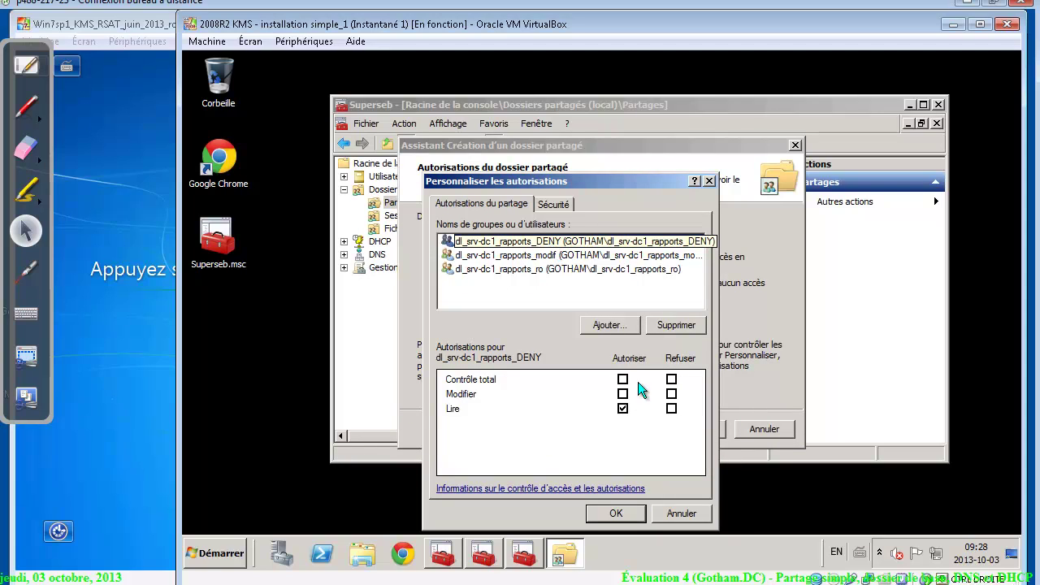
{"action": "left_click", "coordinate": [671, 380]}
{"action": "left_click", "coordinate": [546, 254]}
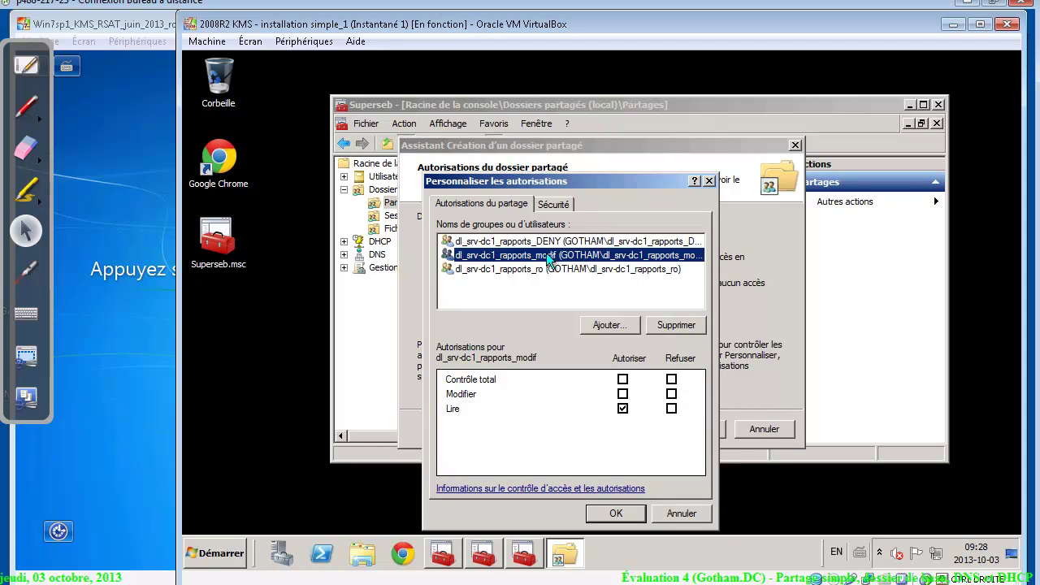
{"action": "left_click", "coordinate": [623, 394]}
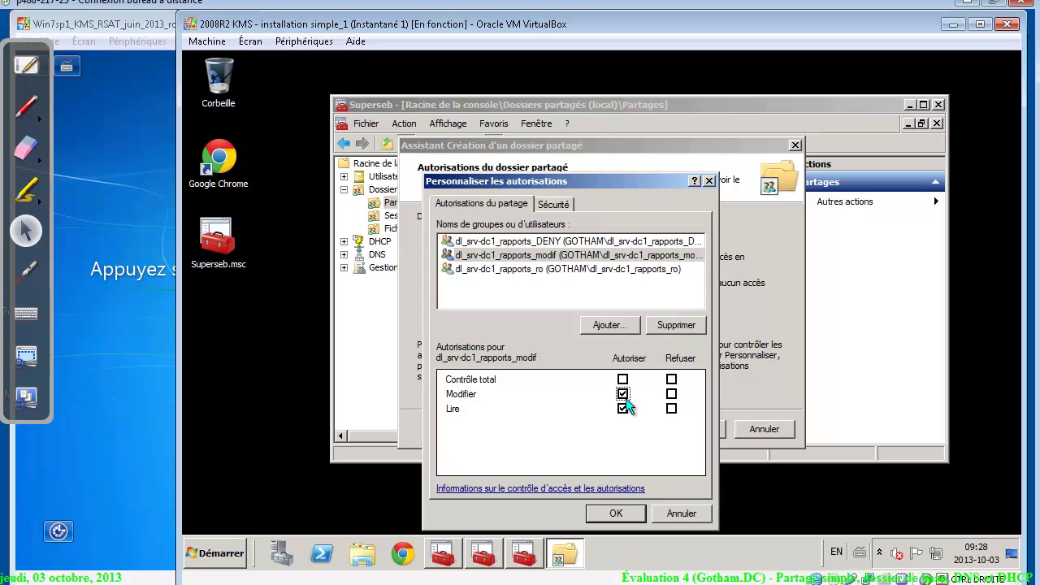
{"action": "left_click", "coordinate": [571, 269]}
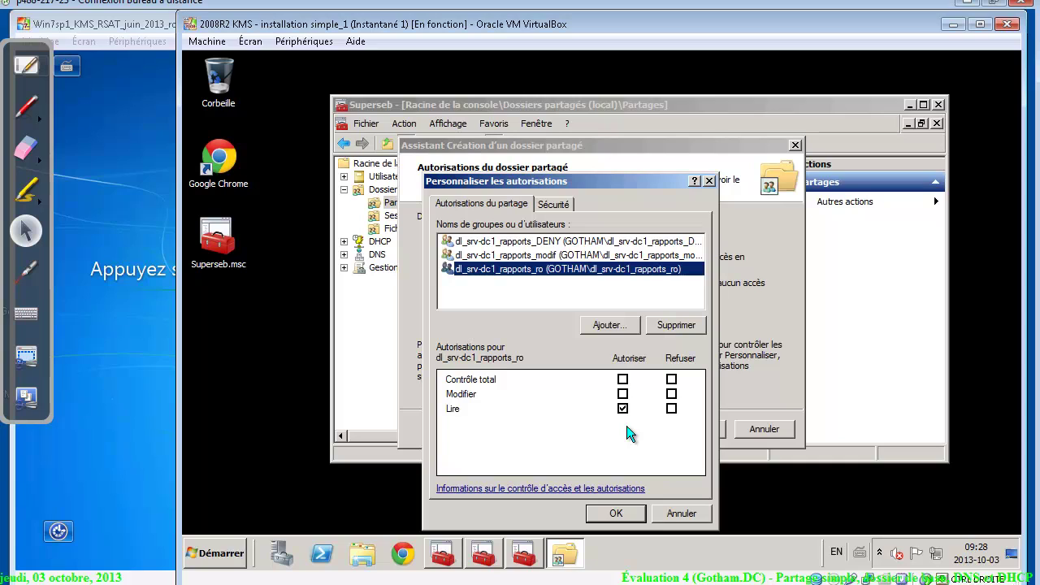
Add the Administrateurs group to the share permissions with Contrôle total
{"action": "left_click", "coordinate": [610, 324]}
{"action": "type", "text": "ad"}
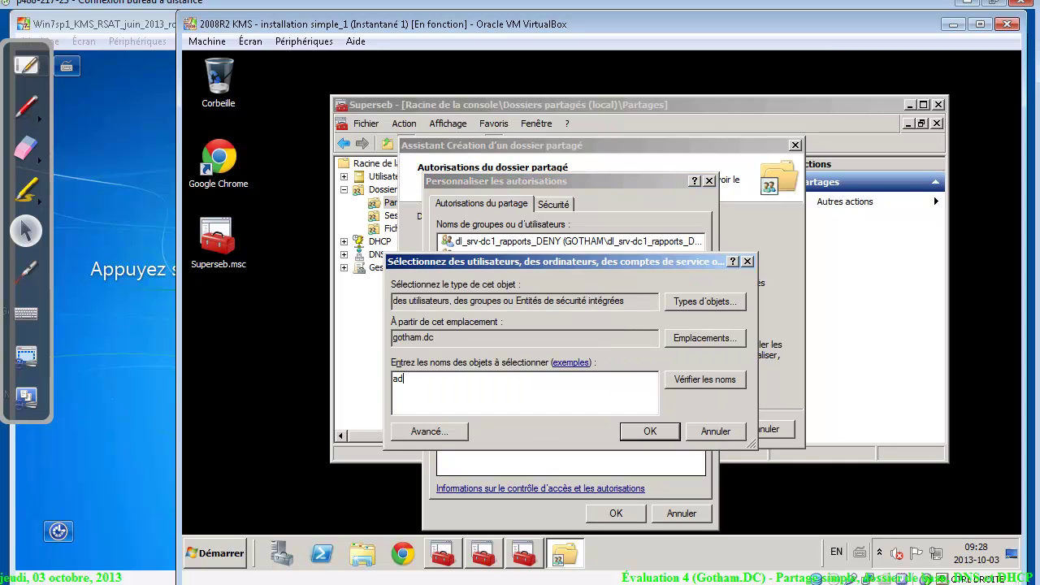
{"action": "type", "text": "mi"}
{"action": "key", "text": "Return"}
{"action": "left_click", "coordinate": [417, 319]}
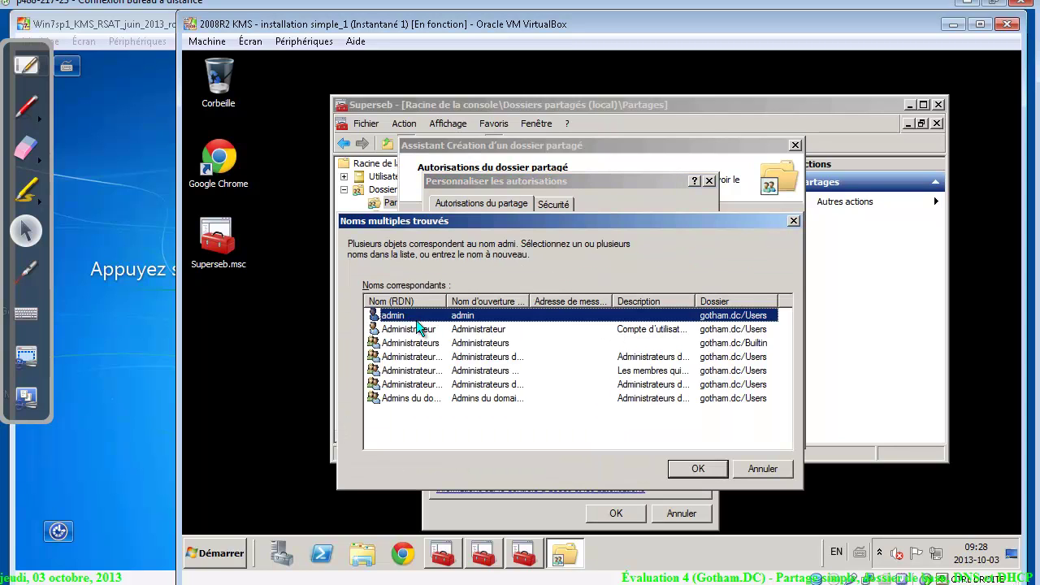
{"action": "left_click", "coordinate": [417, 327]}
{"action": "double_click", "coordinate": [421, 343]}
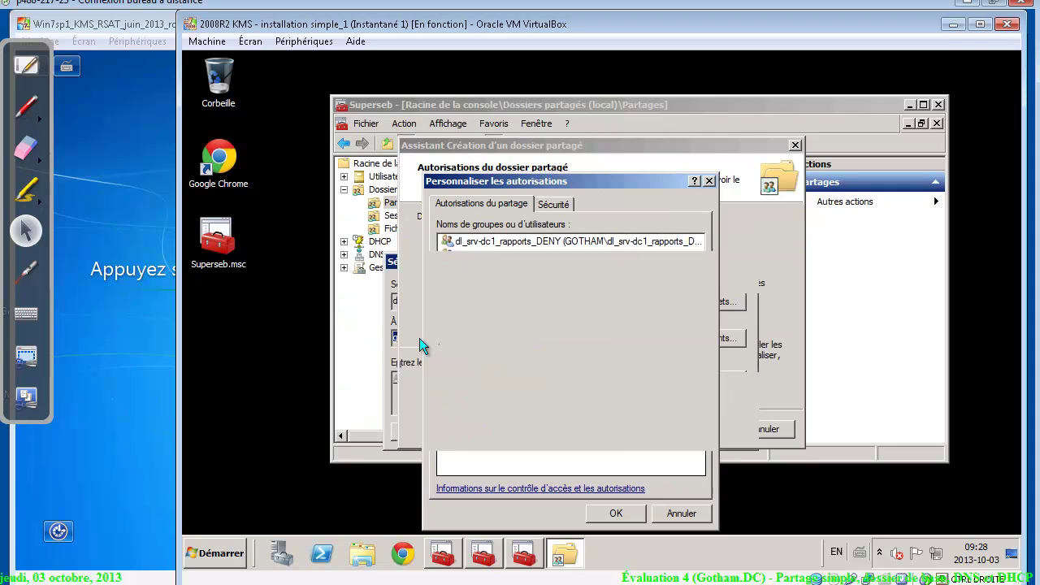
{"action": "left_click", "coordinate": [554, 243]}
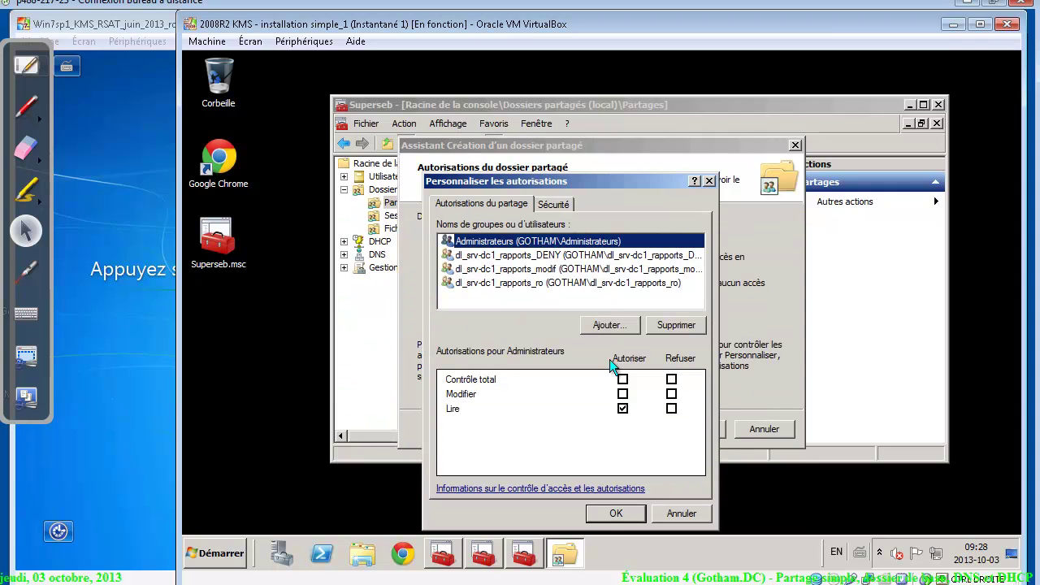
{"action": "left_click", "coordinate": [622, 379]}
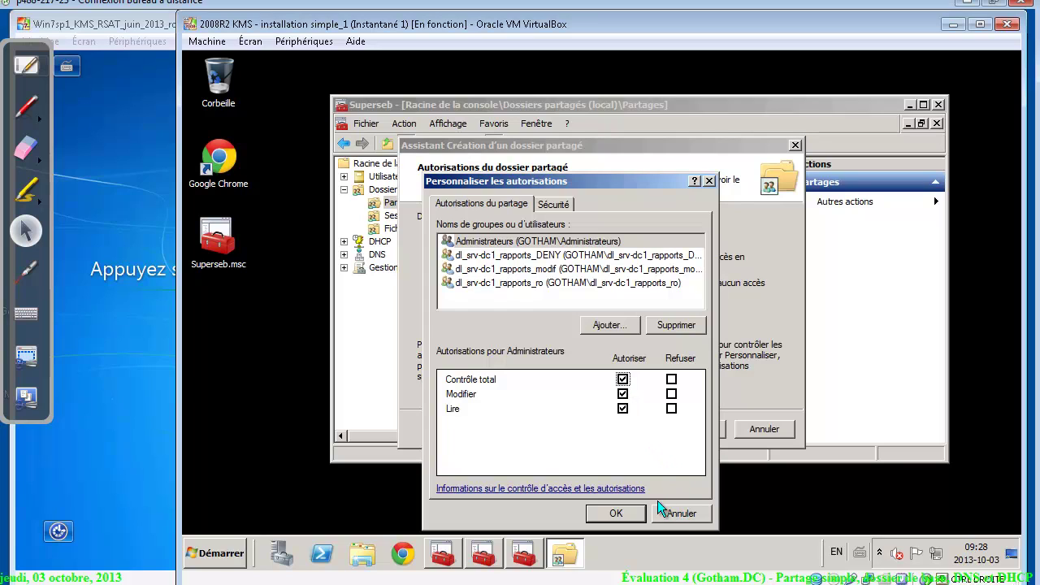
Disable inheritance on D:\Partages\rapports, converting inherited NTFS entries into explicit permissions
{"action": "left_click", "coordinate": [554, 202]}
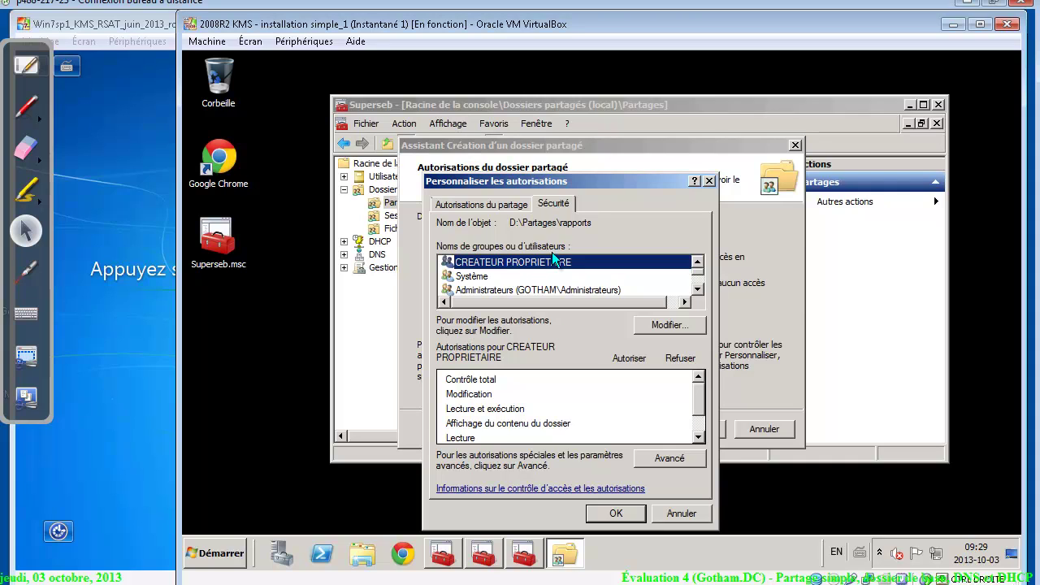
{"action": "left_click", "coordinate": [660, 460]}
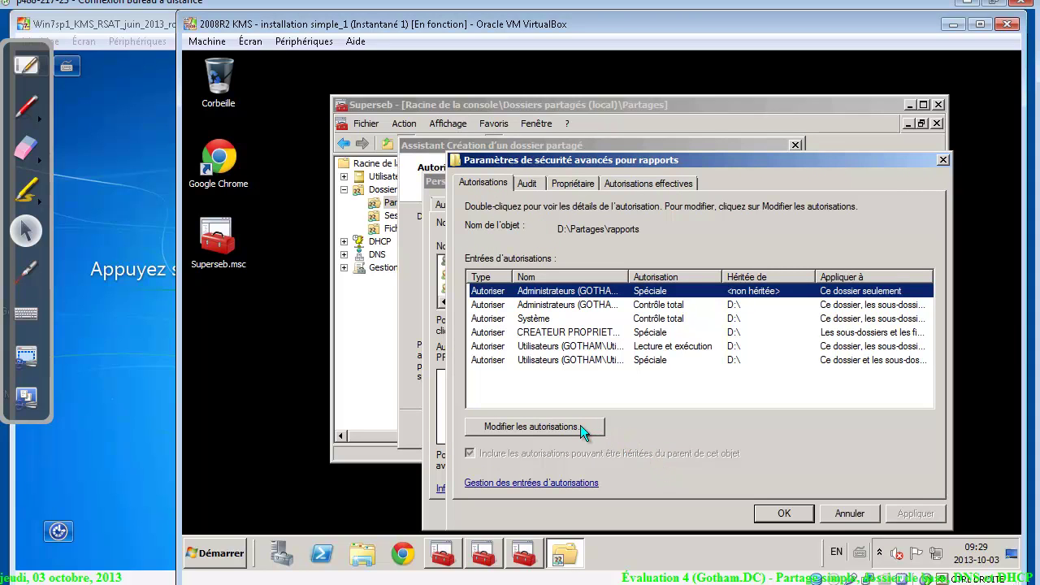
{"action": "left_click", "coordinate": [580, 425]}
{"action": "left_click", "coordinate": [537, 425]}
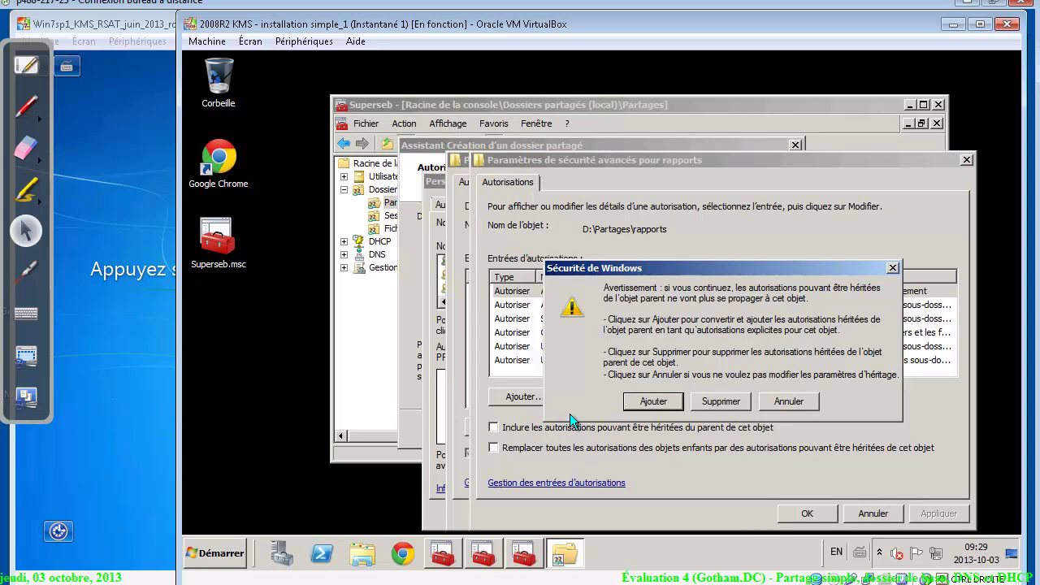
{"action": "left_click", "coordinate": [630, 406]}
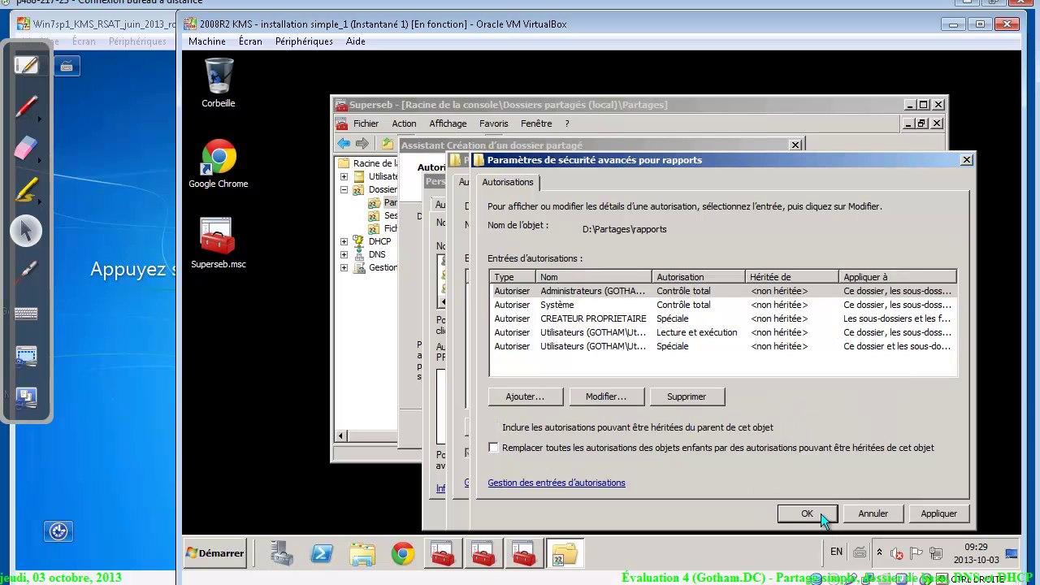
{"action": "left_click", "coordinate": [819, 514]}
{"action": "left_click", "coordinate": [782, 512]}
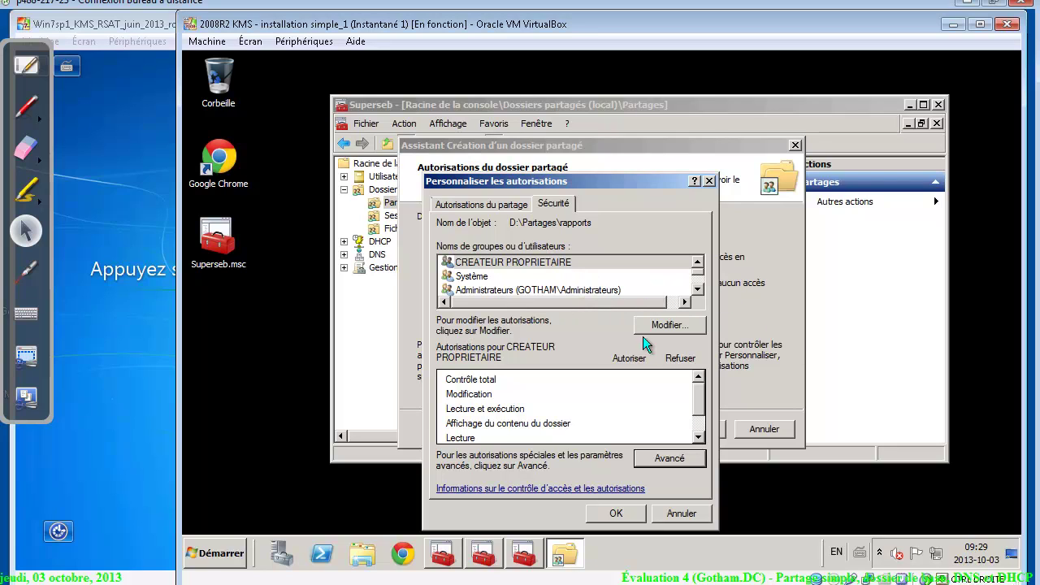
Remove Utilisateurs from rapports' NTFS permissions and add the three dl_srv-dc1 rapports groups
{"action": "left_click", "coordinate": [667, 324]}
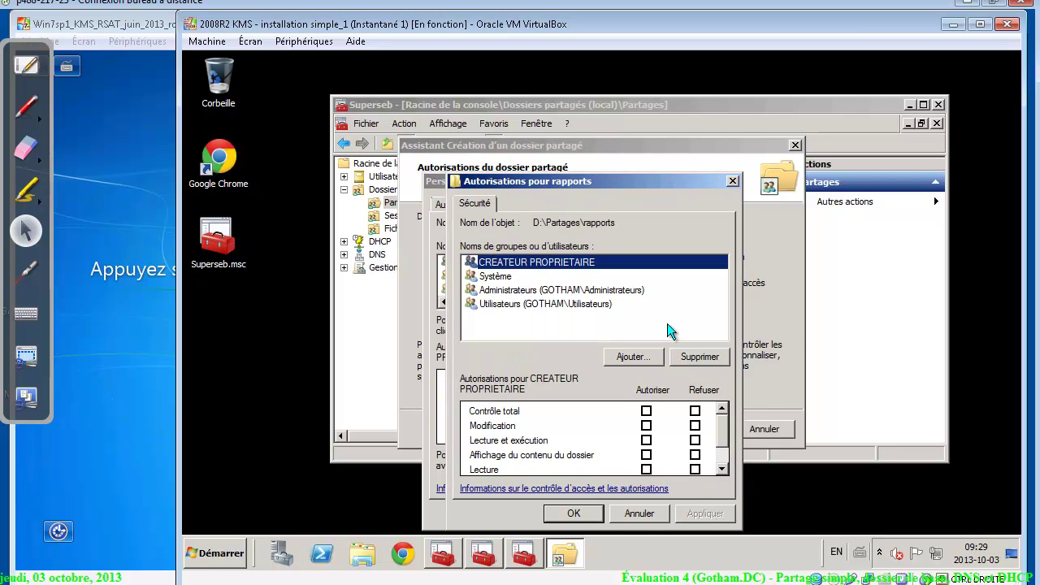
{"action": "left_click", "coordinate": [567, 305]}
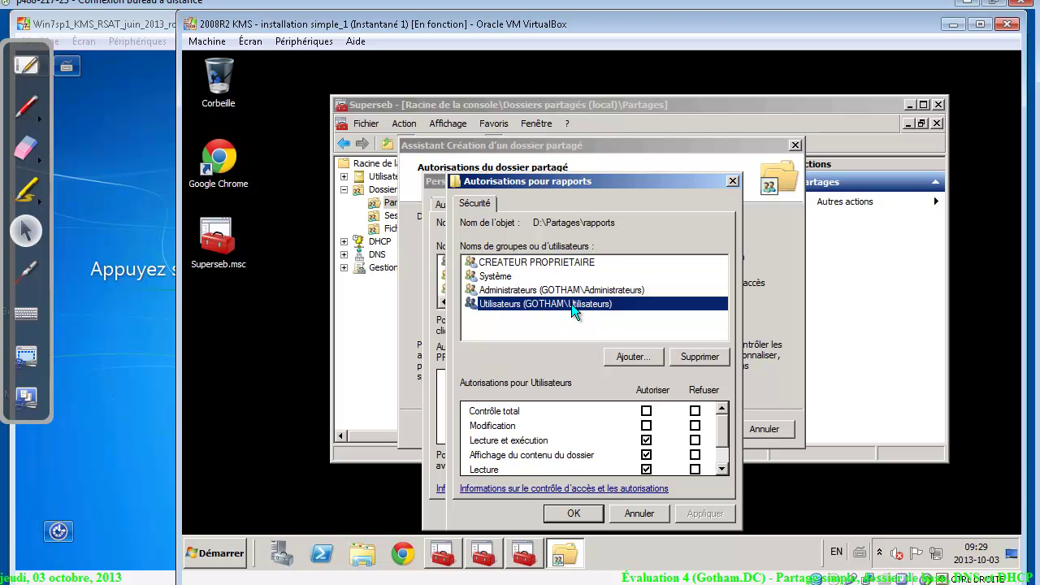
{"action": "left_click", "coordinate": [694, 352]}
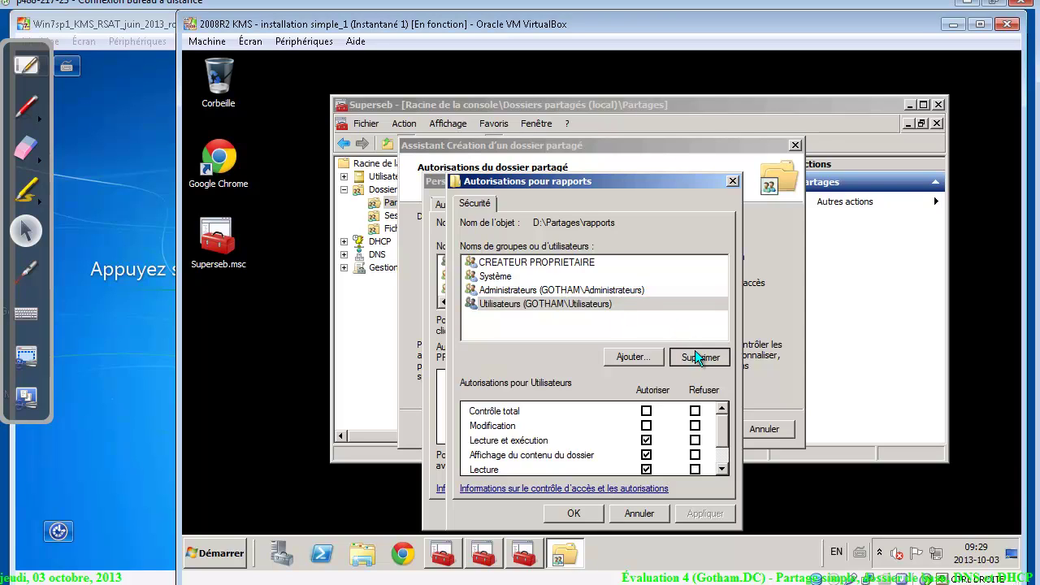
{"action": "left_click", "coordinate": [627, 357]}
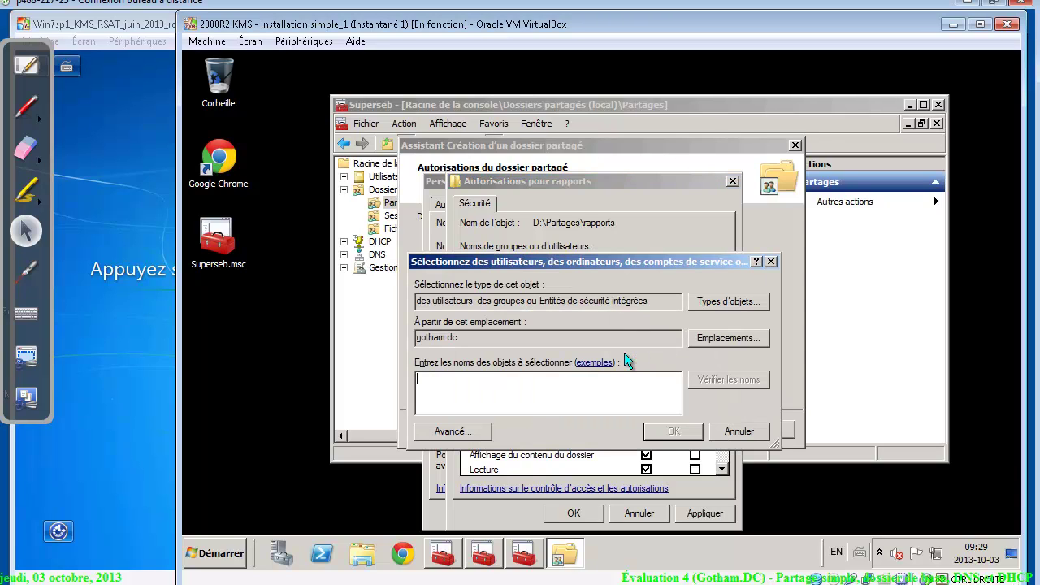
{"action": "type", "text": "dl"}
{"action": "key", "text": "Return"}
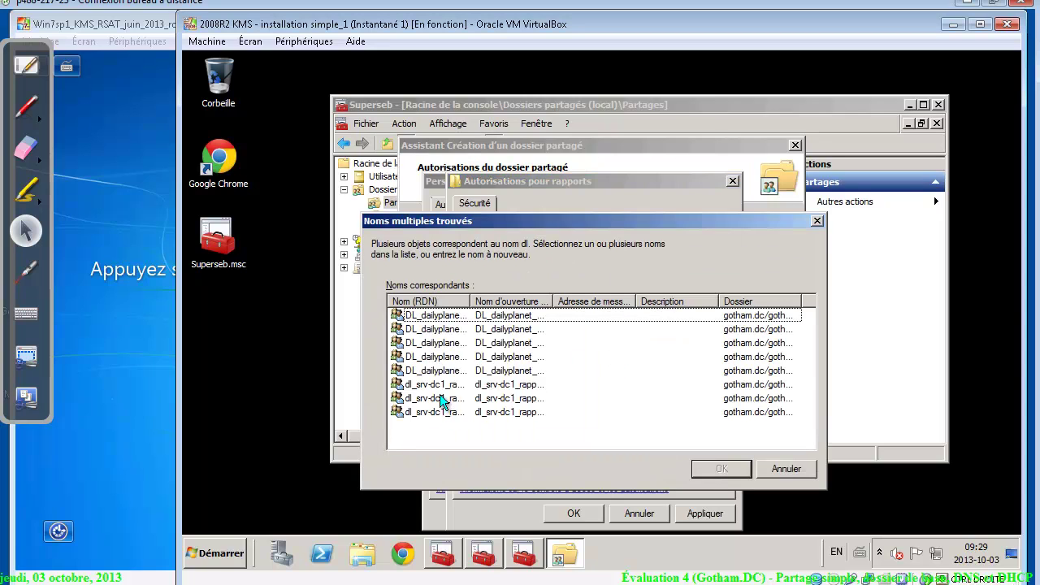
{"action": "left_click", "coordinate": [440, 388]}
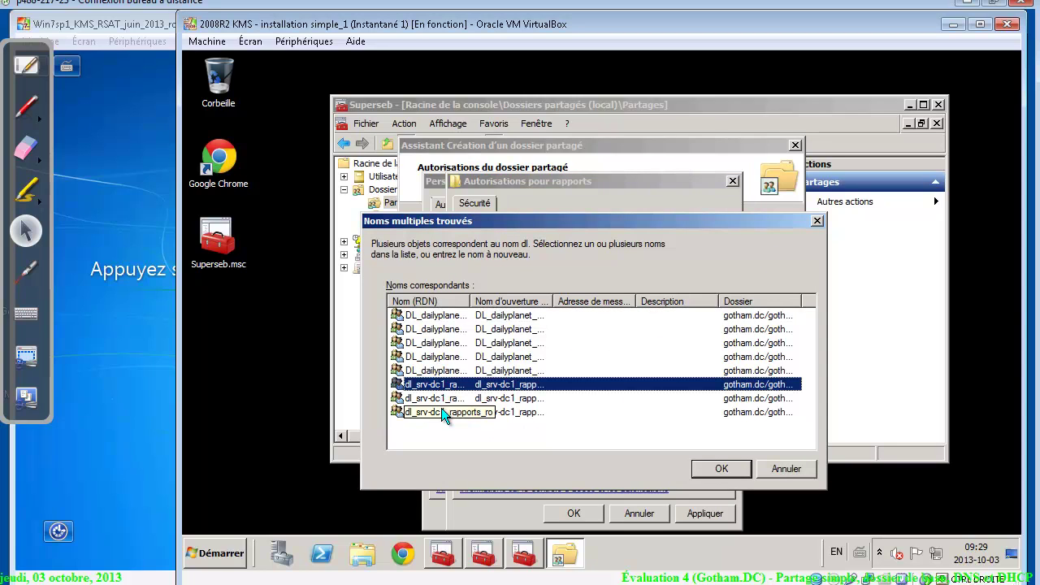
{"action": "left_click", "coordinate": [442, 411], "text": "shift"}
{"action": "left_click", "coordinate": [734, 472]}
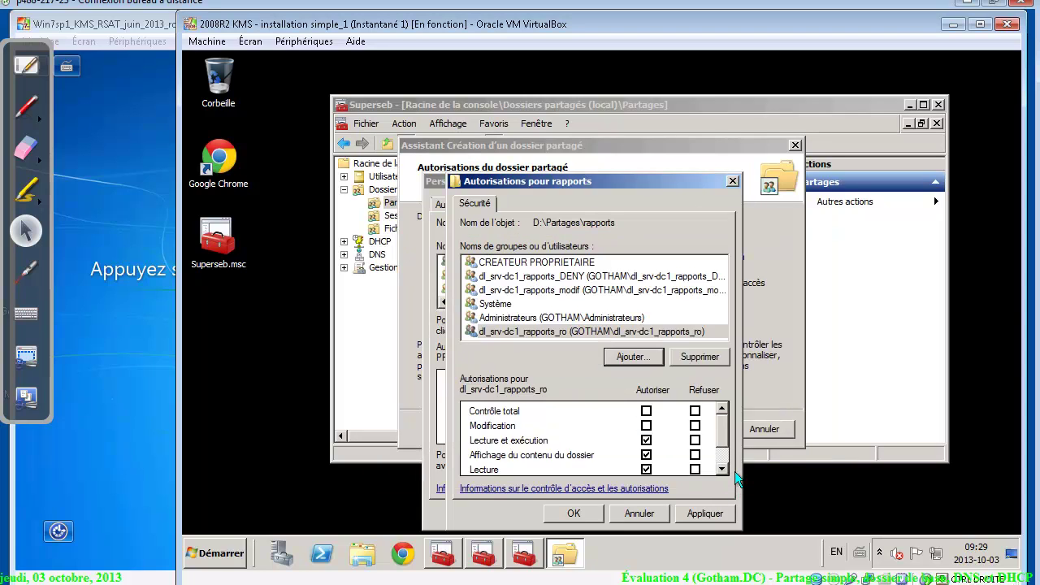
Deny Contrôle total to rapports_DENY, allow Modification for rapports_modif, and review the other entries
{"action": "left_click", "coordinate": [581, 277]}
{"action": "left_click", "coordinate": [694, 412]}
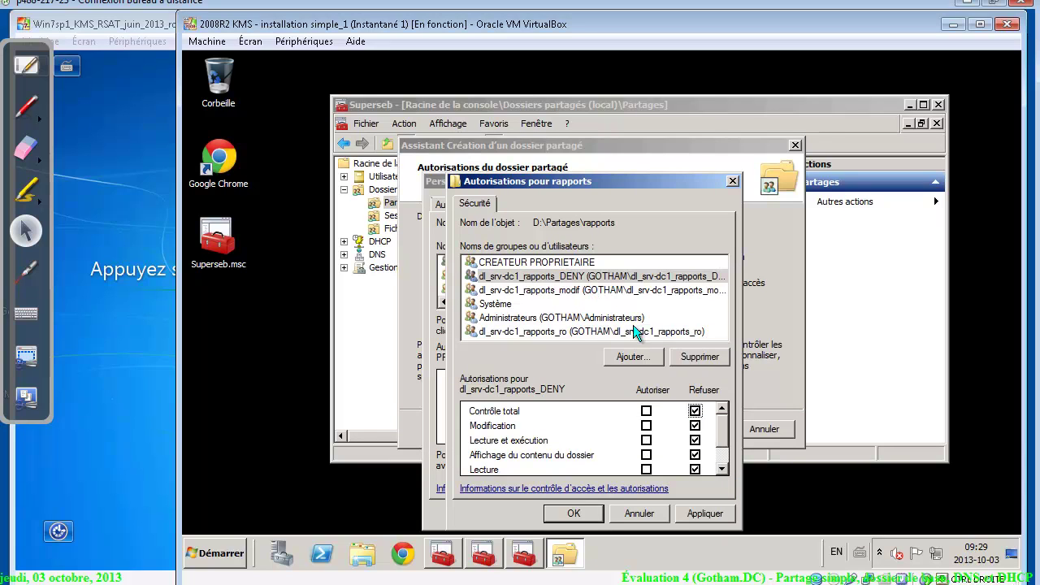
{"action": "left_click", "coordinate": [583, 286]}
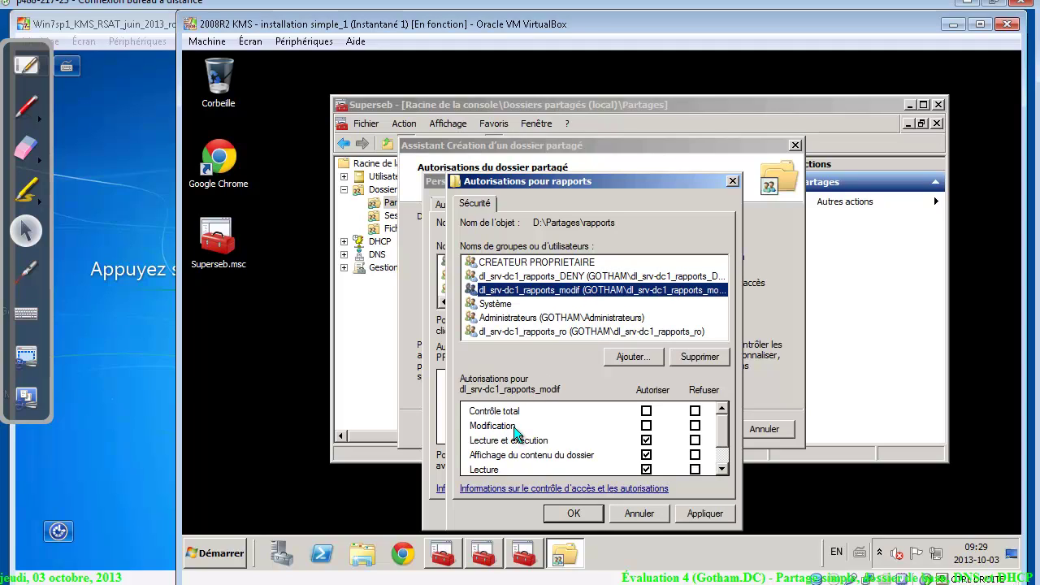
{"action": "left_click", "coordinate": [646, 425]}
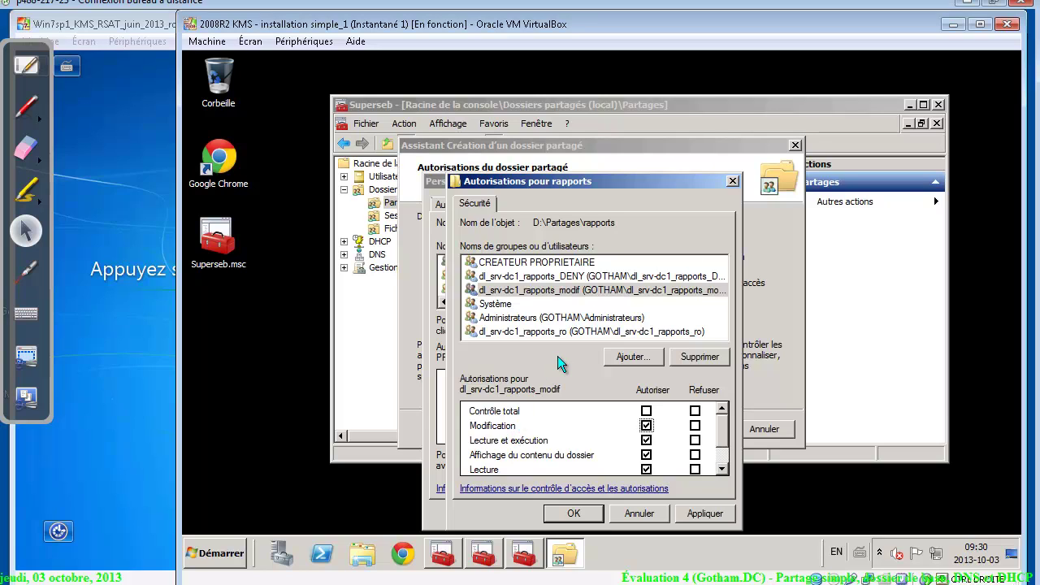
{"action": "left_click", "coordinate": [572, 331]}
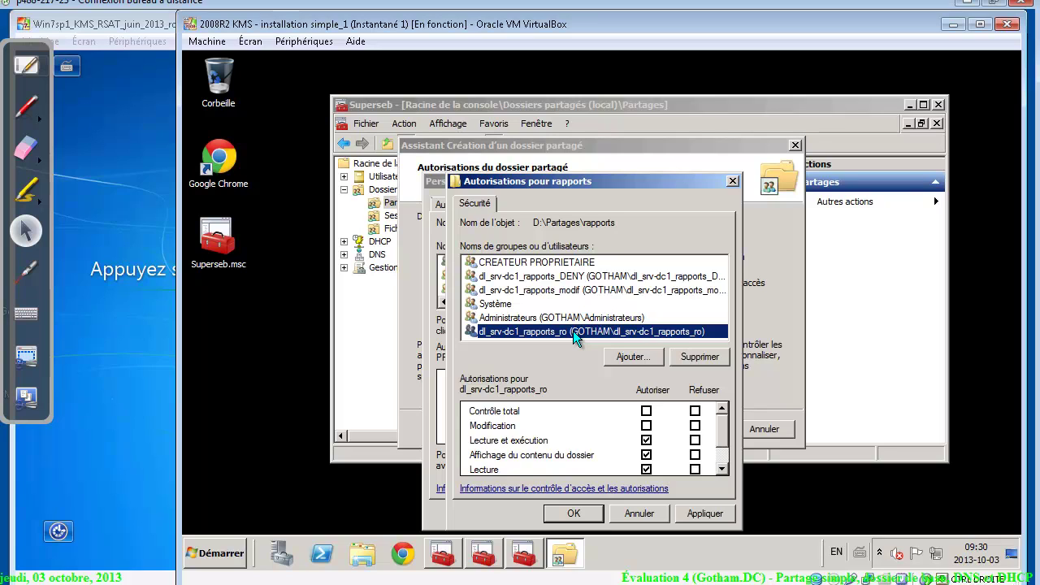
{"action": "left_click", "coordinate": [539, 317]}
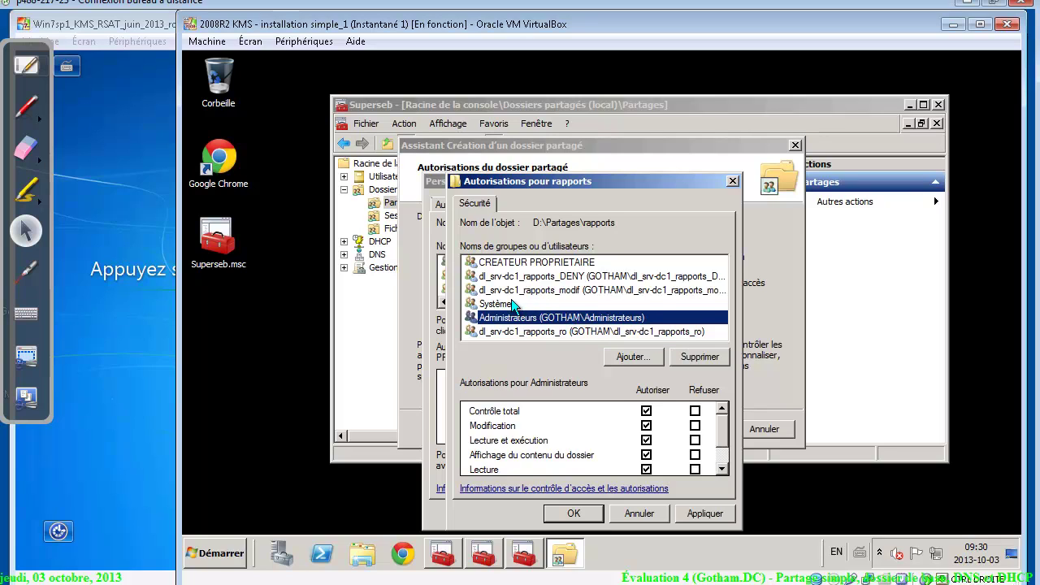
{"action": "left_click", "coordinate": [512, 303]}
{"action": "left_click", "coordinate": [544, 263]}
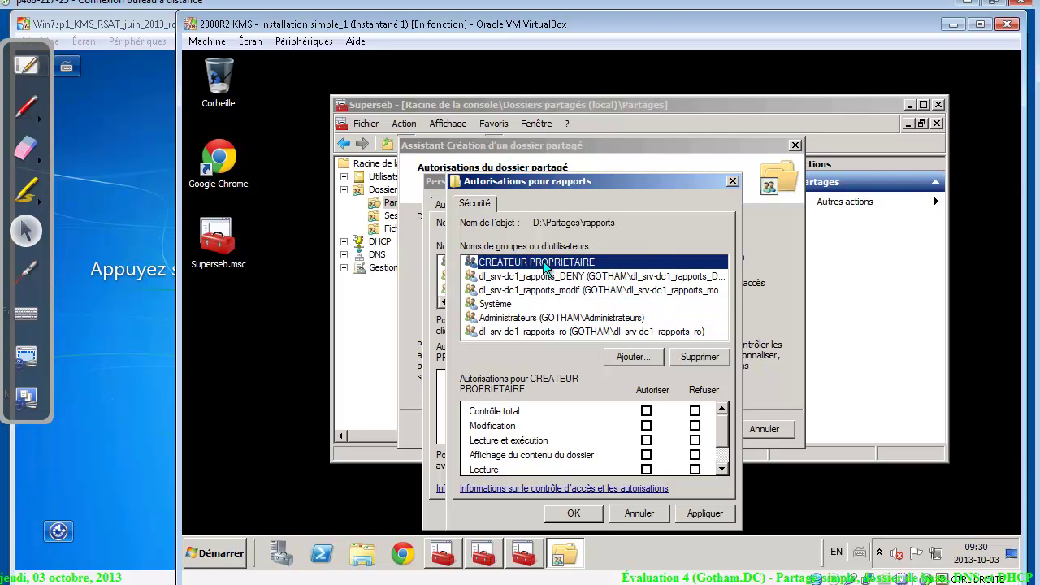
Apply the NTFS permissions, accept the deny warnings, and finish the share creation wizard
{"action": "left_click", "coordinate": [696, 517]}
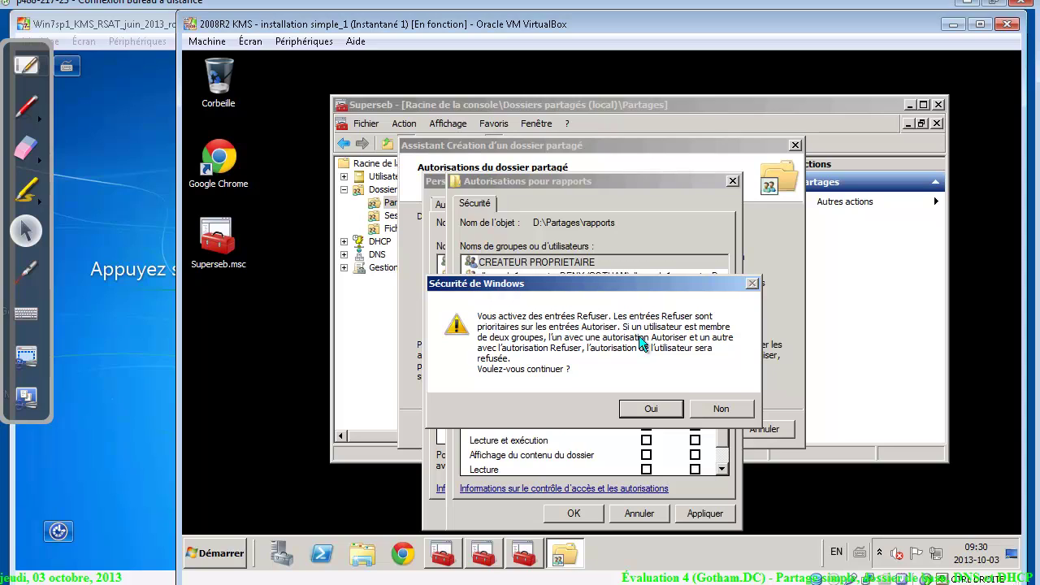
{"action": "left_click", "coordinate": [655, 406]}
{"action": "left_click", "coordinate": [578, 508]}
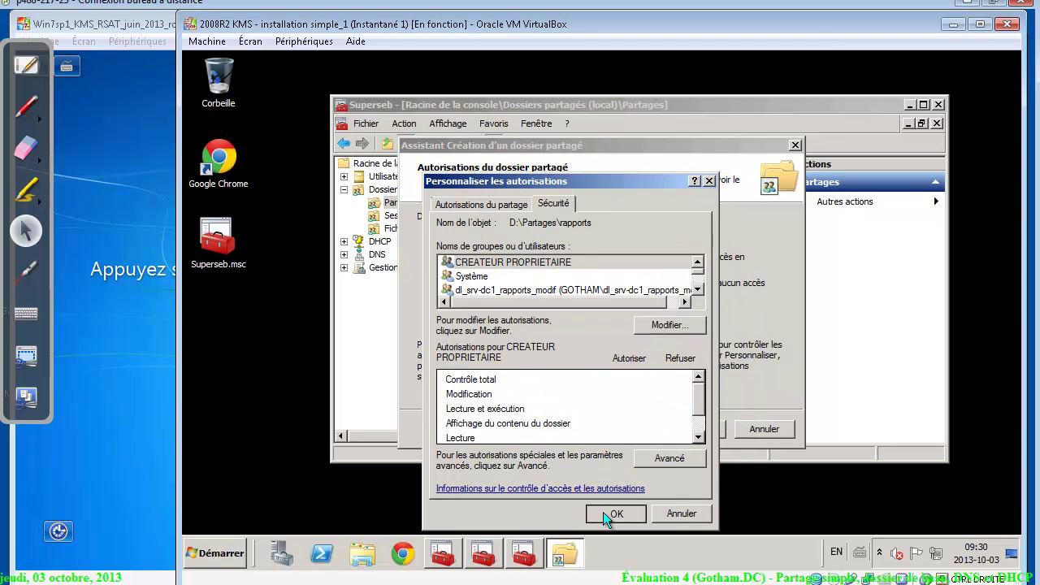
{"action": "left_click", "coordinate": [603, 511]}
{"action": "left_click", "coordinate": [649, 412]}
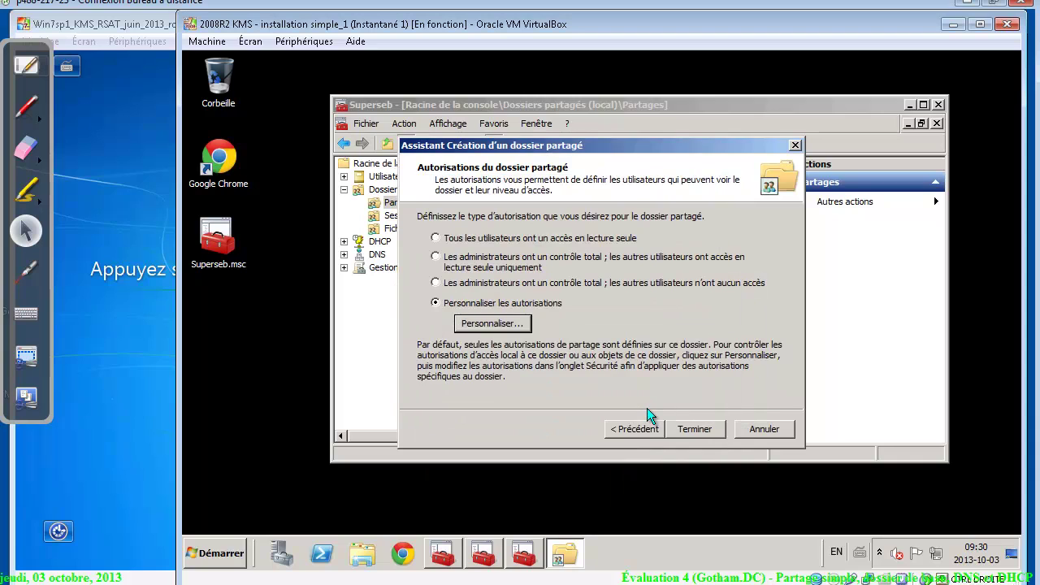
{"action": "left_click", "coordinate": [697, 429]}
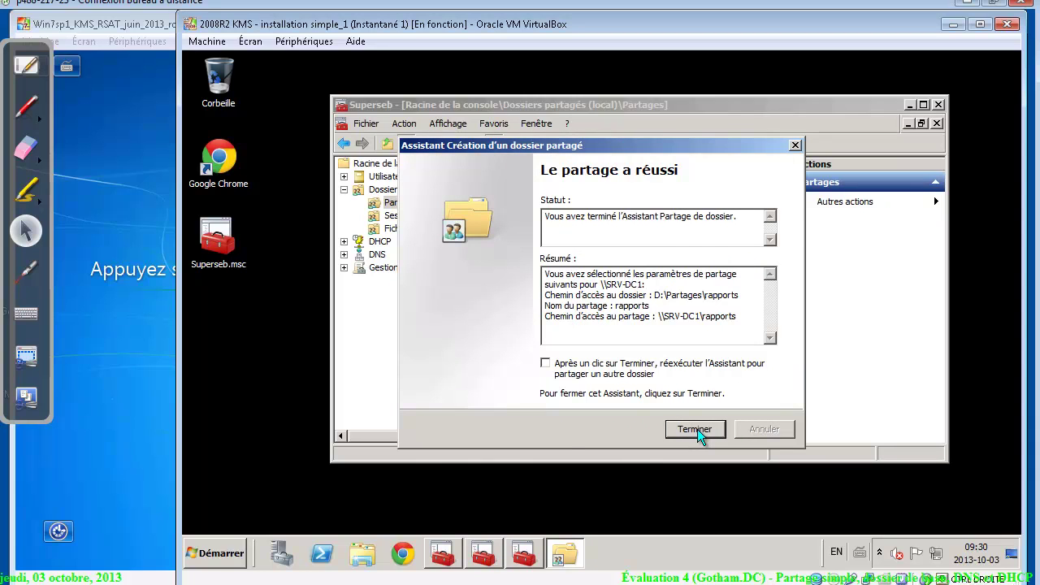
{"action": "left_click", "coordinate": [696, 429]}
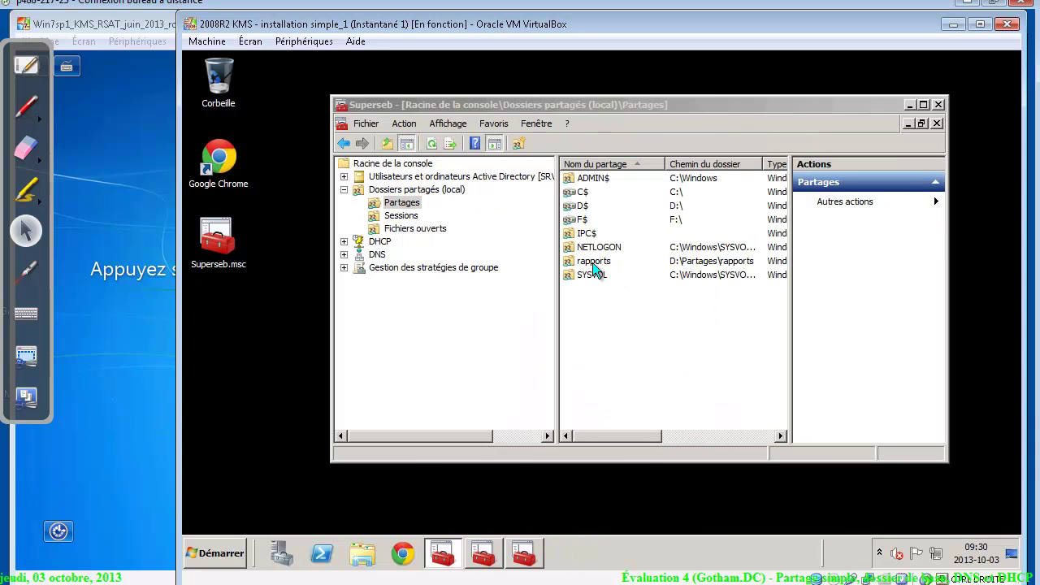
{"action": "right_click", "coordinate": [592, 263]}
{"action": "left_click", "coordinate": [628, 349]}
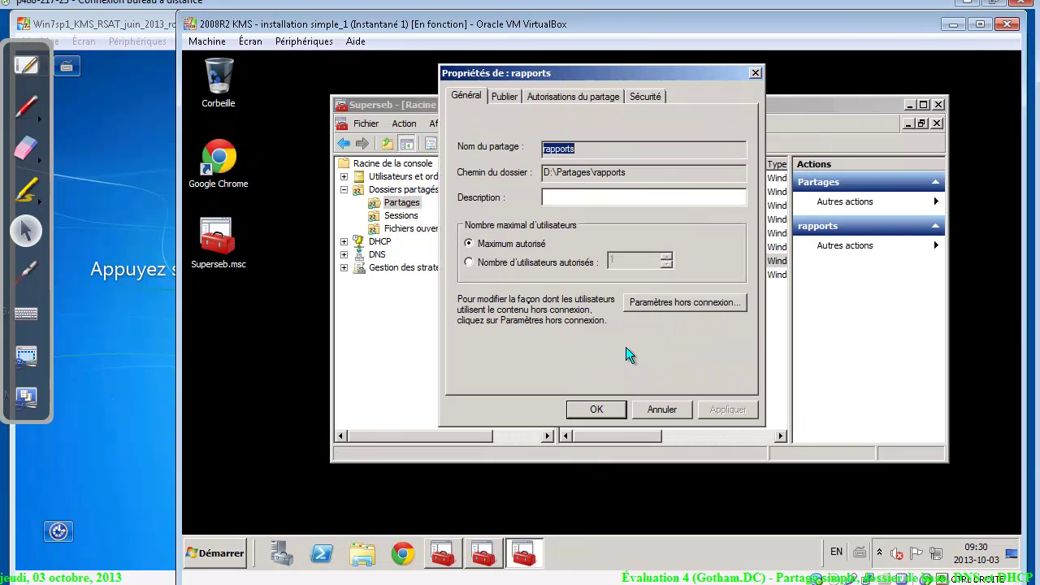
{"action": "left_click", "coordinate": [533, 96]}
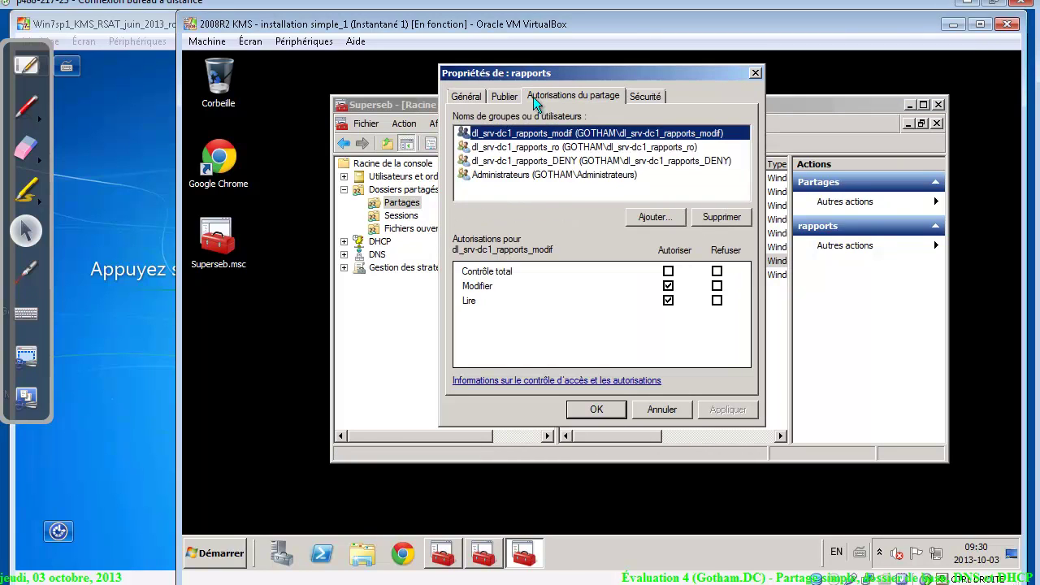
{"action": "left_click", "coordinate": [648, 96]}
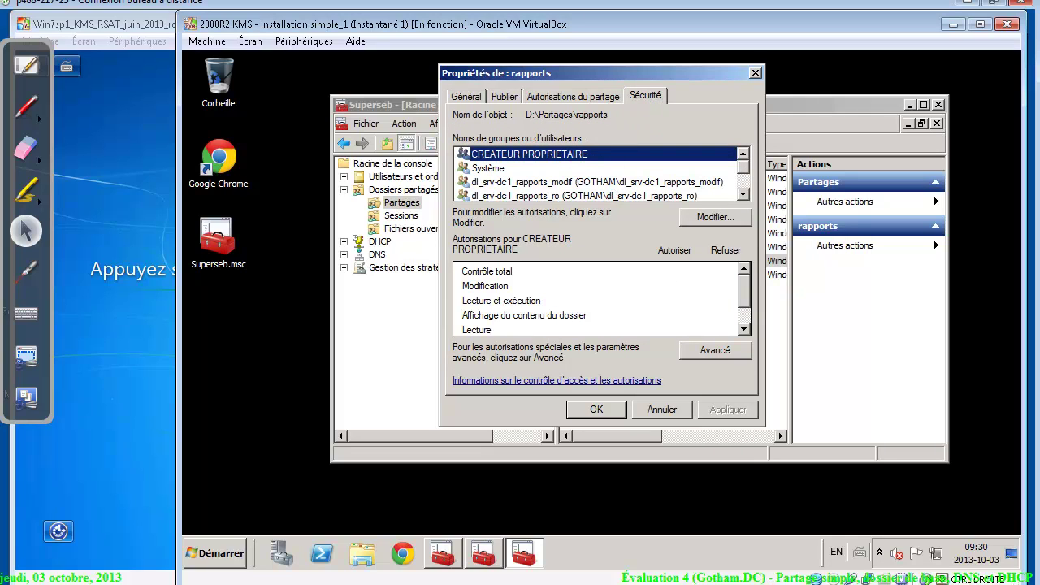
{"action": "left_click", "coordinate": [585, 97]}
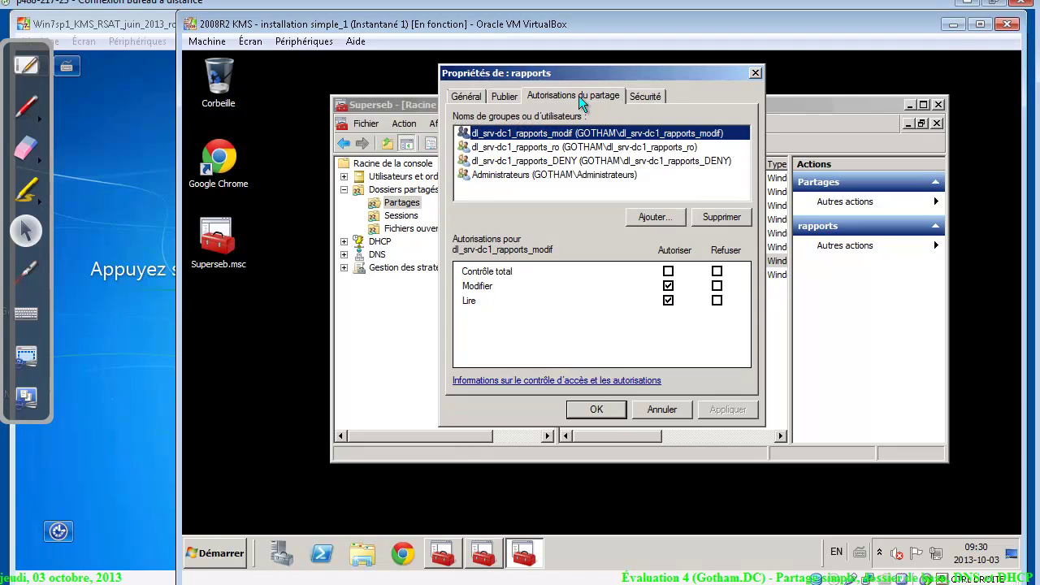
{"action": "left_click", "coordinate": [723, 221]}
{"action": "left_click", "coordinate": [724, 221]}
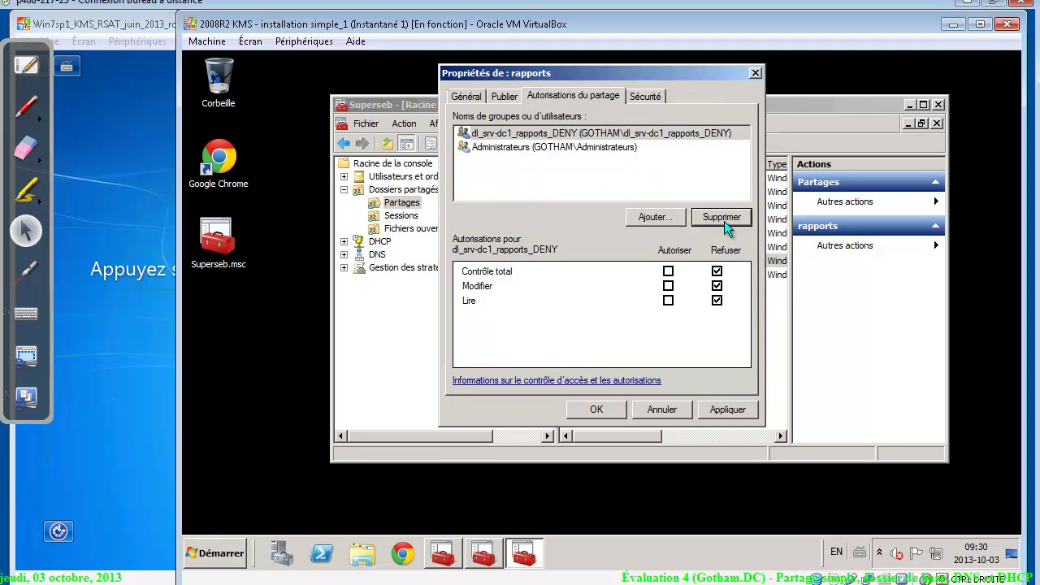
{"action": "left_click", "coordinate": [724, 221]}
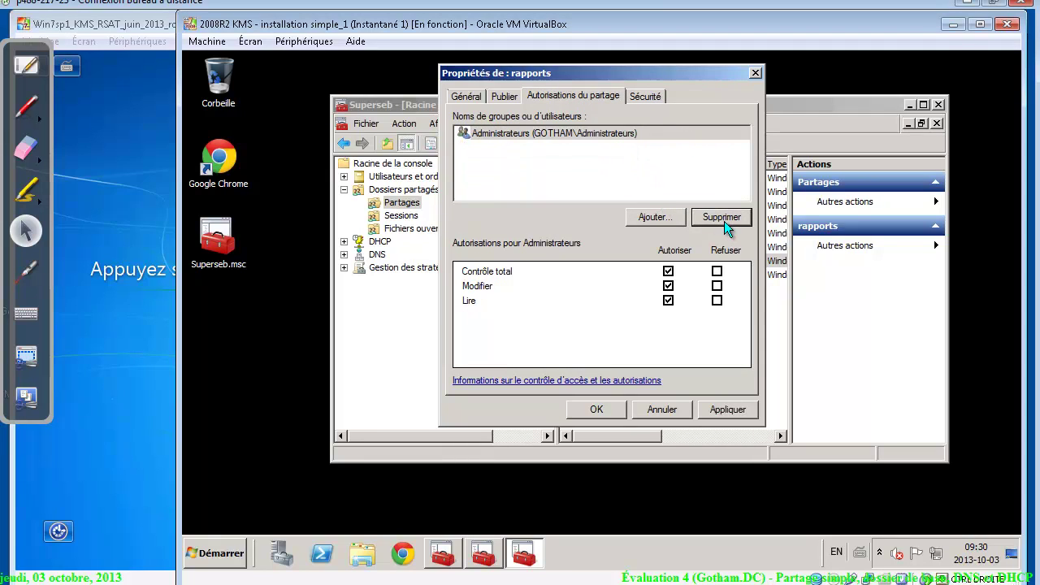
{"action": "left_click", "coordinate": [682, 216]}
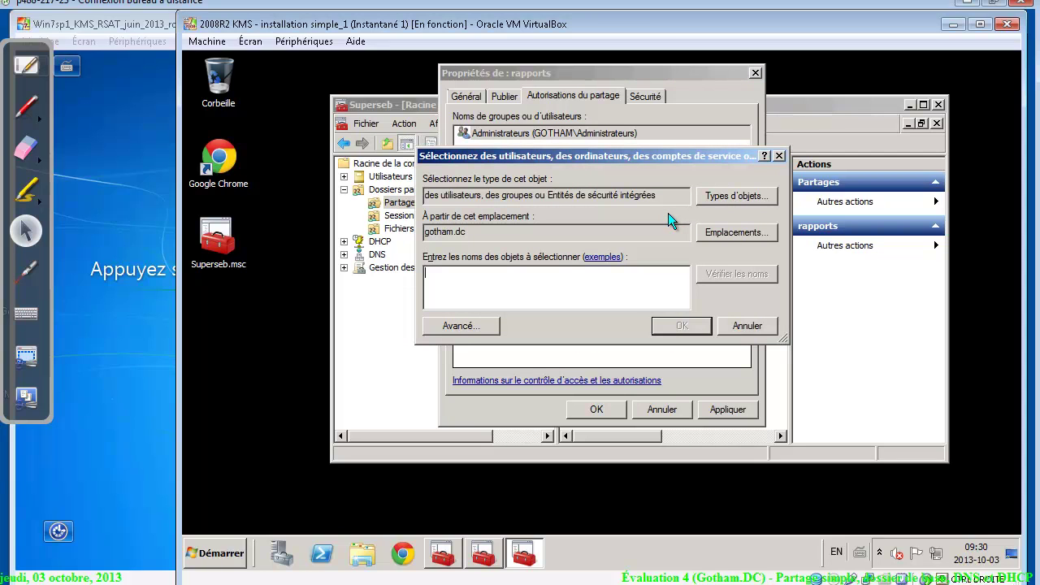
{"action": "type", "text": "u"}
{"action": "key", "text": "Return"}
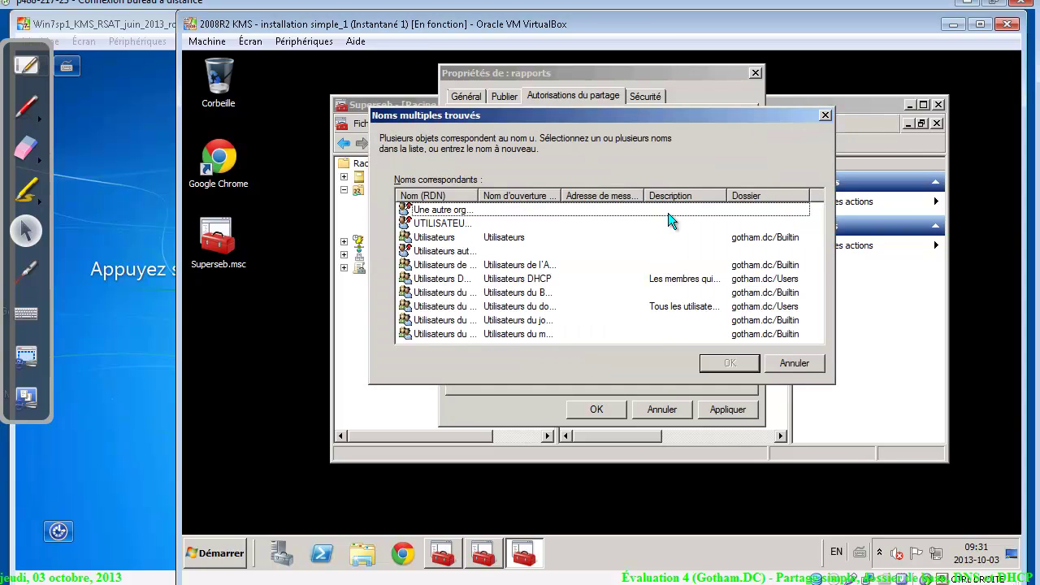
{"action": "double_click", "coordinate": [455, 237]}
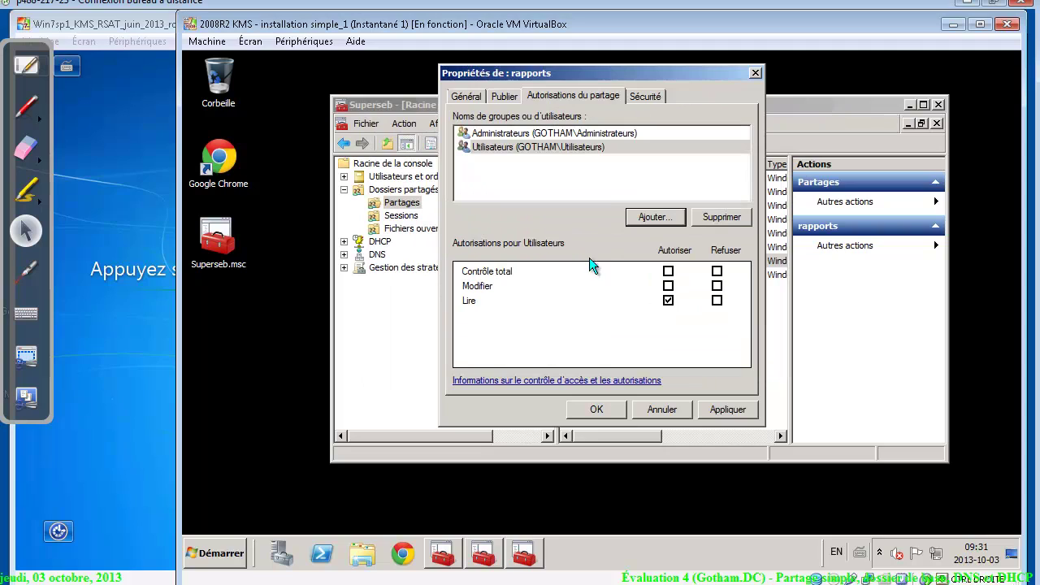
{"action": "left_click", "coordinate": [668, 286]}
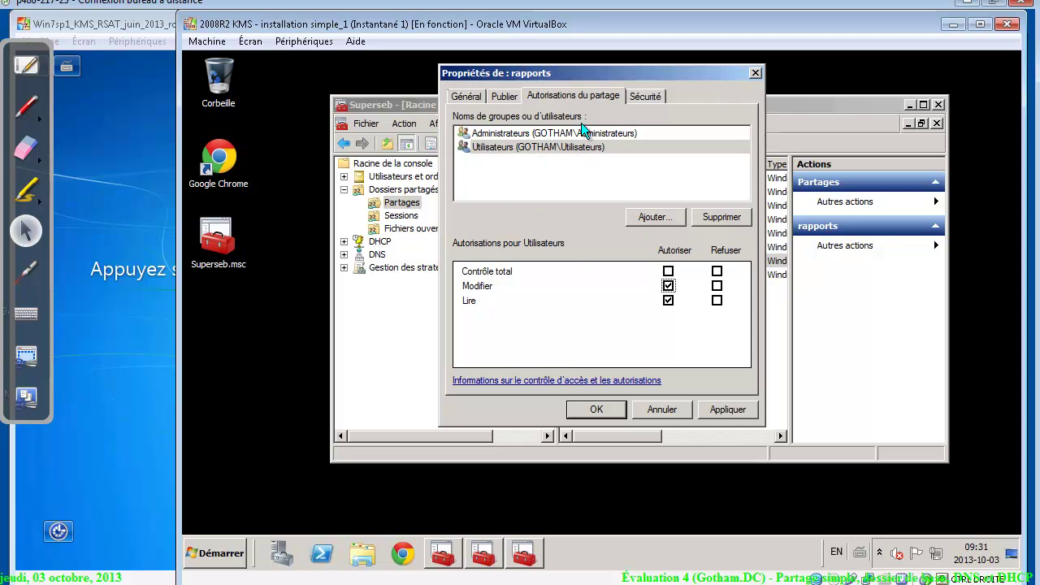
{"action": "left_click", "coordinate": [637, 95]}
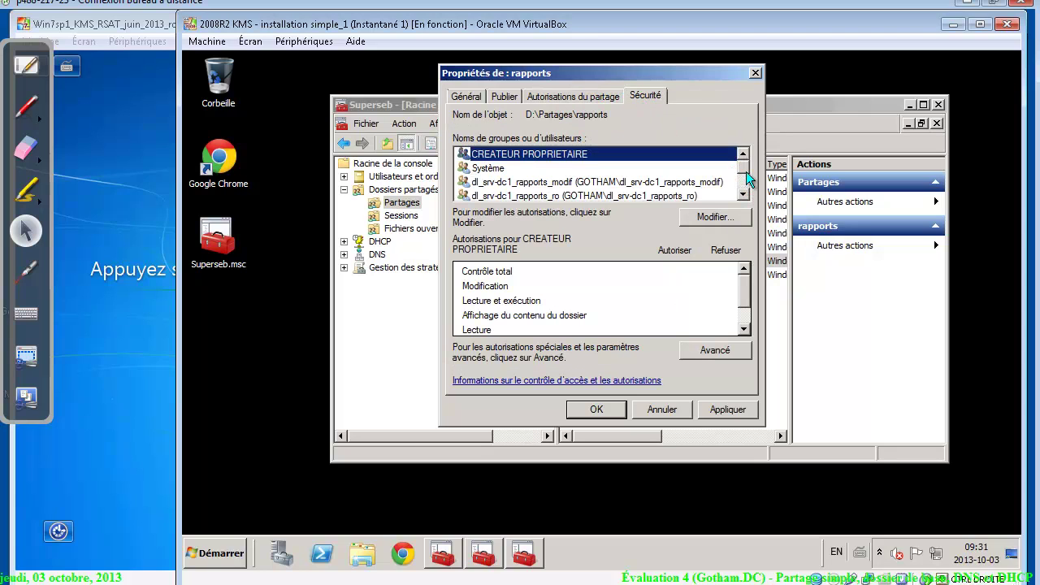
{"action": "scroll", "coordinate": [745, 171], "scroll_direction": "down", "scroll_amount": 1}
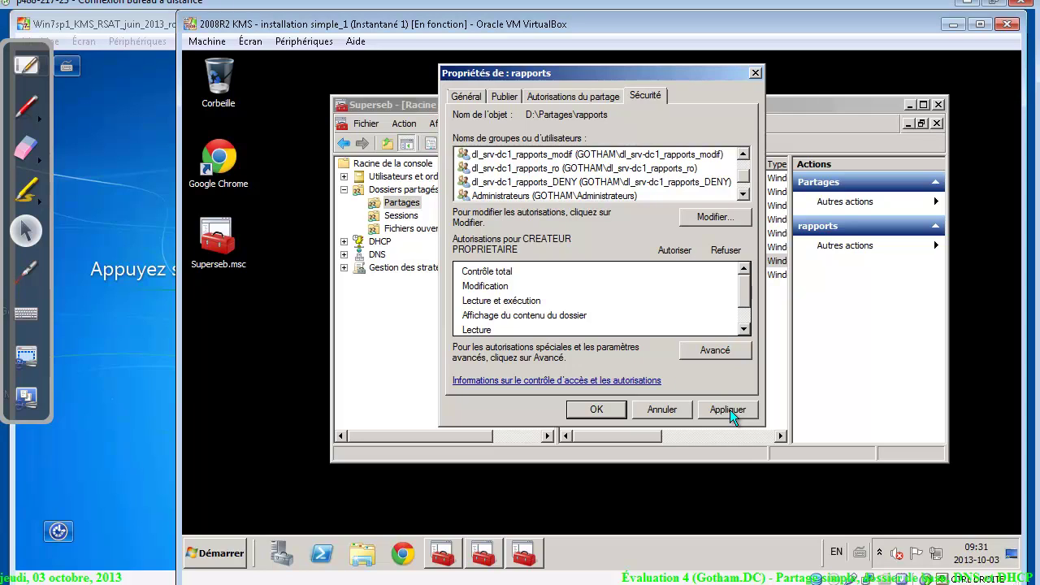
On a new blank whiteboard page, draw the two slanted funnel lines with the pen
{"action": "left_click", "coordinate": [26, 70]}
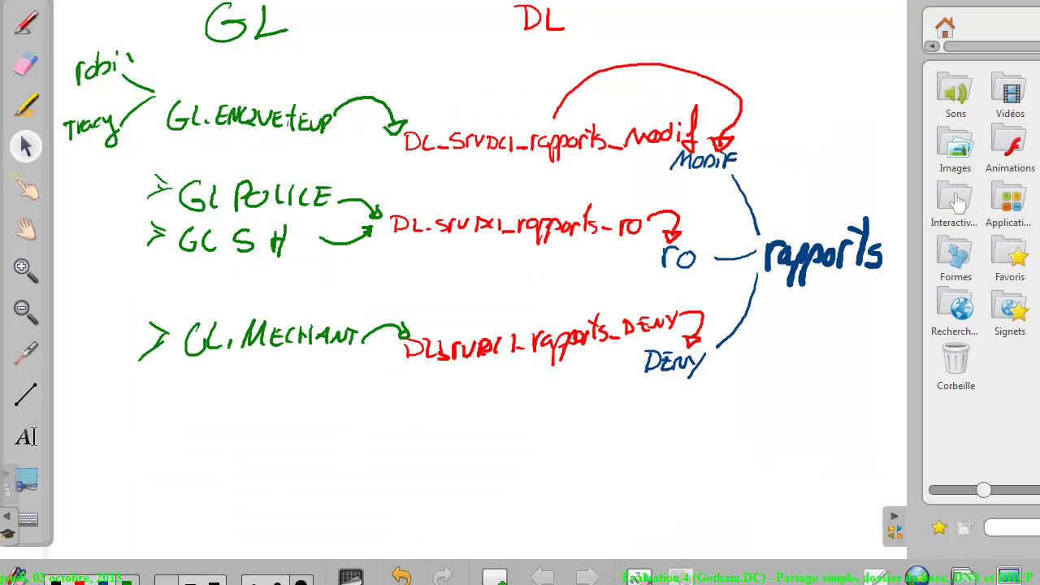
{"action": "left_click", "coordinate": [496, 577]}
{"action": "left_click", "coordinate": [25, 22]}
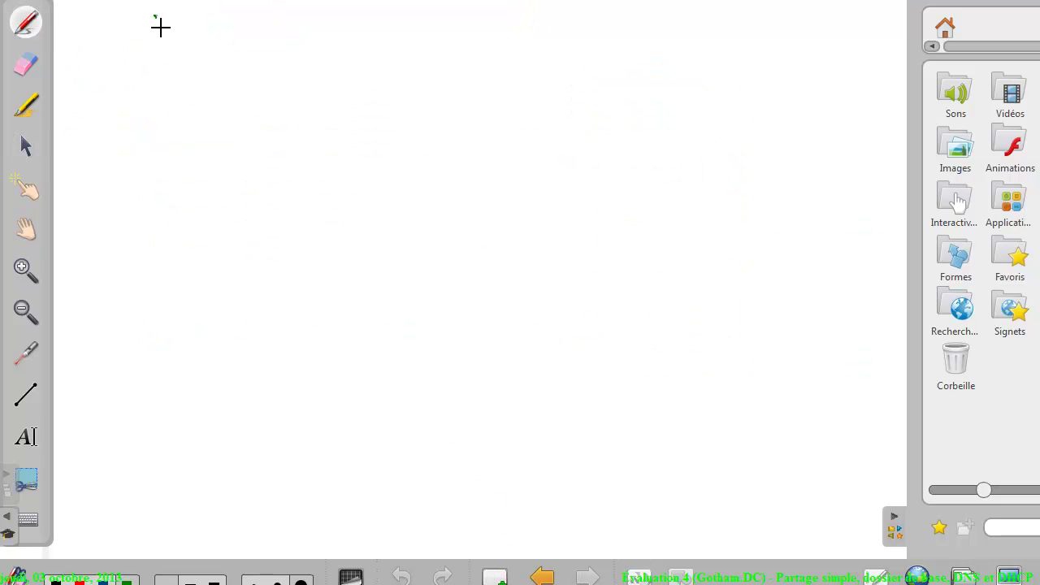
{"action": "left_click_drag", "start_coordinate": [155, 15], "coordinate": [278, 218]}
{"action": "left_click_drag", "start_coordinate": [831, 6], "coordinate": [588, 212]}
{"action": "left_click_drag", "start_coordinate": [282, 223], "coordinate": [315, 279]}
{"action": "left_click_drag", "start_coordinate": [594, 212], "coordinate": [517, 279]}
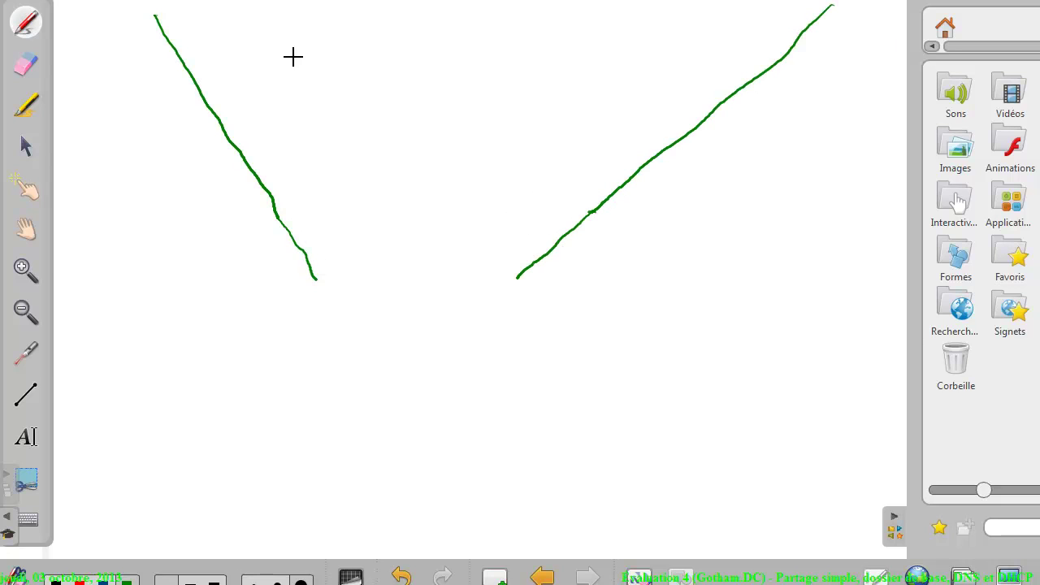
Handwrite Utilisateurs at the top with the Modif label beneath it
{"action": "left_click_drag", "start_coordinate": [293, 37], "coordinate": [322, 71]}
{"action": "left_click_drag", "start_coordinate": [349, 39], "coordinate": [350, 79]}
{"action": "mouse_move", "coordinate": [339, 54]}
{"action": "left_mouse_down"}
{"action": "mouse_move", "coordinate": [361, 49]}
{"action": "mouse_move", "coordinate": [372, 78]}
{"action": "left_mouse_up"}
{"action": "left_click", "coordinate": [369, 41]}
{"action": "mouse_move", "coordinate": [401, 18]}
{"action": "left_mouse_down"}
{"action": "mouse_move", "coordinate": [395, 74]}
{"action": "mouse_move", "coordinate": [413, 74]}
{"action": "left_mouse_up"}
{"action": "left_click_drag", "start_coordinate": [433, 51], "coordinate": [452, 75]}
{"action": "mouse_move", "coordinate": [474, 16]}
{"action": "left_mouse_down"}
{"action": "mouse_move", "coordinate": [473, 77]}
{"action": "mouse_move", "coordinate": [504, 63]}
{"action": "mouse_move", "coordinate": [533, 79]}
{"action": "left_mouse_up"}
{"action": "mouse_move", "coordinate": [536, 57]}
{"action": "left_mouse_down"}
{"action": "mouse_move", "coordinate": [551, 62]}
{"action": "mouse_move", "coordinate": [555, 81]}
{"action": "left_mouse_up"}
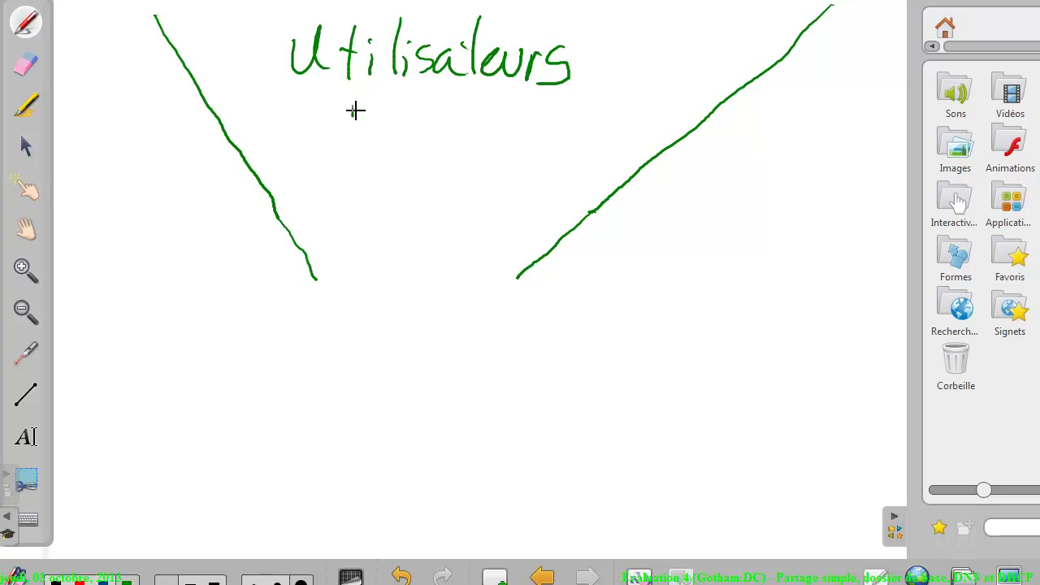
{"action": "mouse_move", "coordinate": [352, 116]}
{"action": "left_mouse_down"}
{"action": "mouse_move", "coordinate": [382, 90]}
{"action": "mouse_move", "coordinate": [397, 96]}
{"action": "left_mouse_up"}
{"action": "left_click_drag", "start_coordinate": [408, 92], "coordinate": [408, 120]}
{"action": "mouse_move", "coordinate": [408, 94]}
{"action": "left_mouse_down"}
{"action": "mouse_move", "coordinate": [411, 110]}
{"action": "mouse_move", "coordinate": [452, 116]}
{"action": "left_mouse_up"}
{"action": "left_click_drag", "start_coordinate": [469, 89], "coordinate": [455, 103]}
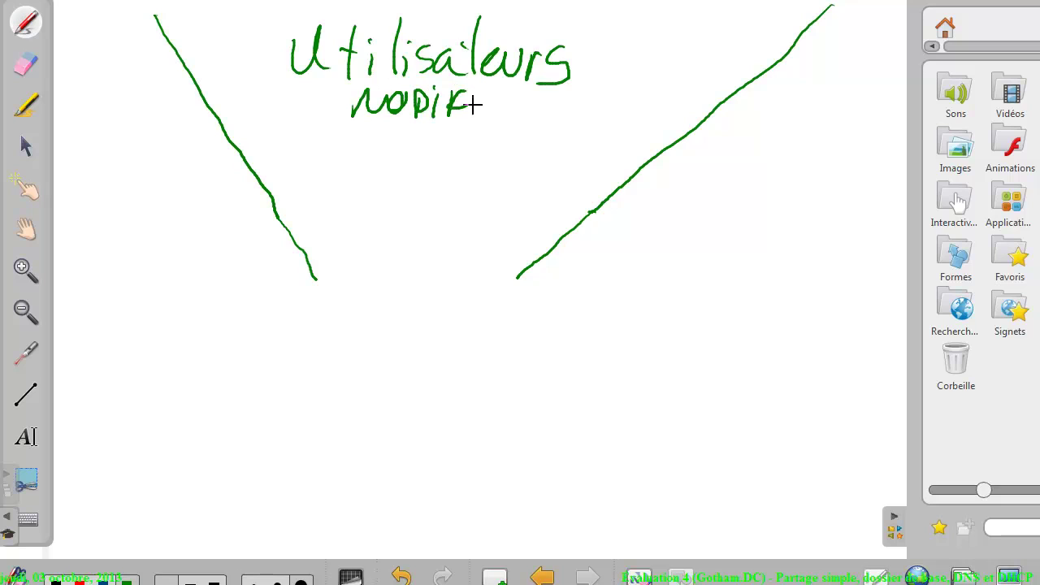
Draw the long horizontal line, labelled Partage above and NTFS below its right end
{"action": "left_click_drag", "start_coordinate": [105, 291], "coordinate": [822, 292]}
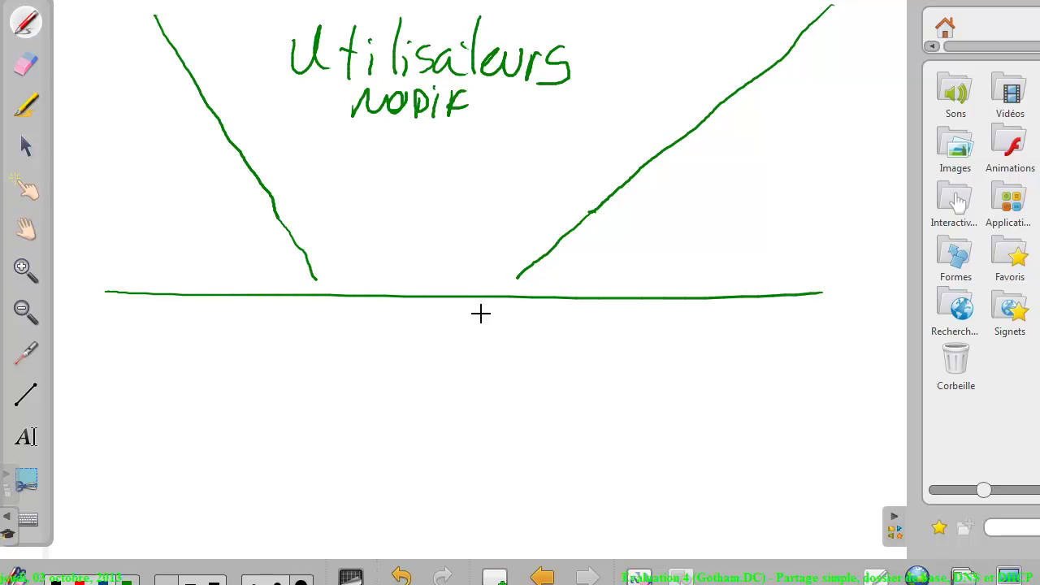
{"action": "mouse_move", "coordinate": [740, 345]}
{"action": "left_mouse_down"}
{"action": "mouse_move", "coordinate": [764, 338]}
{"action": "mouse_move", "coordinate": [777, 318]}
{"action": "left_mouse_up"}
{"action": "left_click_drag", "start_coordinate": [784, 318], "coordinate": [795, 333]}
{"action": "mouse_move", "coordinate": [809, 315]}
{"action": "left_mouse_down"}
{"action": "mouse_move", "coordinate": [792, 344]}
{"action": "mouse_move", "coordinate": [806, 343]}
{"action": "left_mouse_up"}
{"action": "mouse_move", "coordinate": [810, 313]}
{"action": "left_mouse_down"}
{"action": "mouse_move", "coordinate": [835, 308]}
{"action": "mouse_move", "coordinate": [827, 325]}
{"action": "left_mouse_up"}
{"action": "left_click_drag", "start_coordinate": [854, 311], "coordinate": [843, 340]}
{"action": "mouse_move", "coordinate": [738, 269]}
{"action": "left_mouse_down"}
{"action": "mouse_move", "coordinate": [742, 247]}
{"action": "mouse_move", "coordinate": [777, 267]}
{"action": "left_mouse_up"}
{"action": "mouse_move", "coordinate": [759, 257]}
{"action": "left_mouse_down"}
{"action": "mouse_move", "coordinate": [845, 238]}
{"action": "mouse_move", "coordinate": [840, 260]}
{"action": "mouse_move", "coordinate": [872, 243]}
{"action": "mouse_move", "coordinate": [872, 254]}
{"action": "left_mouse_up"}
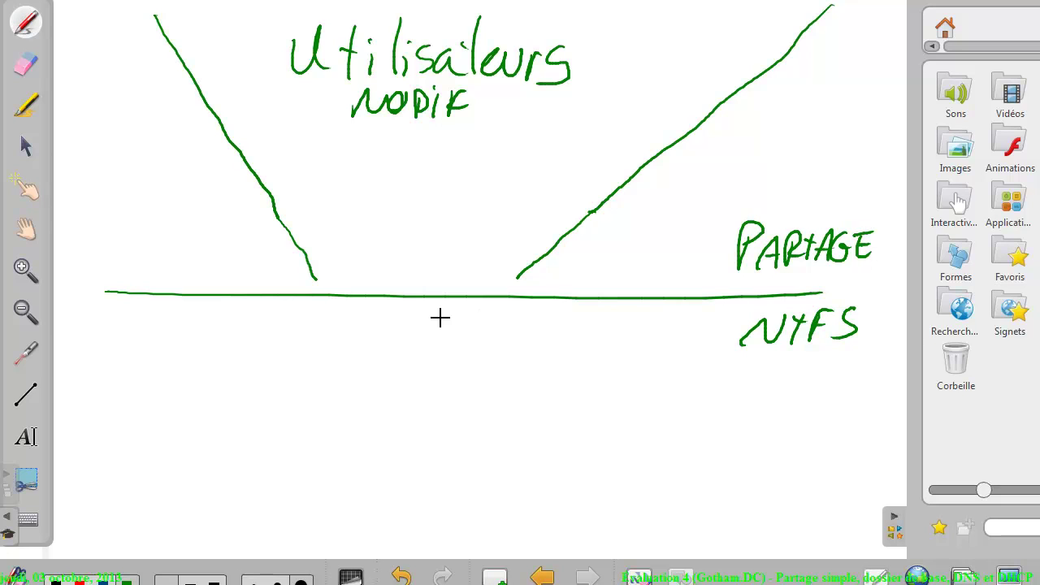
Draw the ro, rwd and Deny branches below the line with their labels
{"action": "left_click_drag", "start_coordinate": [312, 297], "coordinate": [140, 453]}
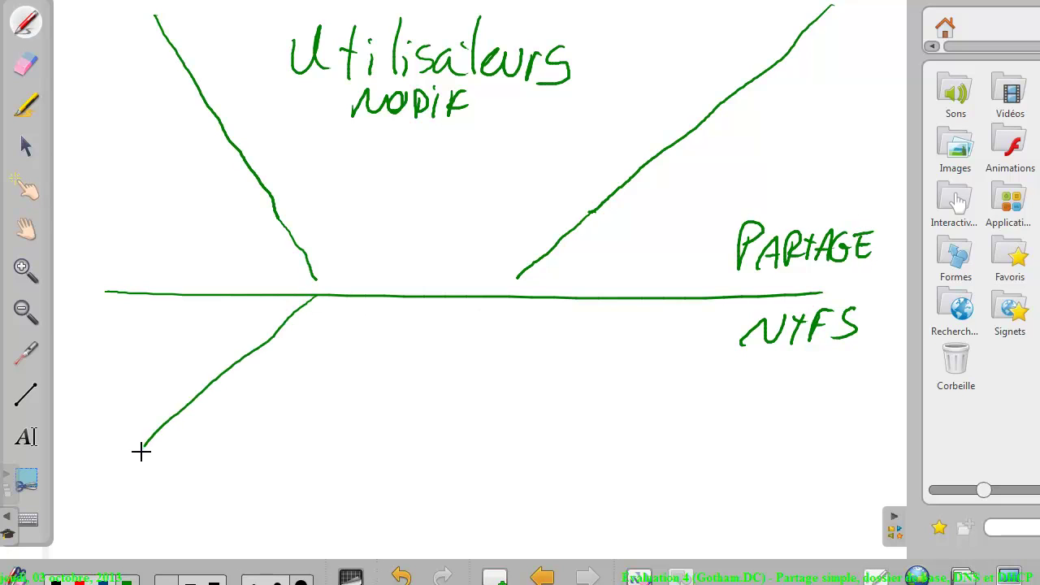
{"action": "mouse_move", "coordinate": [354, 304]}
{"action": "left_mouse_down"}
{"action": "mouse_move", "coordinate": [208, 450]}
{"action": "mouse_move", "coordinate": [204, 406]}
{"action": "mouse_move", "coordinate": [235, 385]}
{"action": "left_mouse_up"}
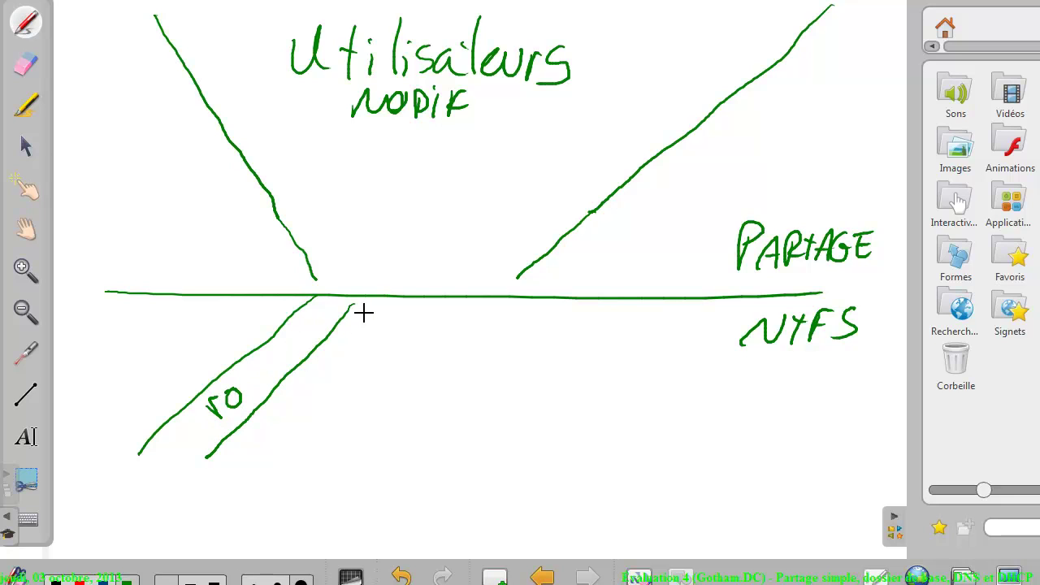
{"action": "left_click_drag", "start_coordinate": [362, 312], "coordinate": [339, 443]}
{"action": "left_click_drag", "start_coordinate": [428, 305], "coordinate": [411, 422]}
{"action": "mouse_move", "coordinate": [364, 375]}
{"action": "left_mouse_down"}
{"action": "mouse_move", "coordinate": [404, 355]}
{"action": "mouse_move", "coordinate": [404, 334]}
{"action": "left_mouse_up"}
{"action": "left_click_drag", "start_coordinate": [445, 306], "coordinate": [514, 433]}
{"action": "left_click_drag", "start_coordinate": [495, 297], "coordinate": [555, 395]}
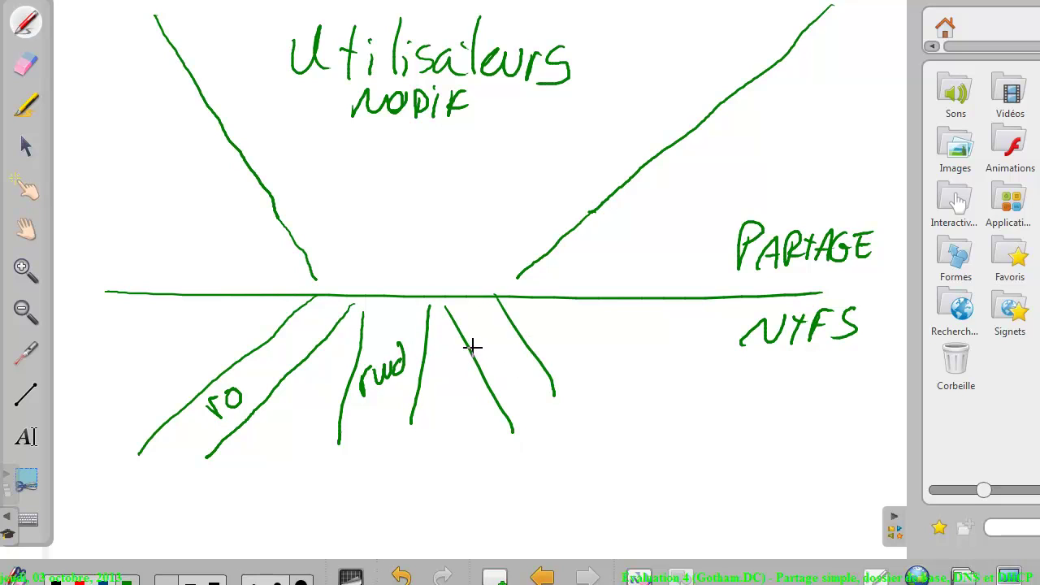
{"action": "left_click_drag", "start_coordinate": [473, 341], "coordinate": [475, 370]}
{"action": "mouse_move", "coordinate": [475, 345]}
{"action": "left_mouse_down"}
{"action": "mouse_move", "coordinate": [508, 367]}
{"action": "mouse_move", "coordinate": [537, 368]}
{"action": "mouse_move", "coordinate": [514, 400]}
{"action": "left_mouse_up"}
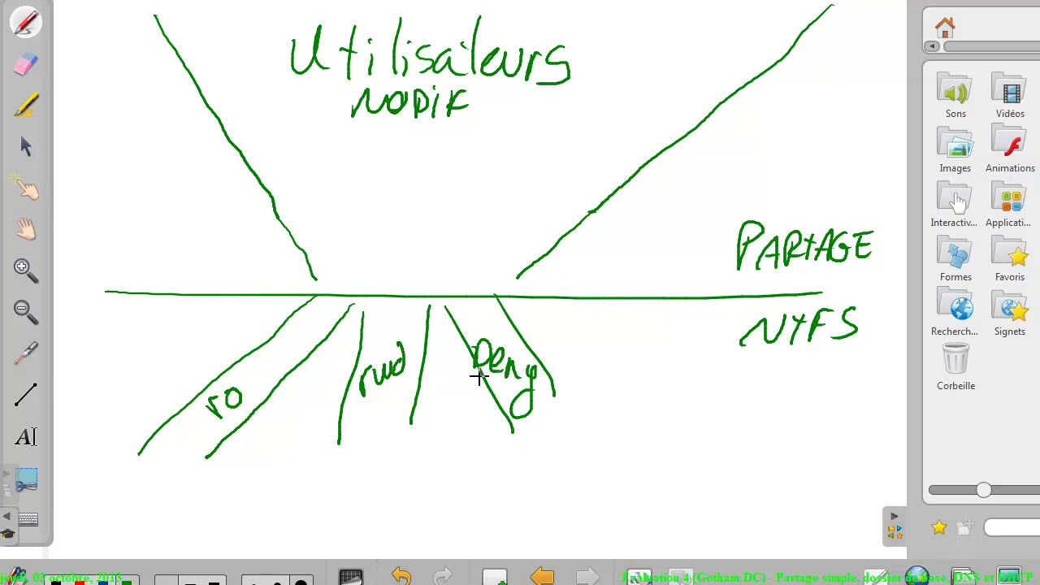
Circle Utilisateurs Modif, arrow it down to the line, and annotate the branches
{"action": "mouse_move", "coordinate": [615, 39]}
{"action": "left_mouse_down"}
{"action": "mouse_move", "coordinate": [569, 4]}
{"action": "mouse_move", "coordinate": [696, 59]}
{"action": "mouse_move", "coordinate": [616, 41]}
{"action": "left_mouse_up"}
{"action": "left_click_drag", "start_coordinate": [411, 172], "coordinate": [406, 231]}
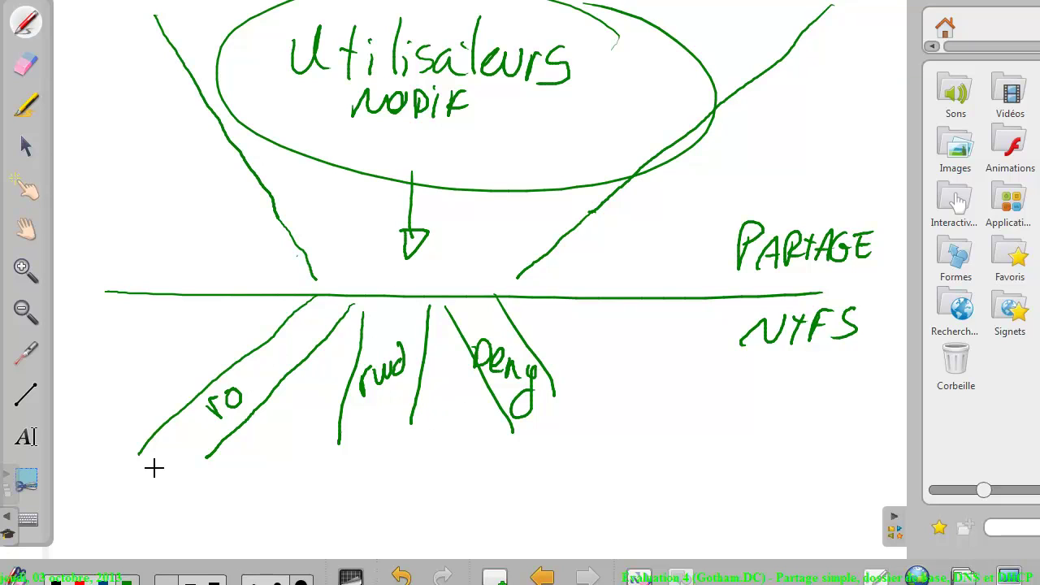
{"action": "mouse_move", "coordinate": [142, 481]}
{"action": "left_mouse_down"}
{"action": "mouse_move", "coordinate": [147, 463]}
{"action": "mouse_move", "coordinate": [157, 476]}
{"action": "left_mouse_up"}
{"action": "left_click_drag", "start_coordinate": [159, 445], "coordinate": [184, 450]}
{"action": "mouse_move", "coordinate": [324, 408]}
{"action": "left_mouse_down"}
{"action": "mouse_move", "coordinate": [327, 433]}
{"action": "mouse_move", "coordinate": [335, 428]}
{"action": "left_mouse_up"}
{"action": "left_click_drag", "start_coordinate": [341, 403], "coordinate": [351, 419]}
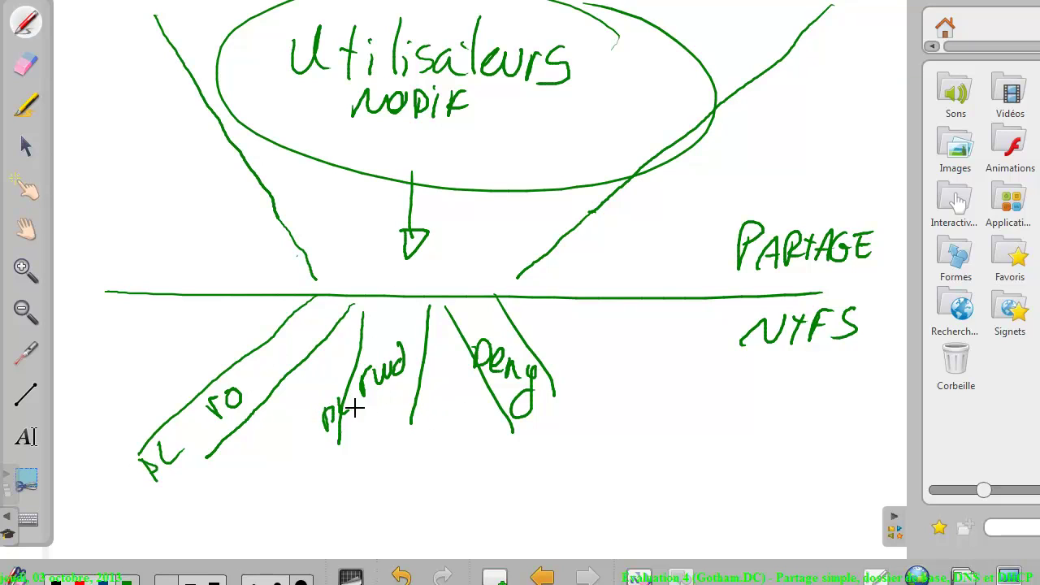
{"action": "mouse_move", "coordinate": [460, 382]}
{"action": "left_mouse_down"}
{"action": "mouse_move", "coordinate": [470, 361]}
{"action": "mouse_move", "coordinate": [487, 367]}
{"action": "left_mouse_up"}
Close the rapports properties and send Ctrl-Alt-Suppr to the Windows 7 client VM
{"action": "left_click", "coordinate": [1021, 578]}
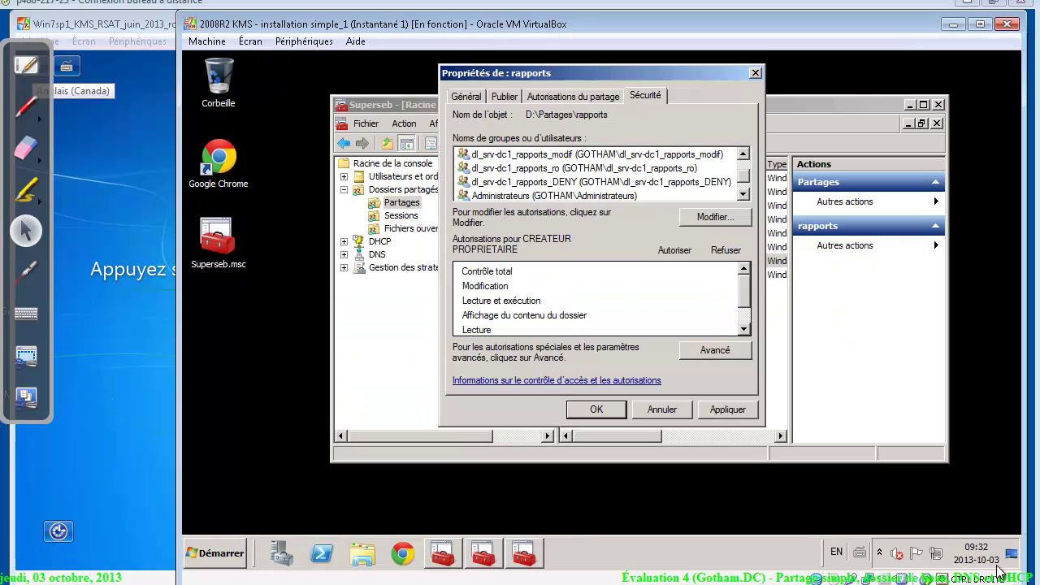
{"action": "left_click", "coordinate": [613, 416]}
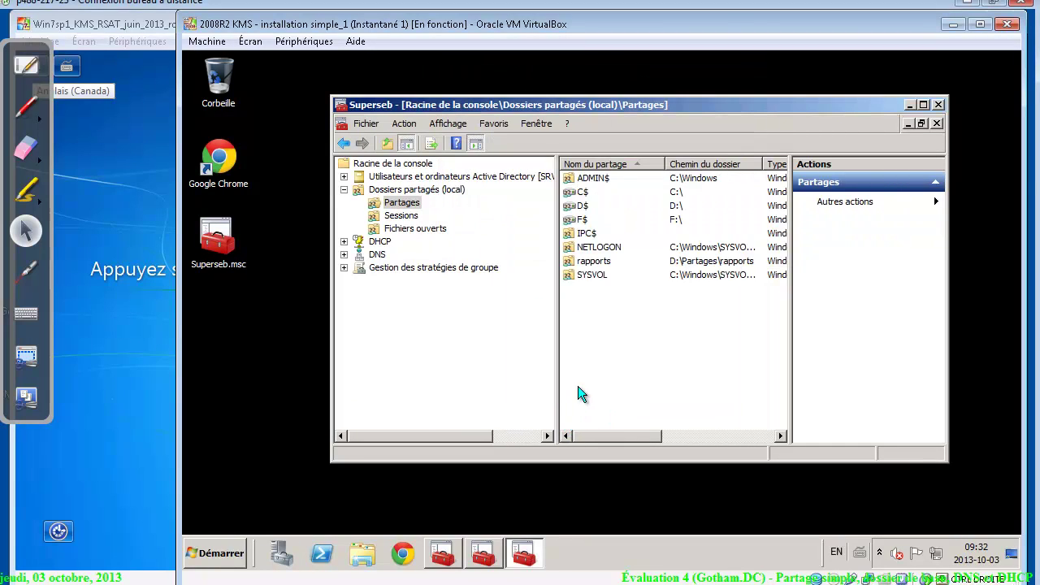
{"action": "left_click", "coordinate": [122, 445]}
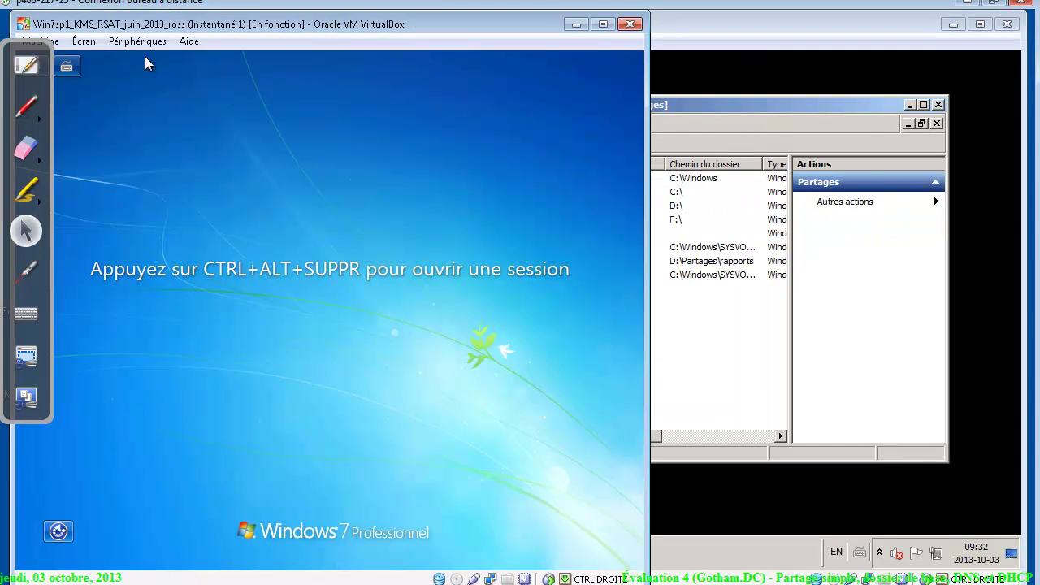
{"action": "left_click_drag", "start_coordinate": [166, 23], "coordinate": [197, 23]}
{"action": "left_click", "coordinate": [72, 40]}
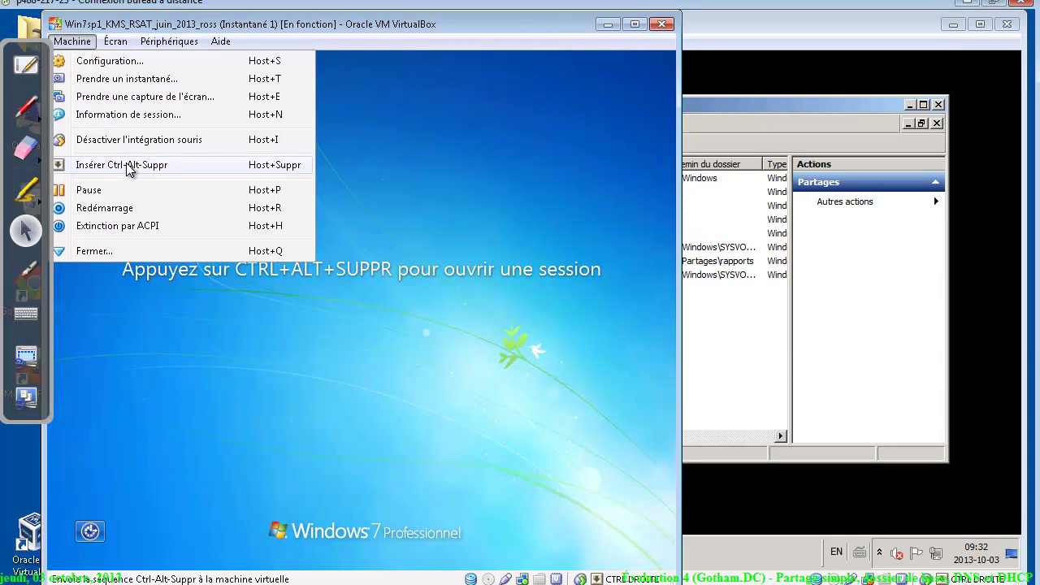
{"action": "left_click", "coordinate": [129, 166]}
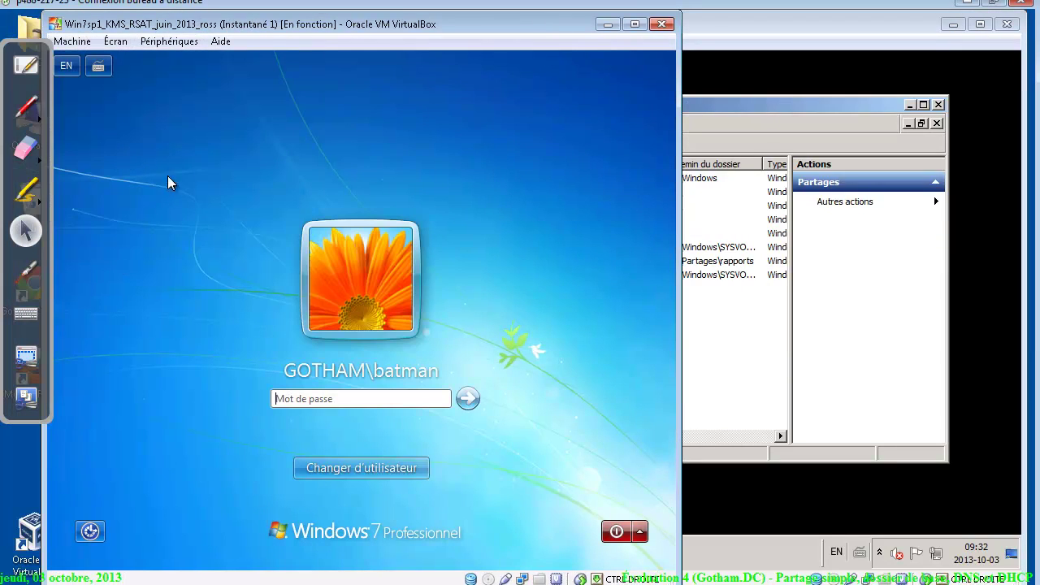
Log on to the Windows 7 client as another user, entering the test account's user name and password
{"action": "left_click", "coordinate": [401, 468]}
{"action": "left_click", "coordinate": [434, 372]}
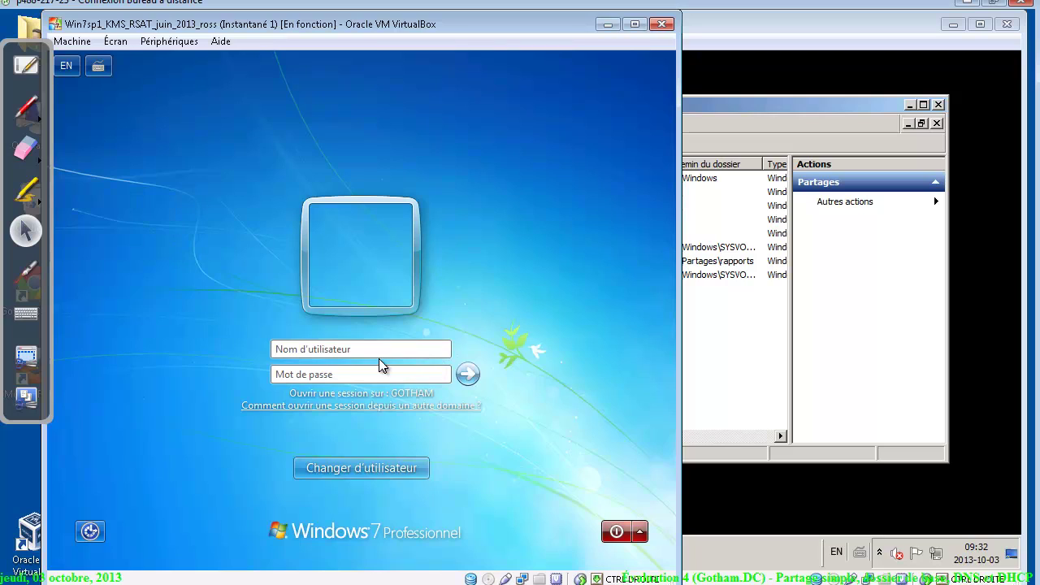
{"action": "type", "text": "tracy"}
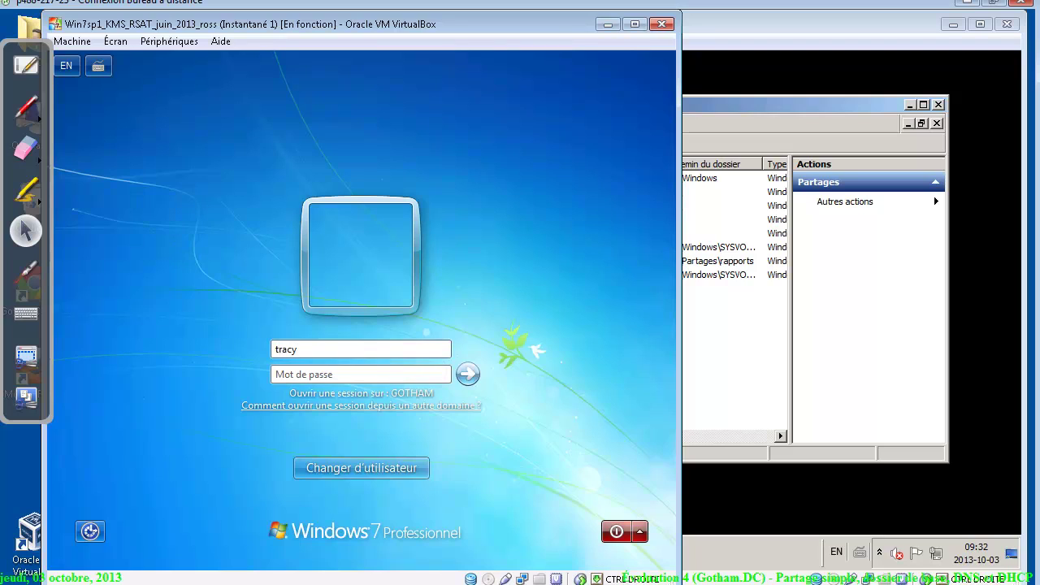
{"action": "type", "text": "Pa"}
{"action": "left_click", "coordinate": [374, 469]}
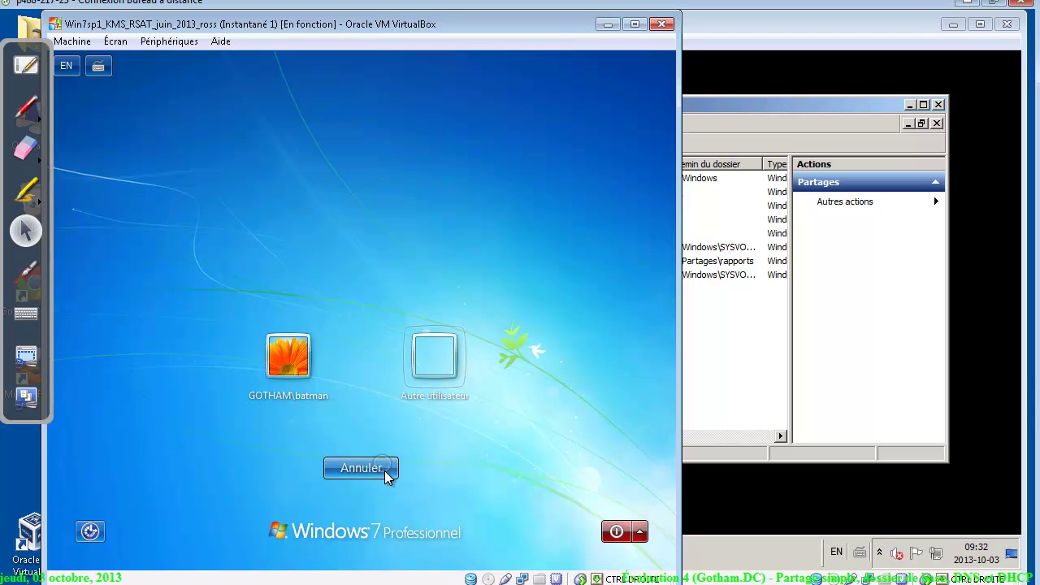
{"action": "left_click", "coordinate": [429, 361]}
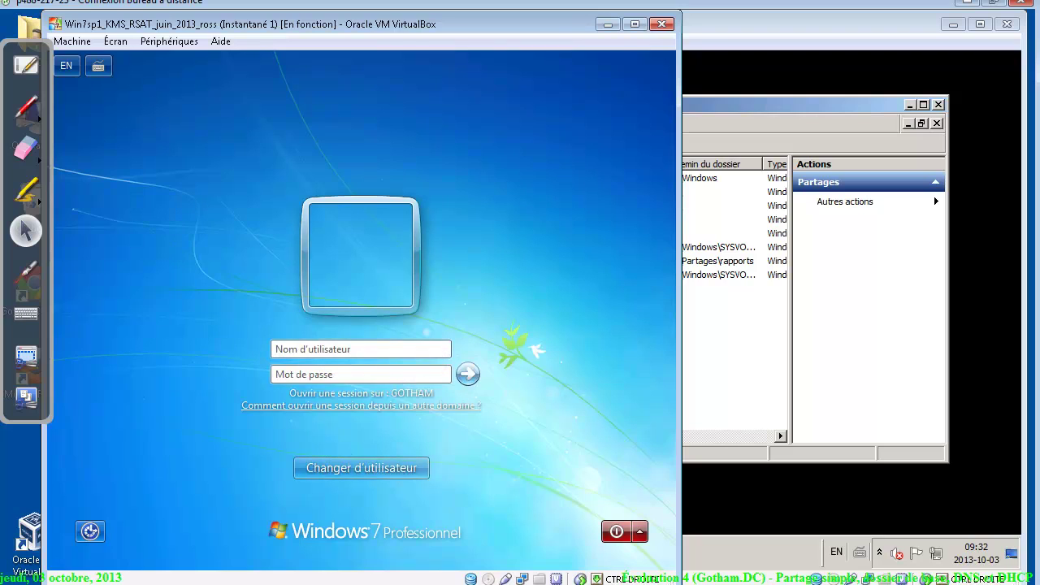
{"action": "type", "text": "tracy"}
{"action": "key", "text": "Tab"}
{"action": "type", "text": "Pa"}
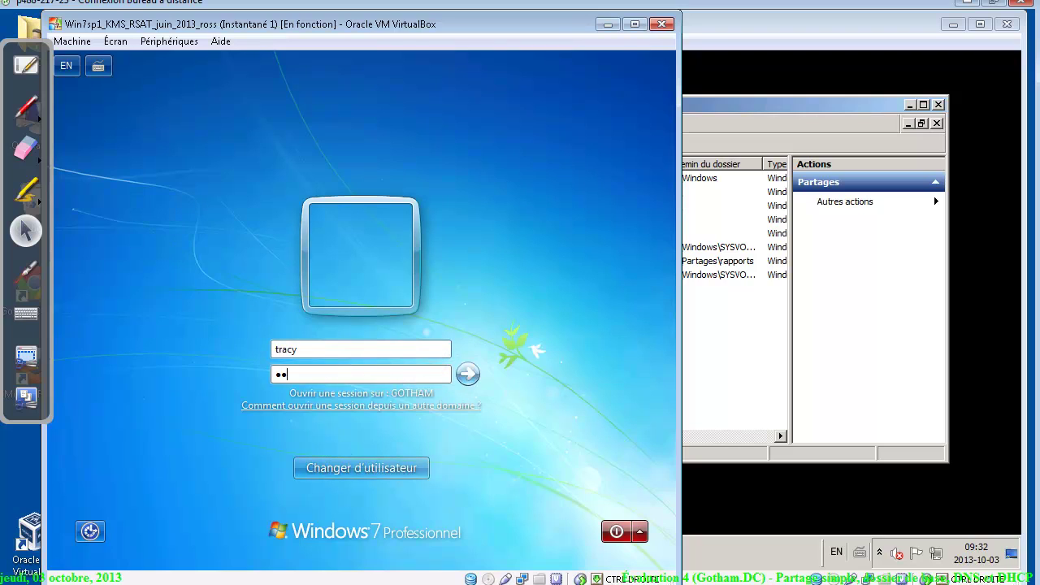
{"action": "type", "text": "$$w0rd"}
{"action": "left_click", "coordinate": [464, 374]}
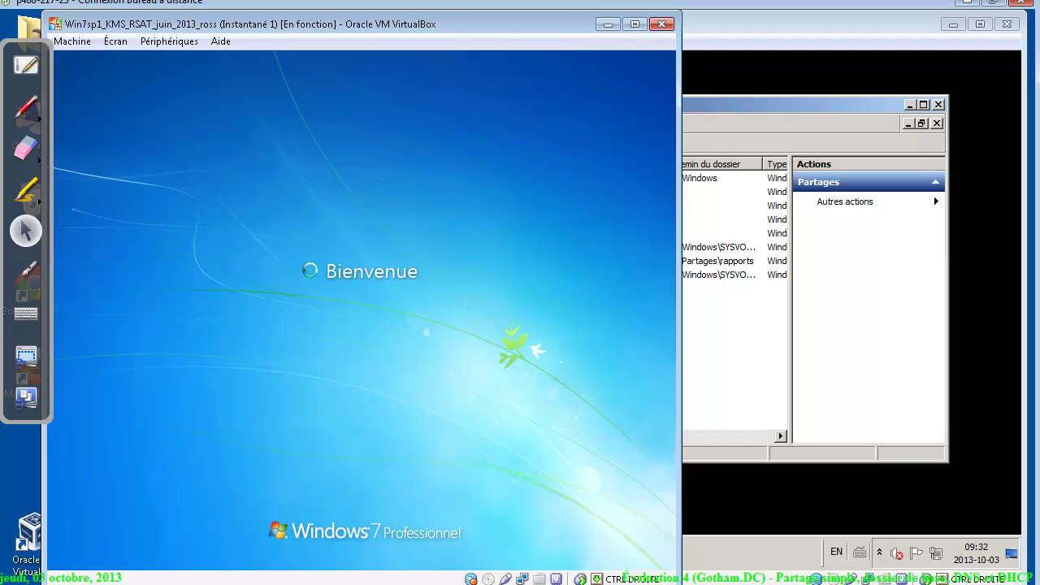
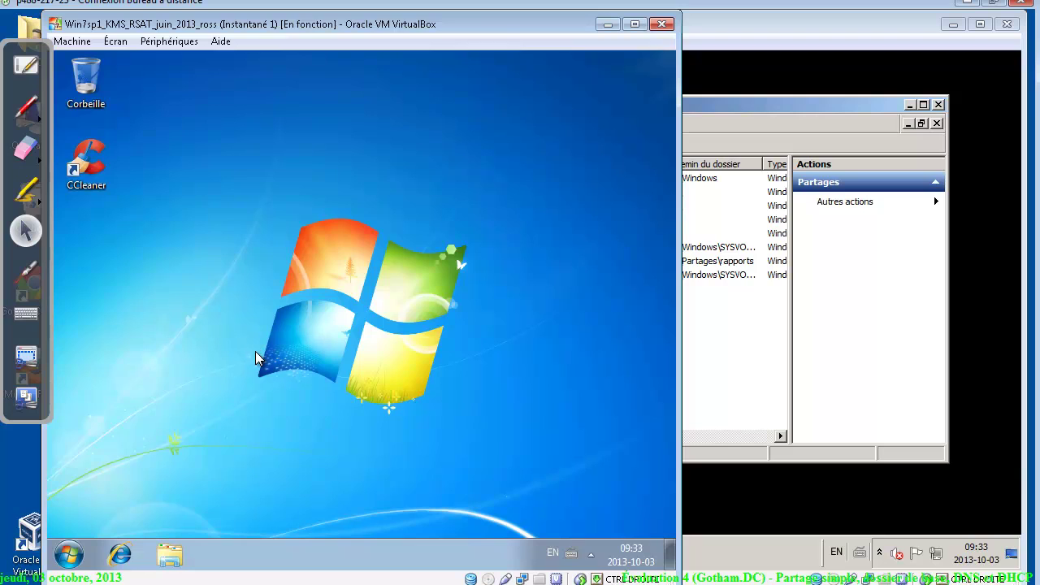
Search for \\srv-dc1 from the Start menu and open its rapports share
{"action": "left_click", "coordinate": [70, 555]}
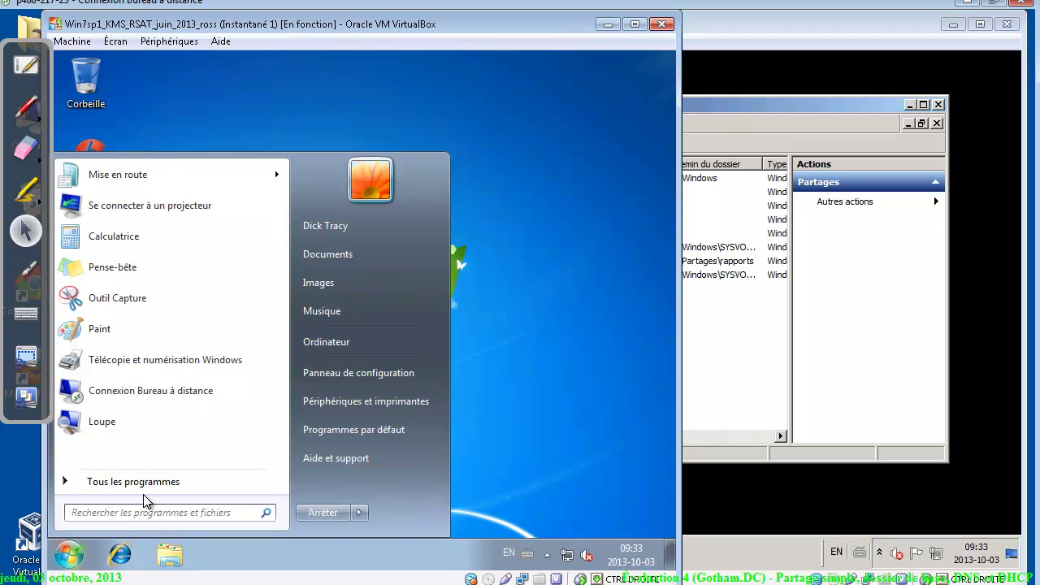
{"action": "type", "text": "\\\\"}
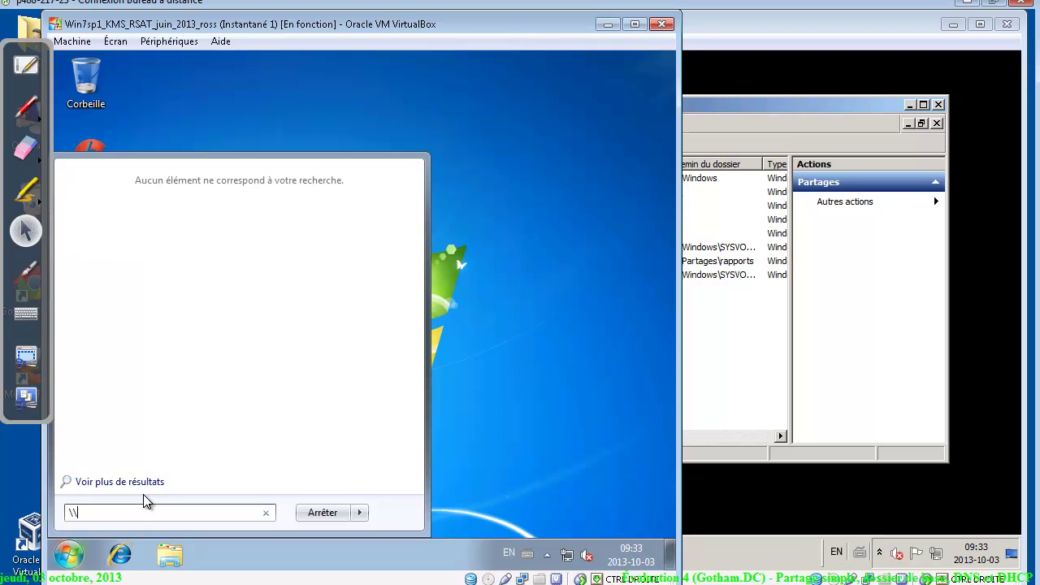
{"action": "type", "text": "srv-dc1"}
{"action": "key", "text": "Return"}
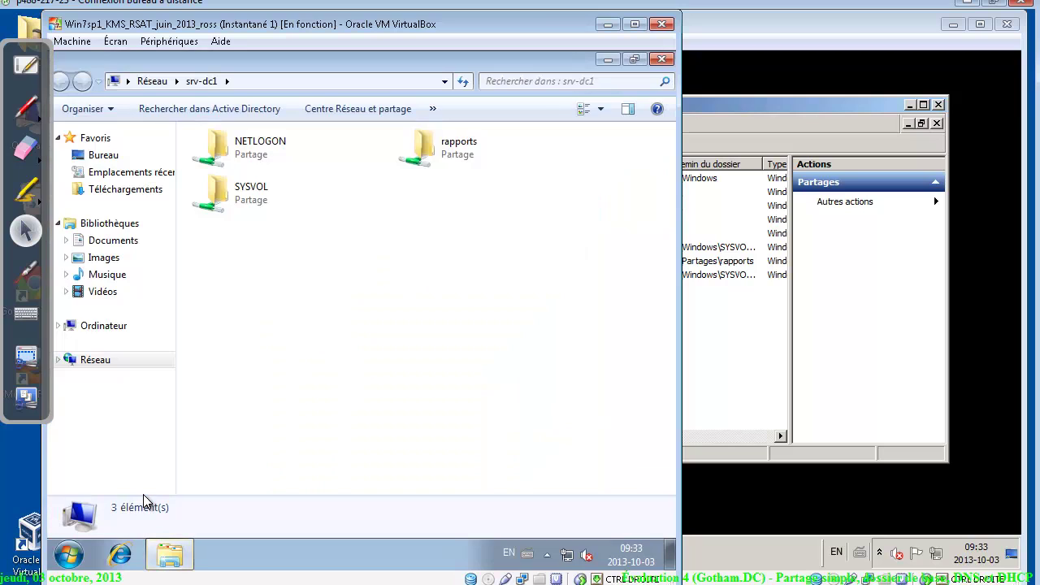
{"action": "left_click", "coordinate": [446, 156]}
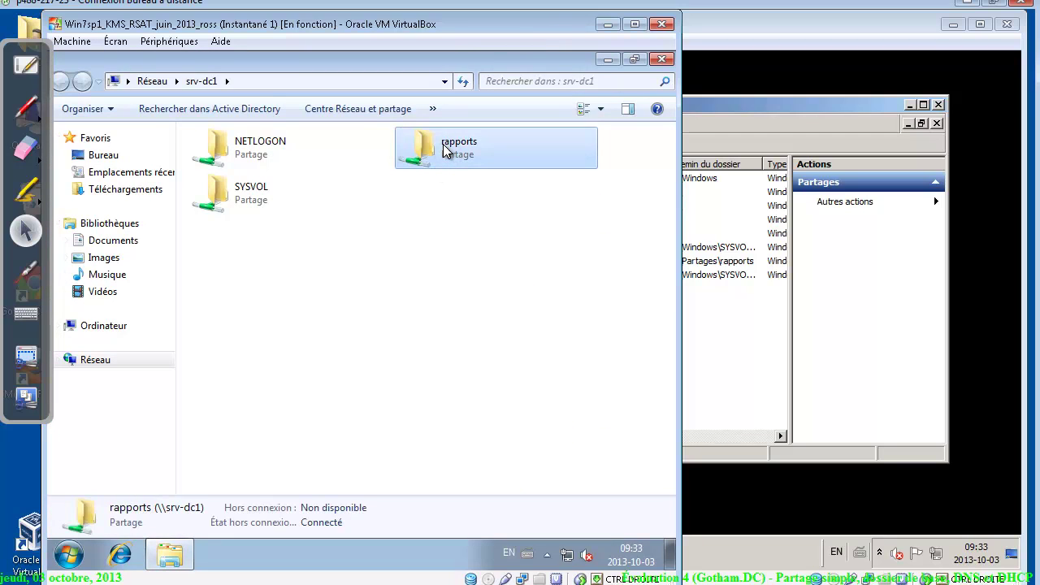
{"action": "double_click", "coordinate": [445, 148]}
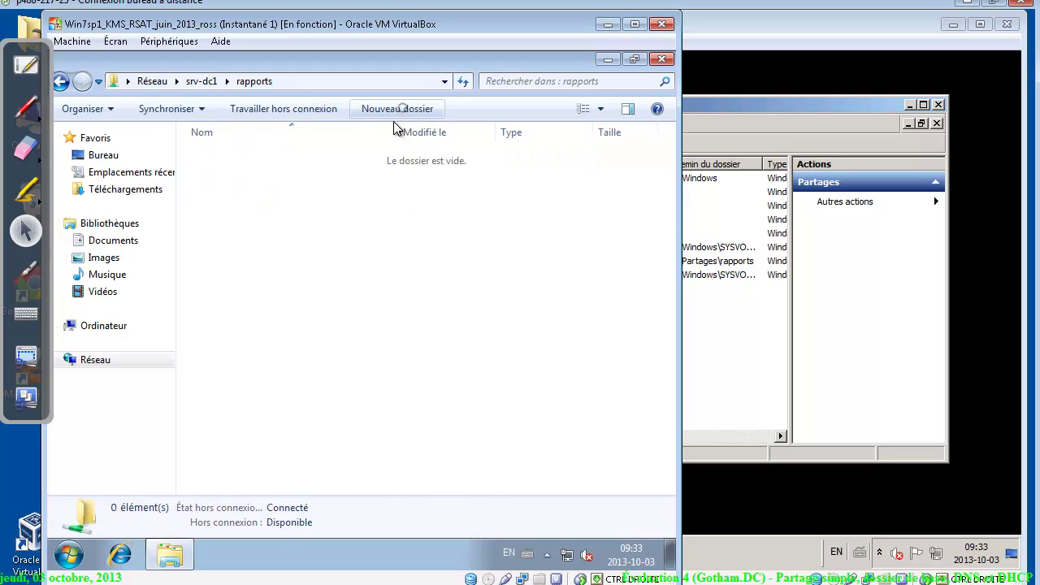
Create a new folder in rapports named after the logged-in user
{"action": "left_click", "coordinate": [397, 108]}
{"action": "type", "text": "dick"}
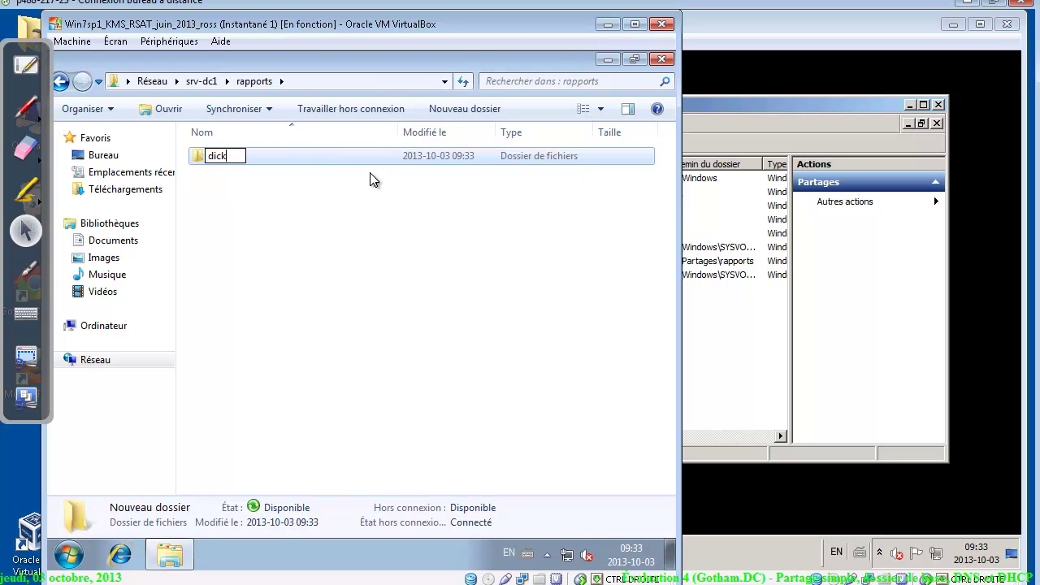
{"action": "key", "text": "Return"}
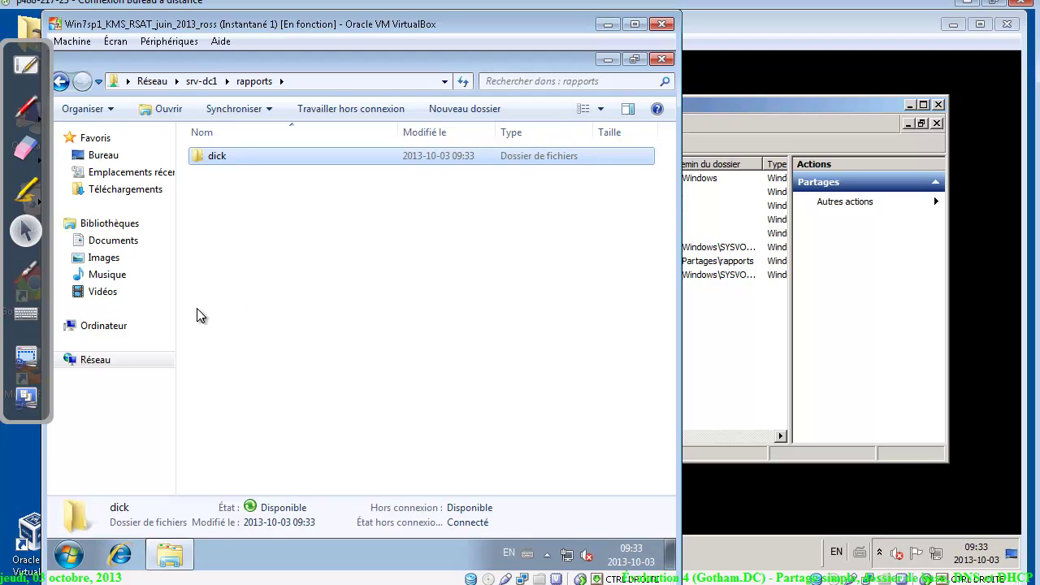
{"action": "left_click", "coordinate": [69, 554]}
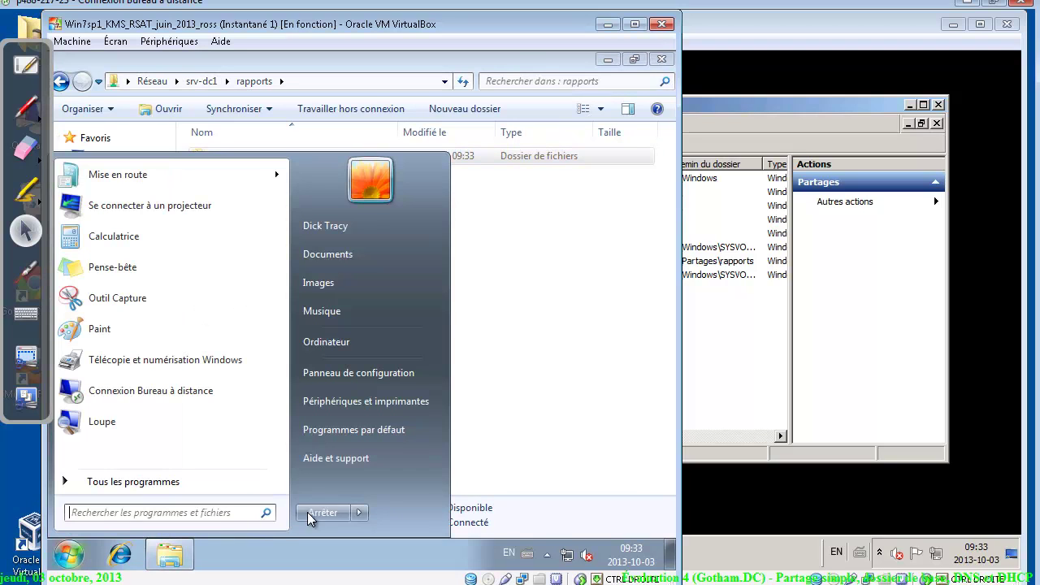
Log off and sign in to the VM as another domain user with that account's password
{"action": "left_click", "coordinate": [360, 513]}
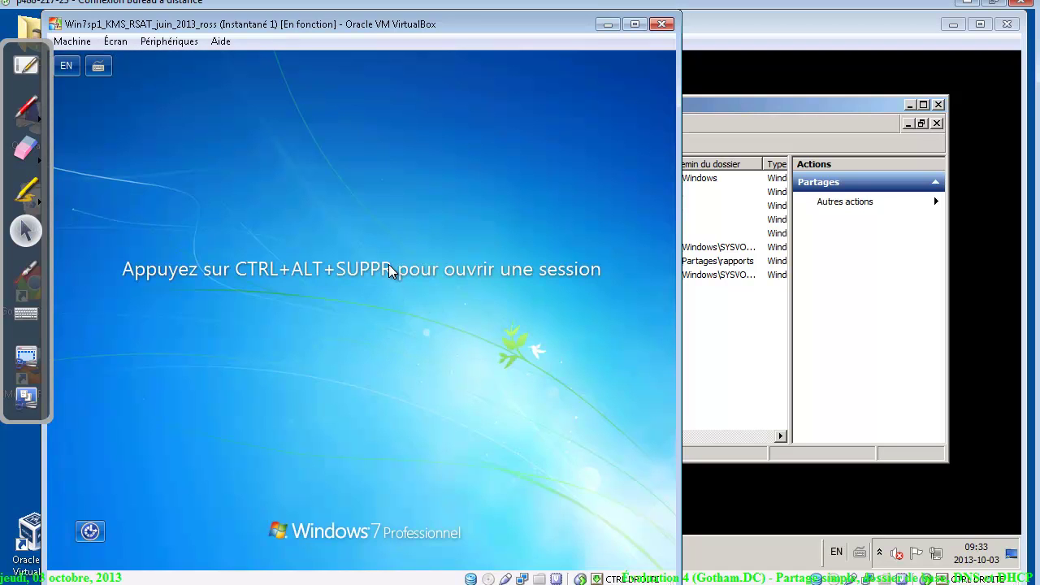
{"action": "left_click", "coordinate": [73, 41]}
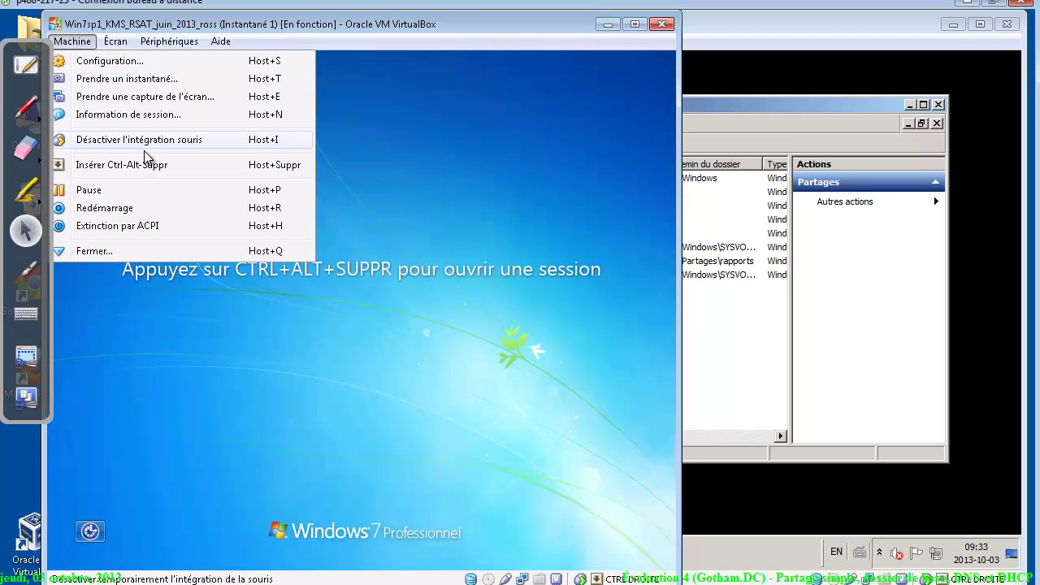
{"action": "left_click", "coordinate": [148, 165]}
{"action": "left_click", "coordinate": [348, 469]}
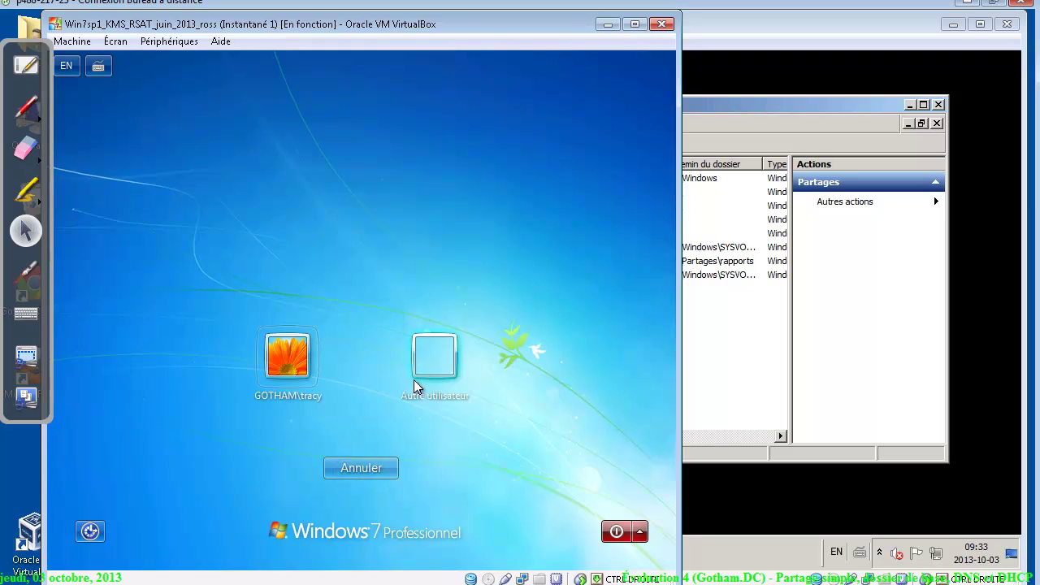
{"action": "left_click", "coordinate": [419, 384]}
{"action": "type", "text": "batm"}
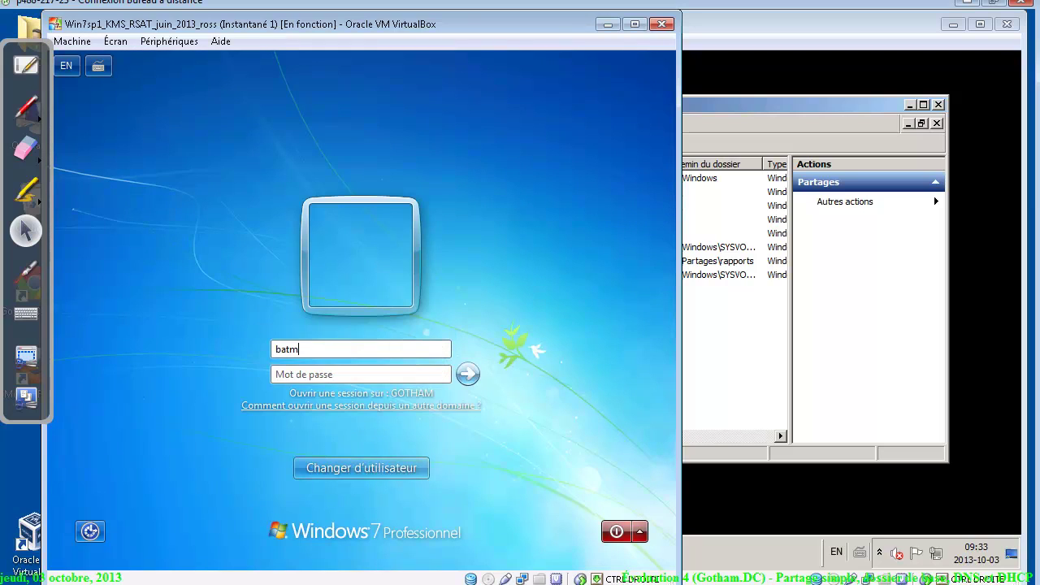
{"action": "type", "text": "••"}
{"action": "key", "text": "Return"}
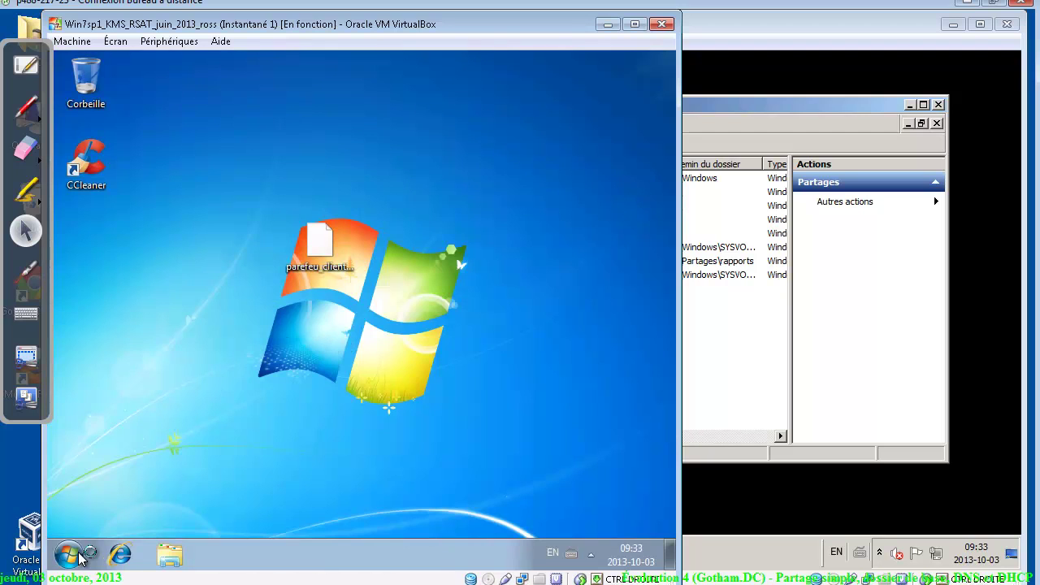
Open \\srv-dc1\rapports and confirm creating a new folder there is access-denied
{"action": "left_click", "coordinate": [79, 555]}
{"action": "type", "text": "\\\\"}
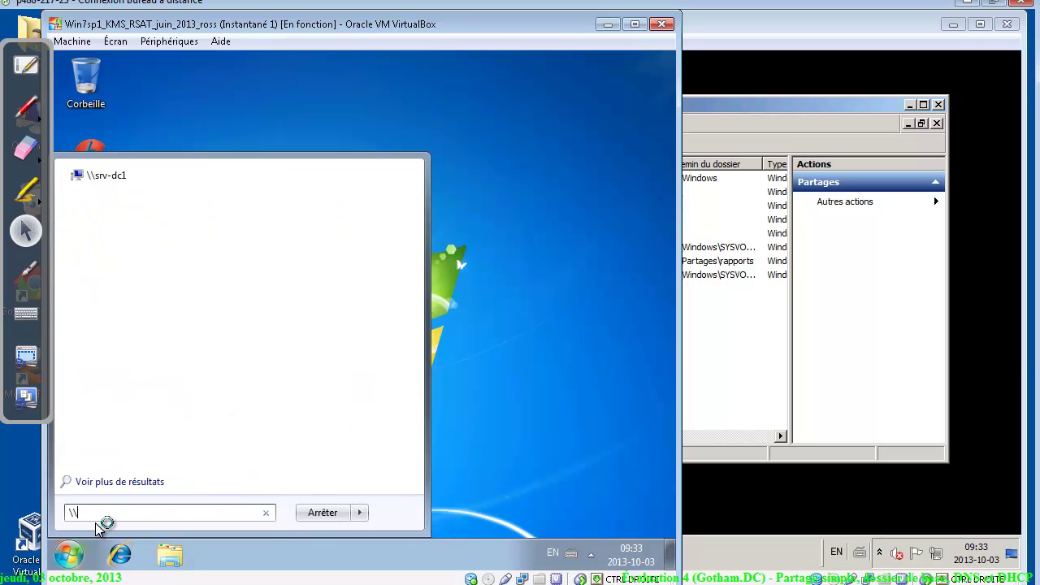
{"action": "type", "text": "srv-"}
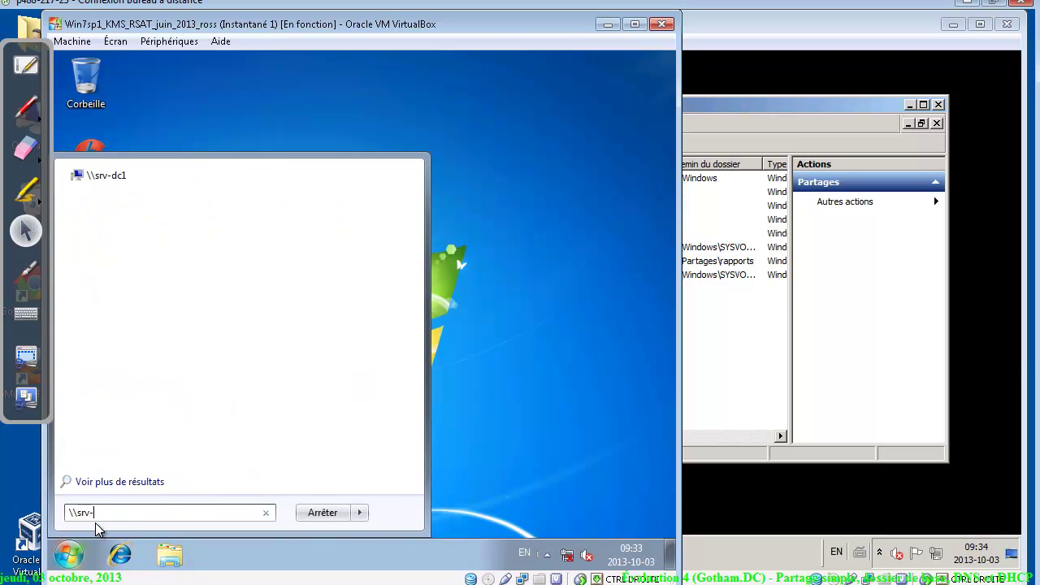
{"action": "key", "text": "Return"}
{"action": "double_click", "coordinate": [466, 148]}
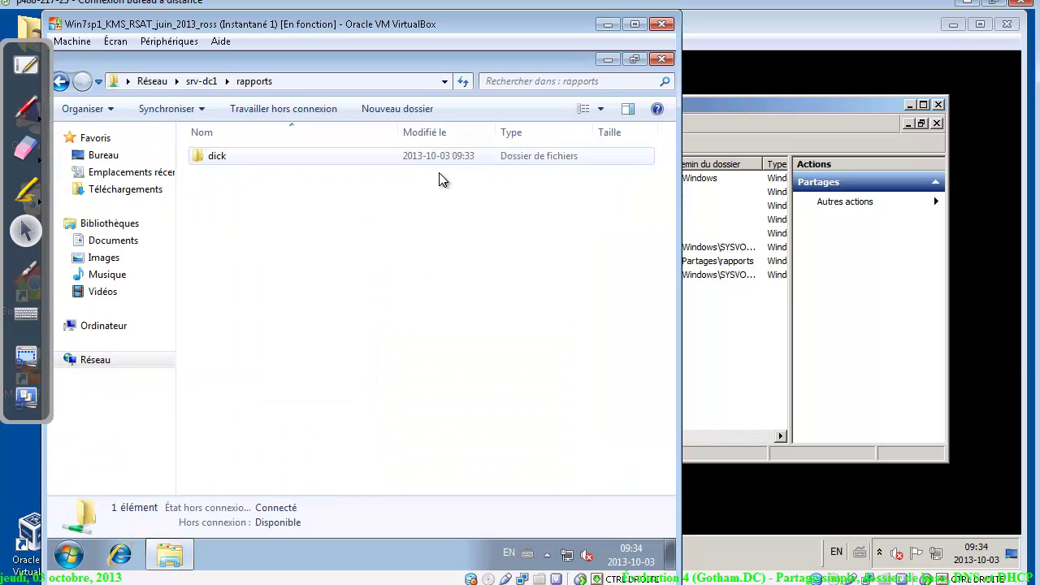
{"action": "double_click", "coordinate": [243, 157]}
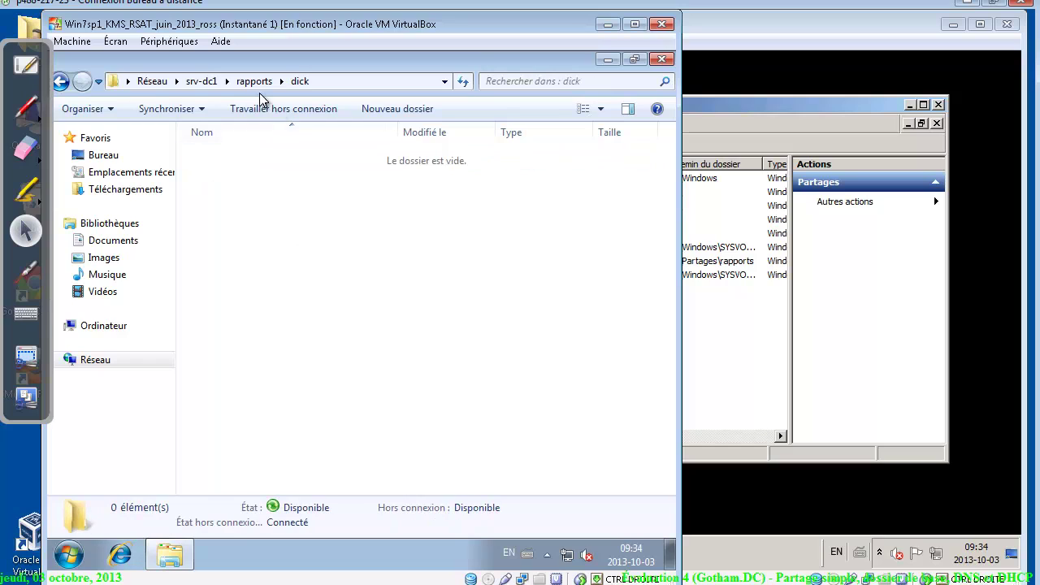
{"action": "left_click", "coordinate": [62, 82]}
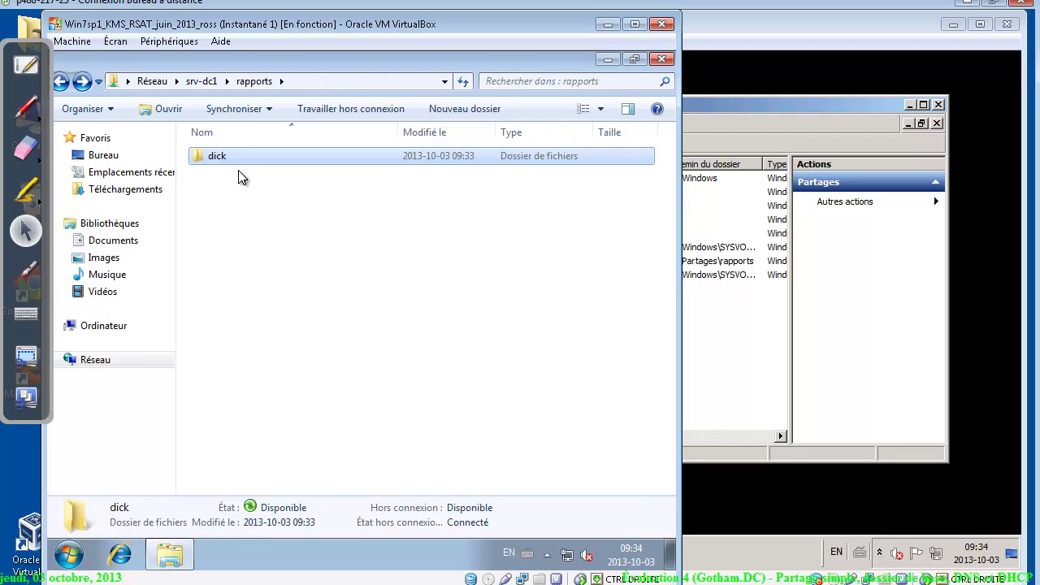
{"action": "right_click", "coordinate": [238, 170]}
{"action": "left_click", "coordinate": [409, 116]}
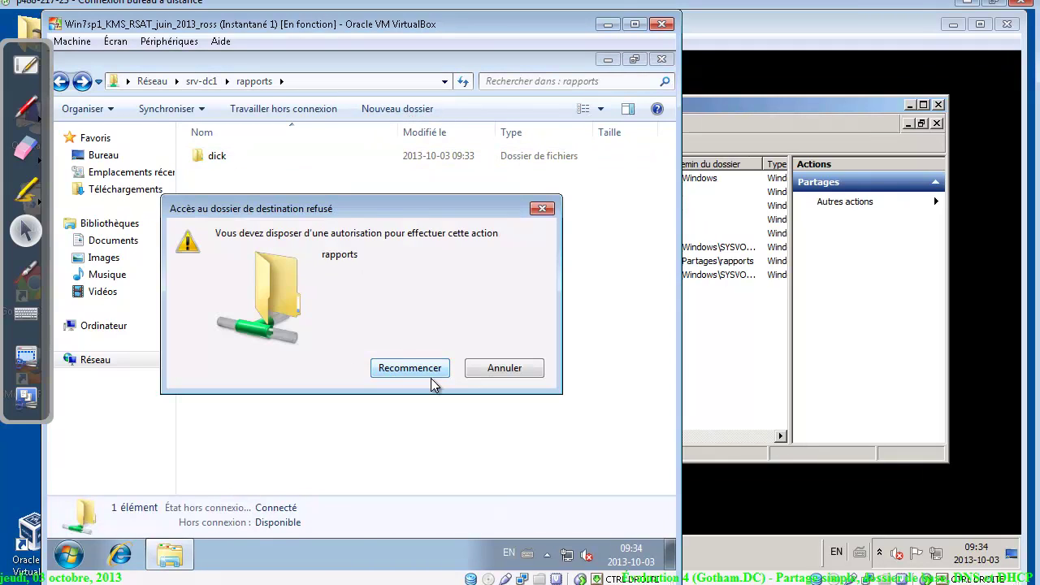
{"action": "left_click", "coordinate": [507, 371]}
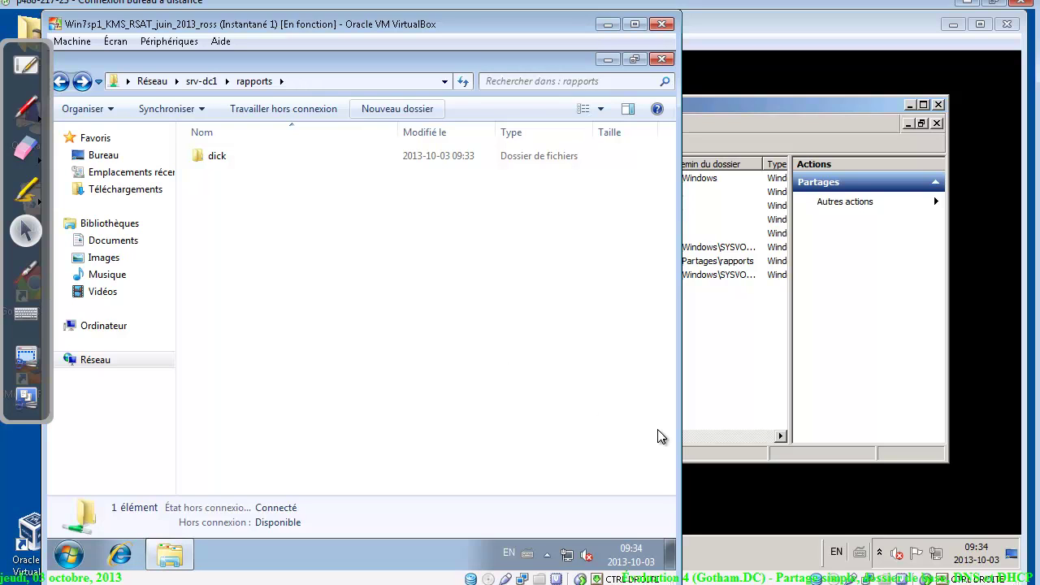
{"action": "key", "text": "alt+Tab"}
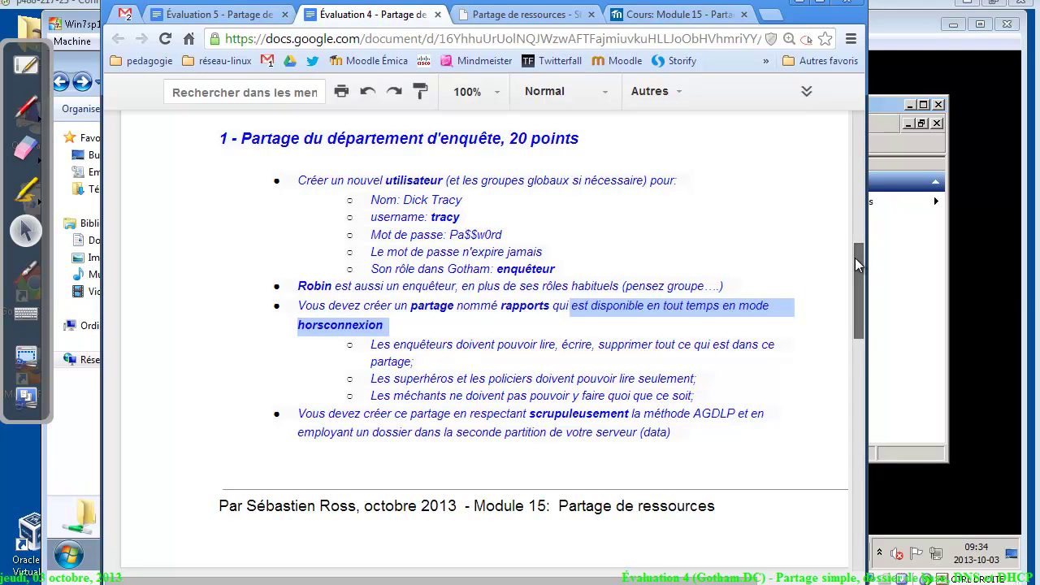
Scroll to section 2 'Dossier de base', annotate 'redir dossier' and 'profil itinérant', then erase the ink
{"action": "left_click_drag", "start_coordinate": [854, 258], "coordinate": [858, 357]}
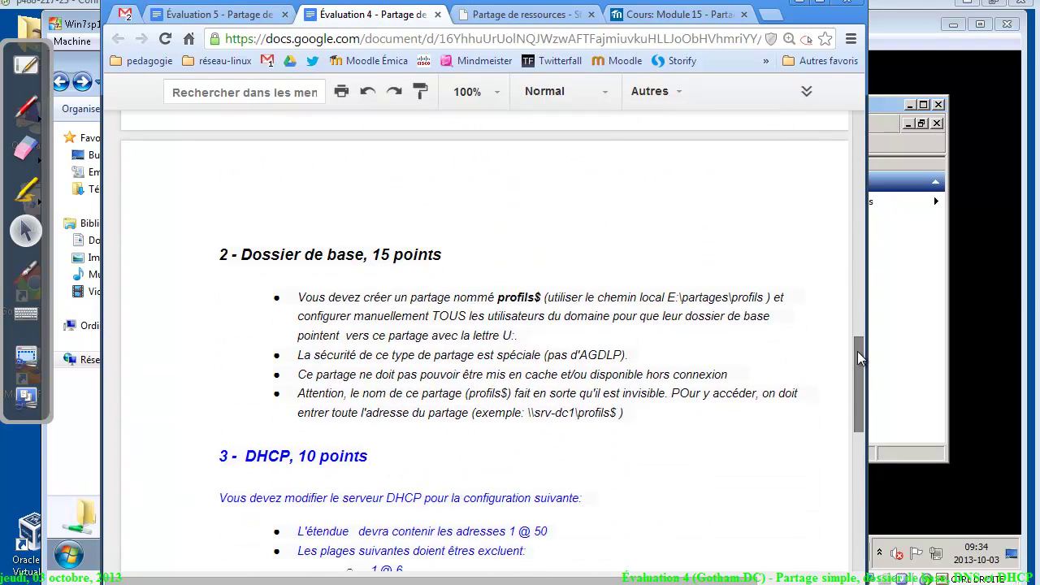
{"action": "left_click", "coordinate": [420, 255]}
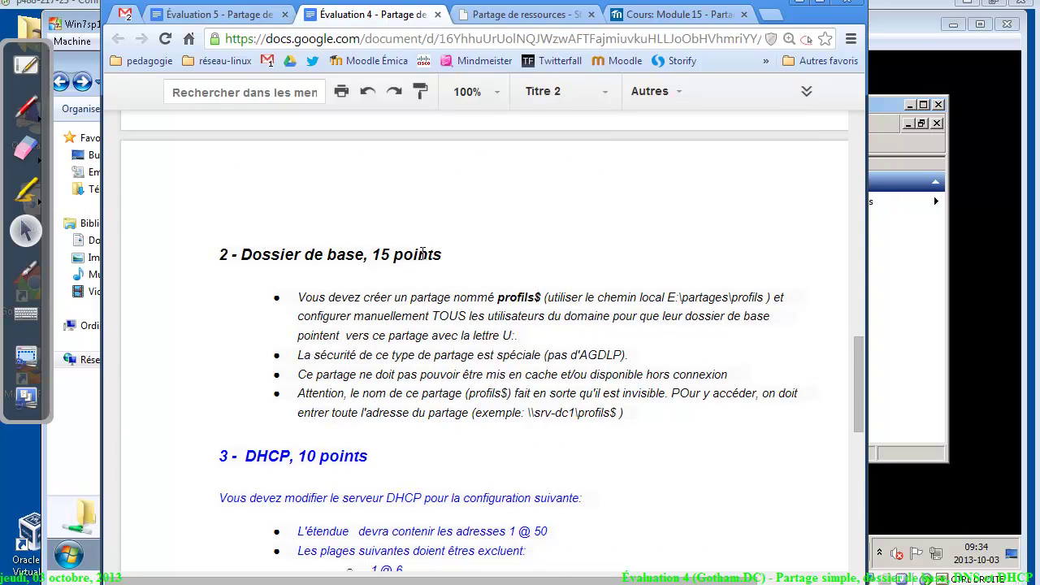
{"action": "left_click", "coordinate": [26, 105]}
{"action": "mouse_move", "coordinate": [234, 193]}
{"action": "left_mouse_down"}
{"action": "mouse_move", "coordinate": [209, 203]}
{"action": "mouse_move", "coordinate": [306, 179]}
{"action": "mouse_move", "coordinate": [378, 209]}
{"action": "mouse_move", "coordinate": [441, 204]}
{"action": "mouse_move", "coordinate": [597, 173]}
{"action": "mouse_move", "coordinate": [588, 167]}
{"action": "mouse_move", "coordinate": [657, 167]}
{"action": "mouse_move", "coordinate": [659, 202]}
{"action": "mouse_move", "coordinate": [680, 193]}
{"action": "mouse_move", "coordinate": [727, 203]}
{"action": "mouse_move", "coordinate": [782, 149]}
{"action": "mouse_move", "coordinate": [687, 239]}
{"action": "mouse_move", "coordinate": [717, 228]}
{"action": "mouse_move", "coordinate": [558, 280]}
{"action": "mouse_move", "coordinate": [598, 310]}
{"action": "mouse_move", "coordinate": [725, 288]}
{"action": "left_mouse_up"}
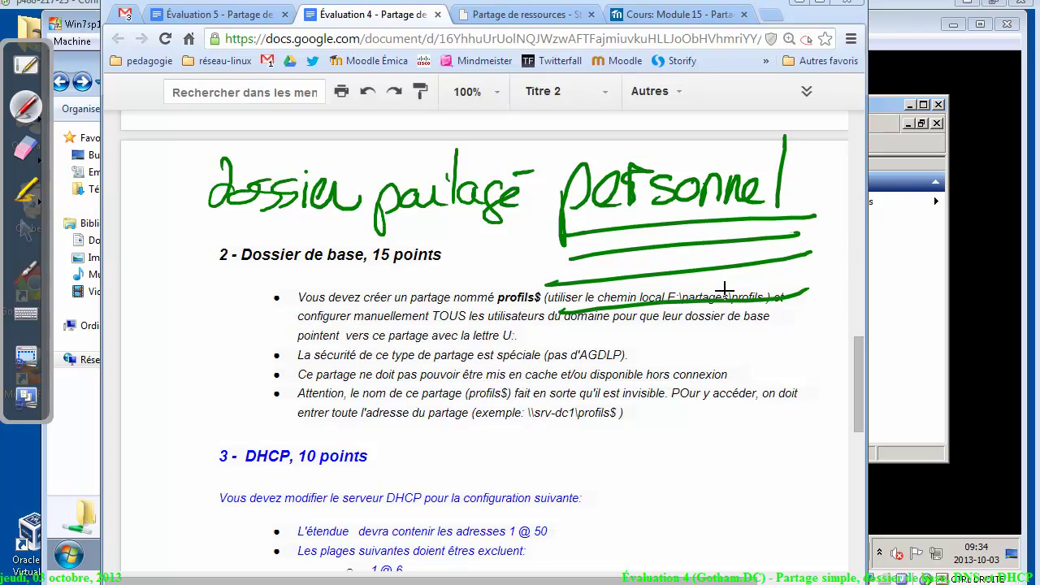
{"action": "mouse_move", "coordinate": [781, 119]}
{"action": "left_mouse_down"}
{"action": "mouse_move", "coordinate": [489, 47]}
{"action": "mouse_move", "coordinate": [506, 311]}
{"action": "mouse_move", "coordinate": [714, 79]}
{"action": "left_mouse_up"}
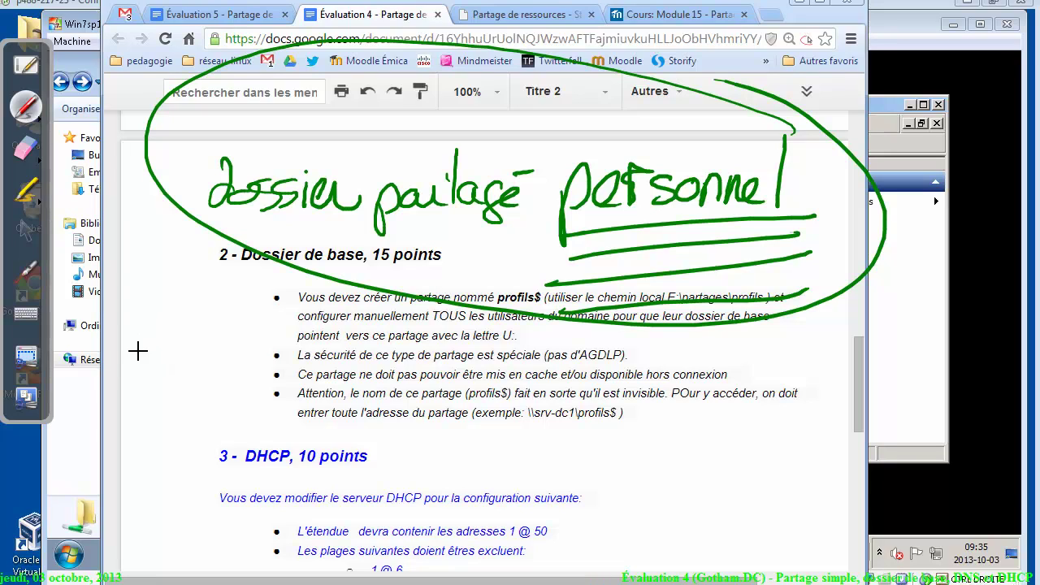
{"action": "mouse_move", "coordinate": [139, 351]}
{"action": "left_mouse_down"}
{"action": "mouse_move", "coordinate": [125, 329]}
{"action": "mouse_move", "coordinate": [125, 339]}
{"action": "mouse_move", "coordinate": [205, 345]}
{"action": "mouse_move", "coordinate": [264, 301]}
{"action": "mouse_move", "coordinate": [342, 335]}
{"action": "mouse_move", "coordinate": [388, 323]}
{"action": "left_mouse_up"}
{"action": "left_click_drag", "start_coordinate": [137, 369], "coordinate": [374, 347]}
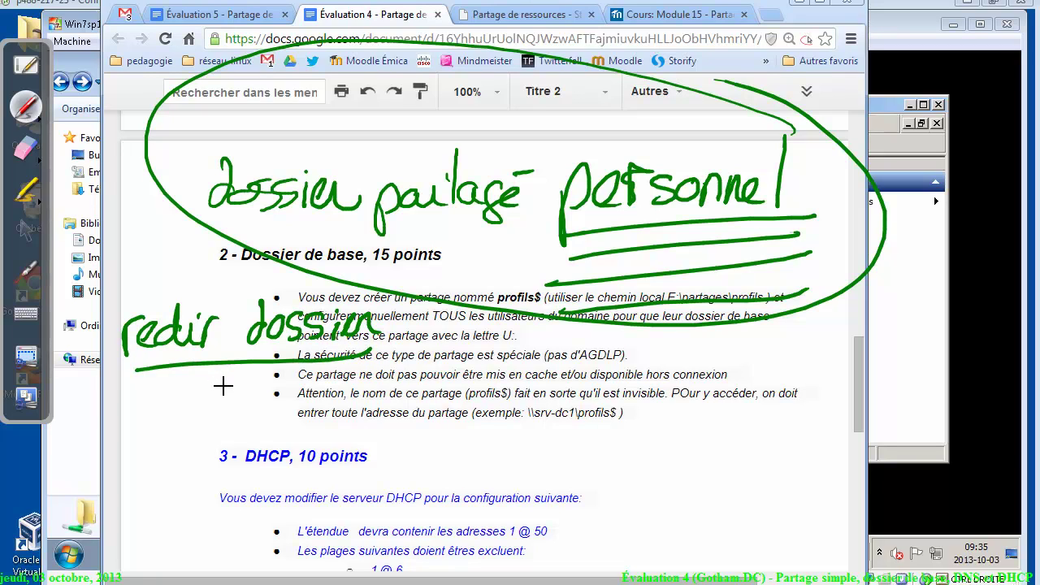
{"action": "mouse_move", "coordinate": [654, 347]}
{"action": "left_mouse_down"}
{"action": "mouse_move", "coordinate": [659, 388]}
{"action": "mouse_move", "coordinate": [739, 339]}
{"action": "mouse_move", "coordinate": [759, 360]}
{"action": "mouse_move", "coordinate": [812, 372]}
{"action": "mouse_move", "coordinate": [853, 348]}
{"action": "mouse_move", "coordinate": [856, 405]}
{"action": "mouse_move", "coordinate": [931, 400]}
{"action": "mouse_move", "coordinate": [957, 418]}
{"action": "mouse_move", "coordinate": [984, 415]}
{"action": "left_mouse_up"}
{"action": "left_click_drag", "start_coordinate": [933, 442], "coordinate": [642, 423]}
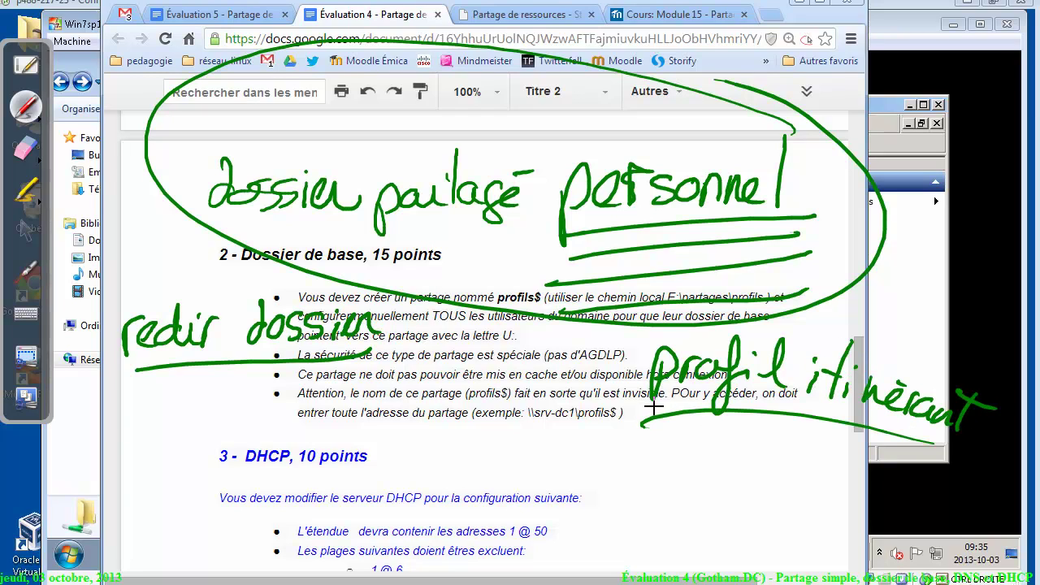
{"action": "left_click_drag", "start_coordinate": [365, 279], "coordinate": [380, 282]}
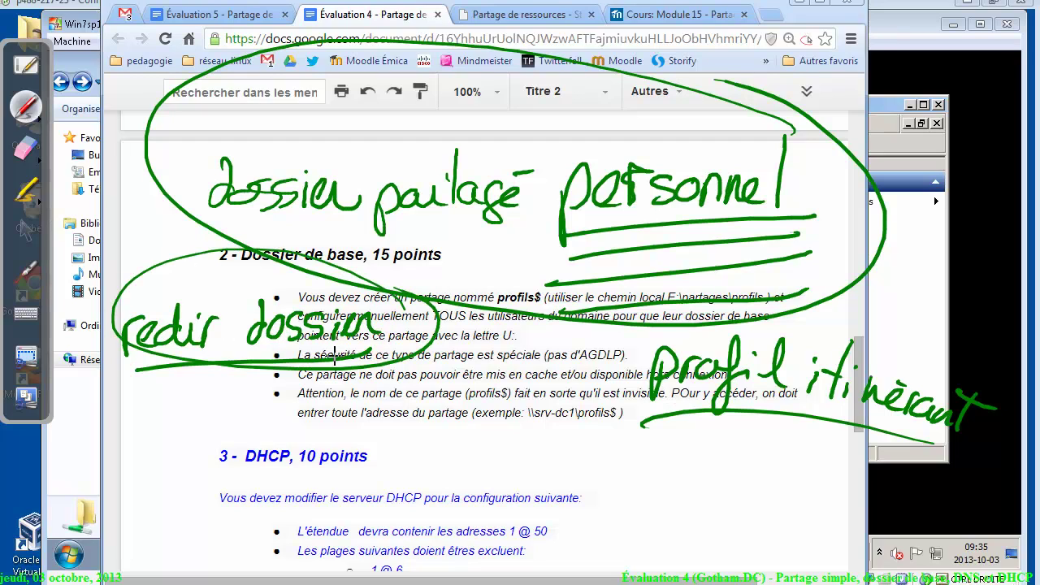
{"action": "left_click", "coordinate": [26, 148]}
{"action": "mouse_move", "coordinate": [341, 203]}
{"action": "left_mouse_down"}
{"action": "mouse_move", "coordinate": [205, 270]}
{"action": "mouse_move", "coordinate": [341, 190]}
{"action": "mouse_move", "coordinate": [406, 82]}
{"action": "mouse_move", "coordinate": [824, 267]}
{"action": "mouse_move", "coordinate": [459, 254]}
{"action": "mouse_move", "coordinate": [902, 374]}
{"action": "left_mouse_up"}
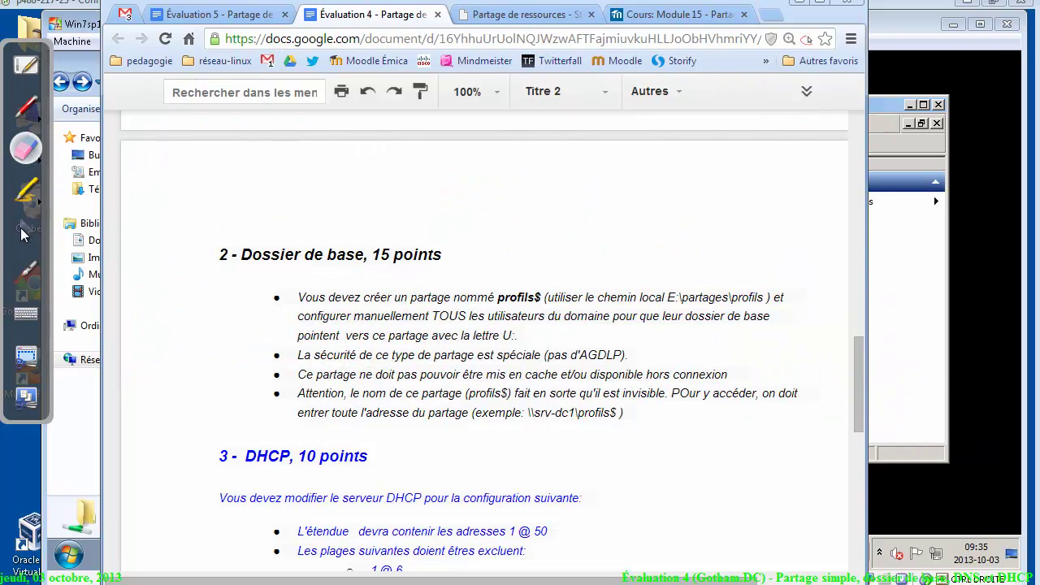
{"action": "left_click", "coordinate": [24, 231]}
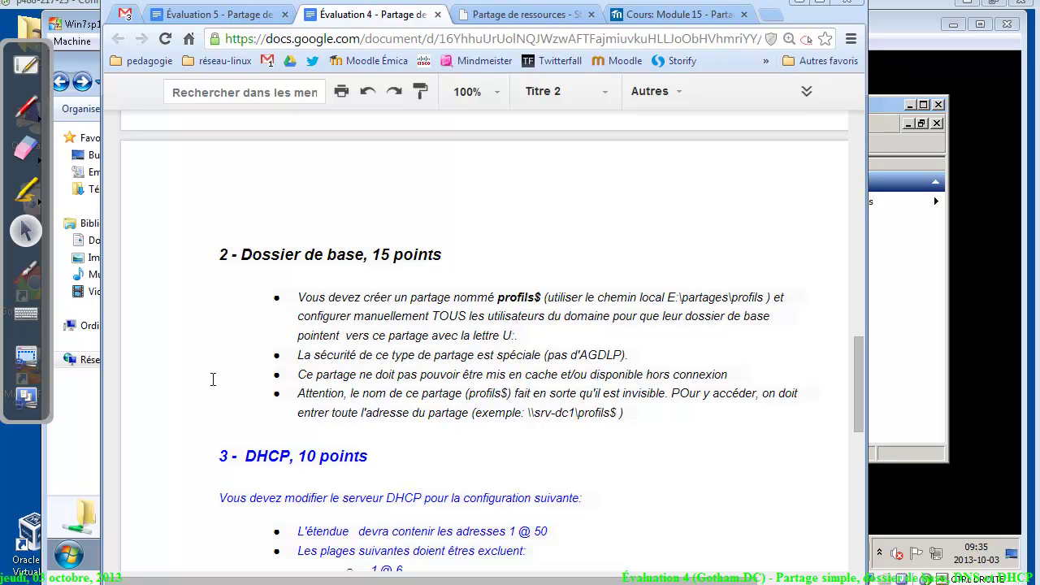
{"action": "left_click", "coordinate": [33, 113]}
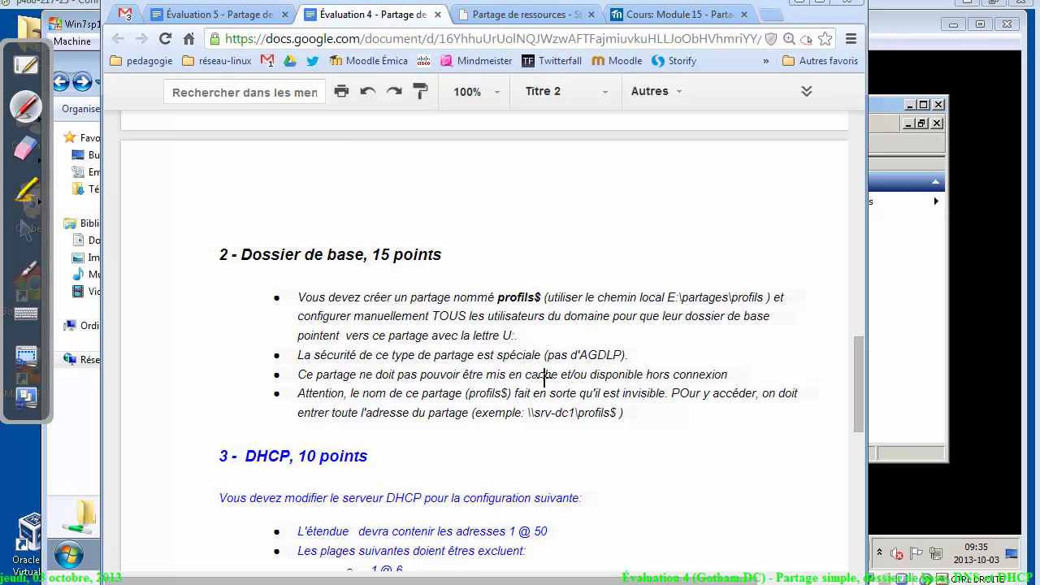
{"action": "mouse_move", "coordinate": [568, 380]}
{"action": "left_mouse_down"}
{"action": "mouse_move", "coordinate": [557, 400]}
{"action": "mouse_move", "coordinate": [615, 387]}
{"action": "mouse_move", "coordinate": [680, 401]}
{"action": "mouse_move", "coordinate": [749, 391]}
{"action": "mouse_move", "coordinate": [704, 357]}
{"action": "left_mouse_up"}
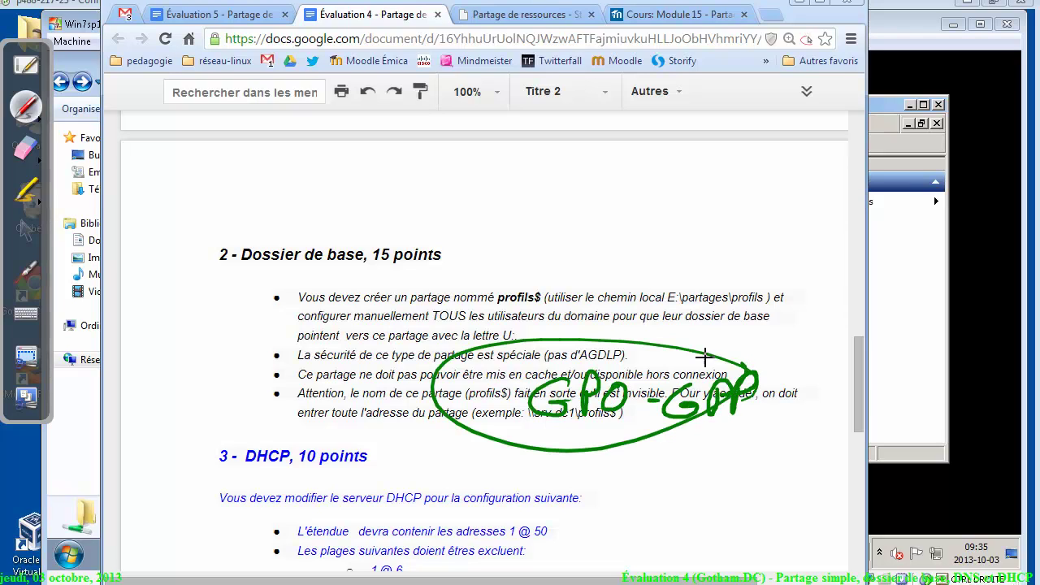
{"action": "left_click", "coordinate": [26, 147]}
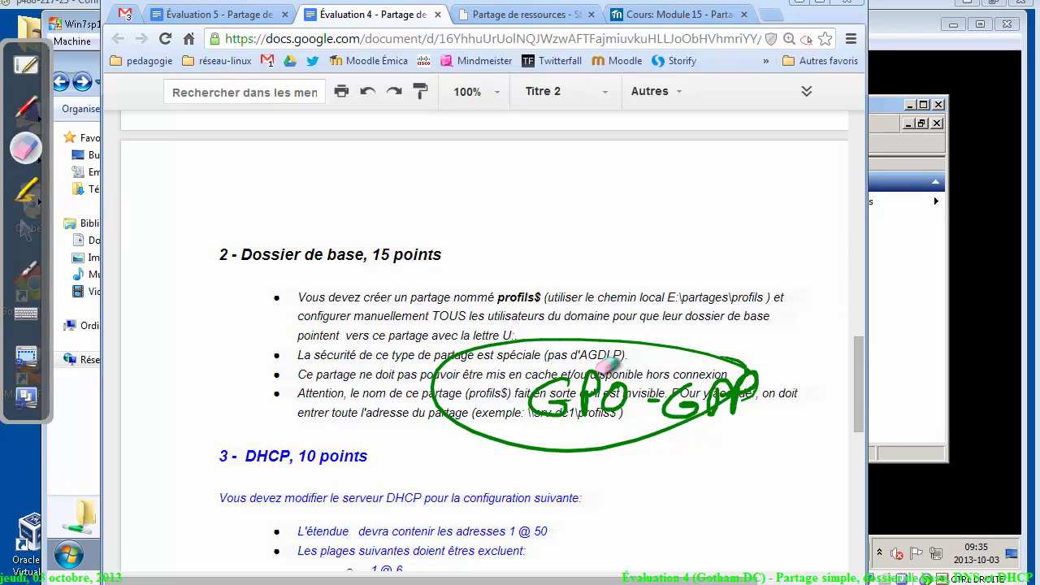
{"action": "mouse_move", "coordinate": [606, 367]}
{"action": "left_mouse_down"}
{"action": "mouse_move", "coordinate": [603, 441]}
{"action": "mouse_move", "coordinate": [610, 352]}
{"action": "left_mouse_up"}
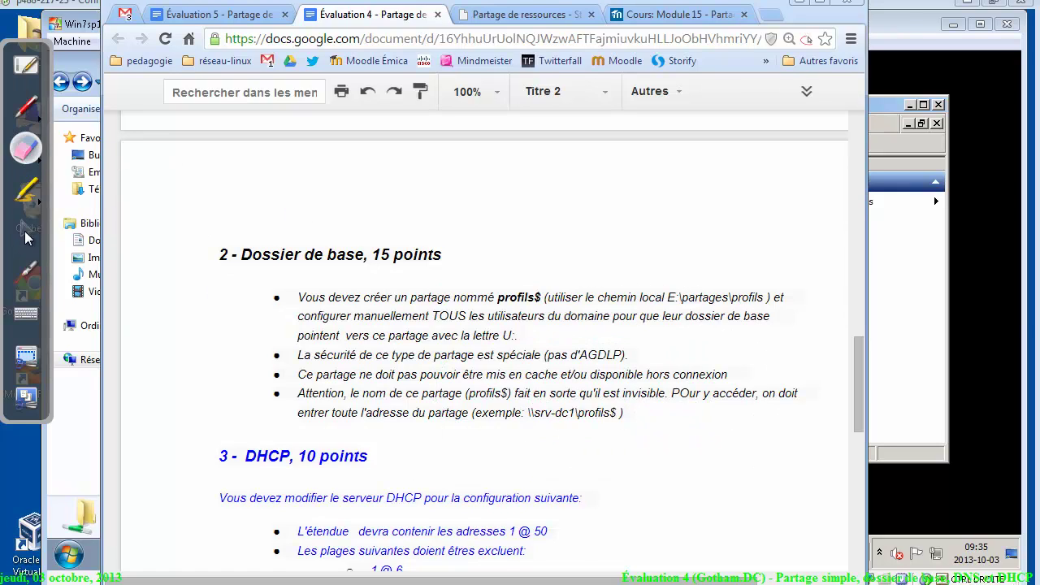
{"action": "left_click", "coordinate": [26, 231]}
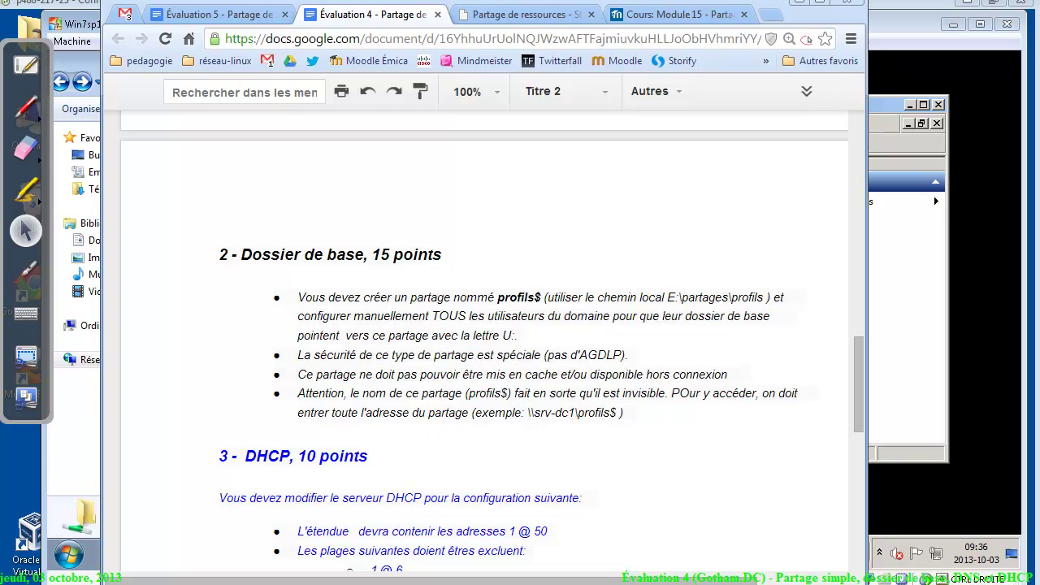
Scroll the home-folder sharing PDF guide down to section 1.2.3, then set it aside
{"action": "left_click", "coordinate": [470, 546]}
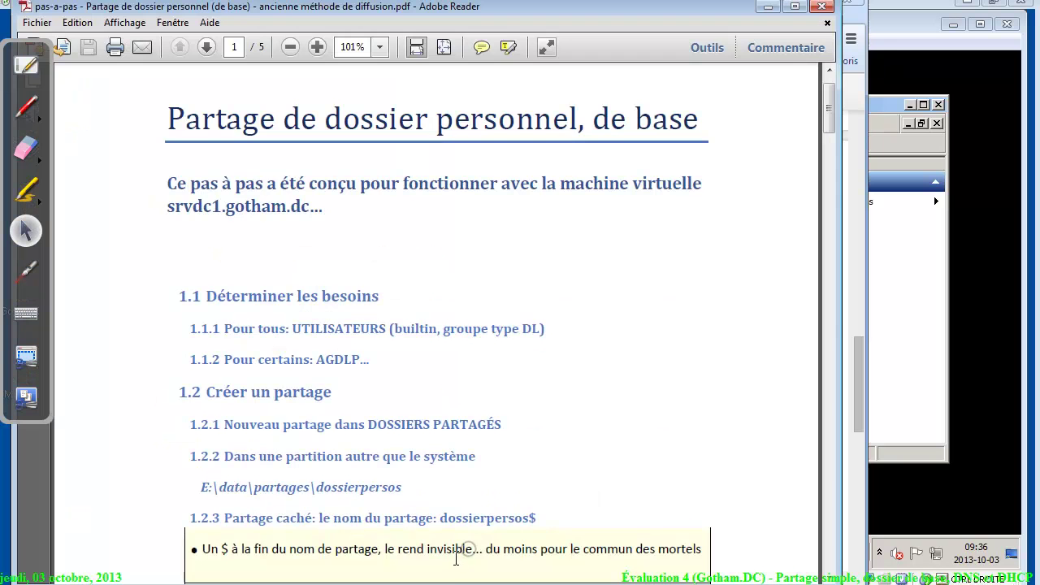
{"action": "scroll", "coordinate": [832, 104], "scroll_direction": "up", "scroll_amount": 1}
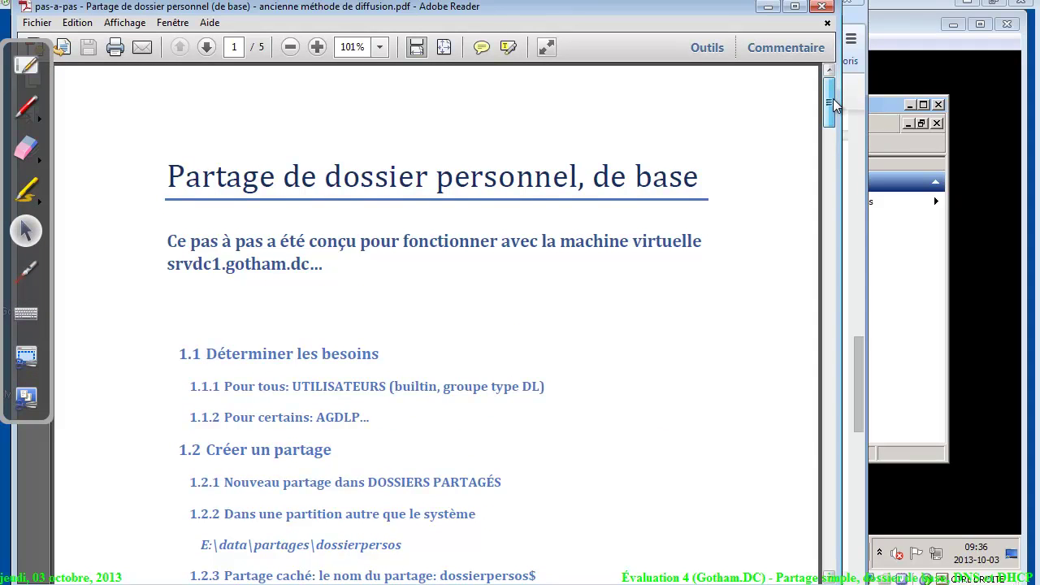
{"action": "scroll", "coordinate": [525, 244], "scroll_direction": "down", "scroll_amount": 2}
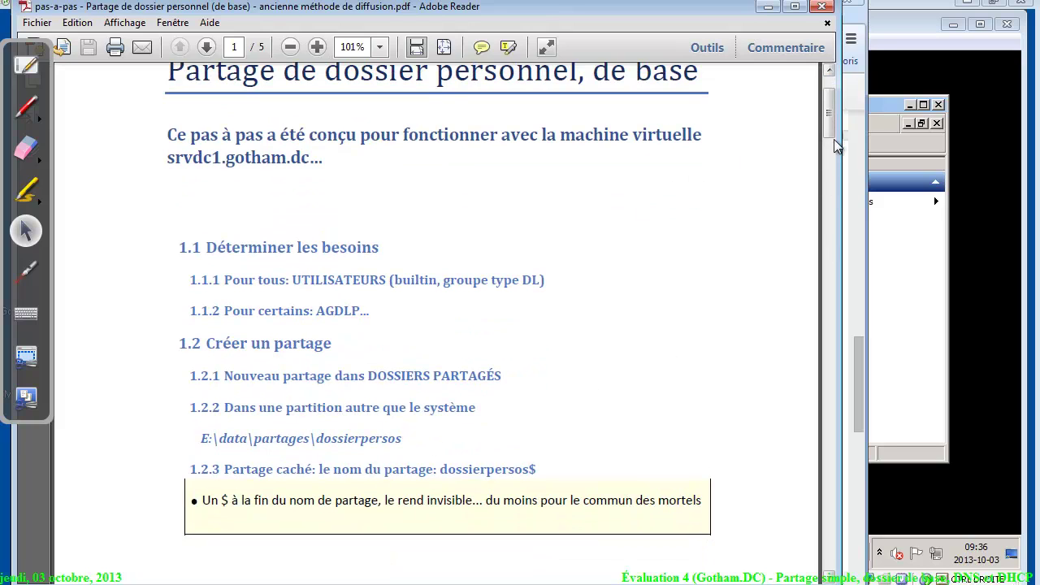
{"action": "left_click_drag", "start_coordinate": [829, 128], "coordinate": [851, 182]}
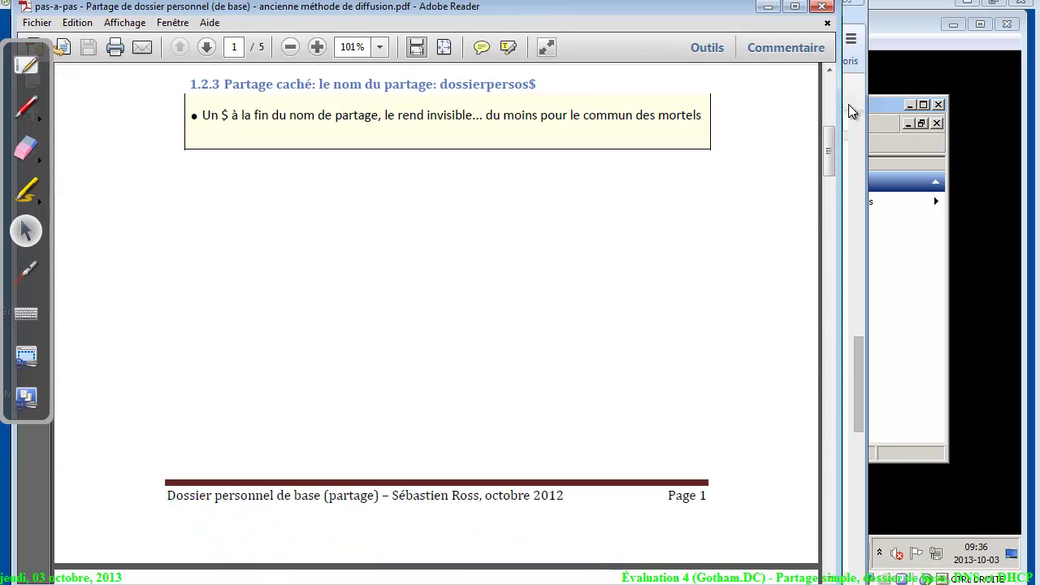
{"action": "left_click", "coordinate": [767, 7]}
Show the server's shares list and start the new shared-folder wizard
{"action": "left_click", "coordinate": [900, 333]}
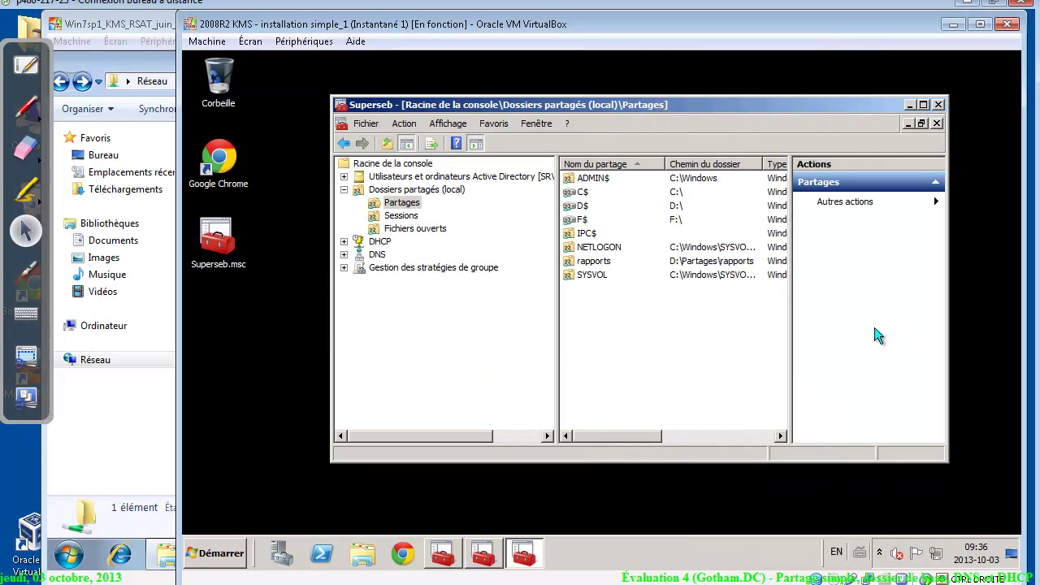
{"action": "left_click", "coordinate": [410, 202]}
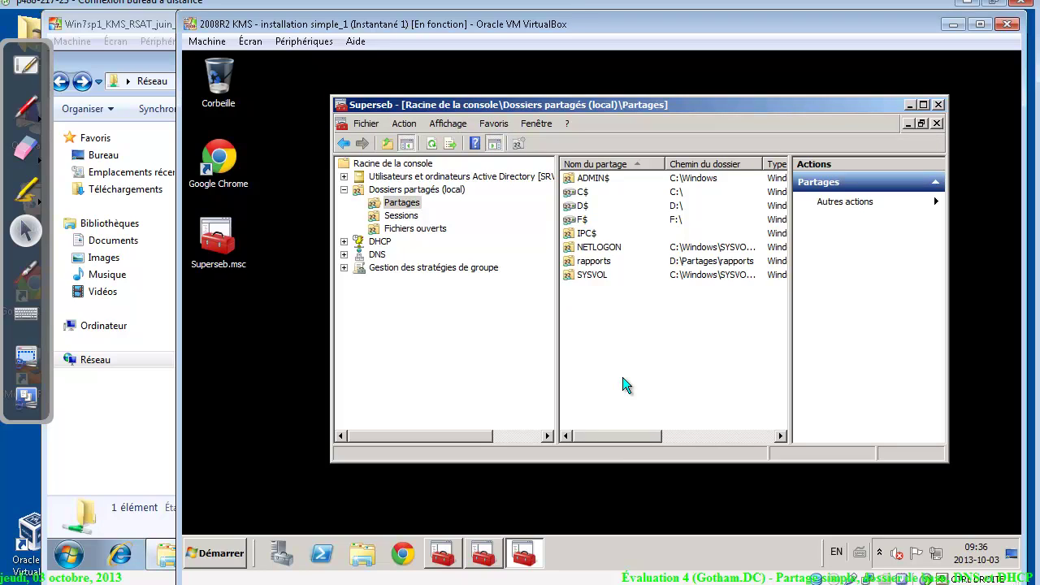
{"action": "right_click", "coordinate": [625, 385]}
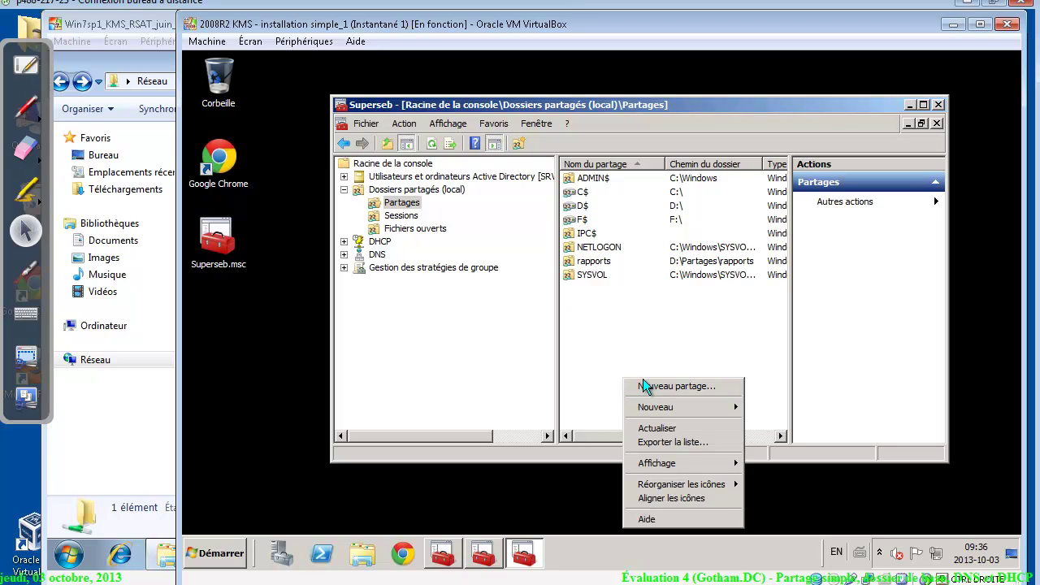
{"action": "left_click", "coordinate": [649, 386]}
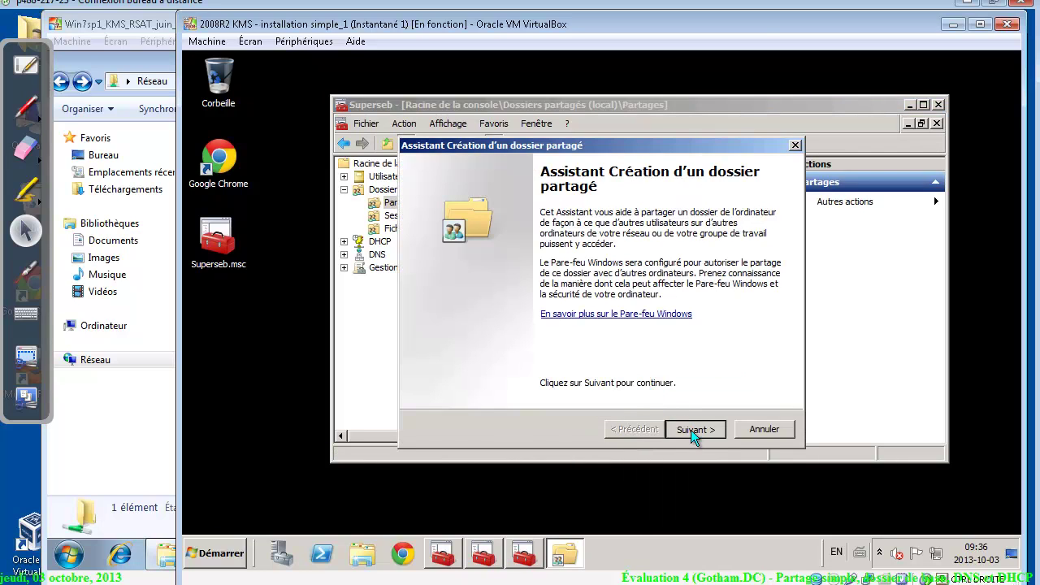
Browse to DATA (D:)\Partages and create a new folder named profils there
{"action": "left_click", "coordinate": [691, 429]}
{"action": "left_click", "coordinate": [756, 302]}
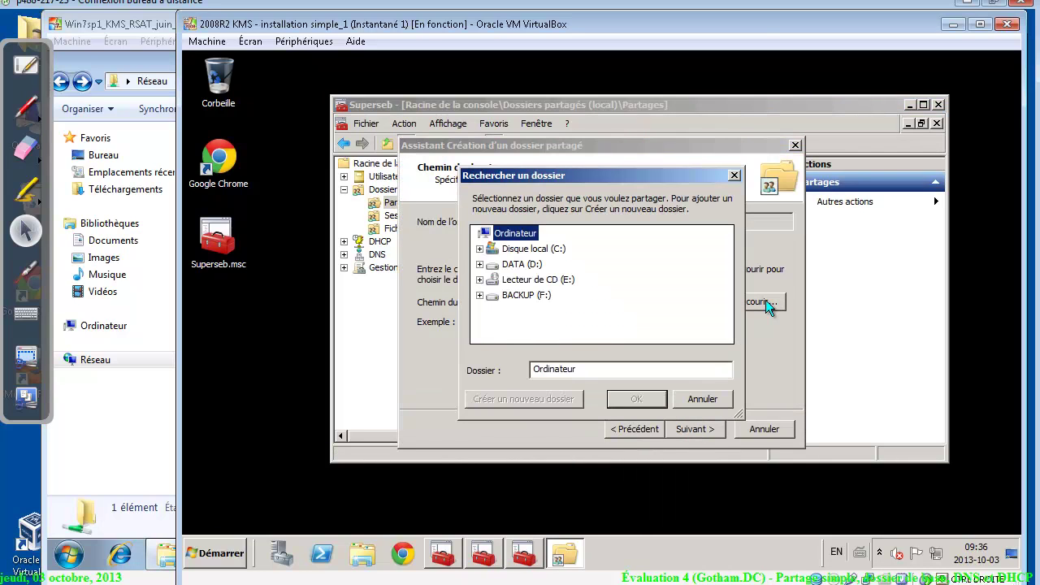
{"action": "left_click", "coordinate": [480, 264]}
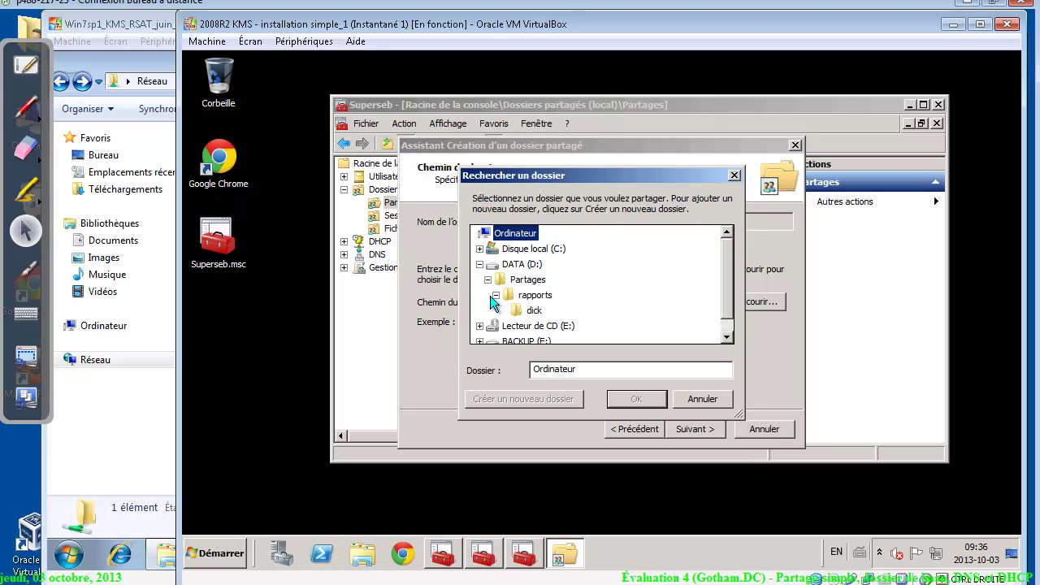
{"action": "left_click", "coordinate": [495, 295]}
{"action": "left_click", "coordinate": [527, 281]}
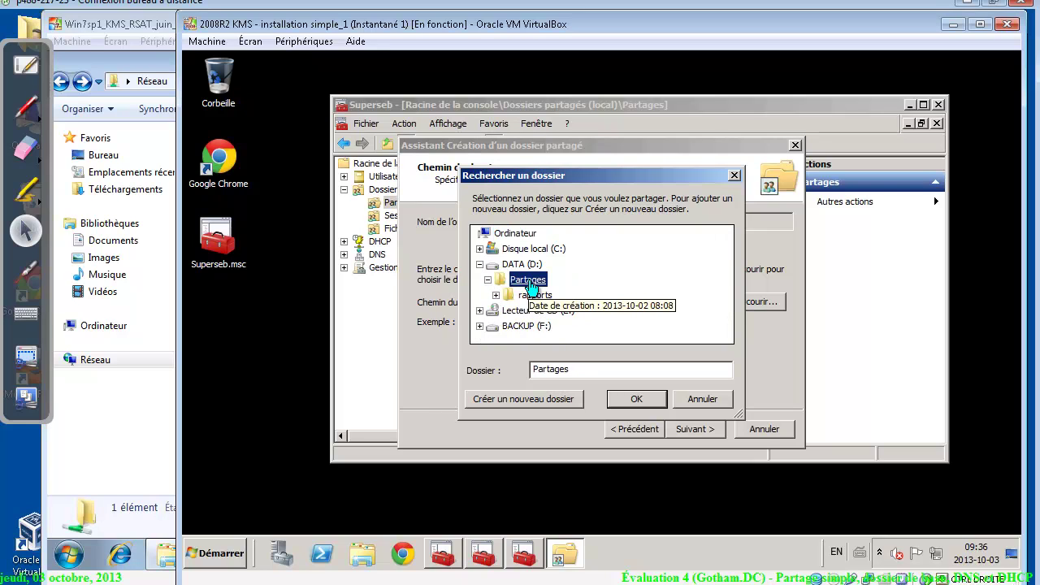
{"action": "left_click", "coordinate": [539, 399]}
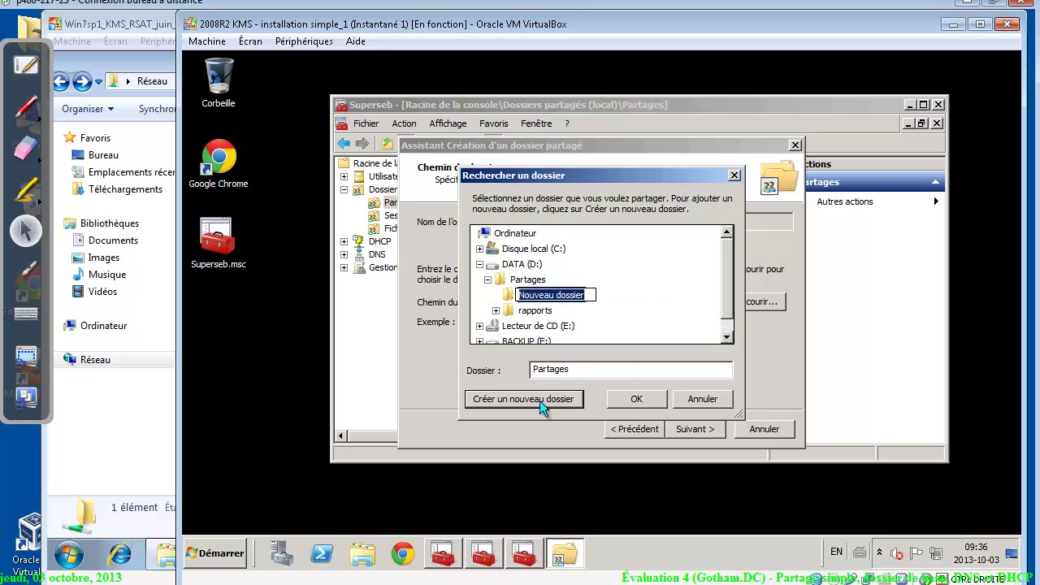
{"action": "type", "text": "profils"}
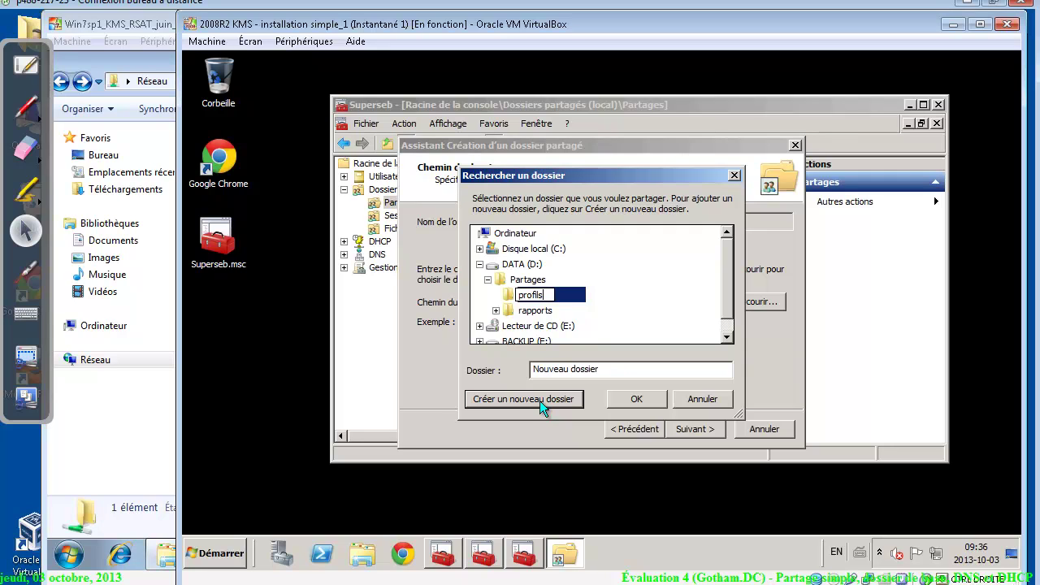
{"action": "key", "text": "alt+Tab"}
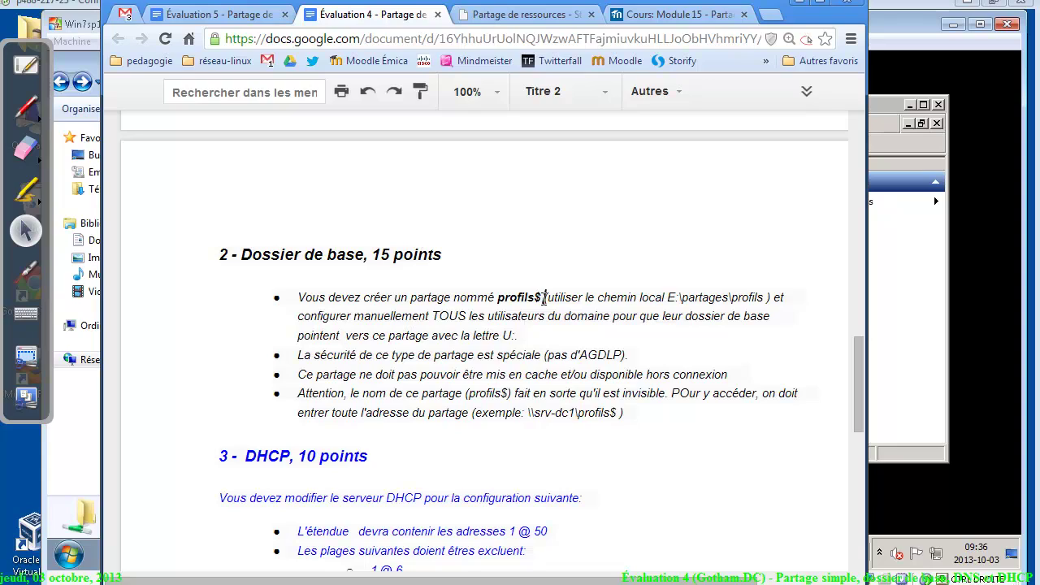
{"action": "left_click_drag", "start_coordinate": [544, 297], "coordinate": [506, 299]}
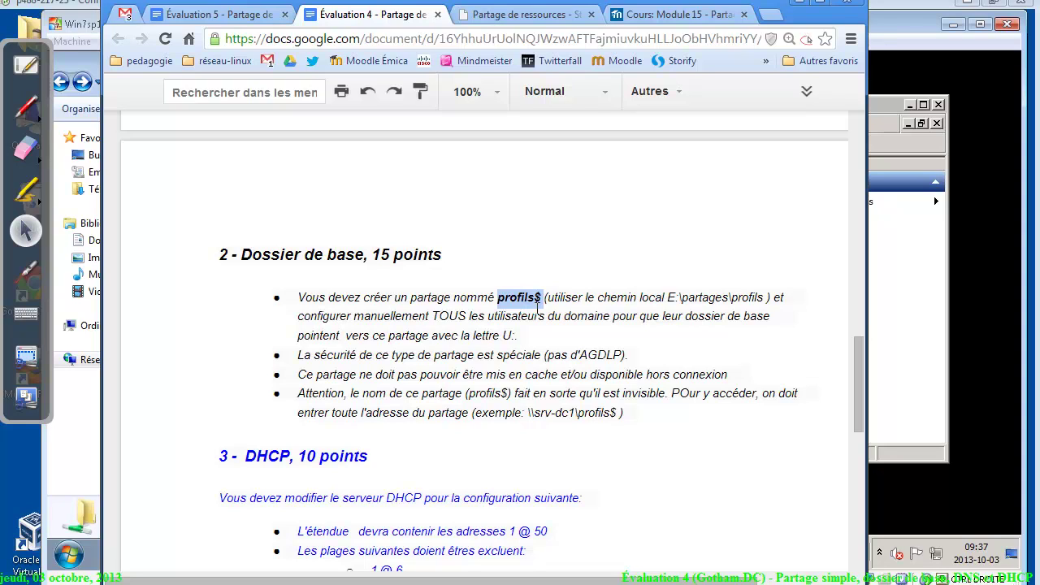
Choose the new D:\Partages\profils folder as the path to share
{"action": "left_click", "coordinate": [945, 286]}
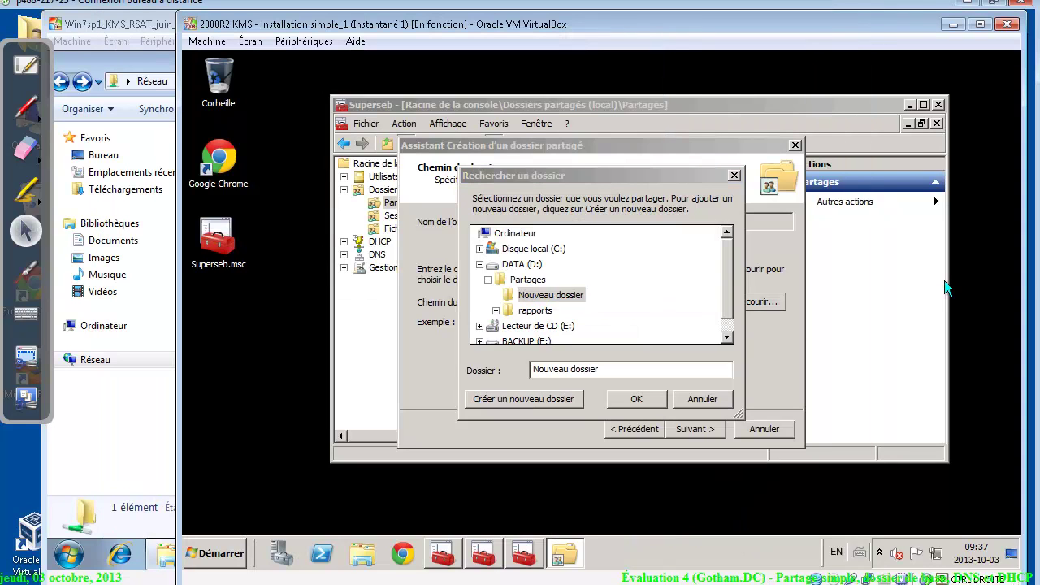
{"action": "type", "text": "profils"}
{"action": "left_click", "coordinate": [532, 297]}
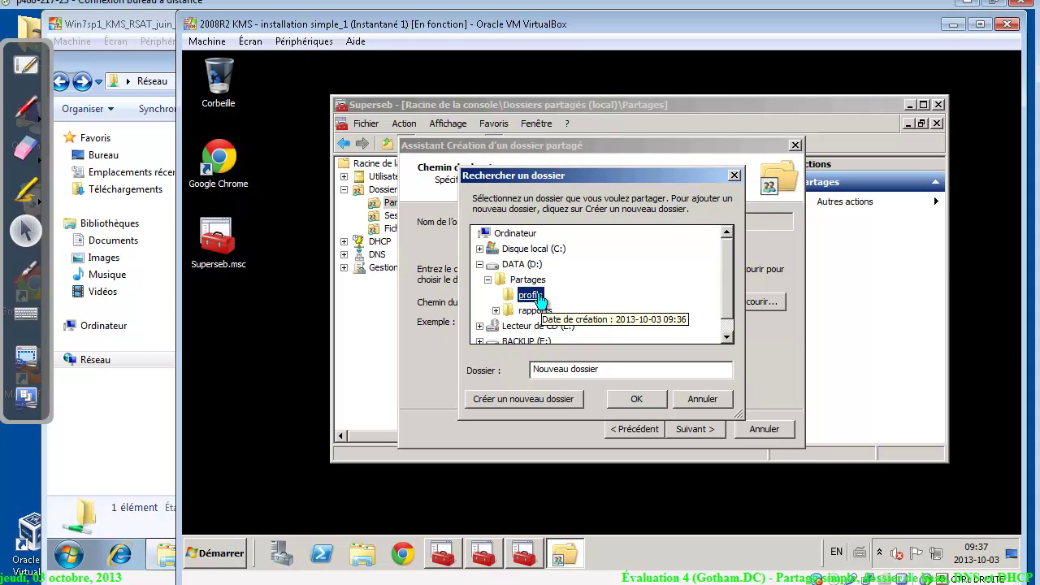
{"action": "left_click", "coordinate": [627, 402]}
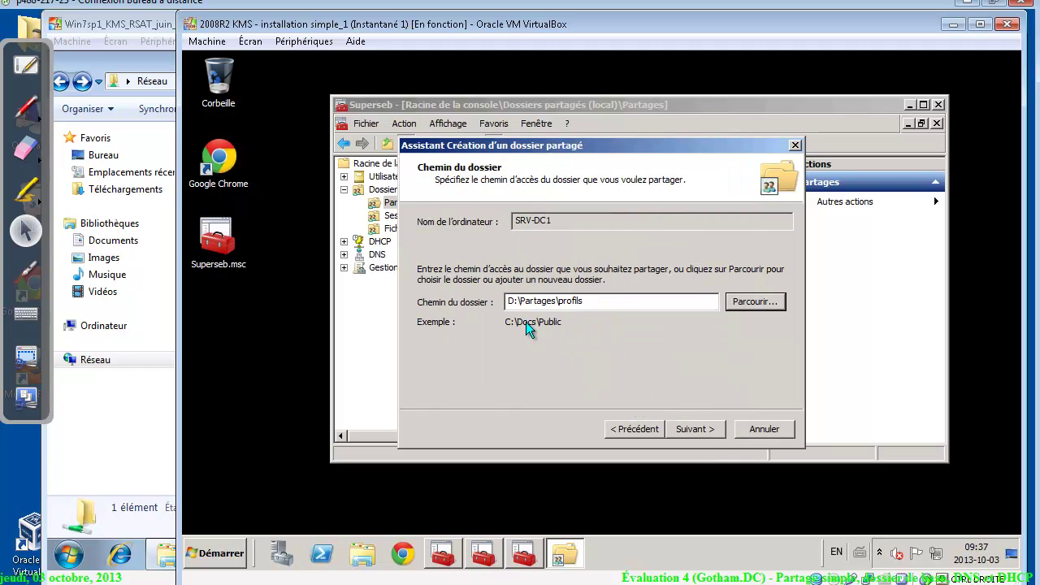
{"action": "left_click", "coordinate": [693, 429]}
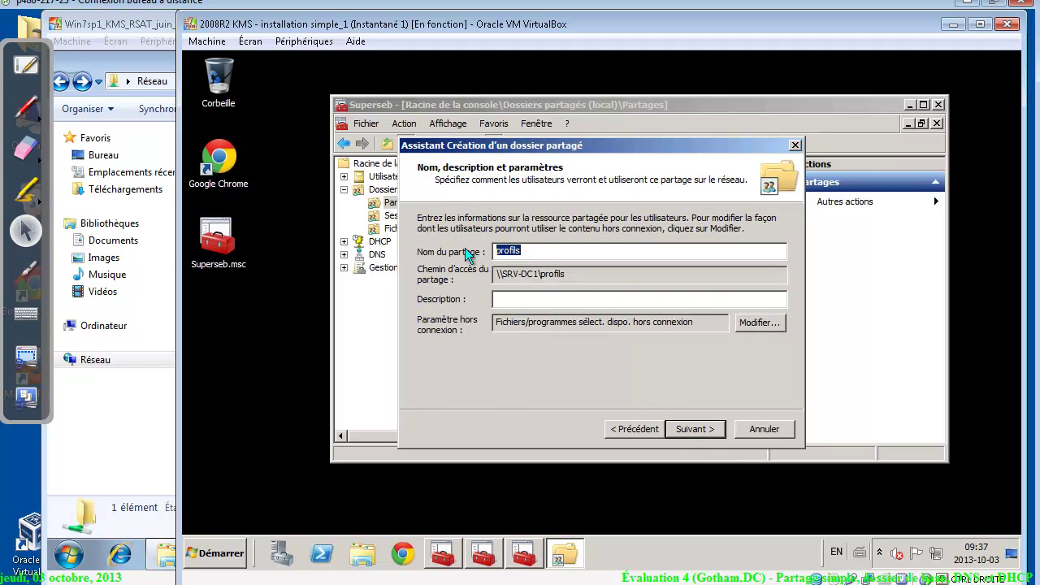
Name the share profils$ and make all opened files automatically available offline
{"action": "left_click", "coordinate": [521, 250]}
{"action": "type", "text": "$"}
{"action": "left_click", "coordinate": [758, 321]}
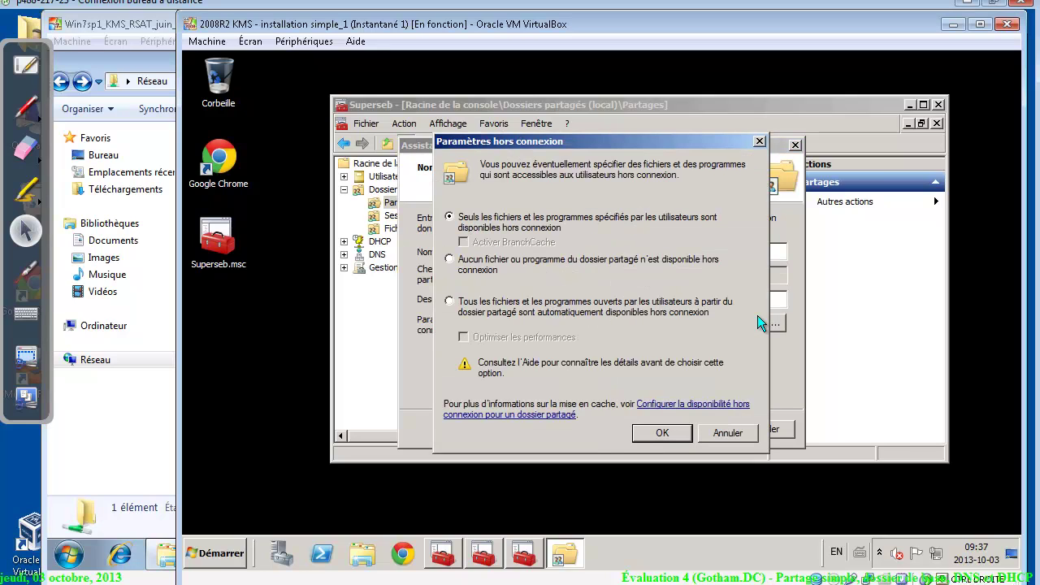
{"action": "left_click", "coordinate": [463, 314]}
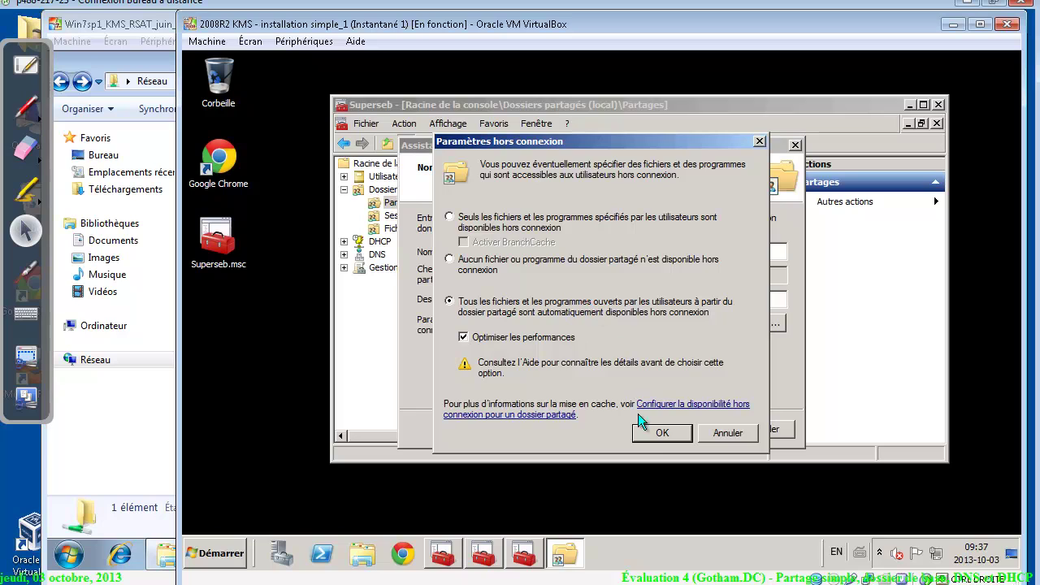
{"action": "left_click", "coordinate": [657, 432]}
{"action": "left_click", "coordinate": [689, 431]}
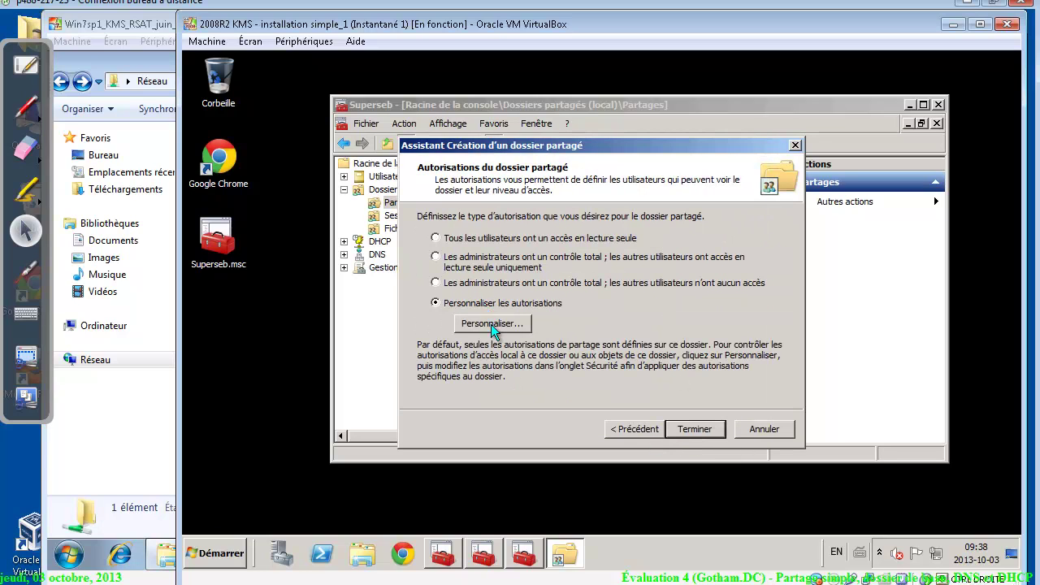
Replace Tout le monde with the Utilisateurs group in the custom share permissions, granting full control
{"action": "left_click", "coordinate": [490, 324]}
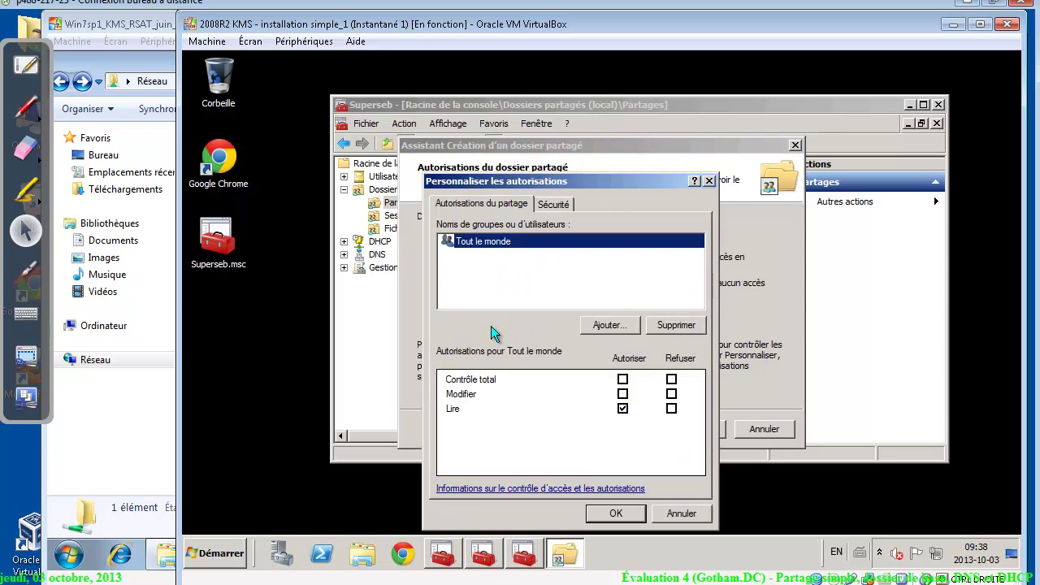
{"action": "left_click", "coordinate": [690, 327]}
{"action": "left_click", "coordinate": [618, 326]}
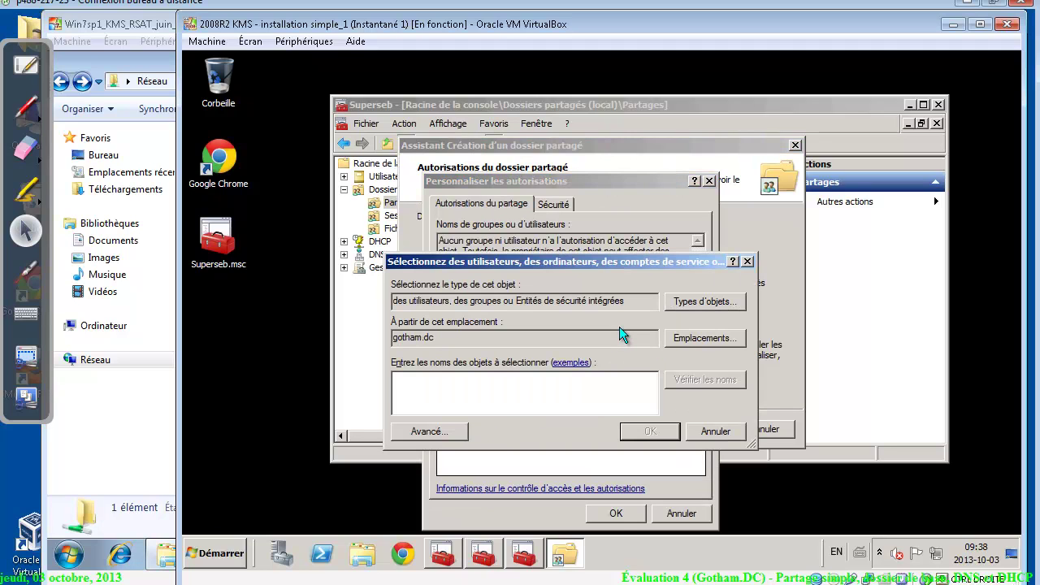
{"action": "type", "text": "u"}
{"action": "key", "text": "Return"}
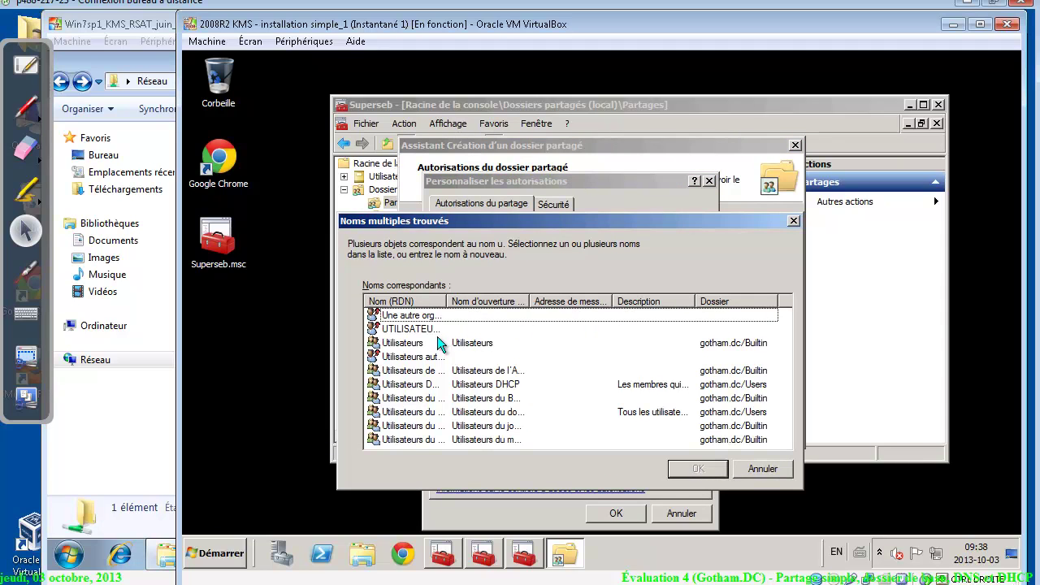
{"action": "double_click", "coordinate": [416, 344]}
{"action": "key", "text": "Return"}
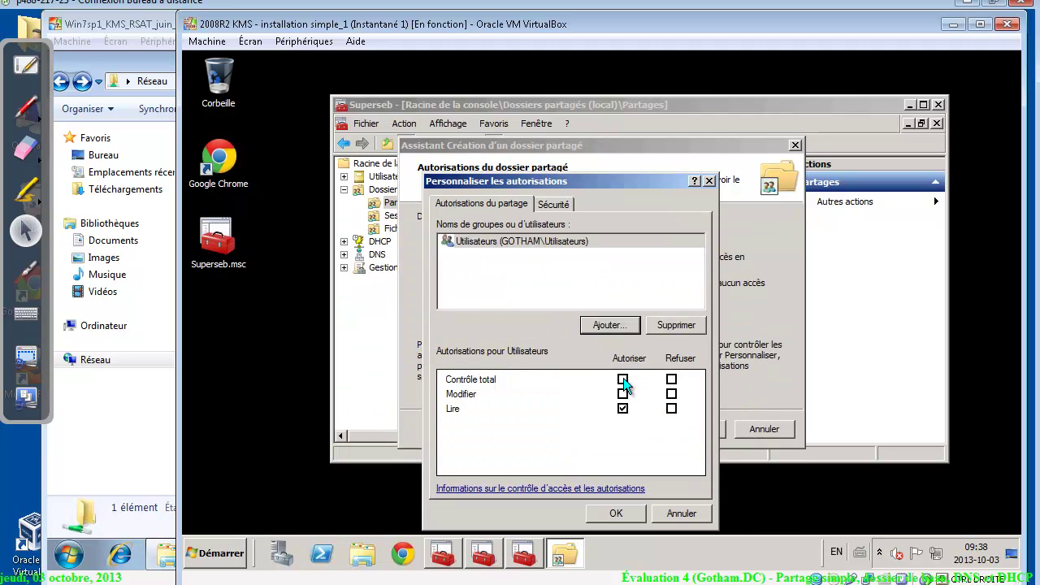
{"action": "left_click", "coordinate": [622, 379]}
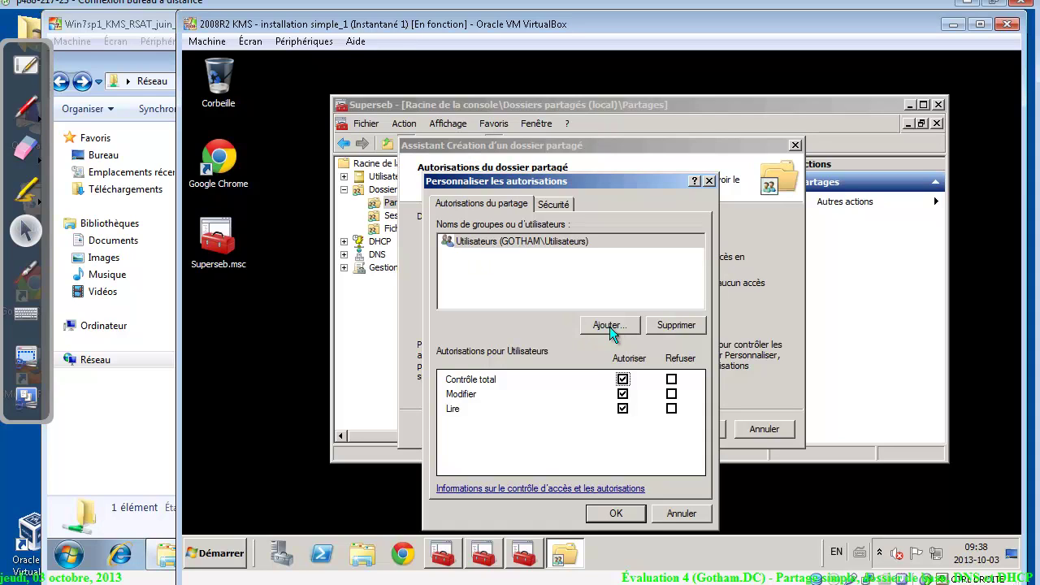
Open gotham.dc's Builtin container in Active Directory Users and Computers and widen the Type column
{"action": "left_click", "coordinate": [457, 558]}
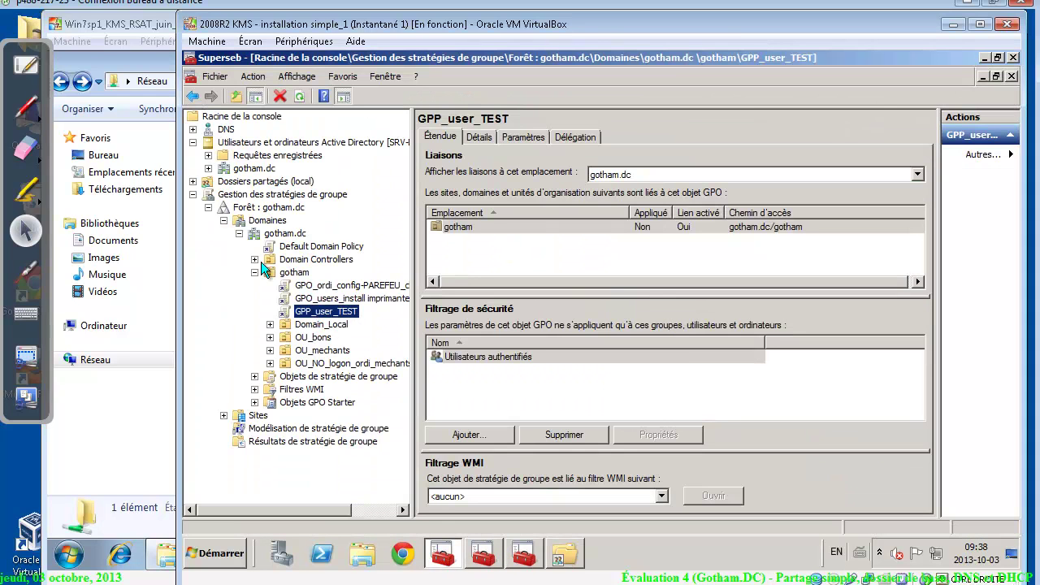
{"action": "left_click", "coordinate": [193, 195]}
{"action": "left_click", "coordinate": [232, 143]}
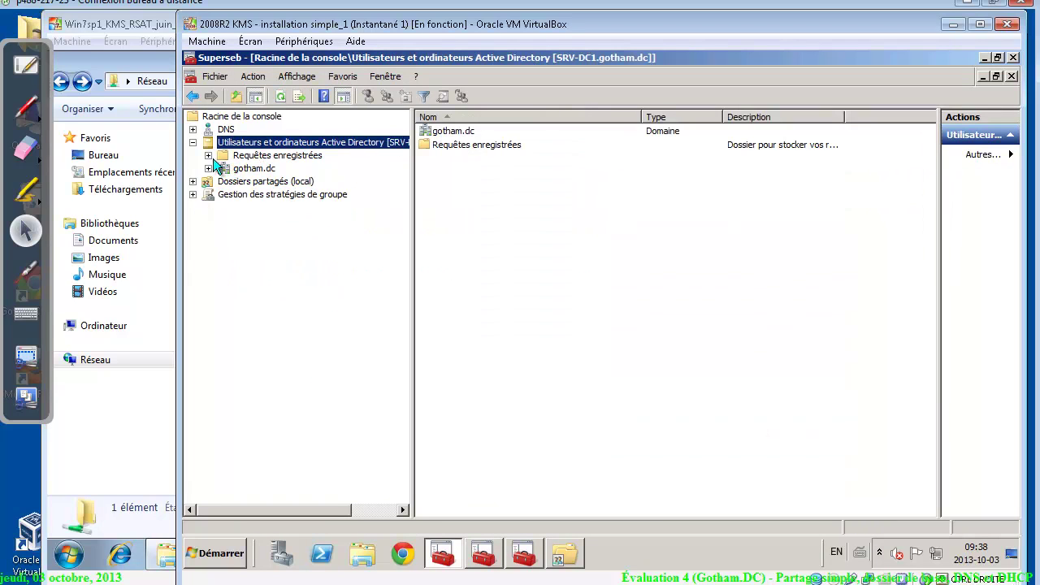
{"action": "left_click", "coordinate": [209, 168]}
{"action": "left_click", "coordinate": [249, 180]}
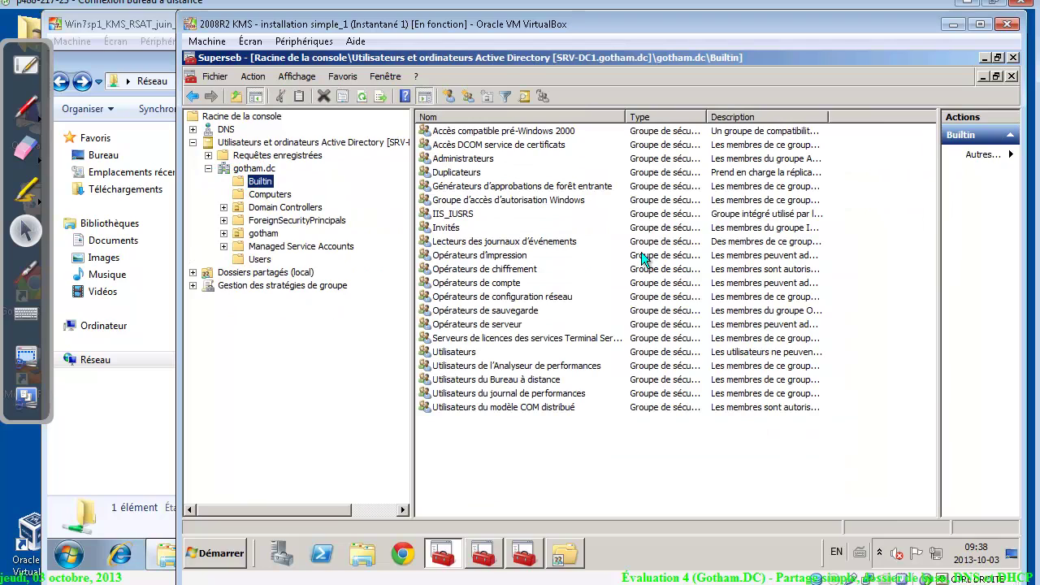
{"action": "left_click", "coordinate": [455, 352]}
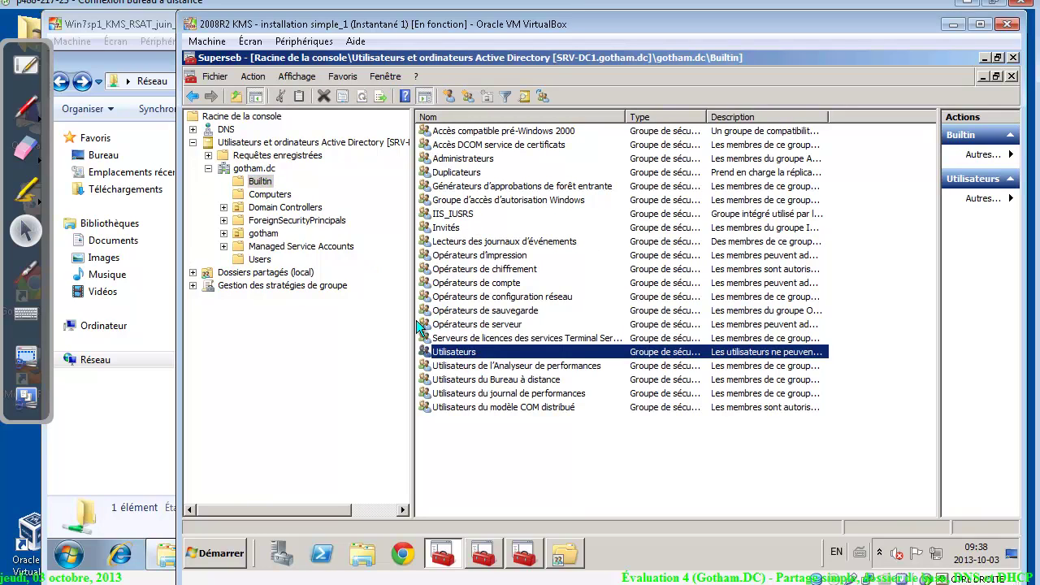
{"action": "right_click", "coordinate": [478, 353]}
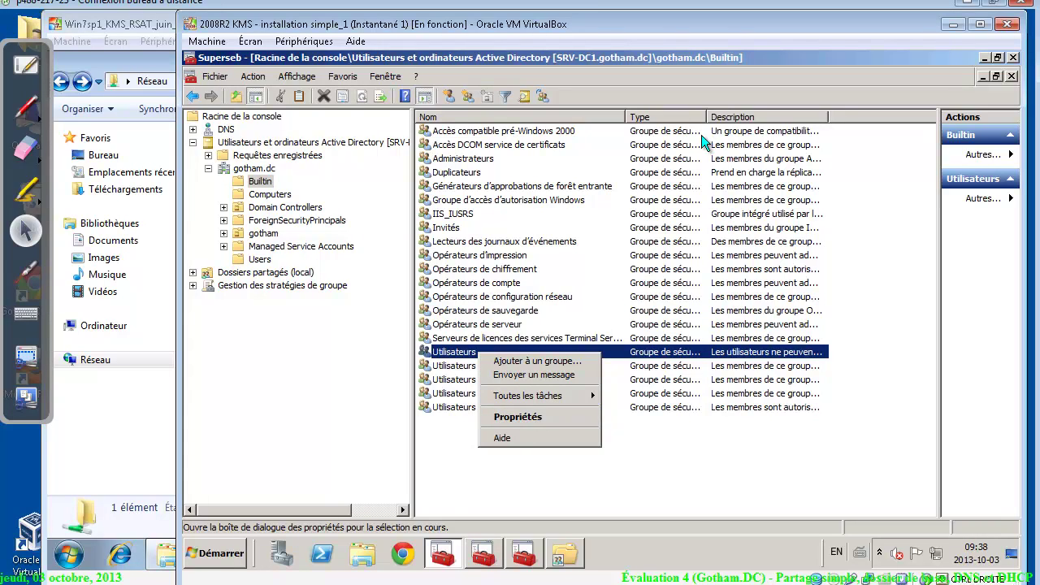
{"action": "left_click", "coordinate": [706, 114]}
{"action": "left_click_drag", "start_coordinate": [707, 113], "coordinate": [817, 116]}
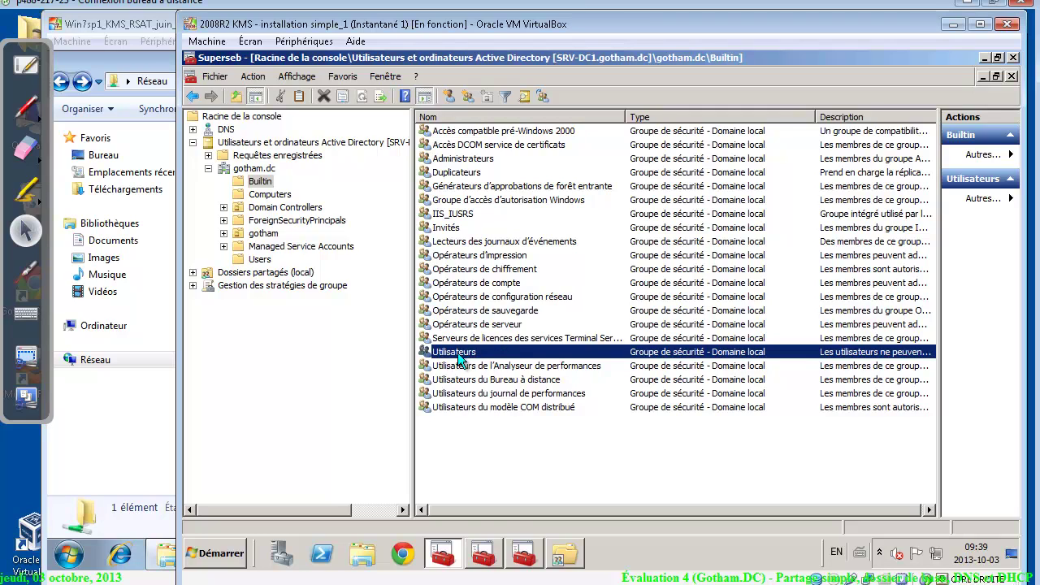
Show gotham.dc's Users container, select Utilisateurs du domaine, and auto-fit the Type column
{"action": "left_click", "coordinate": [259, 258]}
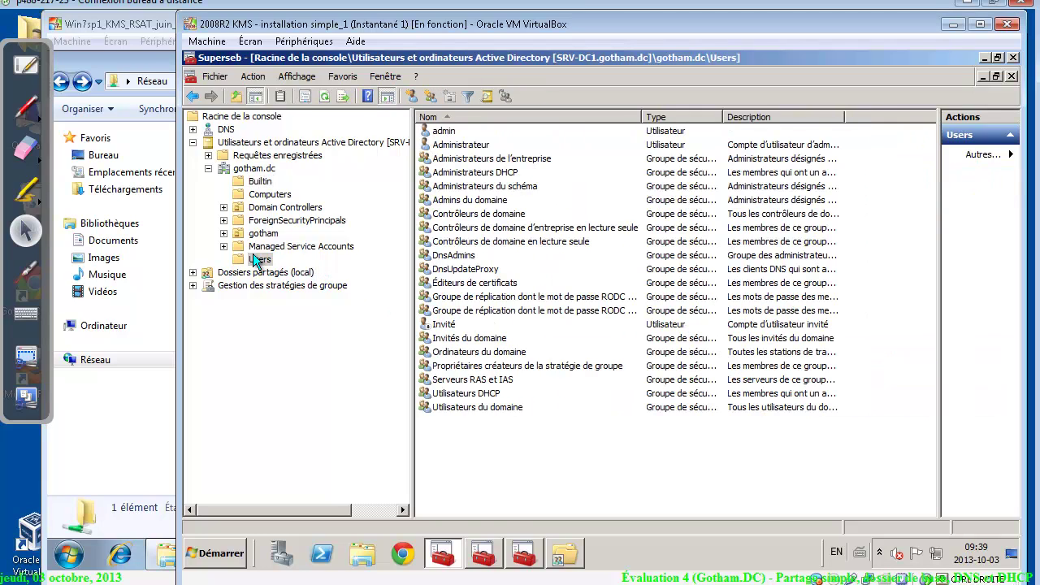
{"action": "left_click", "coordinate": [471, 407]}
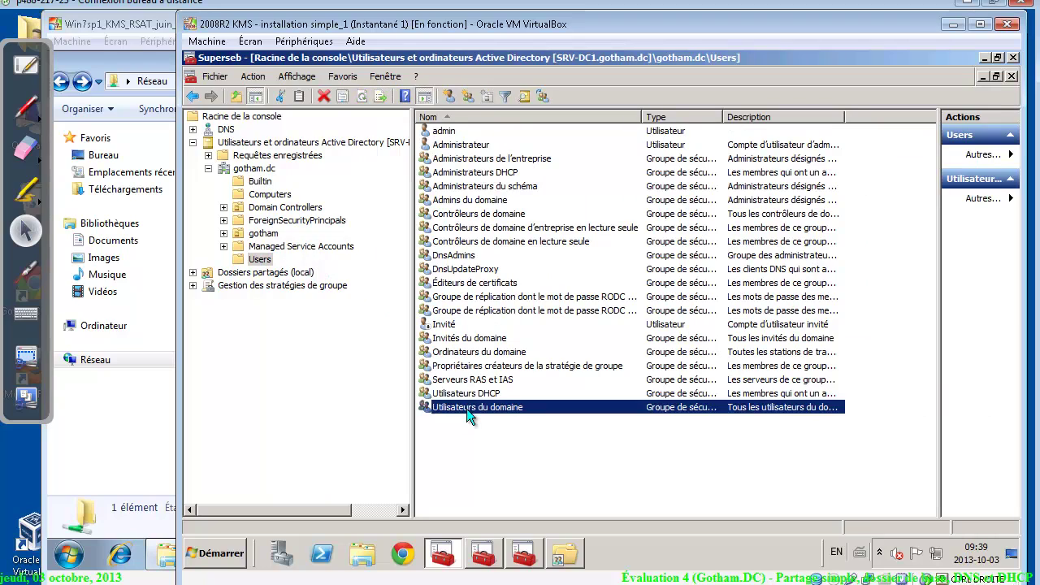
{"action": "double_click", "coordinate": [723, 114]}
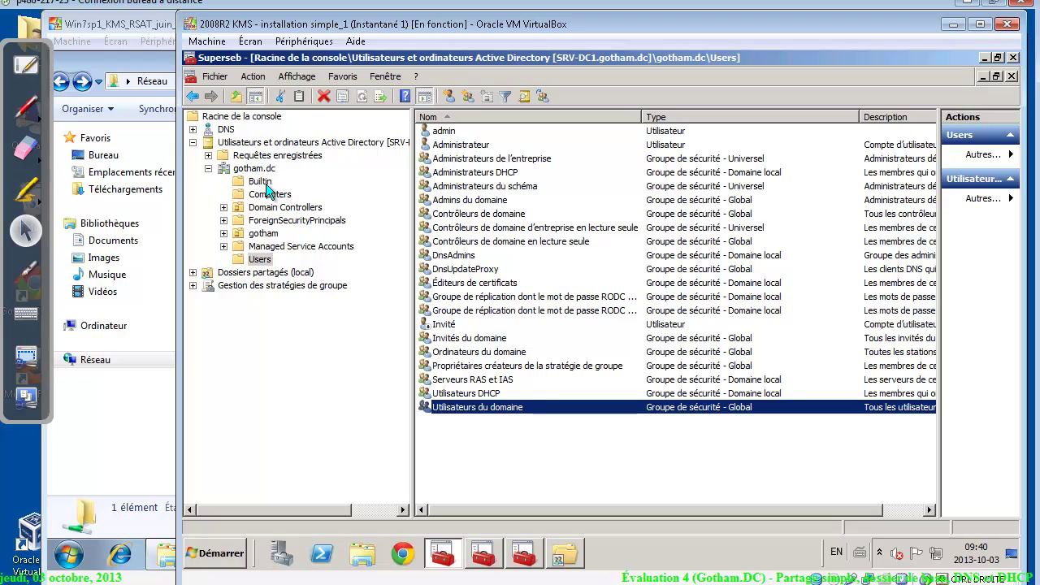
Save and close the AD console, leave only GOTHAM\Utilisateurs on the profils share, and show NTFS security
{"action": "left_click", "coordinate": [1011, 59]}
{"action": "left_click", "coordinate": [579, 333]}
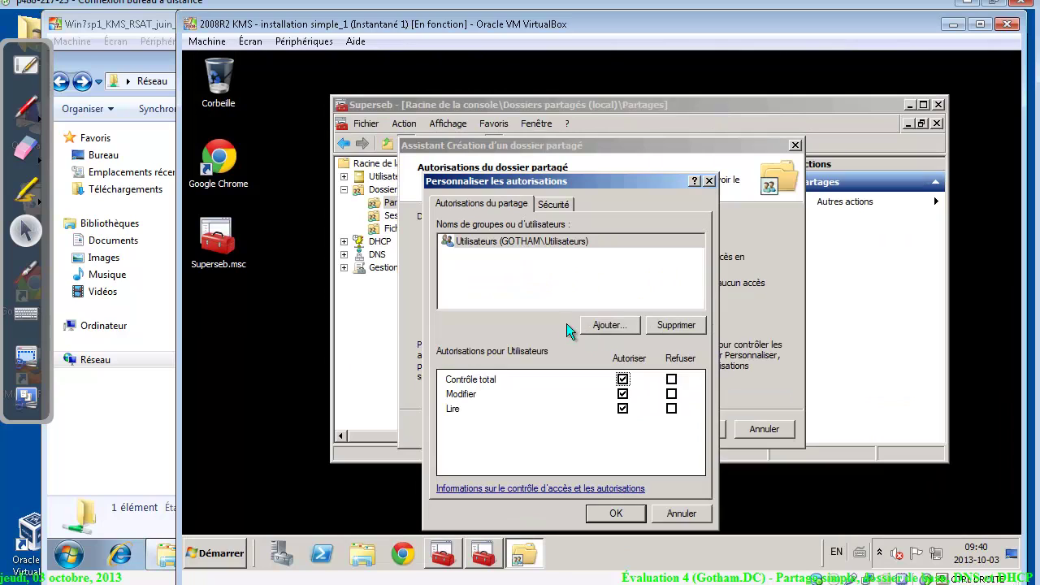
{"action": "left_click", "coordinate": [611, 326]}
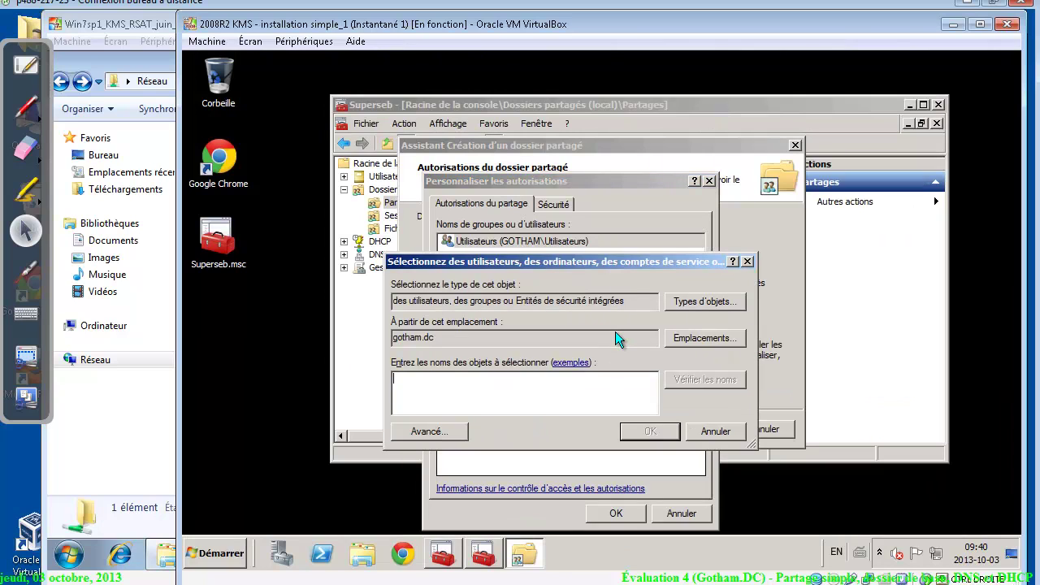
{"action": "type", "text": "tout"}
{"action": "key", "text": "Return"}
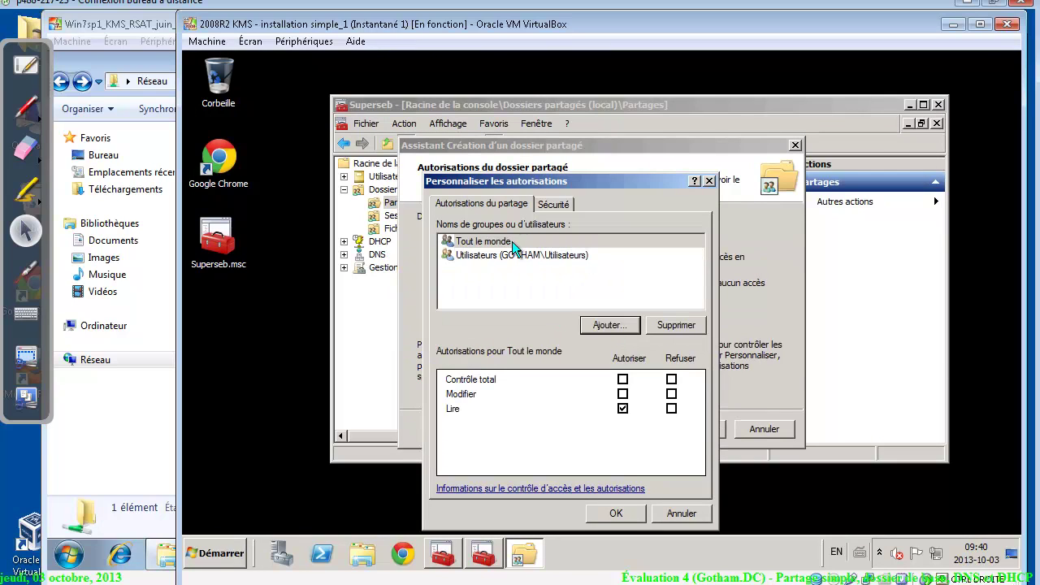
{"action": "left_click", "coordinate": [513, 243]}
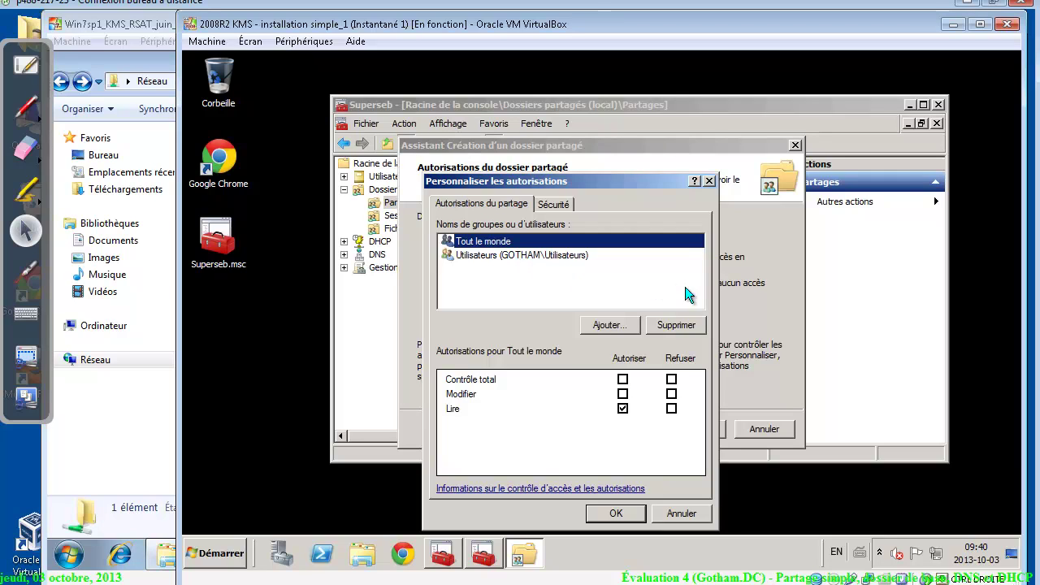
{"action": "left_click", "coordinate": [689, 331]}
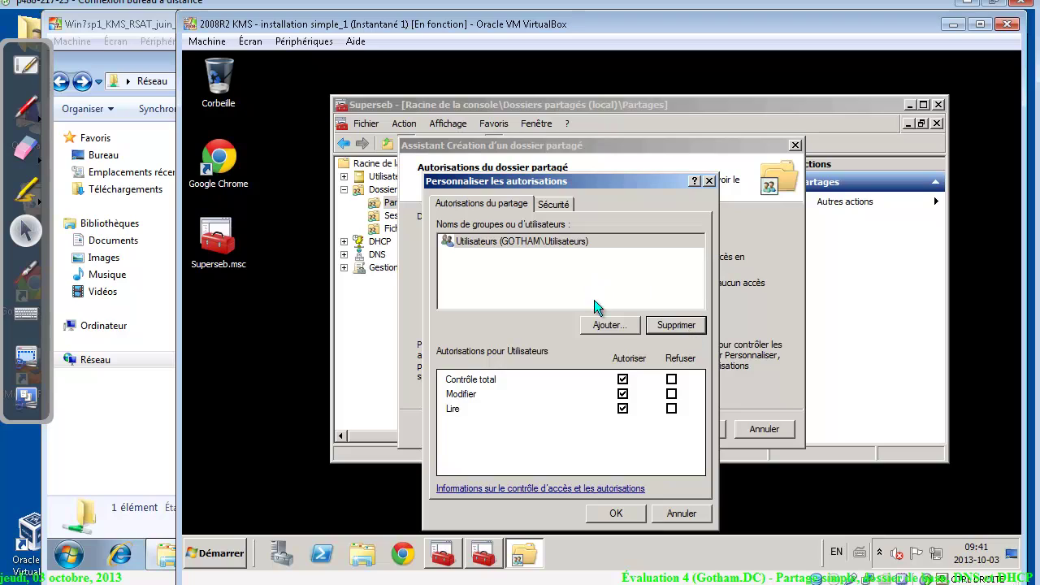
{"action": "left_click", "coordinate": [552, 204]}
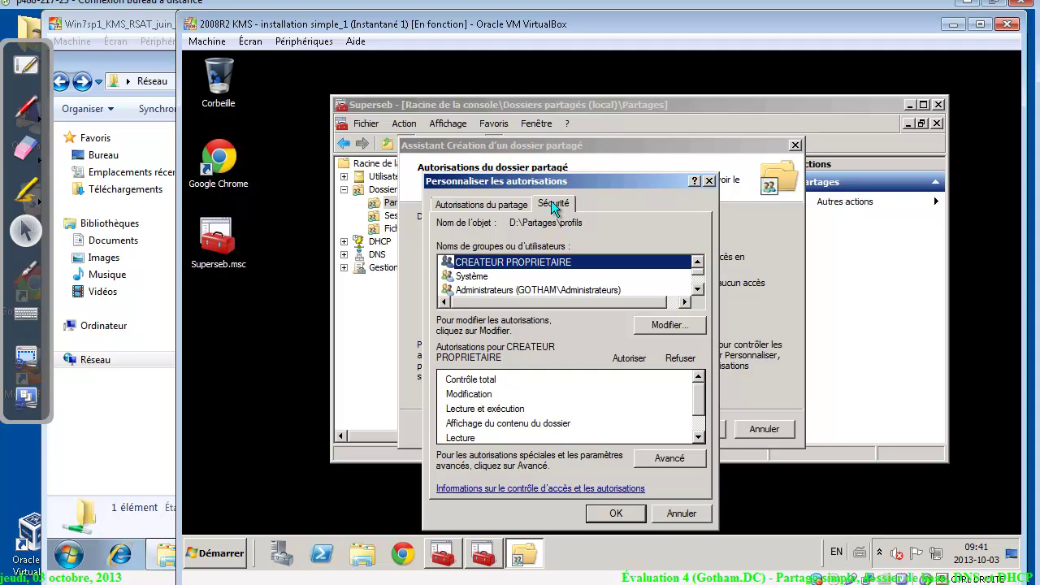
Disable inheritance on profils, keeping copied permissions, and delete the Utilisateurs Spéciale entry
{"action": "left_click", "coordinate": [664, 460]}
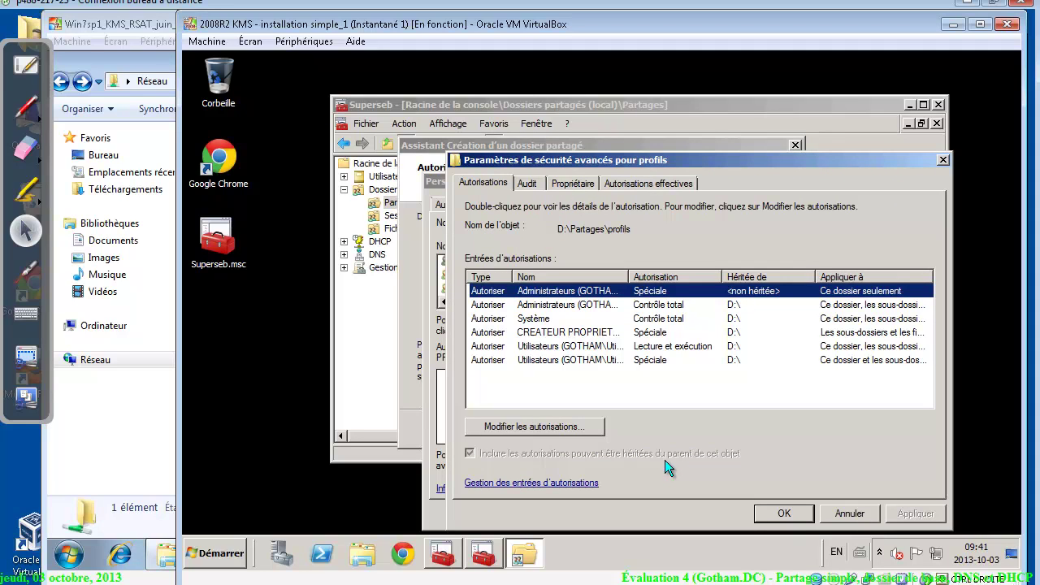
{"action": "left_click", "coordinate": [575, 428]}
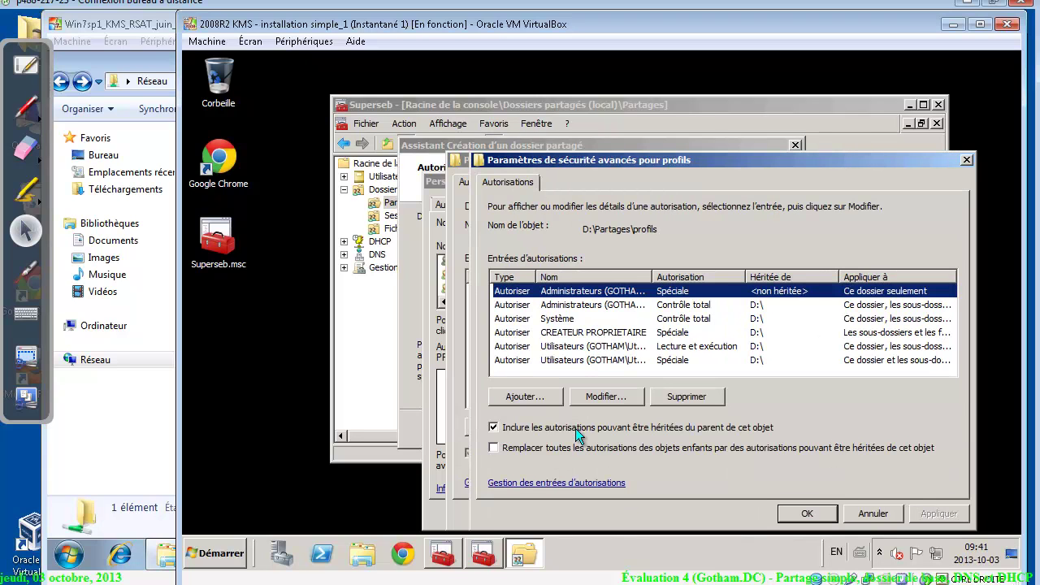
{"action": "left_click", "coordinate": [493, 427]}
{"action": "left_click", "coordinate": [652, 401]}
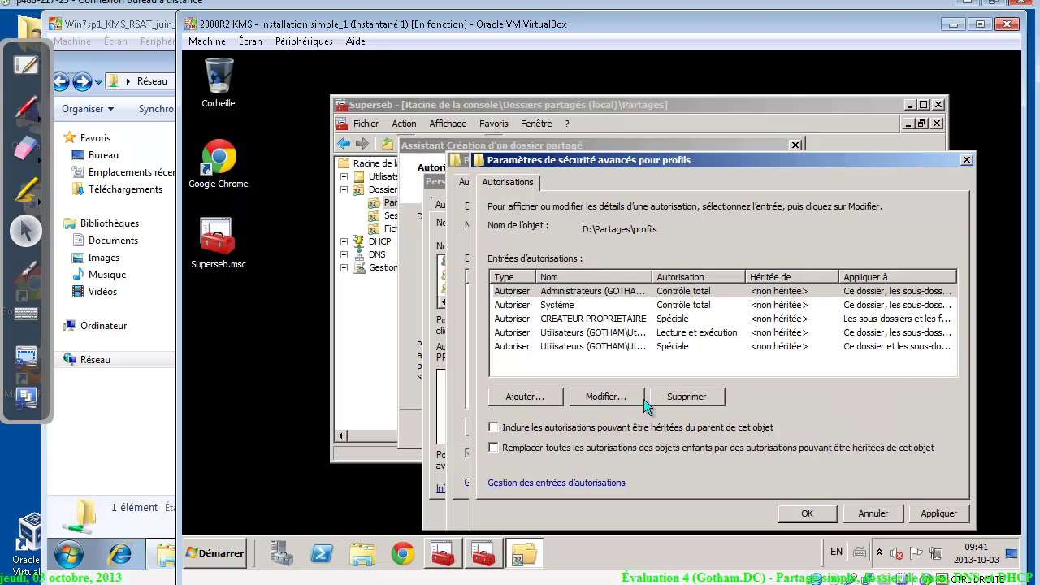
{"action": "left_click", "coordinate": [588, 345]}
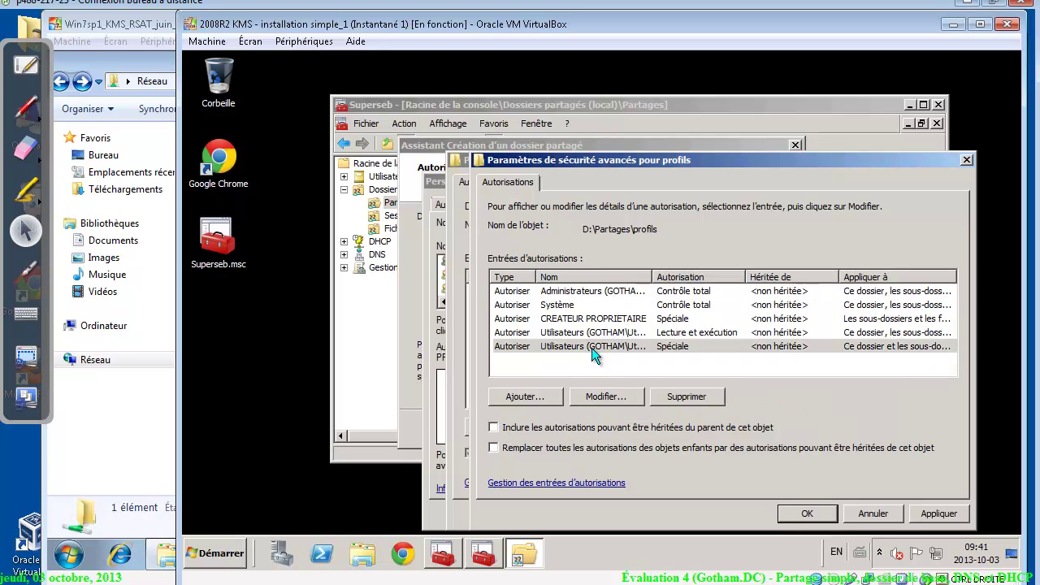
{"action": "left_click", "coordinate": [588, 334]}
{"action": "left_click", "coordinate": [591, 347]}
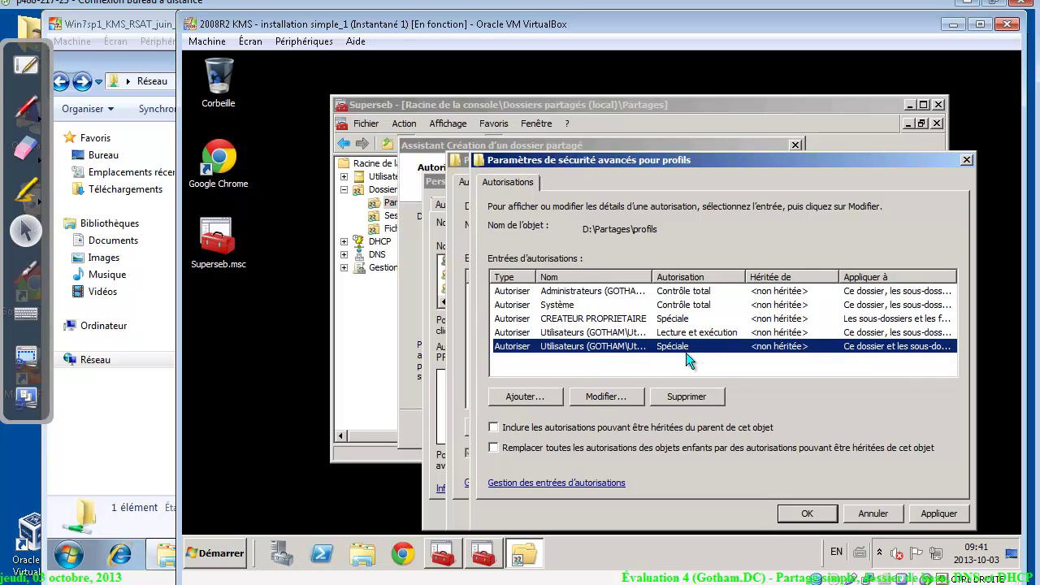
{"action": "left_click", "coordinate": [687, 396]}
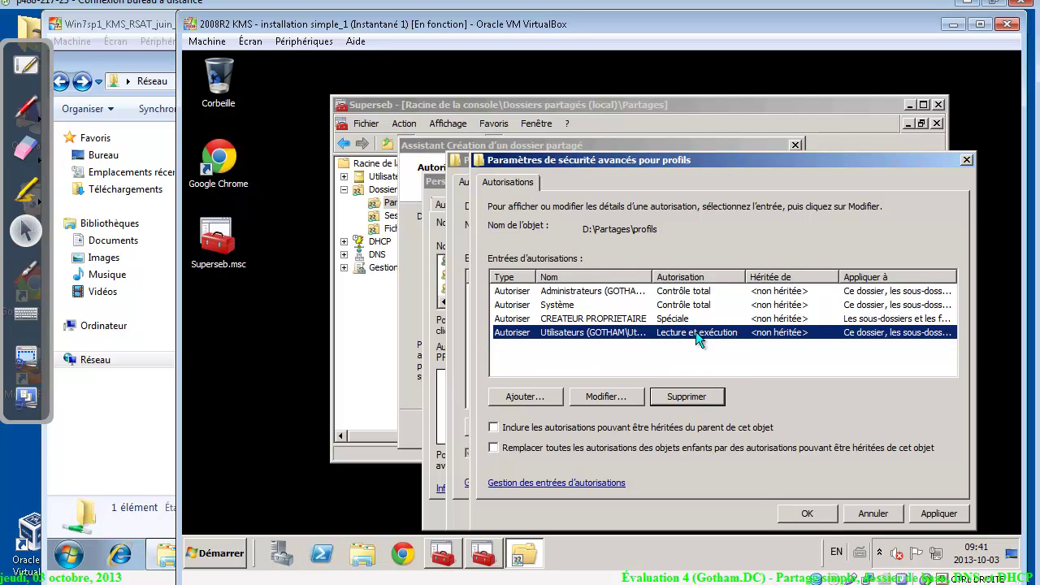
Allow Utilisateurs folder creation, applied to this folder only, and confirm the advanced permissions
{"action": "left_click", "coordinate": [602, 396]}
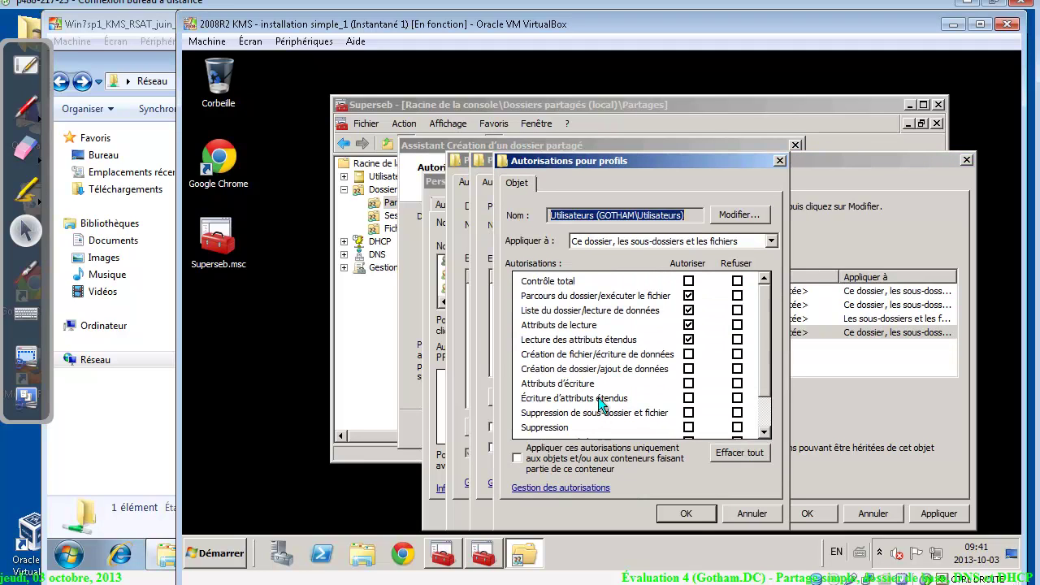
{"action": "left_click", "coordinate": [688, 370]}
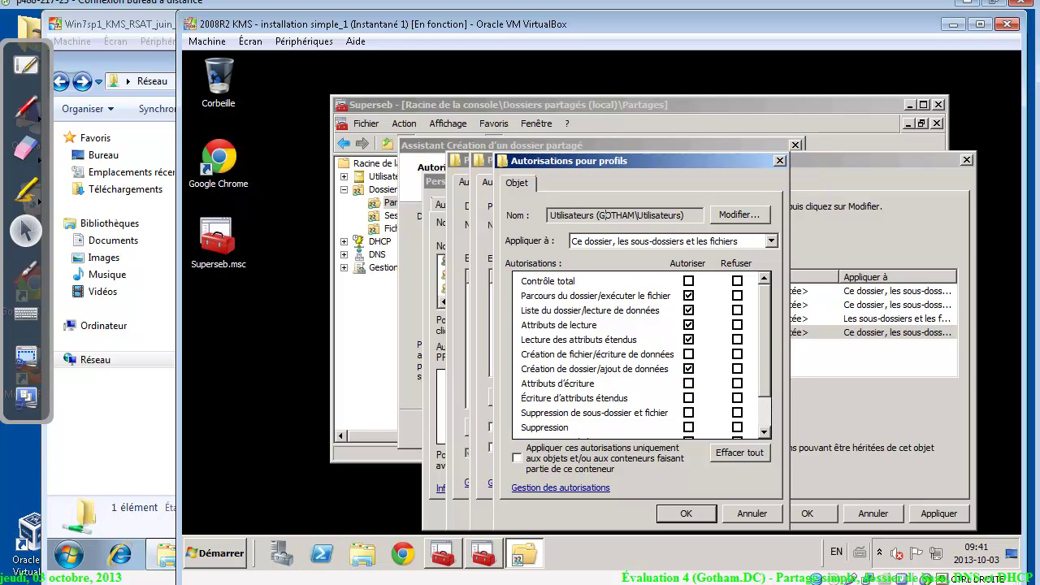
{"action": "left_click_drag", "start_coordinate": [606, 215], "coordinate": [550, 216]}
{"action": "left_click", "coordinate": [586, 247]}
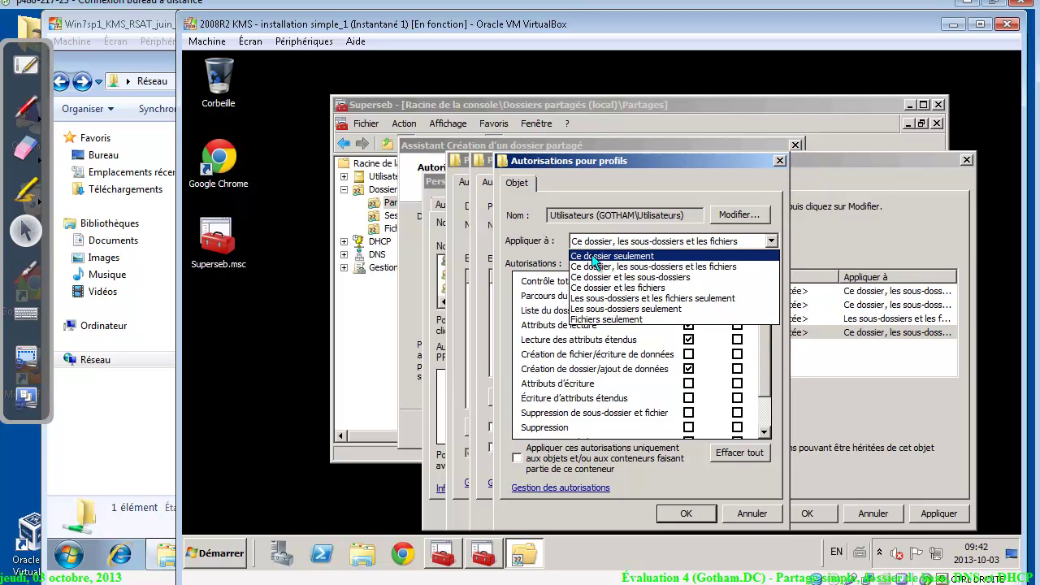
{"action": "left_click", "coordinate": [591, 255]}
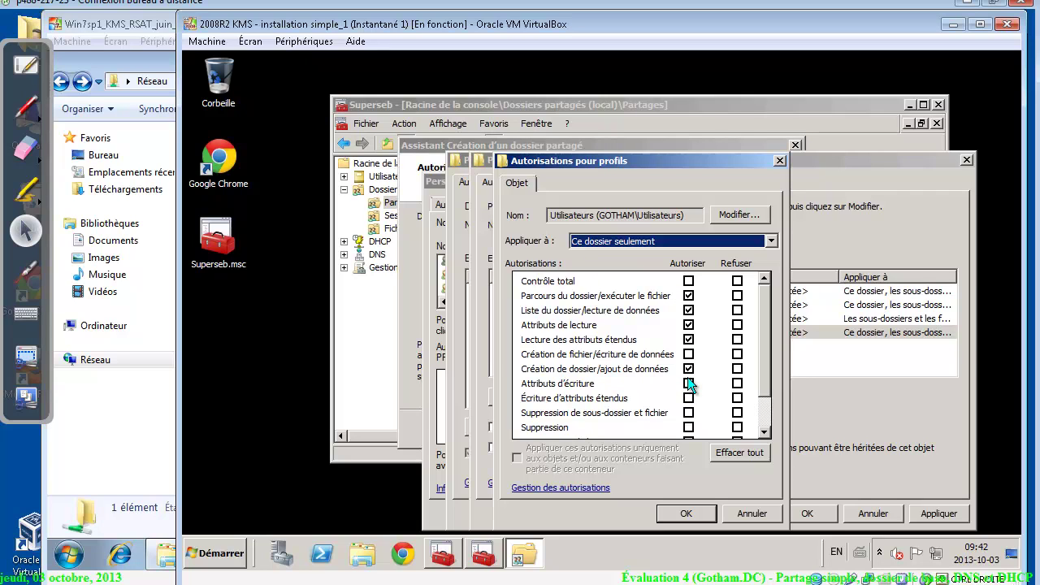
{"action": "left_click", "coordinate": [693, 511]}
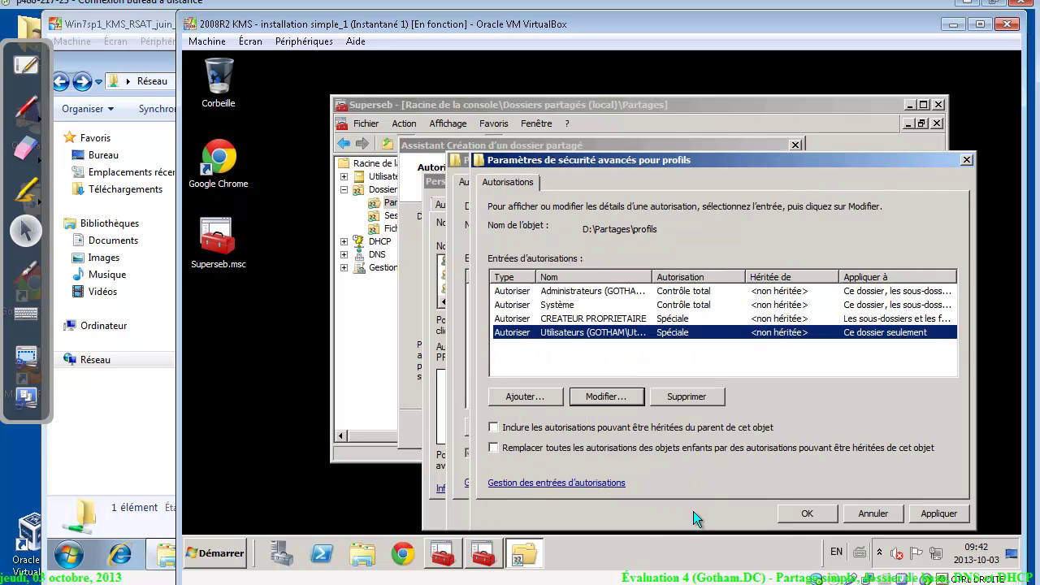
{"action": "left_click", "coordinate": [831, 519]}
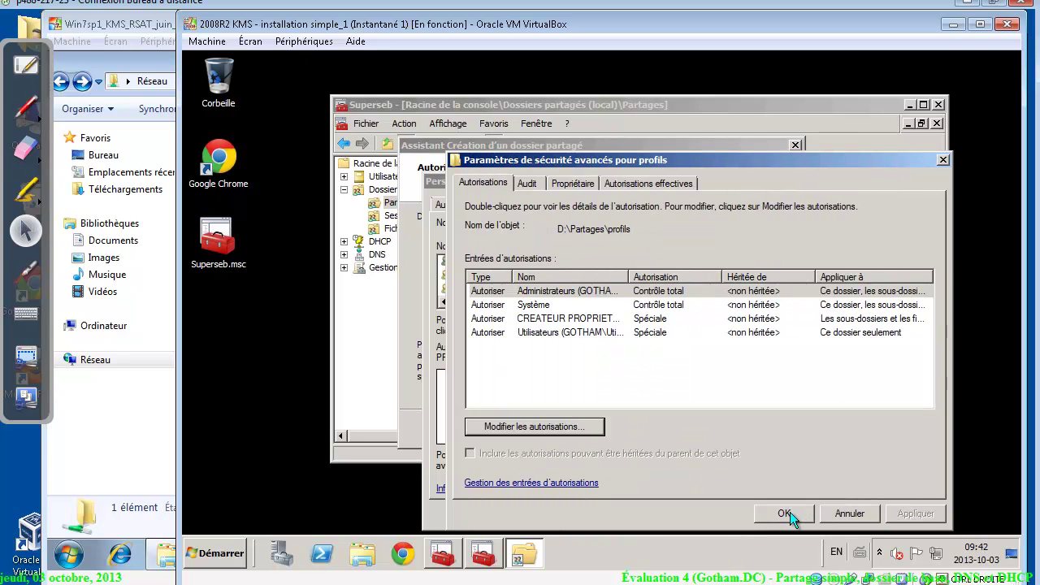
Remove the Administrateurs group from the profils folder's security permissions
{"action": "left_click", "coordinate": [786, 513]}
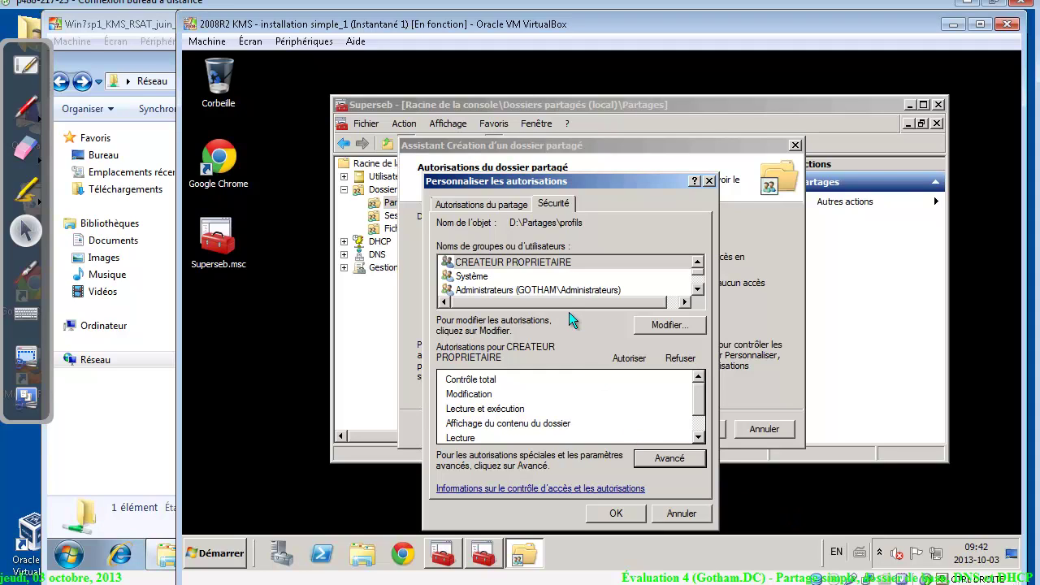
{"action": "left_click", "coordinate": [558, 290]}
{"action": "scroll", "coordinate": [558, 290], "scroll_direction": "down", "scroll_amount": 1}
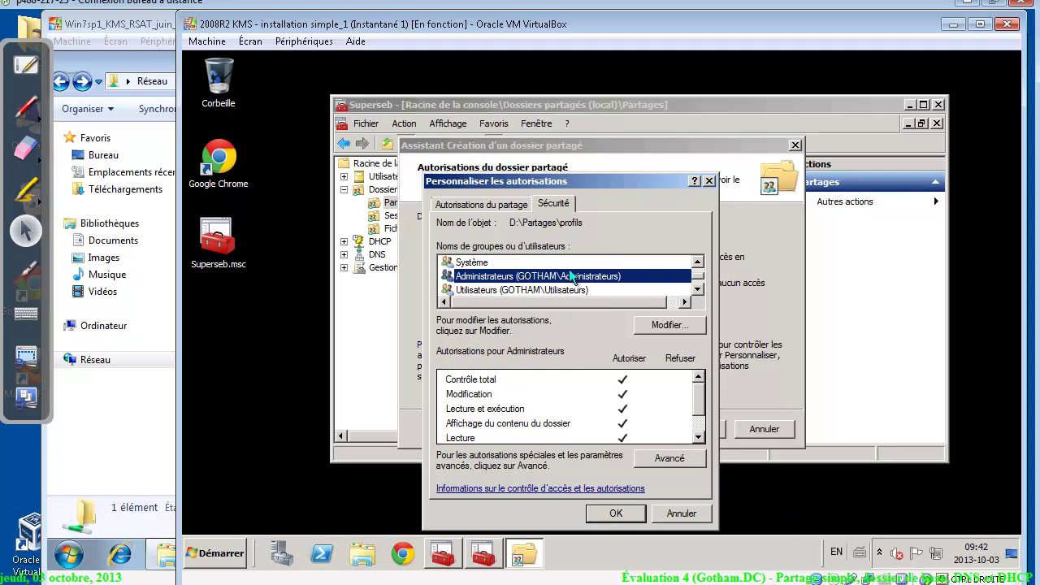
{"action": "left_click", "coordinate": [673, 323]}
{"action": "left_click", "coordinate": [569, 290]}
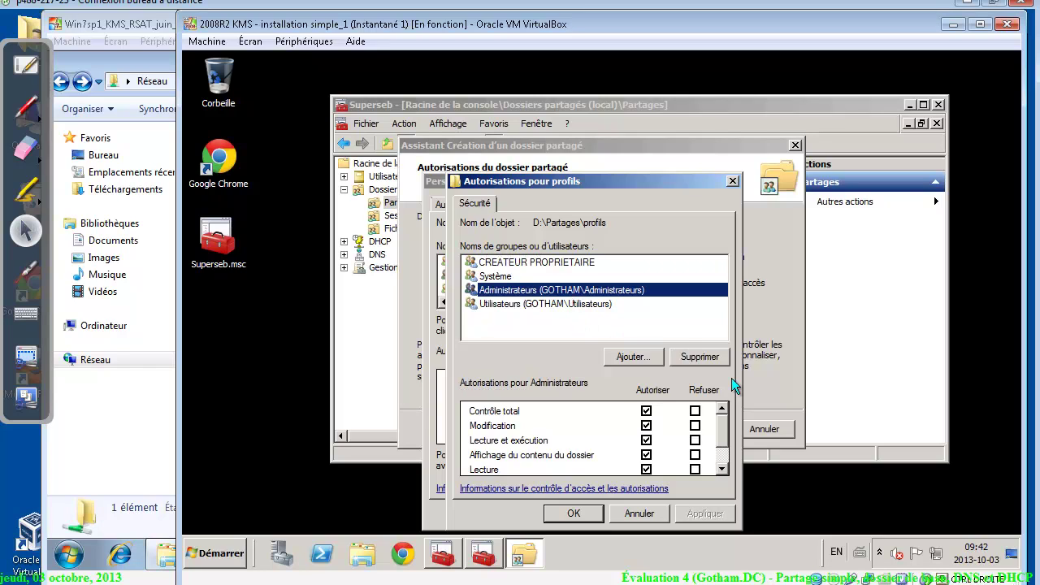
{"action": "left_click", "coordinate": [709, 362]}
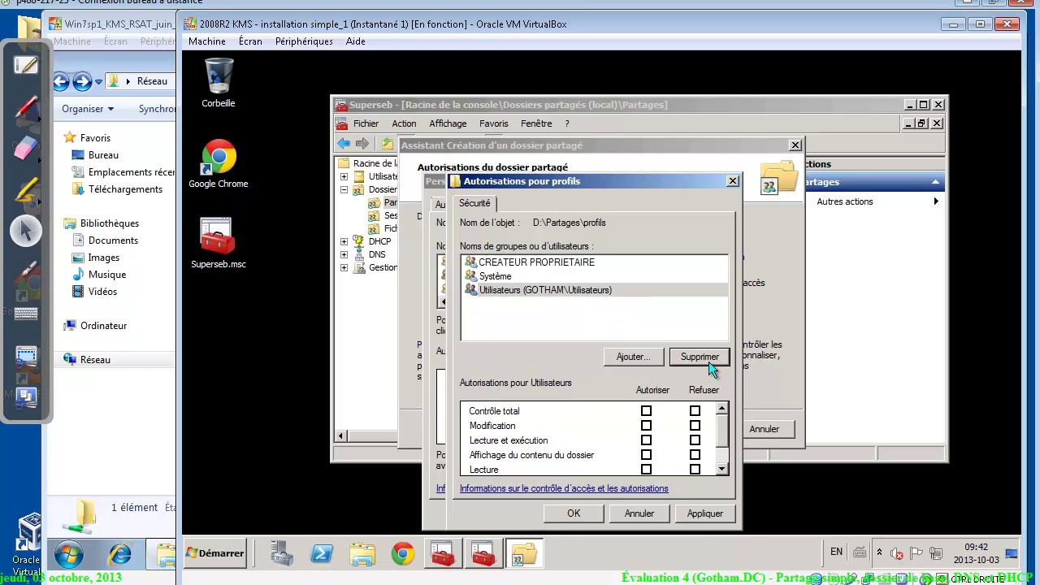
Apply the permission changes, close the custom permissions, and finish the share wizard
{"action": "left_click", "coordinate": [488, 265]}
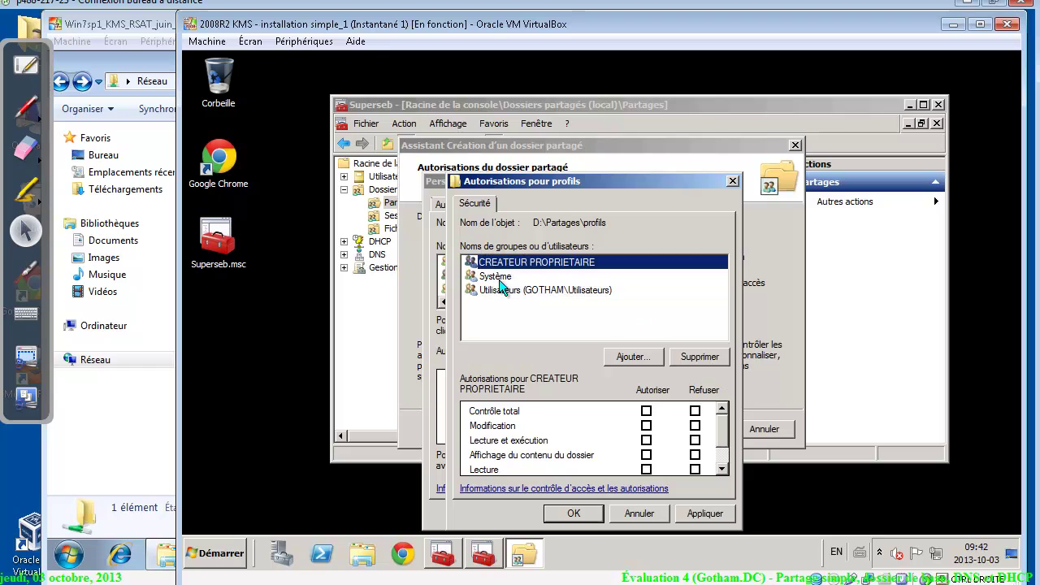
{"action": "left_click", "coordinate": [499, 277]}
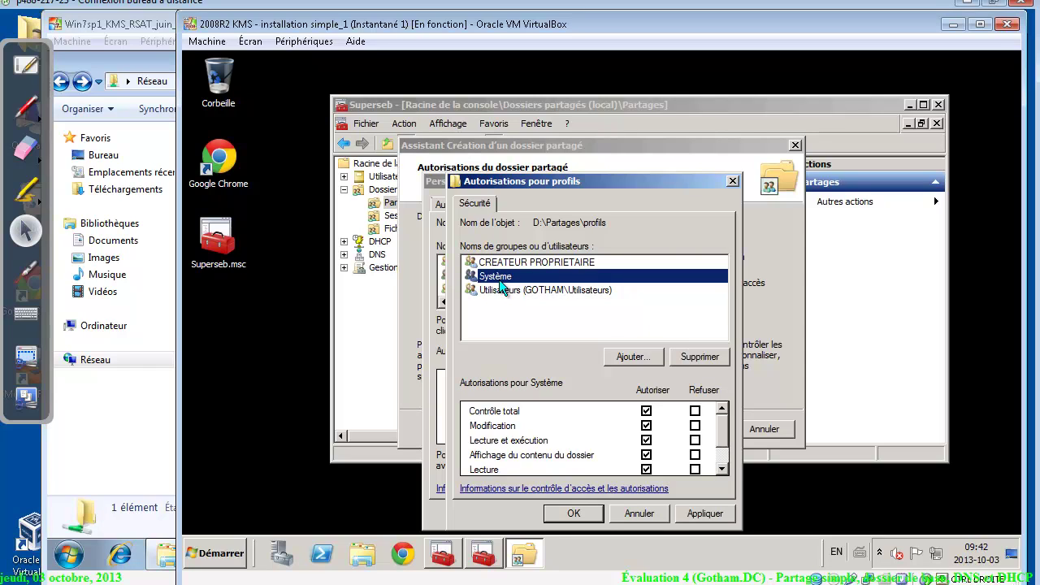
{"action": "left_click", "coordinate": [705, 513]}
{"action": "left_click", "coordinate": [575, 513]}
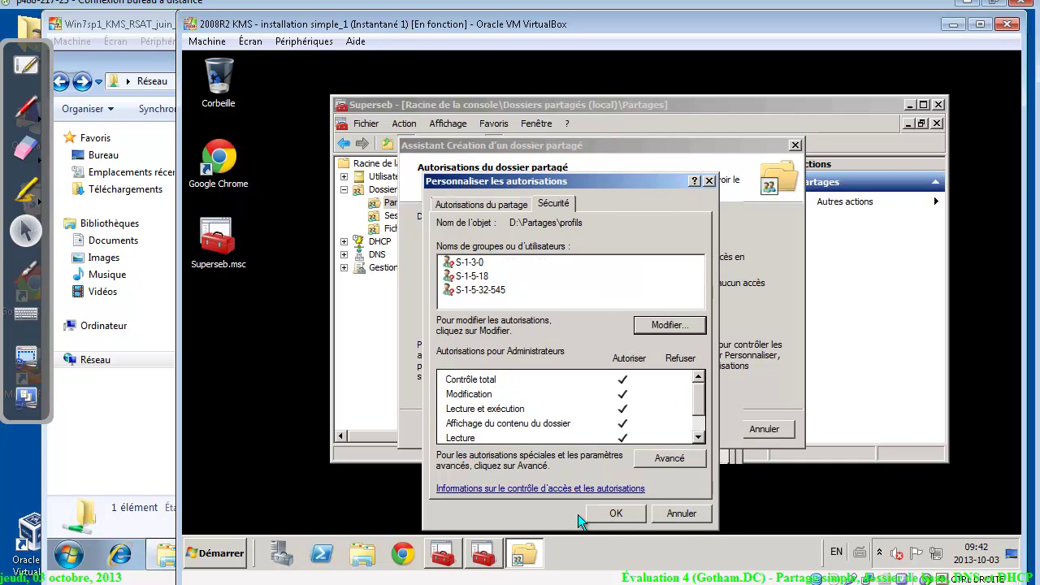
{"action": "left_click", "coordinate": [620, 513]}
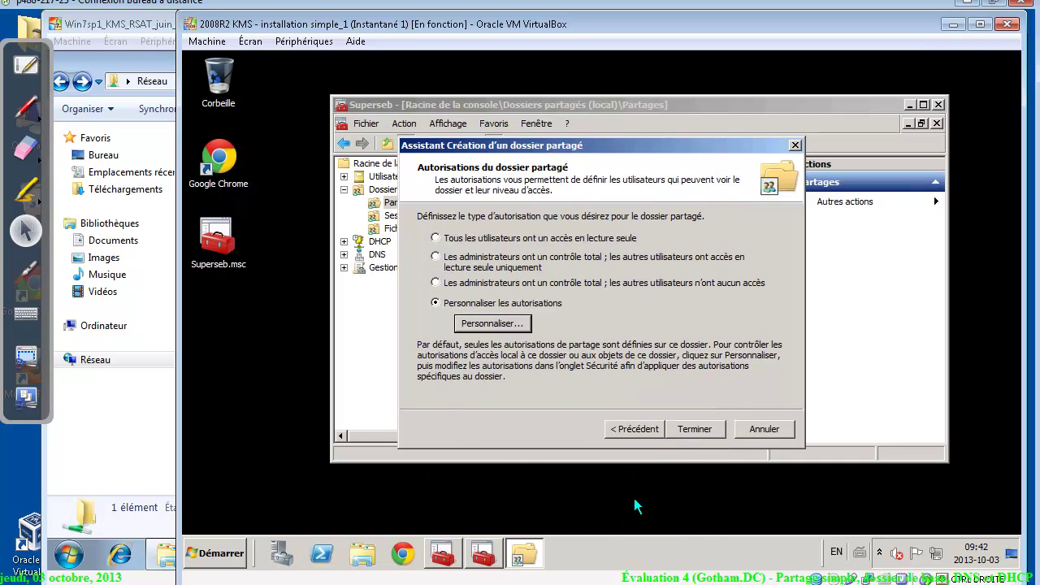
{"action": "left_click", "coordinate": [714, 421]}
Close the completed share wizard and open the profils$ share's folder in Explorer
{"action": "left_click", "coordinate": [704, 426]}
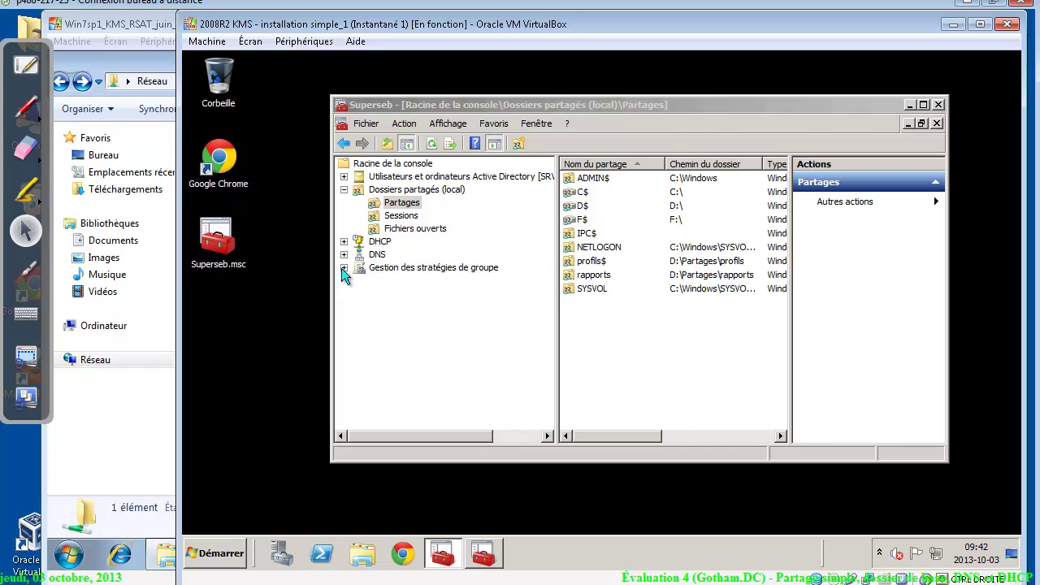
{"action": "left_click", "coordinate": [593, 260]}
{"action": "right_click", "coordinate": [593, 261]}
{"action": "left_click", "coordinate": [610, 272]}
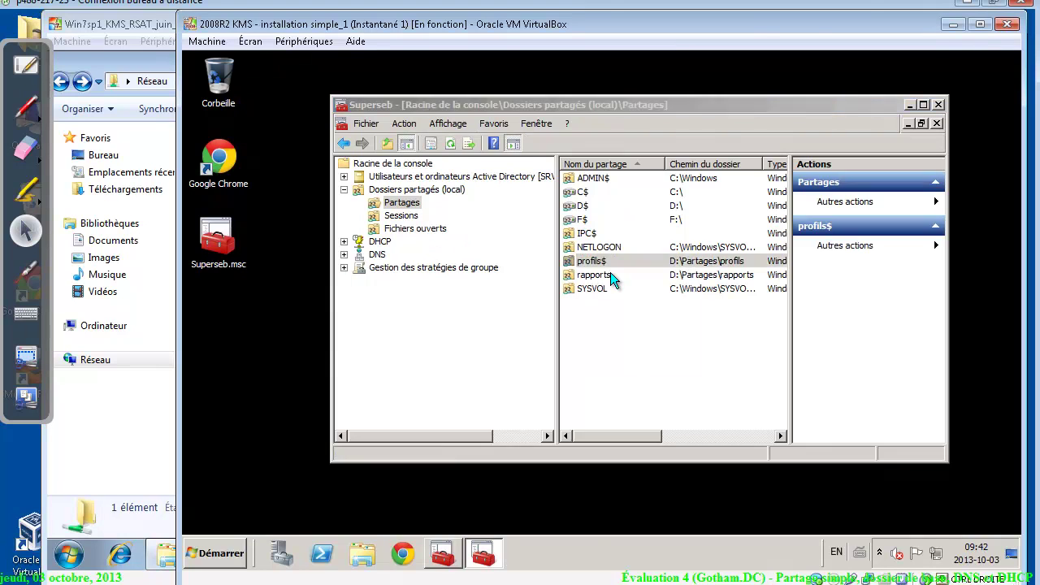
Snap the profils Explorer window to the right half and position the console beside it
{"action": "left_click_drag", "start_coordinate": [606, 66], "coordinate": [1020, 108]}
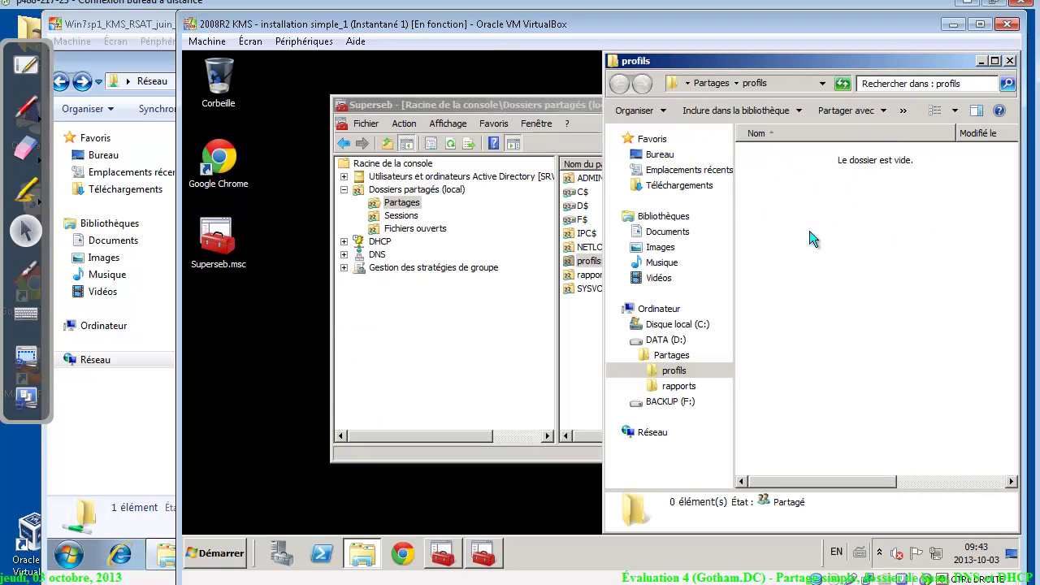
{"action": "left_click_drag", "start_coordinate": [495, 105], "coordinate": [189, 110]}
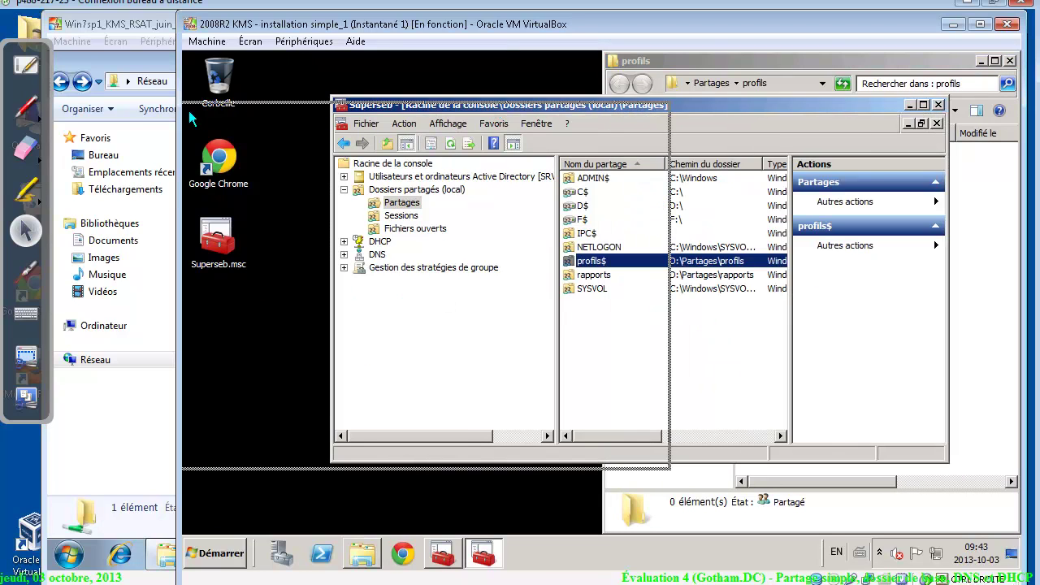
{"action": "left_click_drag", "start_coordinate": [346, 106], "coordinate": [533, 80]}
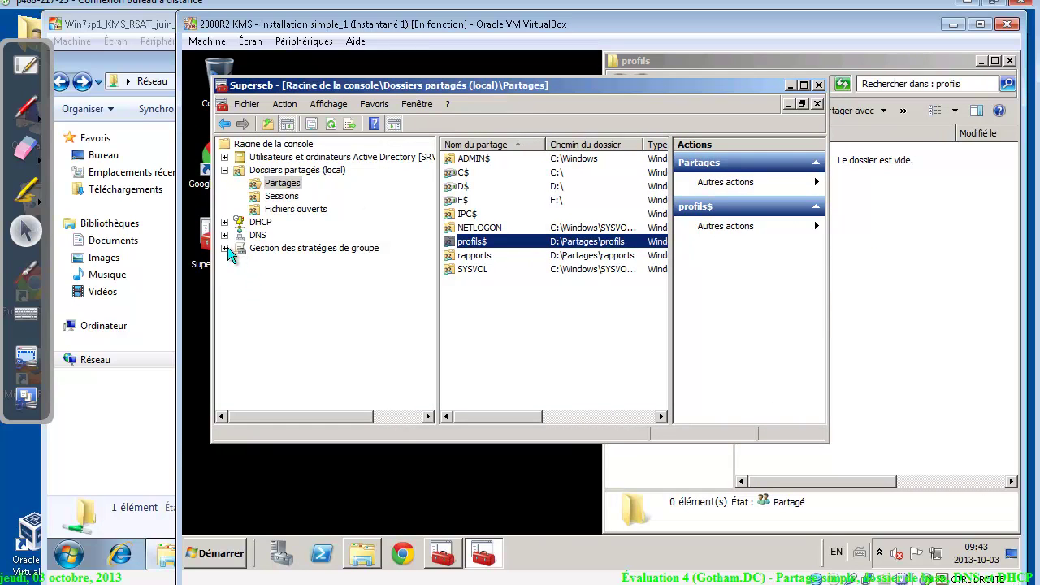
Expand Active Directory to gotham.dc > gotham > OU_bons > OU_users to list its users
{"action": "left_click", "coordinate": [224, 170]}
{"action": "left_click", "coordinate": [224, 157]}
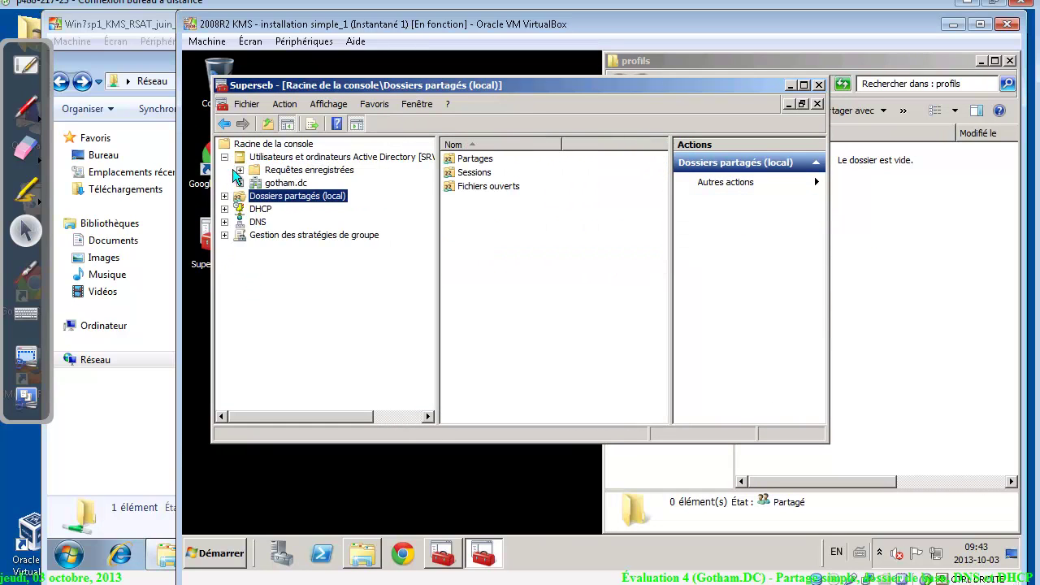
{"action": "left_click", "coordinate": [240, 183]}
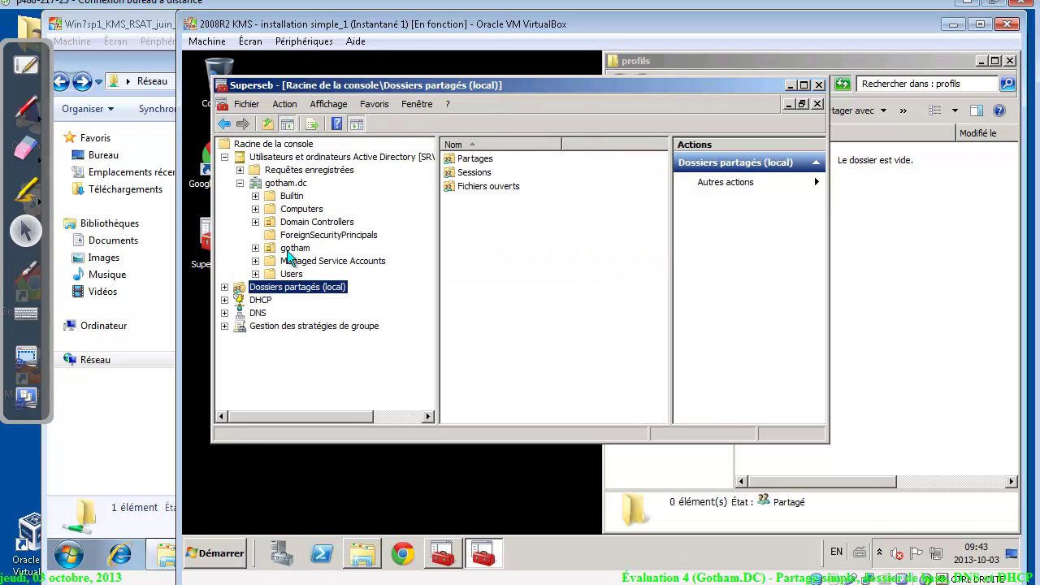
{"action": "left_click", "coordinate": [291, 249]}
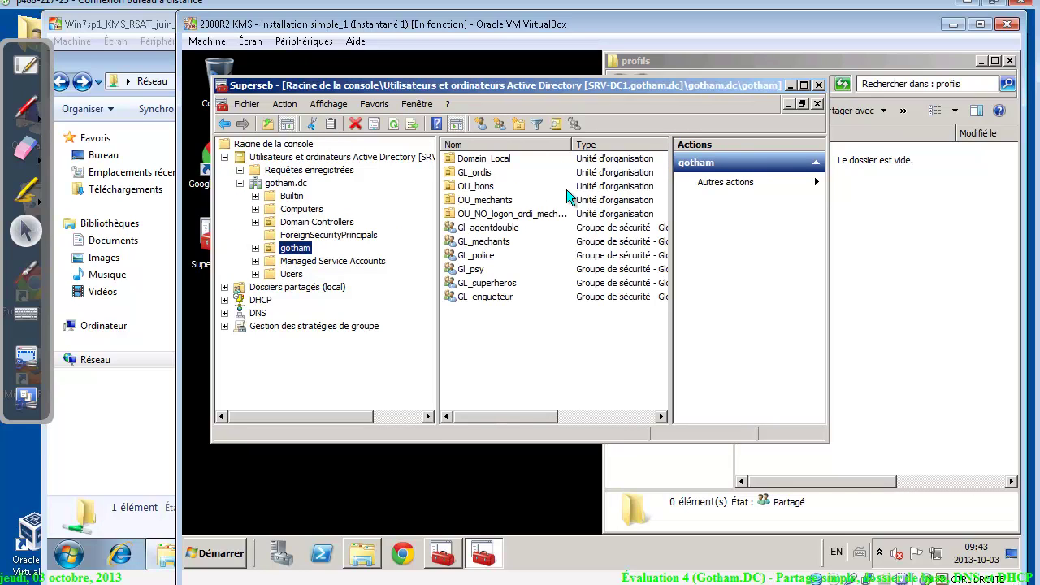
{"action": "double_click", "coordinate": [486, 187]}
{"action": "double_click", "coordinate": [479, 172]}
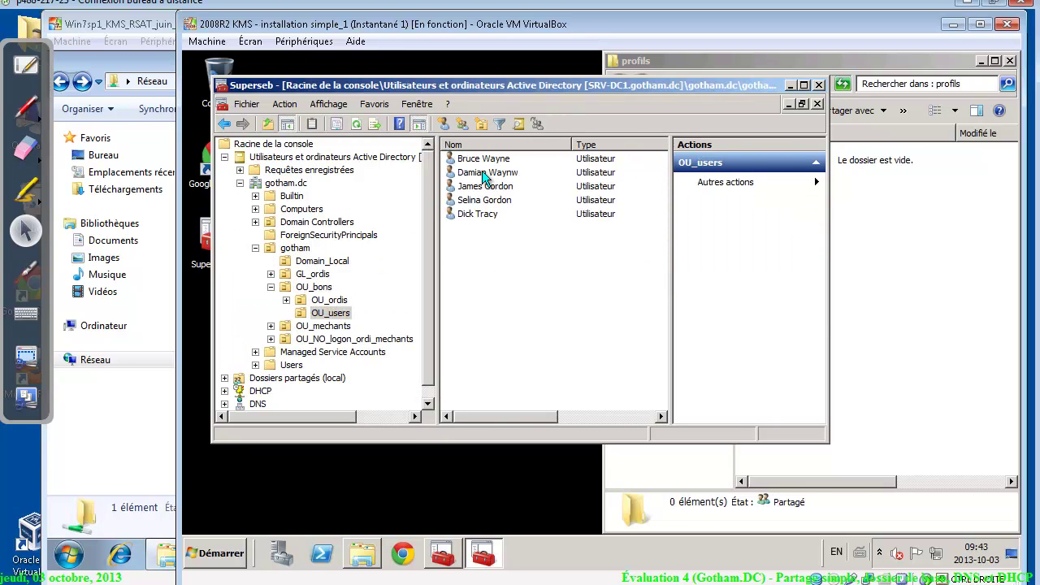
Open the first OU_users account's properties on the Profil tab
{"action": "left_click_drag", "start_coordinate": [615, 80], "coordinate": [461, 77]}
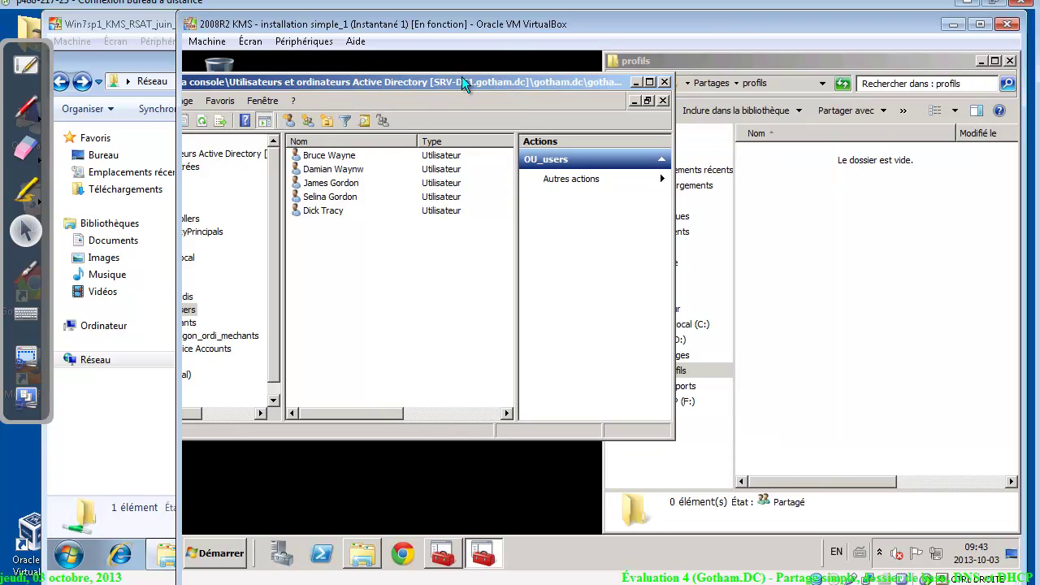
{"action": "left_click", "coordinate": [322, 169]}
{"action": "left_click", "coordinate": [322, 155]}
{"action": "right_click", "coordinate": [322, 155]}
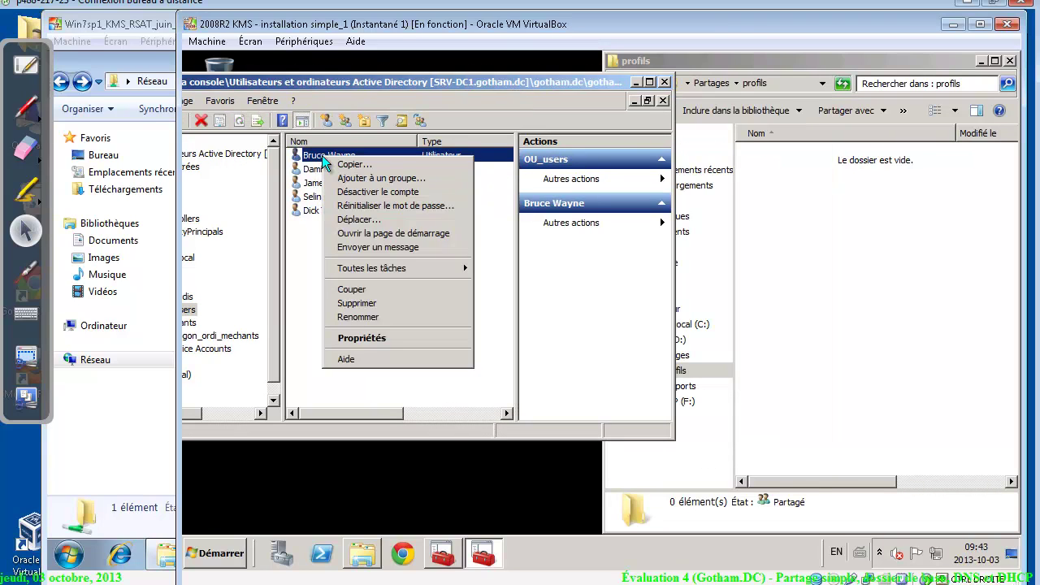
{"action": "left_click", "coordinate": [385, 337]}
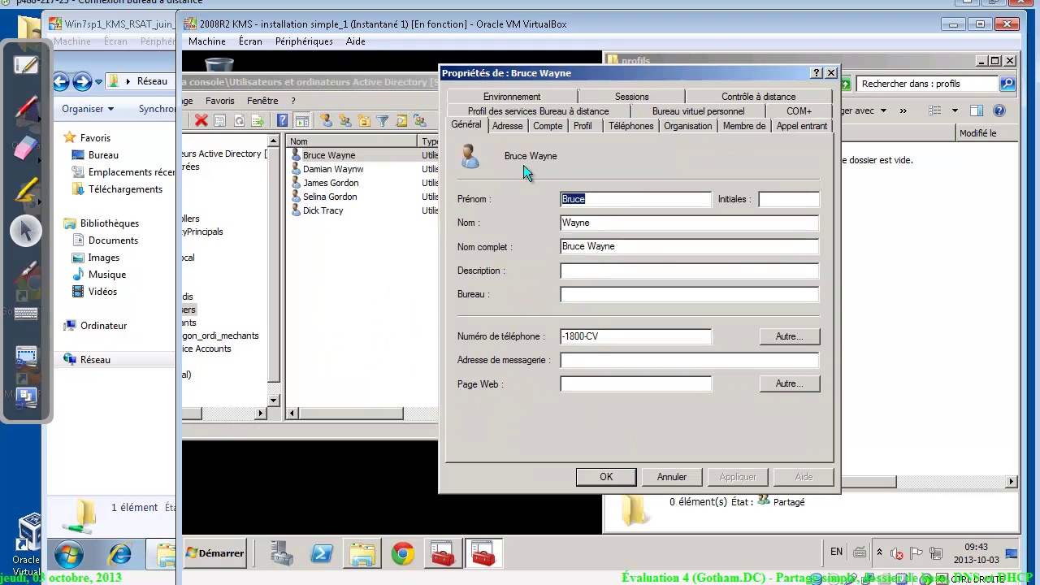
{"action": "left_click", "coordinate": [581, 126]}
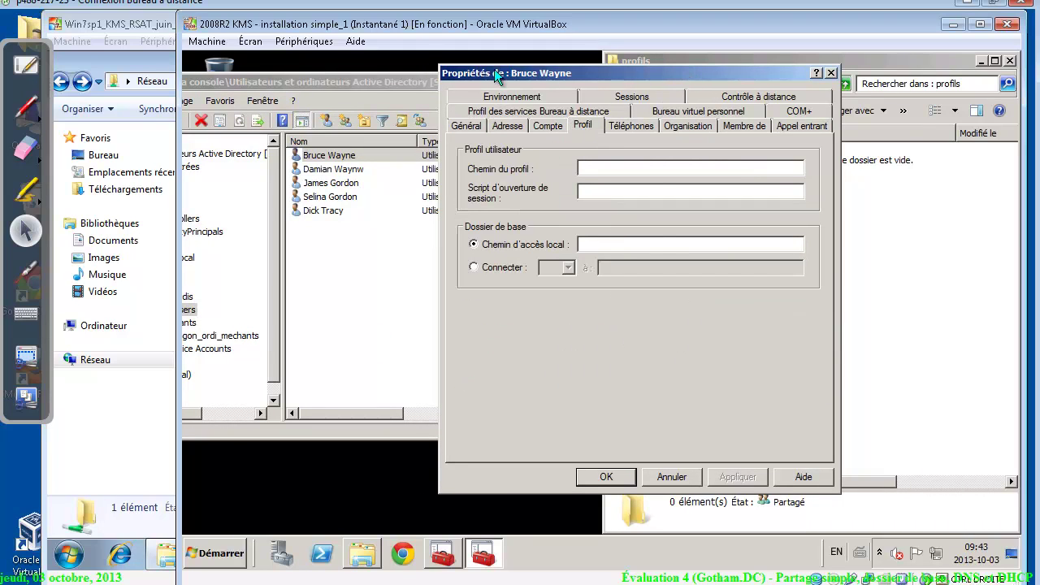
Set the home folder to connect drive U: to \\srv-dc1\profils$
{"action": "left_click_drag", "start_coordinate": [493, 69], "coordinate": [285, 72]}
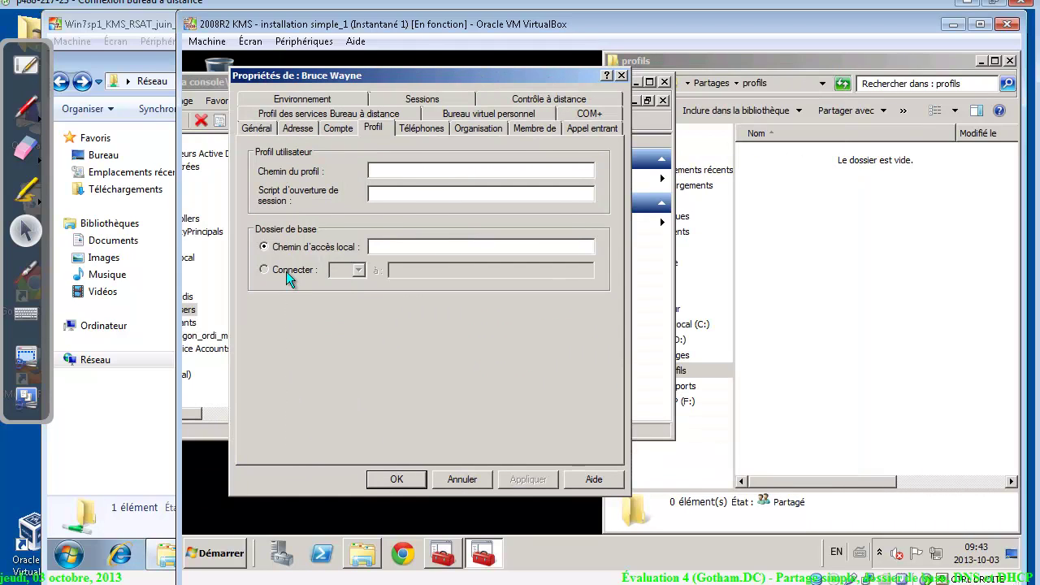
{"action": "left_click", "coordinate": [286, 271]}
{"action": "left_click", "coordinate": [357, 270]}
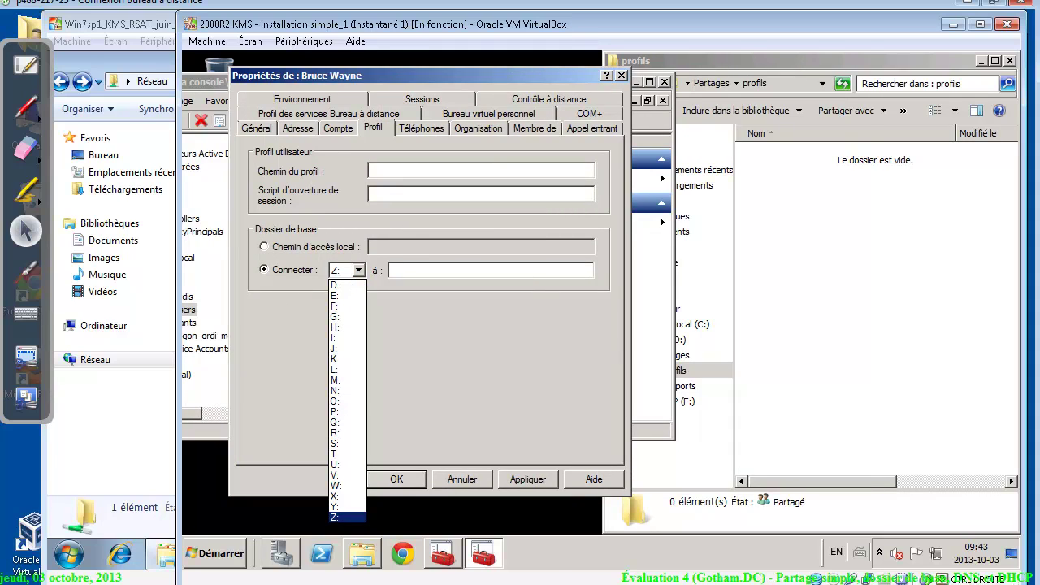
{"action": "key", "text": "alt+Tab"}
{"action": "left_click_drag", "start_coordinate": [500, 333], "coordinate": [507, 333]}
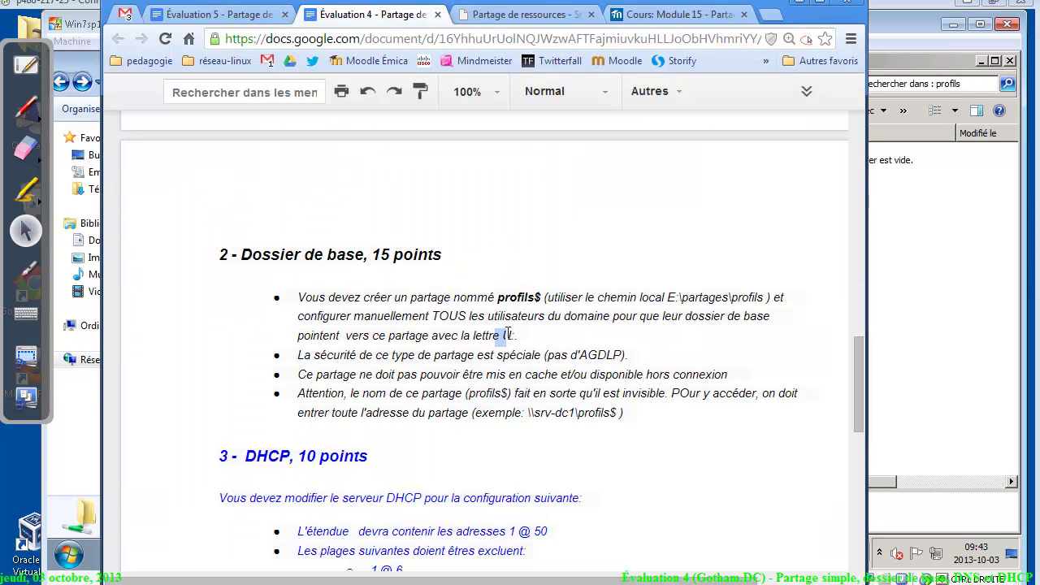
{"action": "left_click", "coordinate": [101, 433]}
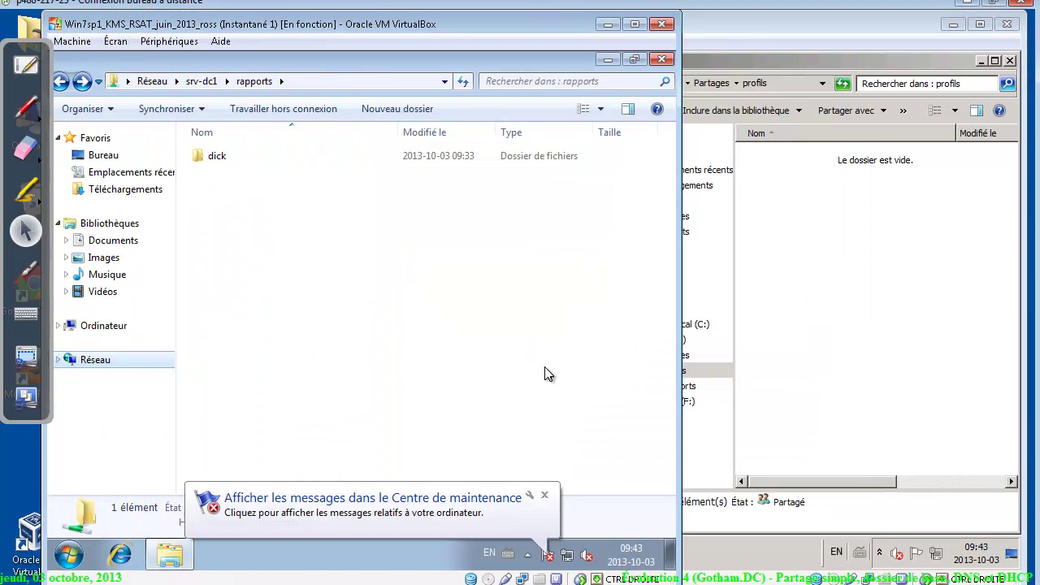
{"action": "left_click", "coordinate": [847, 243]}
{"action": "left_click", "coordinate": [356, 273]}
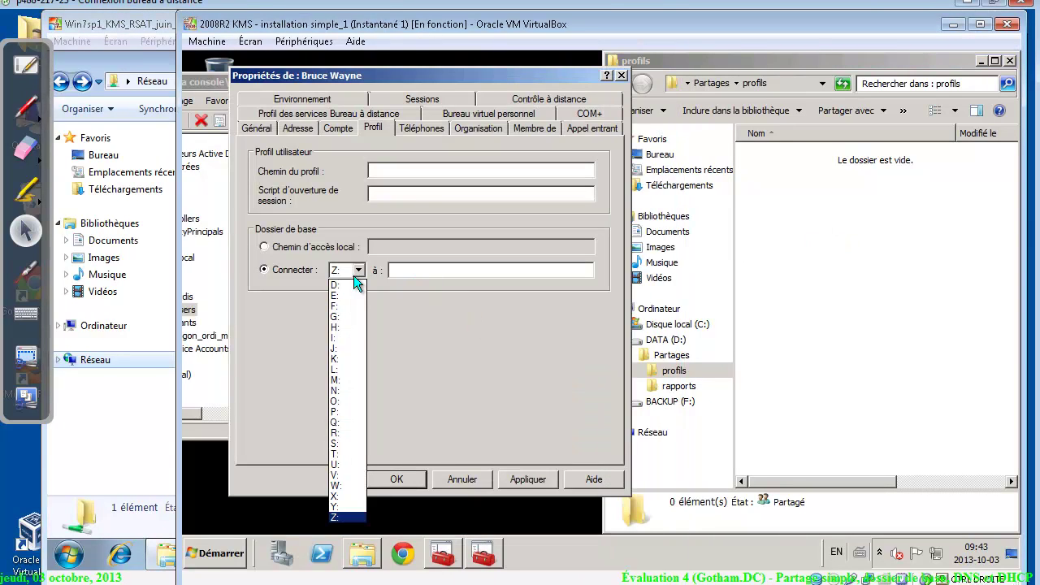
{"action": "left_click", "coordinate": [348, 465]}
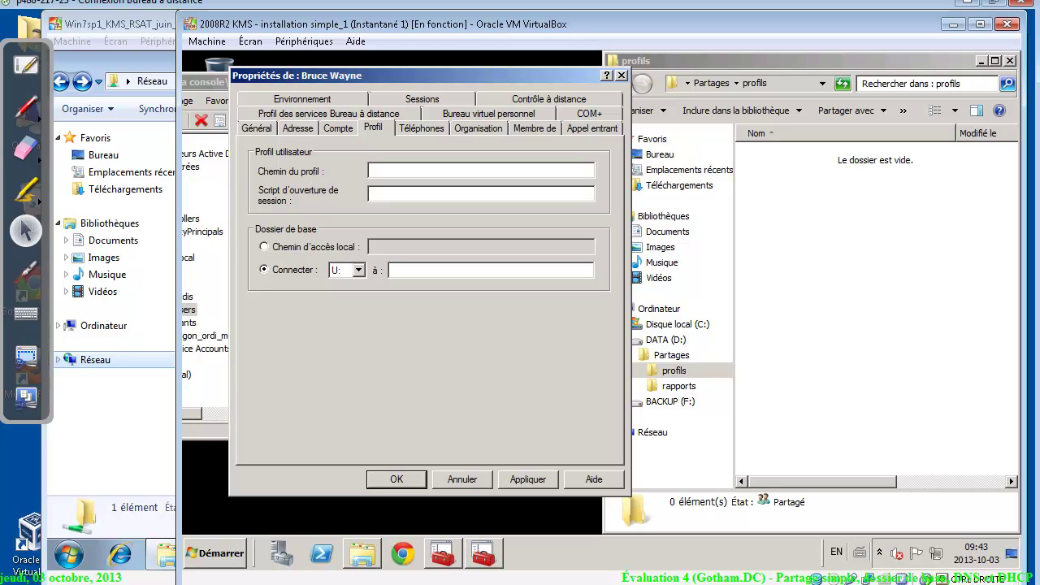
{"action": "type", "text": "\\\\"}
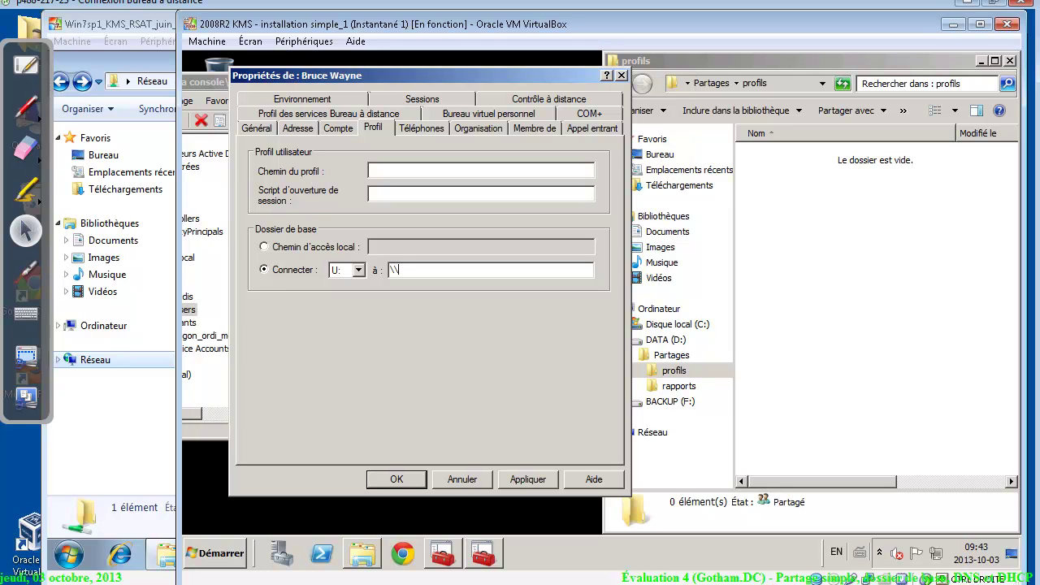
{"action": "type", "text": "srv-dc1"}
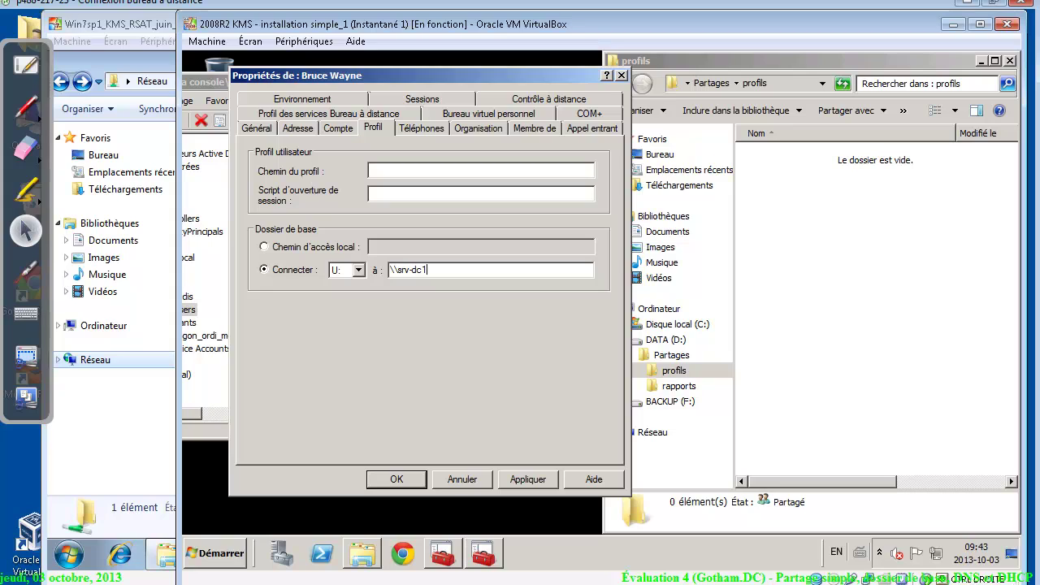
{"action": "type", "text": "\\"}
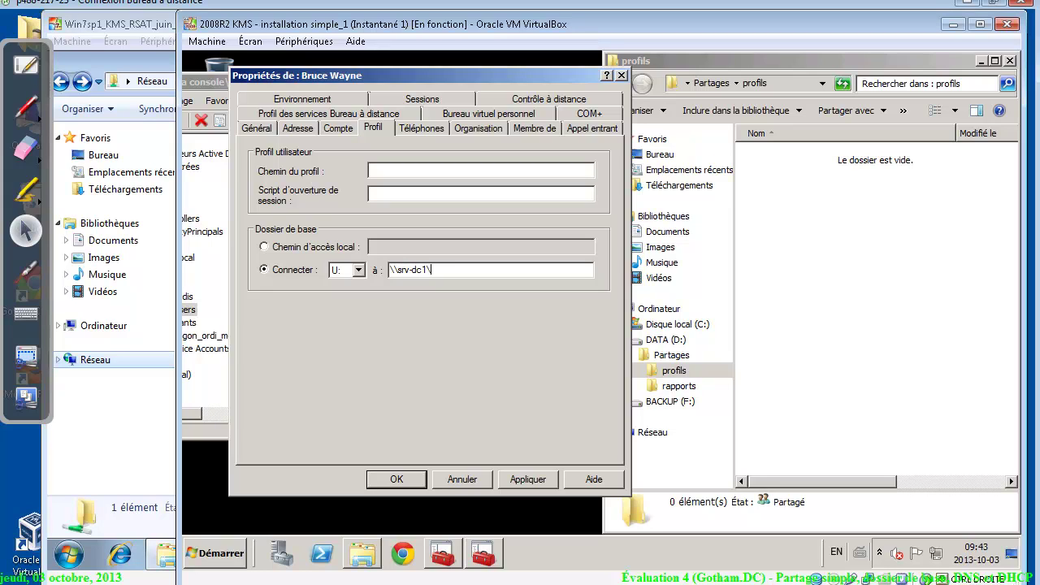
{"action": "type", "text": "profils$"}
Open \\srv-dc1\profils$ from the Start menu search and reveal its full path in the address bar
{"action": "key", "text": "BackSpace"}
{"action": "key", "text": "BackSpace"}
{"action": "key", "text": "BackSpace"}
{"action": "key", "text": "BackSpace"}
{"action": "key", "text": "BackSpace"}
{"action": "key", "text": "BackSpace"}
{"action": "key", "text": "BackSpace"}
{"action": "key", "text": "BackSpace"}
{"action": "key", "text": "BackSpace"}
{"action": "key", "text": "BackSpace"}
{"action": "key", "text": "BackSpace"}
{"action": "key", "text": "BackSpace"}
{"action": "key", "text": "BackSpace"}
{"action": "key", "text": "BackSpace"}
{"action": "key", "text": "BackSpace"}
{"action": "left_click", "coordinate": [224, 554]}
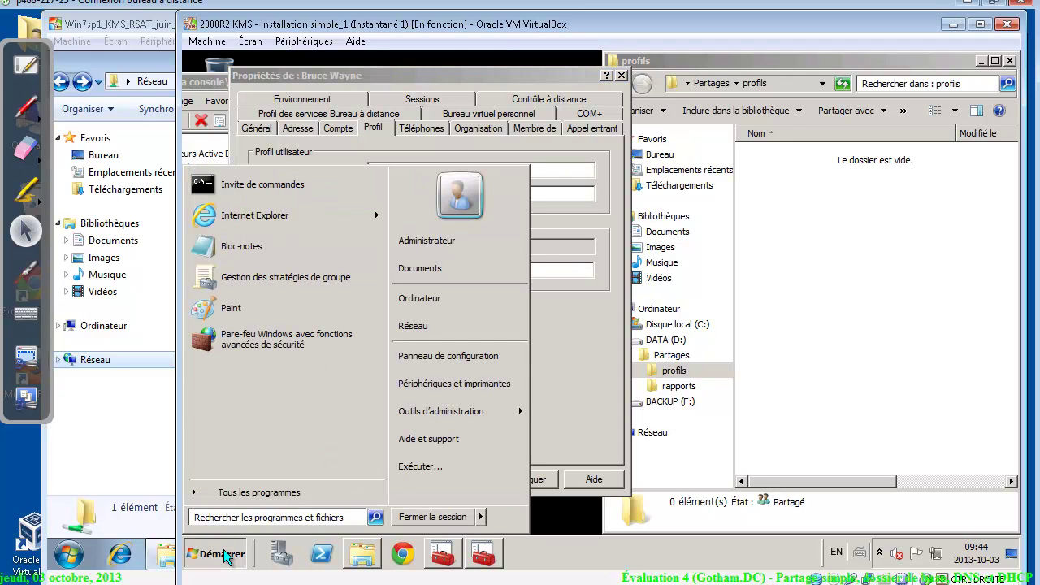
{"action": "type", "text": "\\\\"}
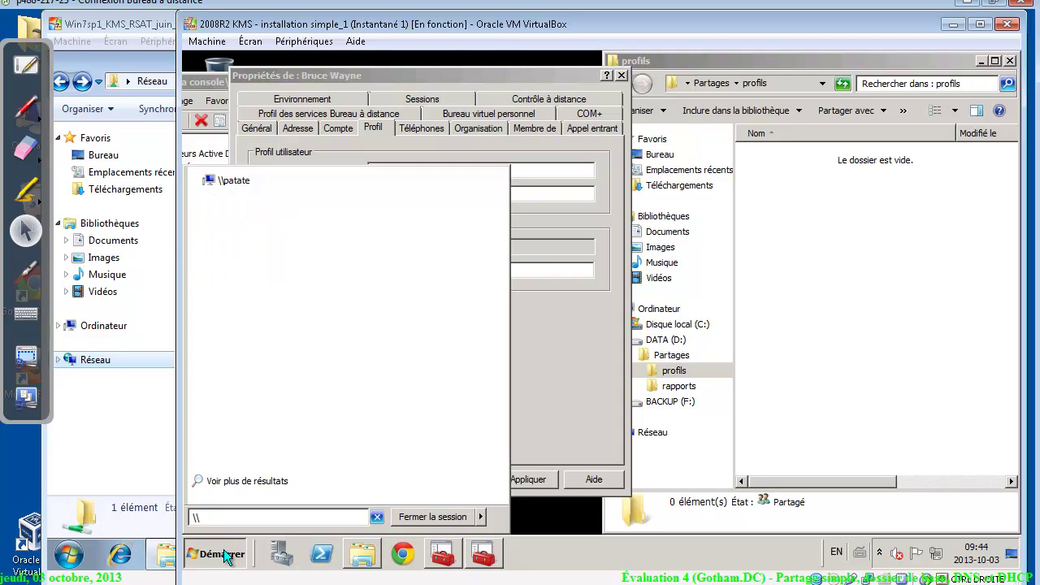
{"action": "type", "text": "srv-dc1"}
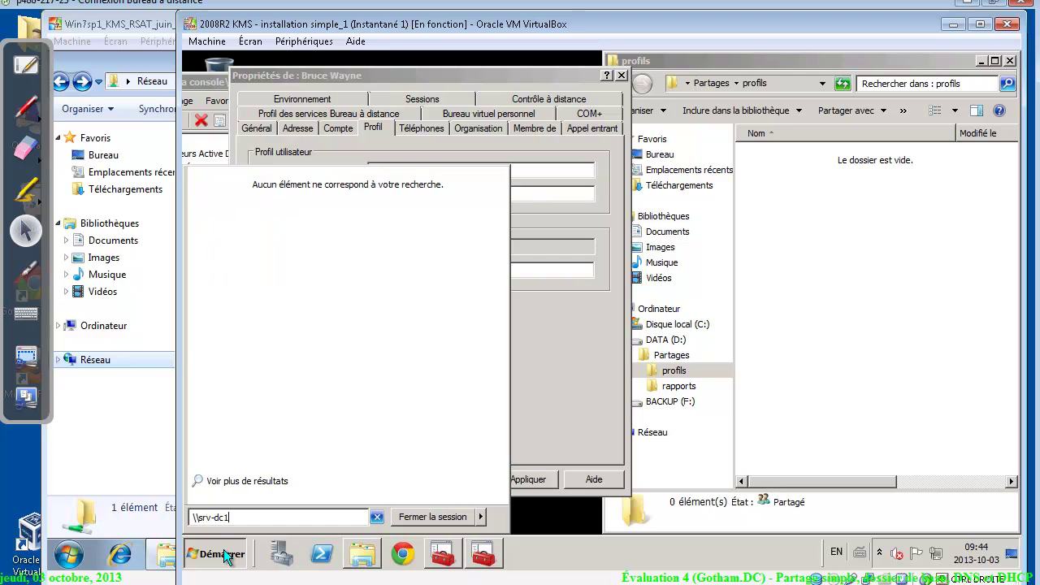
{"action": "type", "text": "\\"}
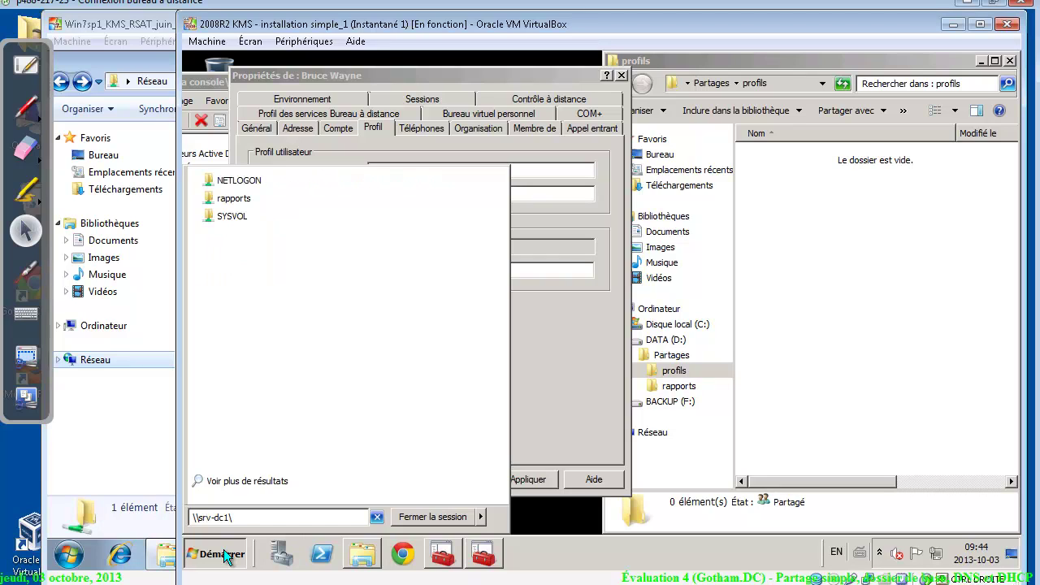
{"action": "type", "text": "profils$"}
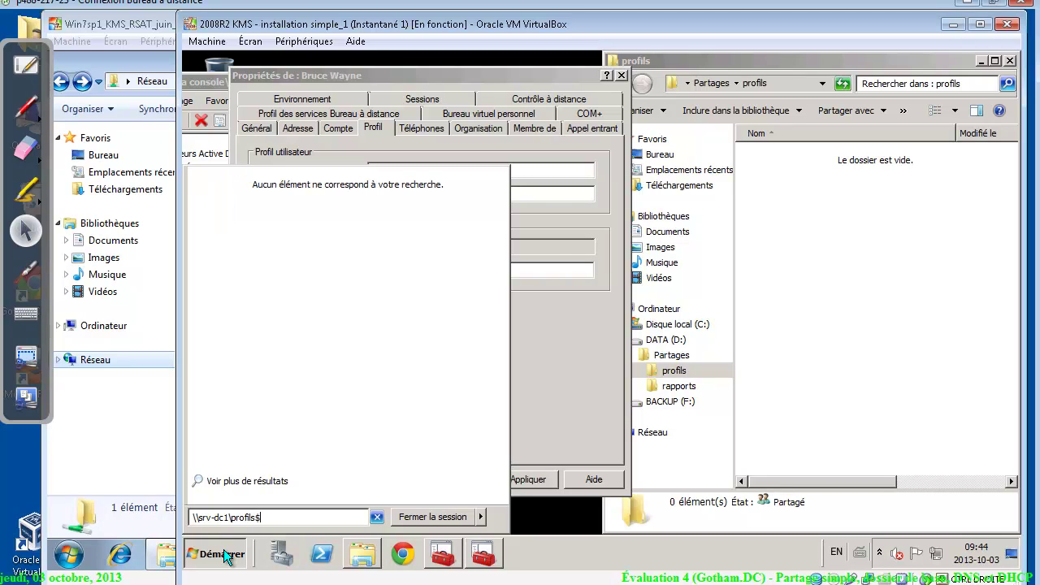
{"action": "key", "text": "Return"}
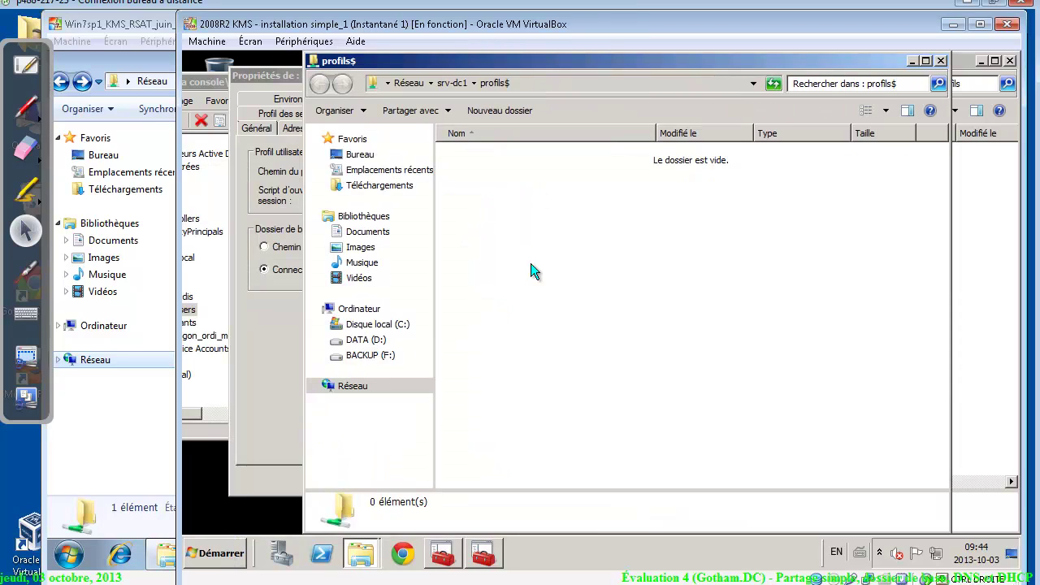
{"action": "left_click", "coordinate": [563, 85]}
{"action": "key", "text": "ctrl+c"}
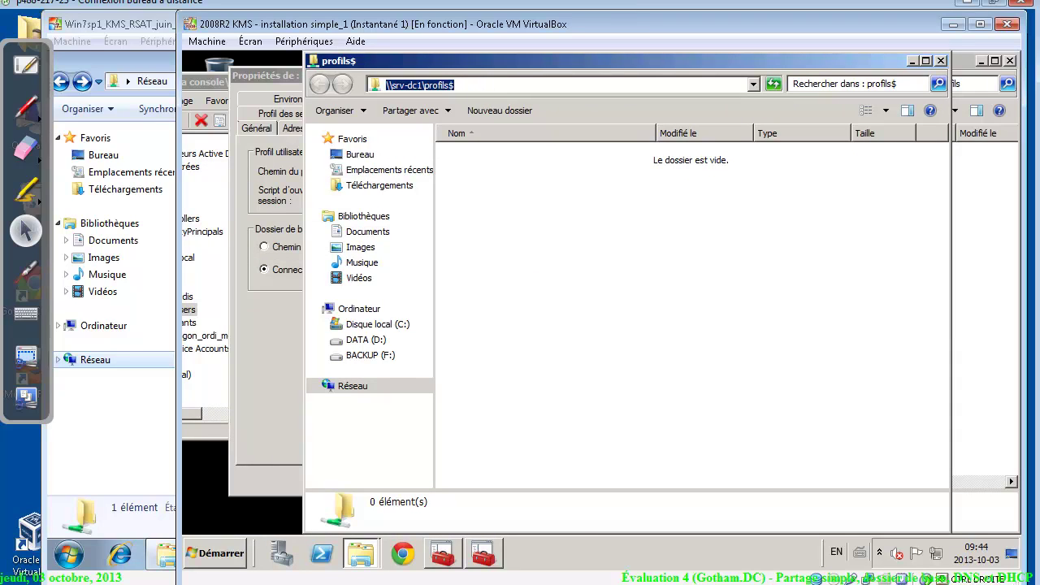
Enter \\srv-dc1\profils$\%username% as the U: home folder path and apply it
{"action": "left_click", "coordinate": [940, 60]}
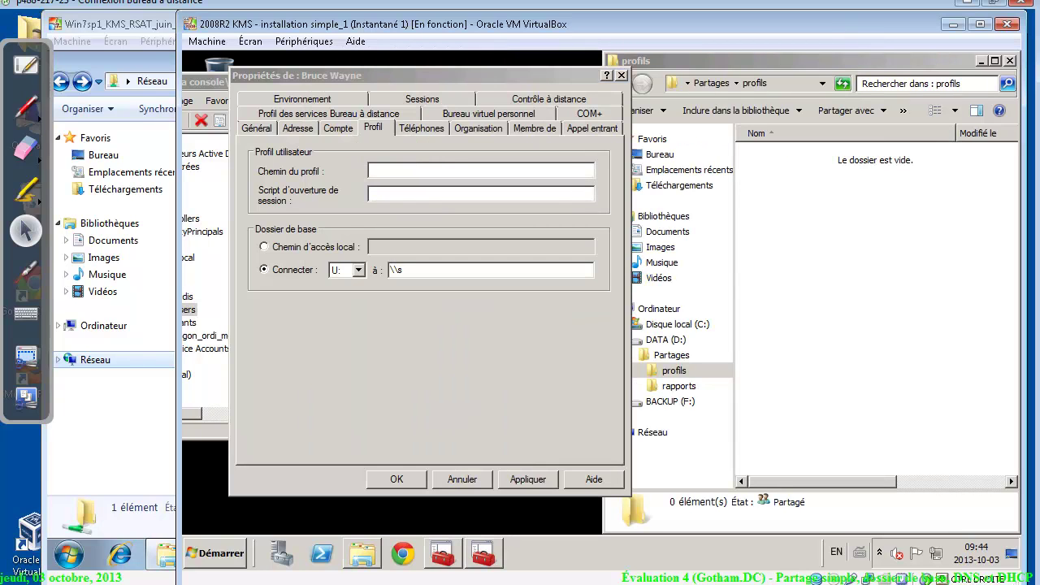
{"action": "key", "text": "ctrl+a"}
{"action": "key", "text": "ctrl+v"}
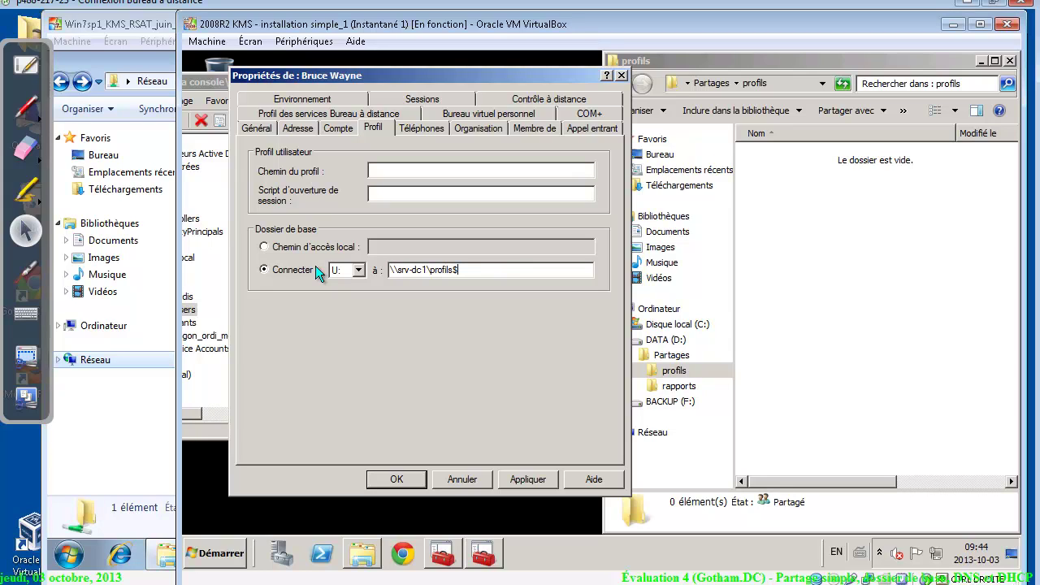
{"action": "type", "text": "\\"}
{"action": "type", "text": "%userna"}
{"action": "type", "text": "mw"}
{"action": "type", "text": "e%"}
{"action": "left_click_drag", "start_coordinate": [524, 269], "coordinate": [390, 269]}
{"action": "key", "text": "ctrl+c"}
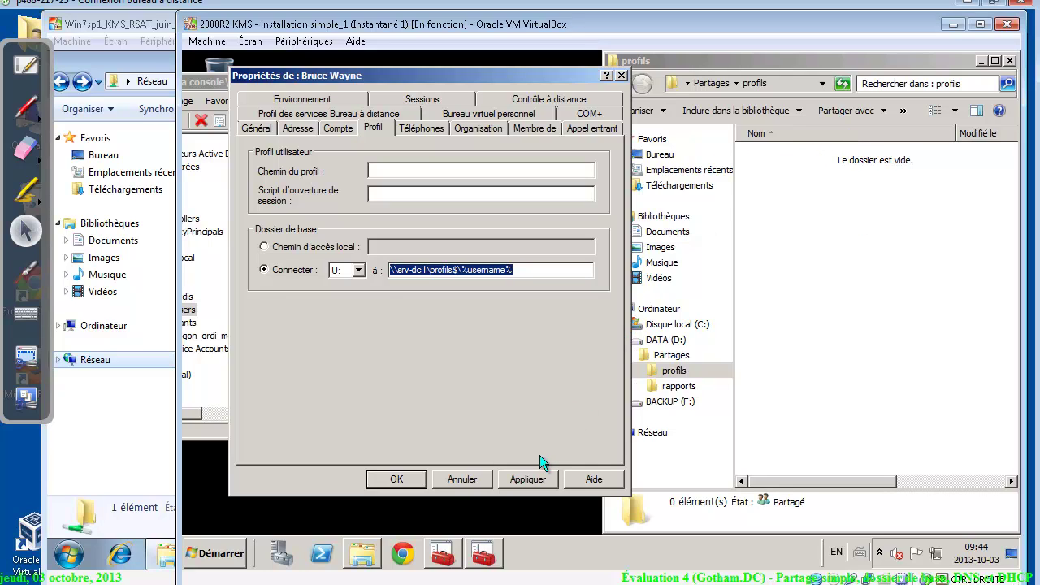
{"action": "left_click", "coordinate": [534, 480]}
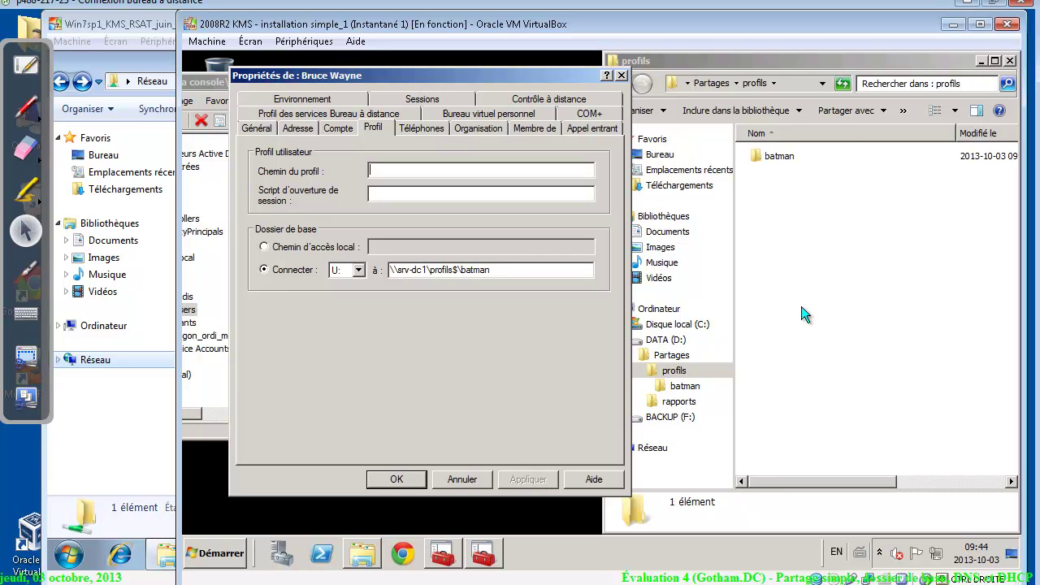
Review the new user folder's Système, user and Administrateurs permissions, then close both dialogs
{"action": "right_click", "coordinate": [776, 161]}
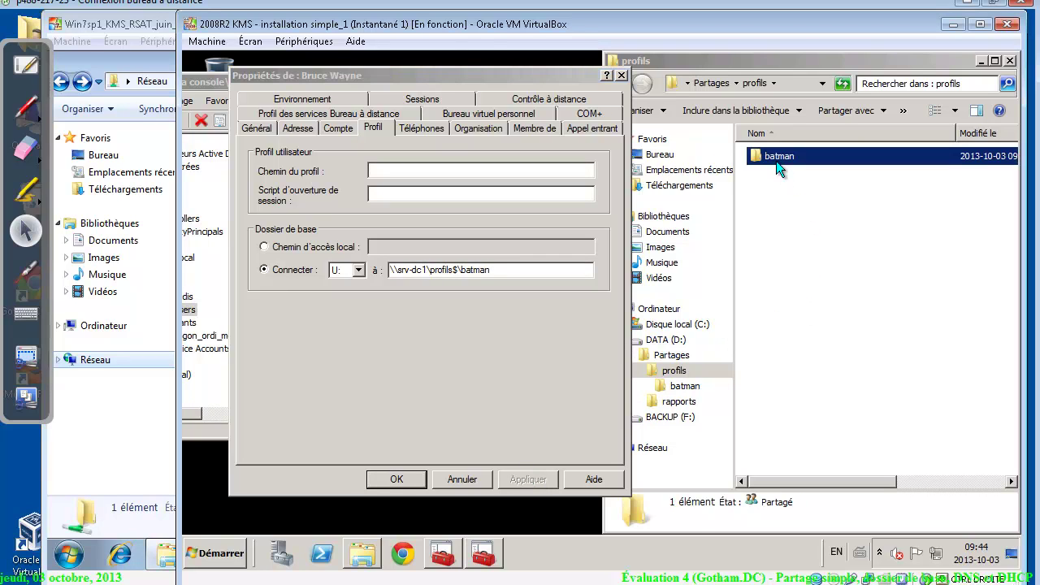
{"action": "left_click", "coordinate": [819, 357]}
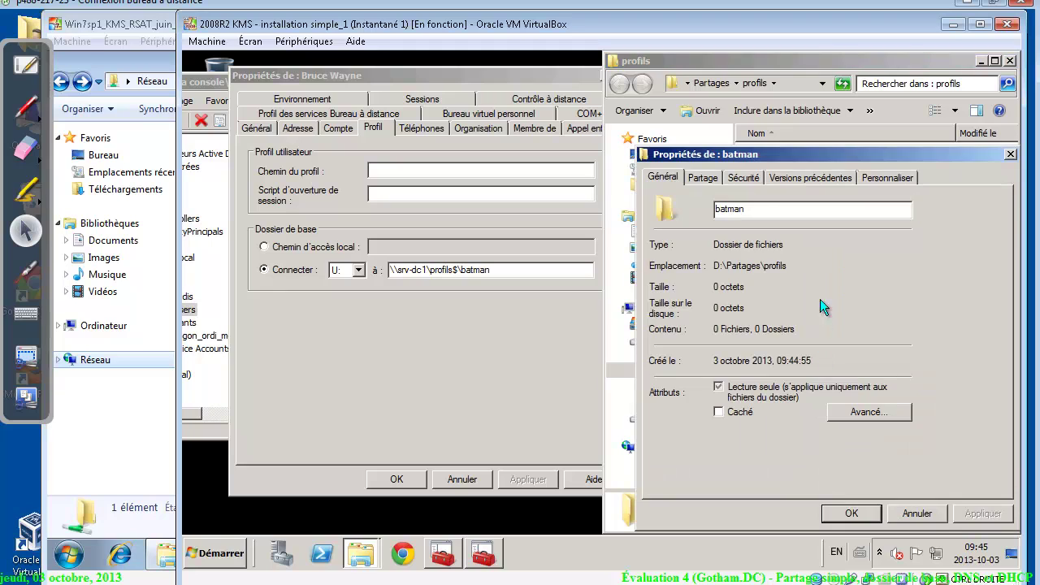
{"action": "left_click", "coordinate": [748, 174]}
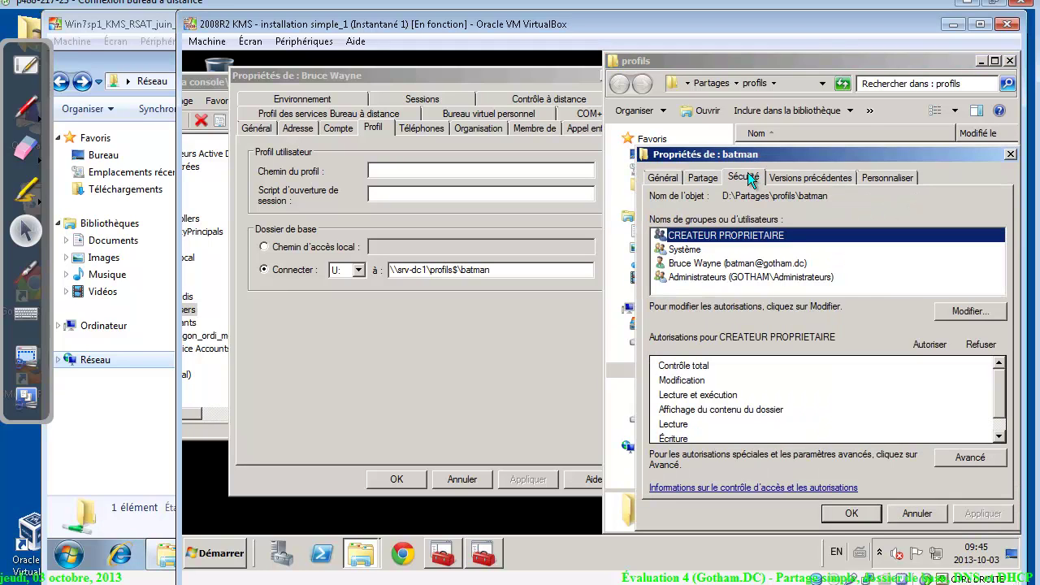
{"action": "left_click", "coordinate": [682, 249]}
{"action": "left_click", "coordinate": [690, 263]}
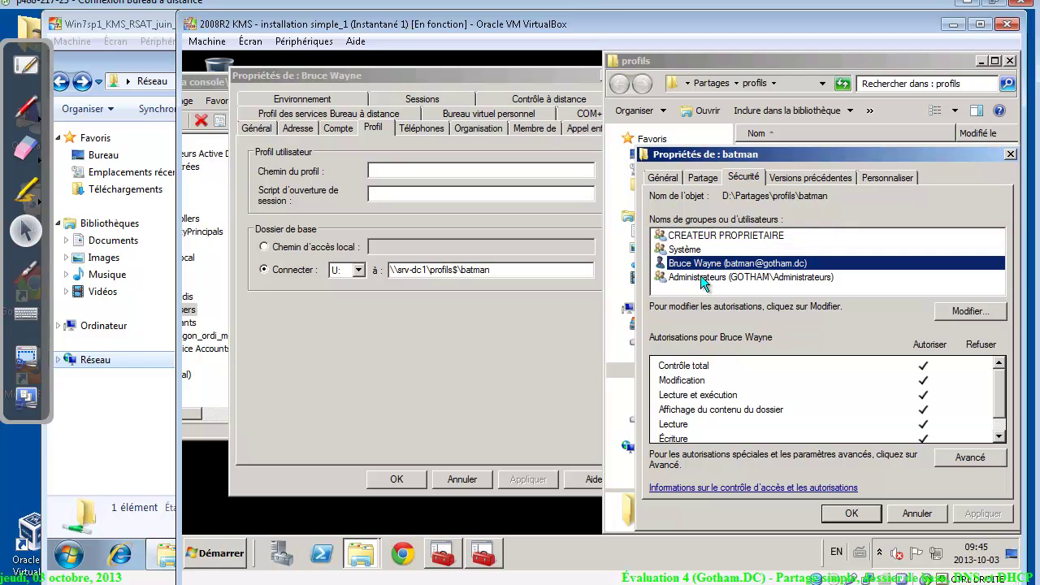
{"action": "left_click", "coordinate": [704, 280]}
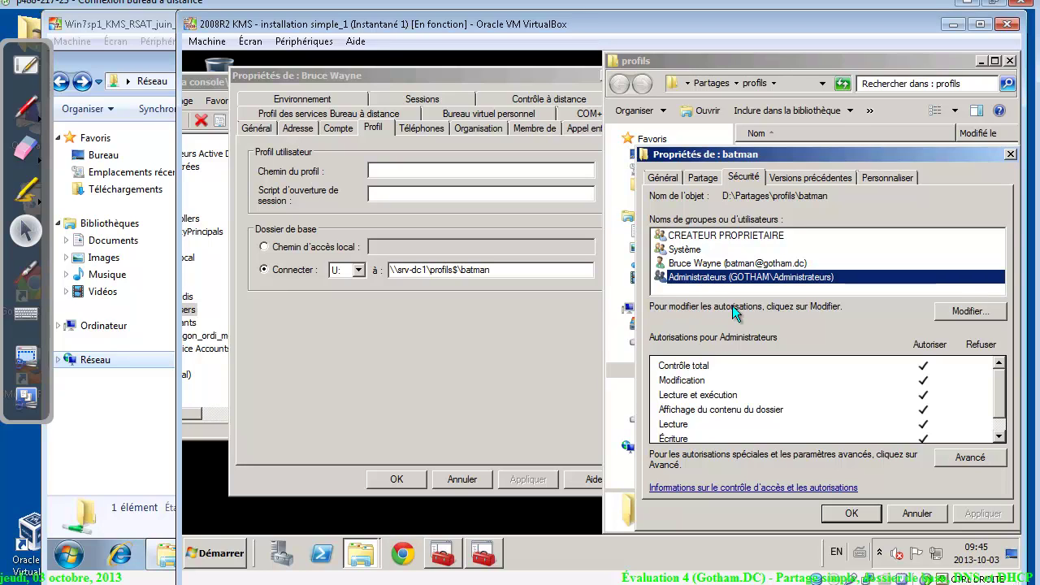
{"action": "left_click", "coordinate": [909, 520]}
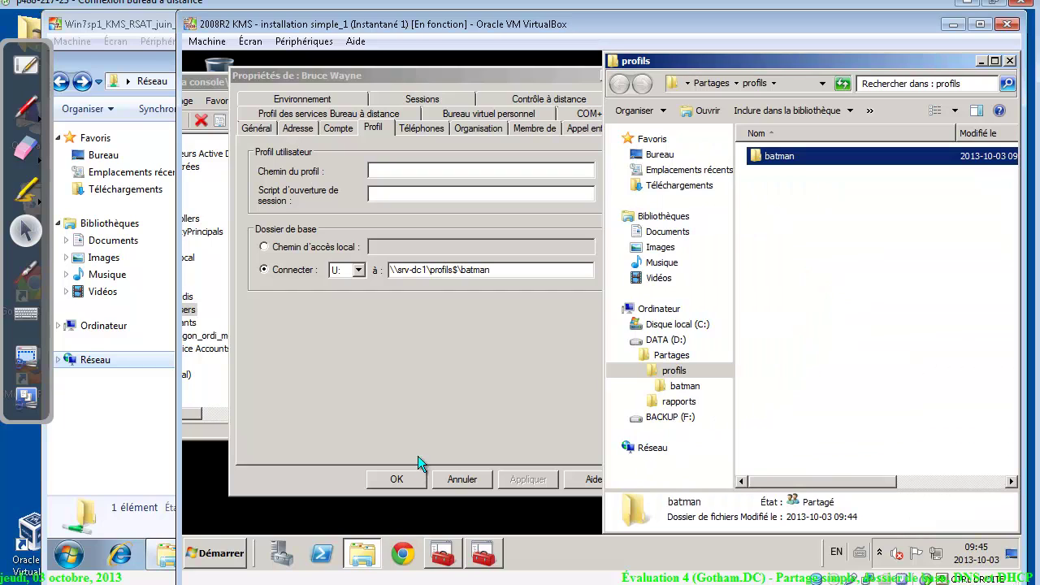
{"action": "left_click", "coordinate": [409, 478]}
{"action": "left_click", "coordinate": [408, 478]}
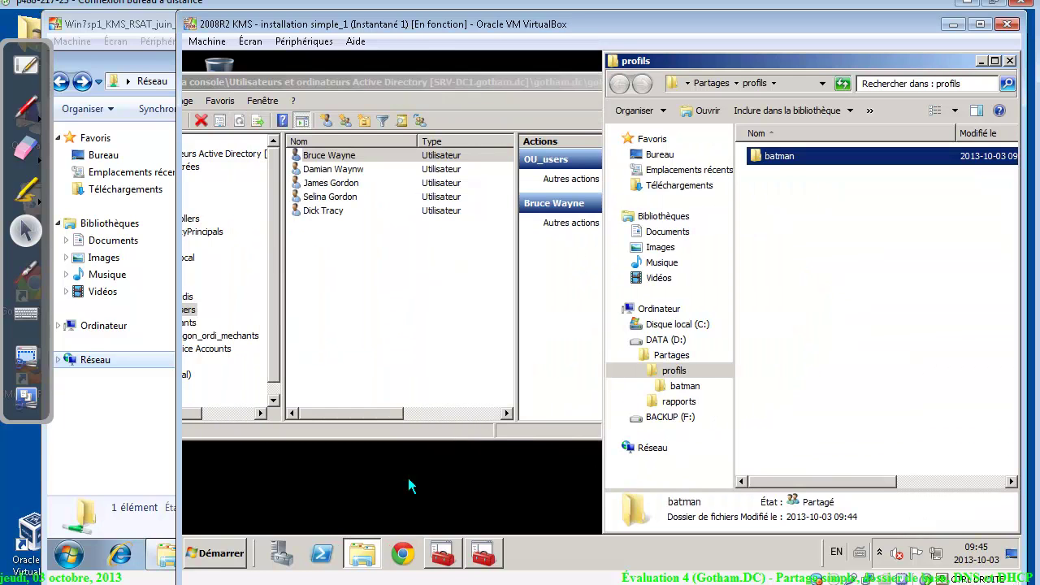
Map the next user's home folder to U: at \\srv-dc1\profils$\%username%, apply, and close
{"action": "right_click", "coordinate": [330, 169]}
{"action": "left_click", "coordinate": [405, 348]}
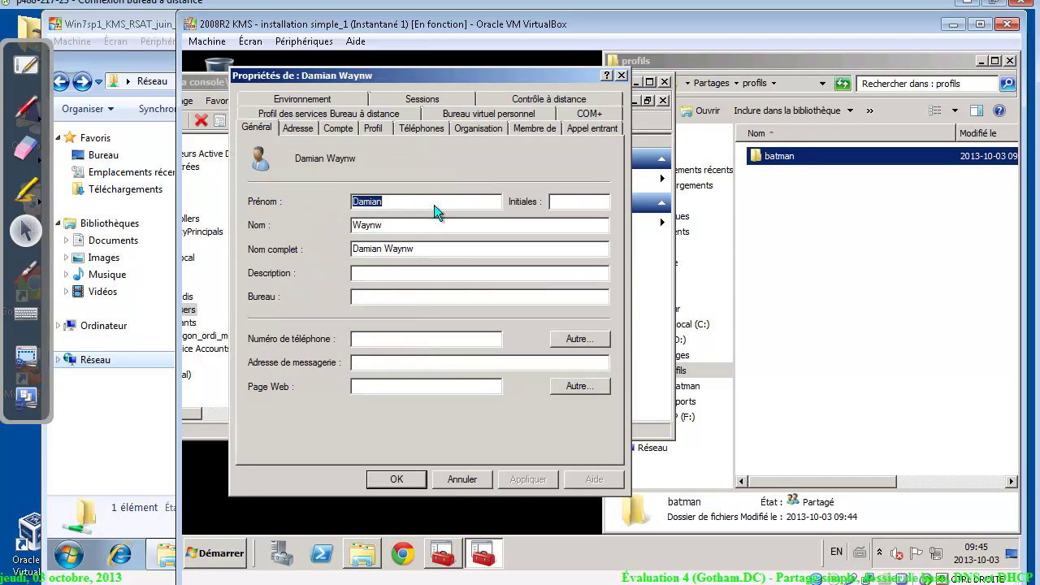
{"action": "left_click", "coordinate": [383, 127]}
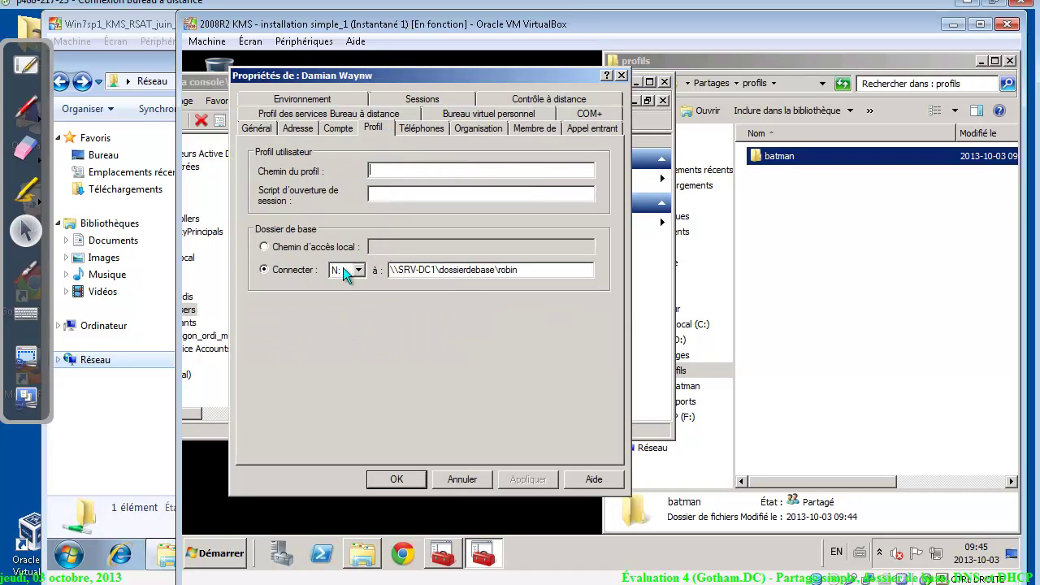
{"action": "key", "text": "ctrl+a"}
{"action": "key", "text": "ctrl+v"}
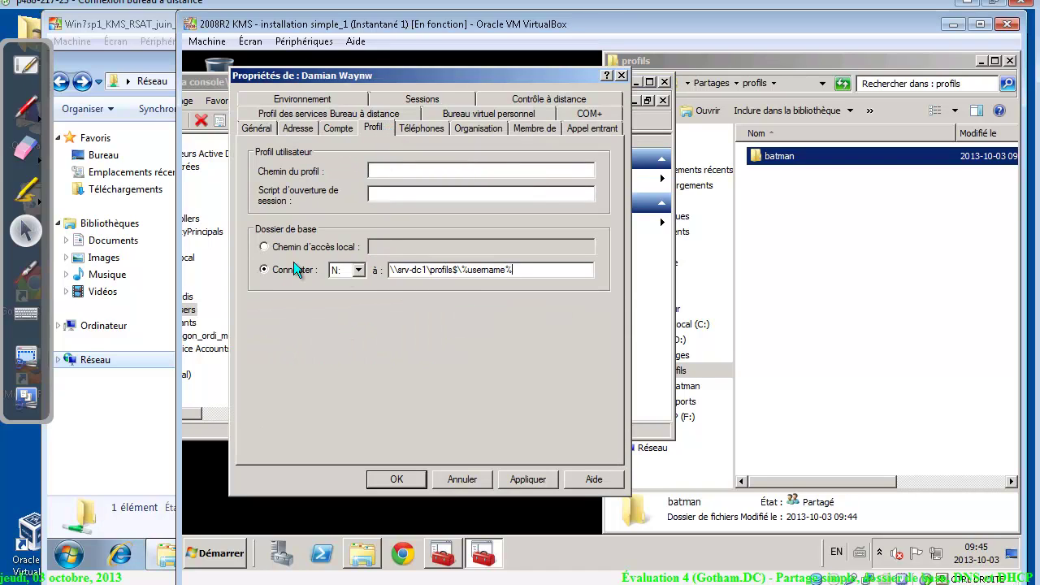
{"action": "left_click", "coordinate": [357, 270]}
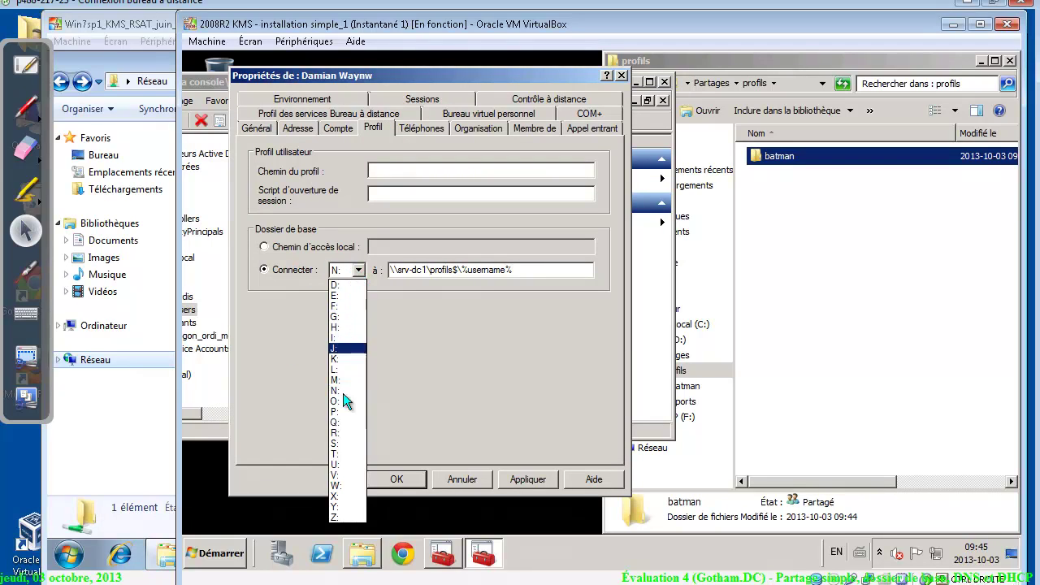
{"action": "left_click", "coordinate": [346, 463]}
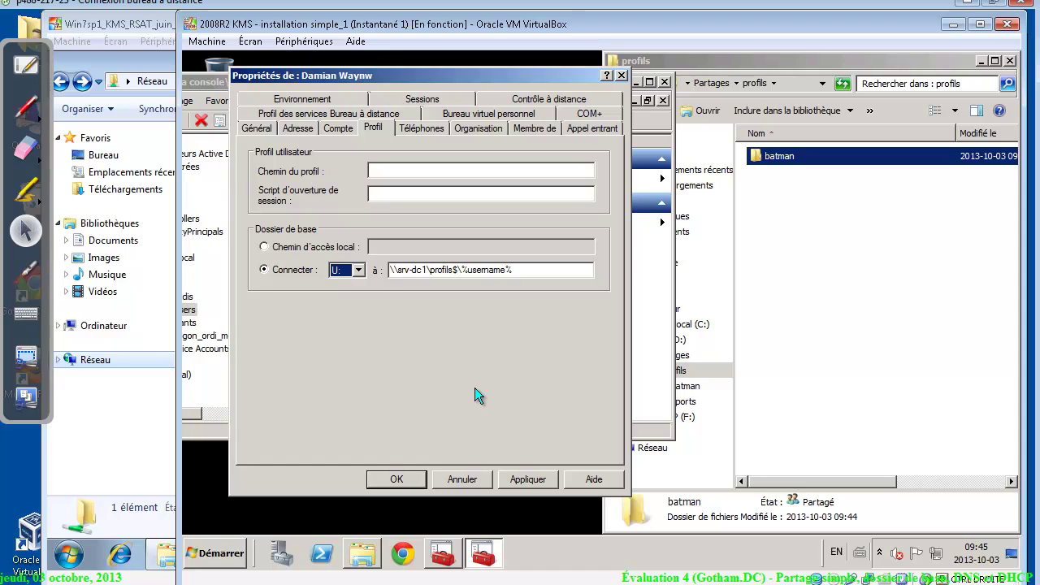
{"action": "left_click", "coordinate": [530, 479]}
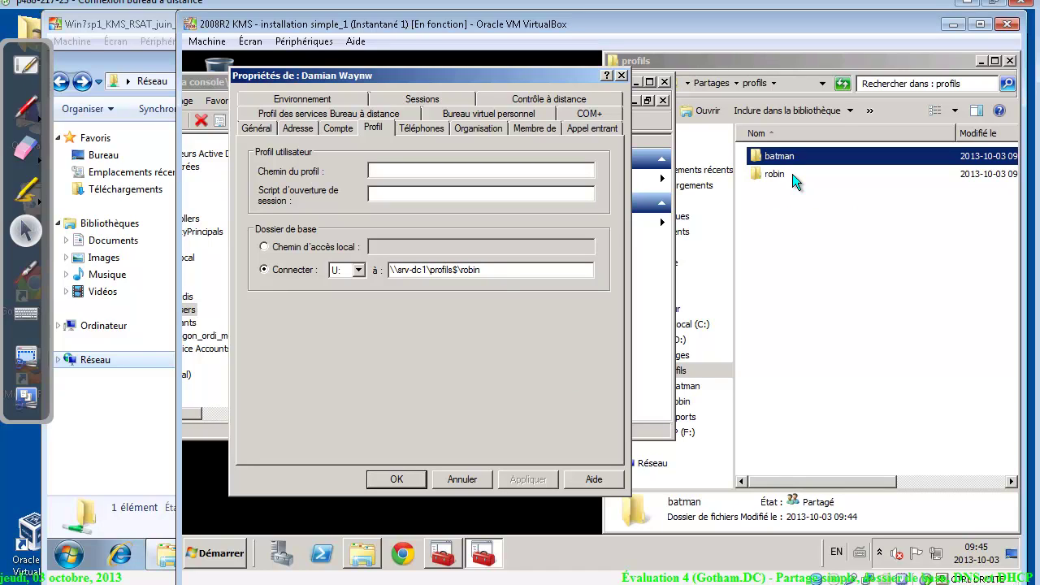
{"action": "left_click", "coordinate": [394, 478]}
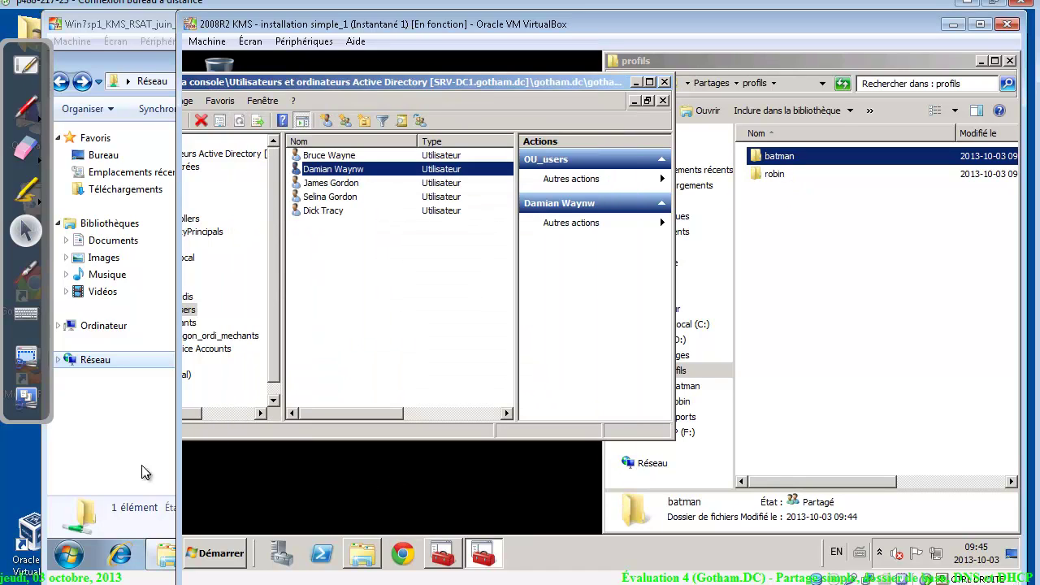
{"action": "left_click", "coordinate": [113, 476]}
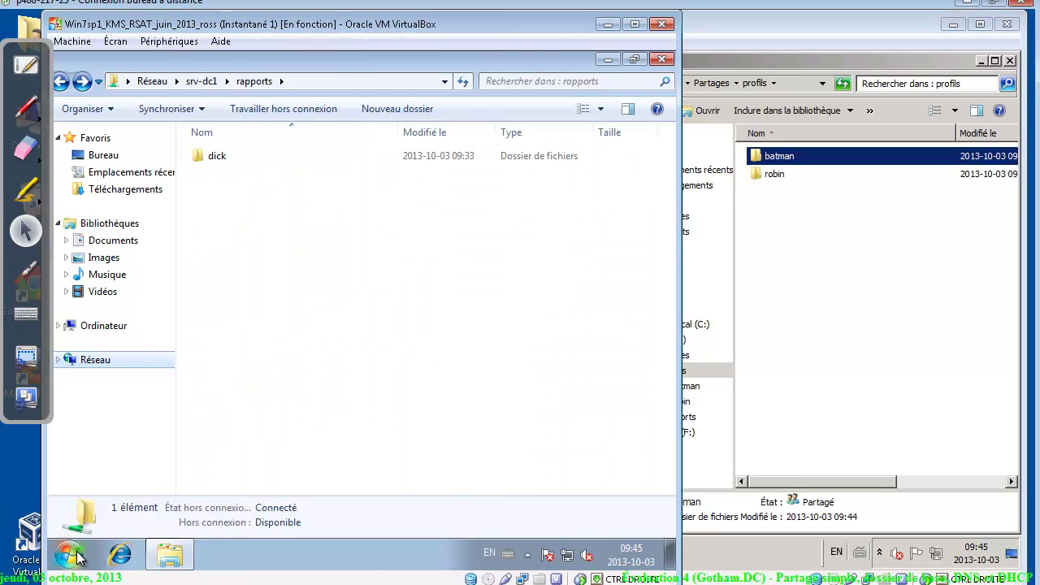
Log off the Windows 7 client and log back on with the user's password
{"action": "left_click", "coordinate": [77, 559]}
{"action": "mouse_move", "coordinate": [359, 513]}
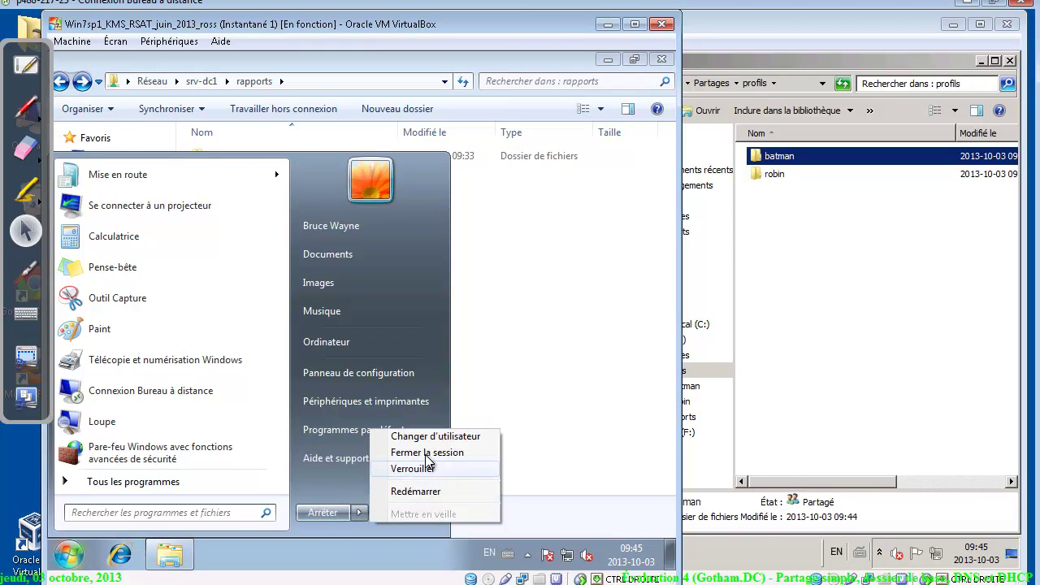
{"action": "left_click", "coordinate": [426, 453]}
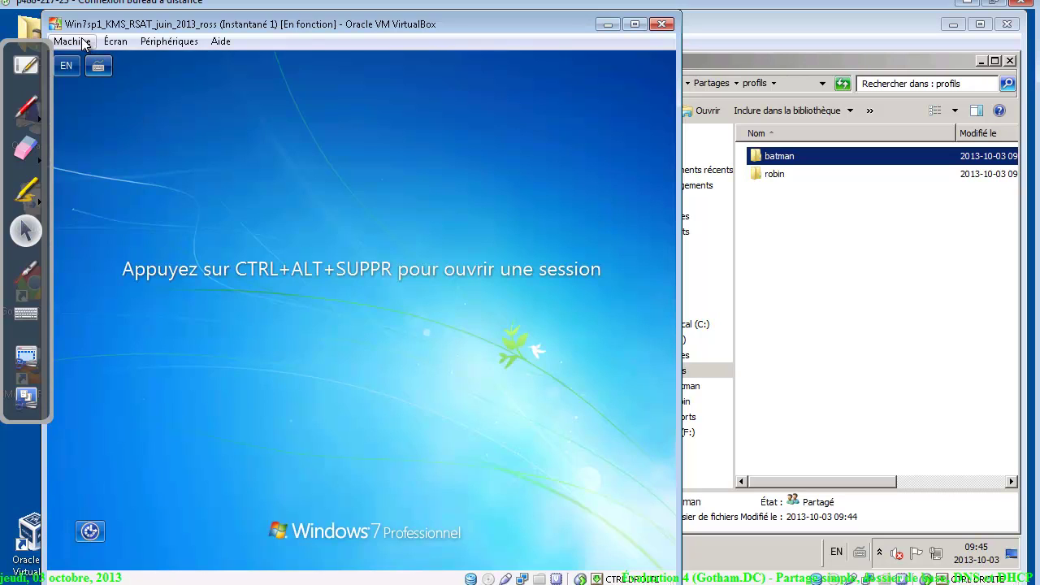
{"action": "left_click", "coordinate": [85, 44]}
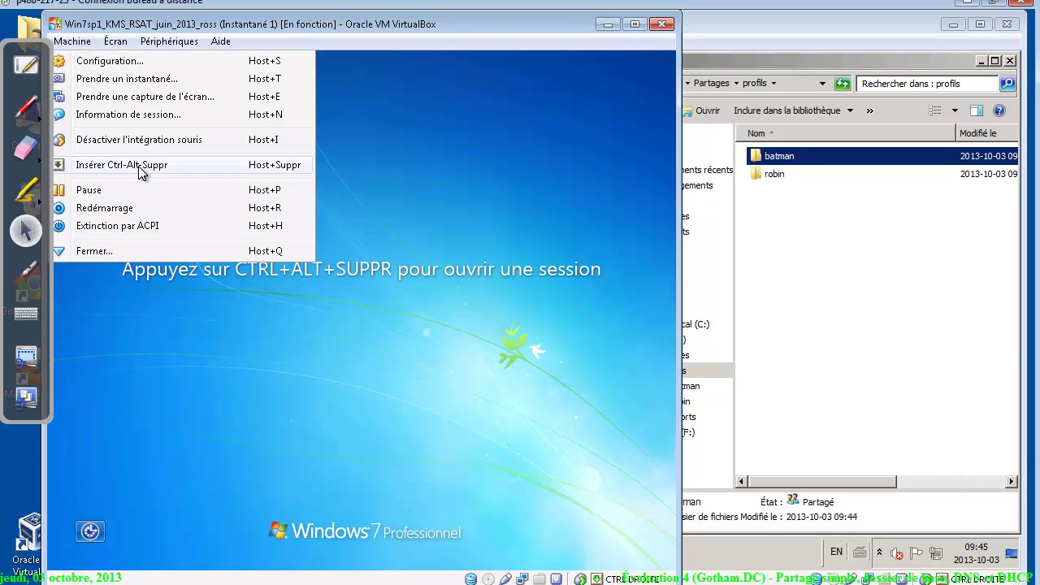
{"action": "left_click", "coordinate": [138, 167]}
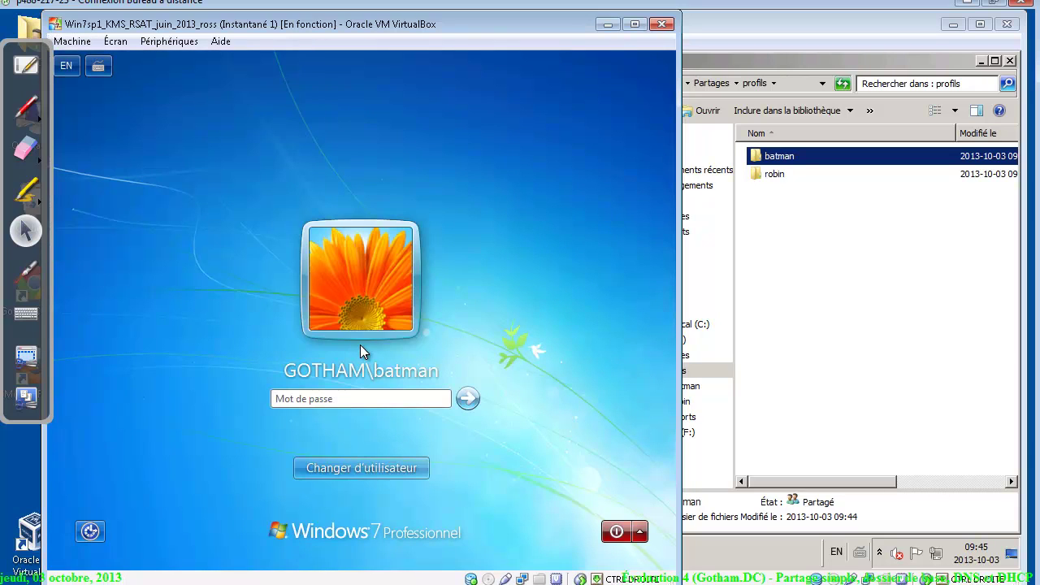
{"action": "type", "text": "••••••••"}
{"action": "key", "text": "Return"}
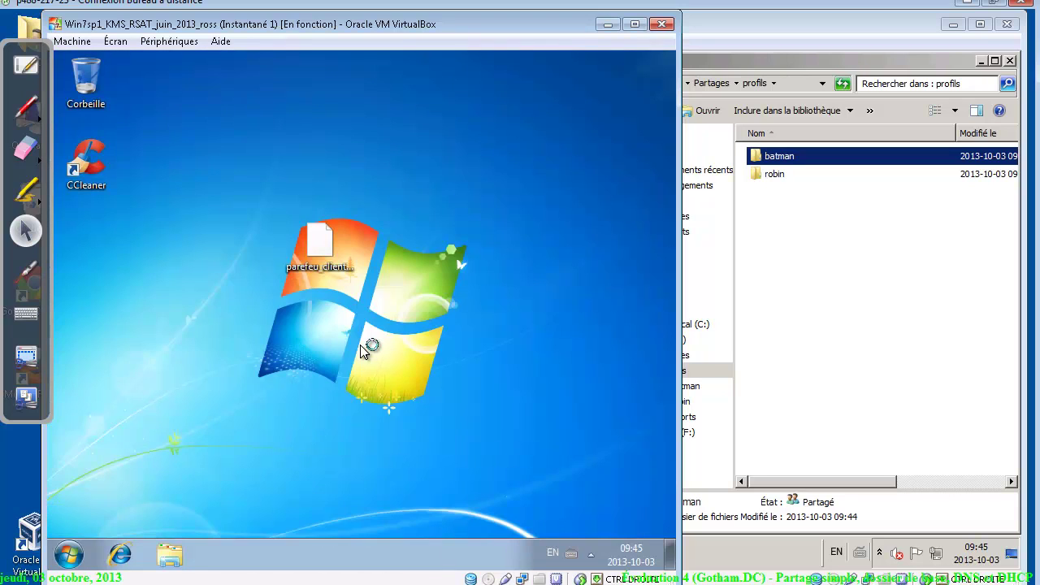
Open the U: network drive from Computer to confirm the home folder is empty
{"action": "left_click", "coordinate": [71, 554]}
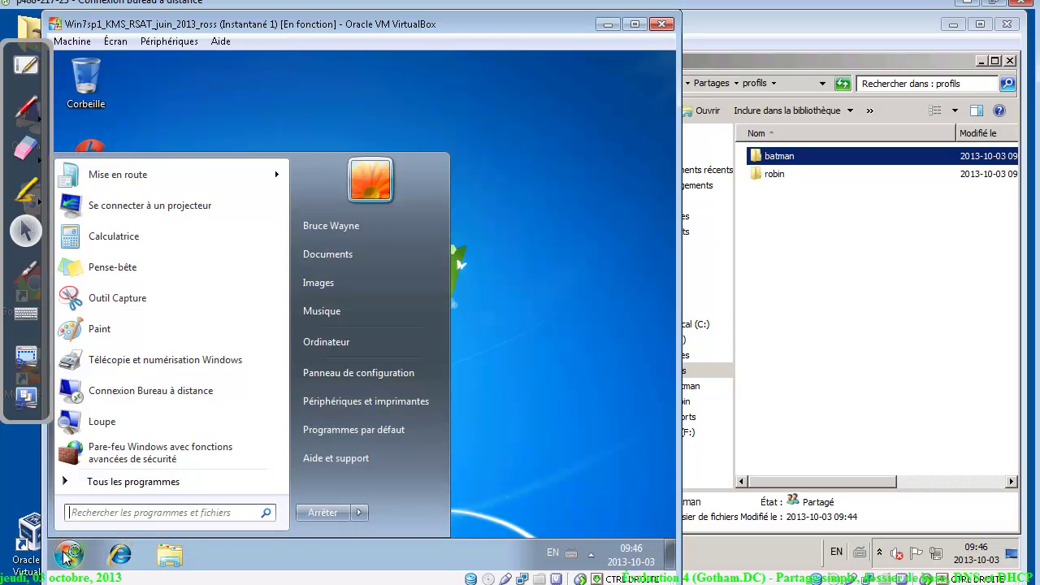
{"action": "left_click", "coordinate": [347, 345]}
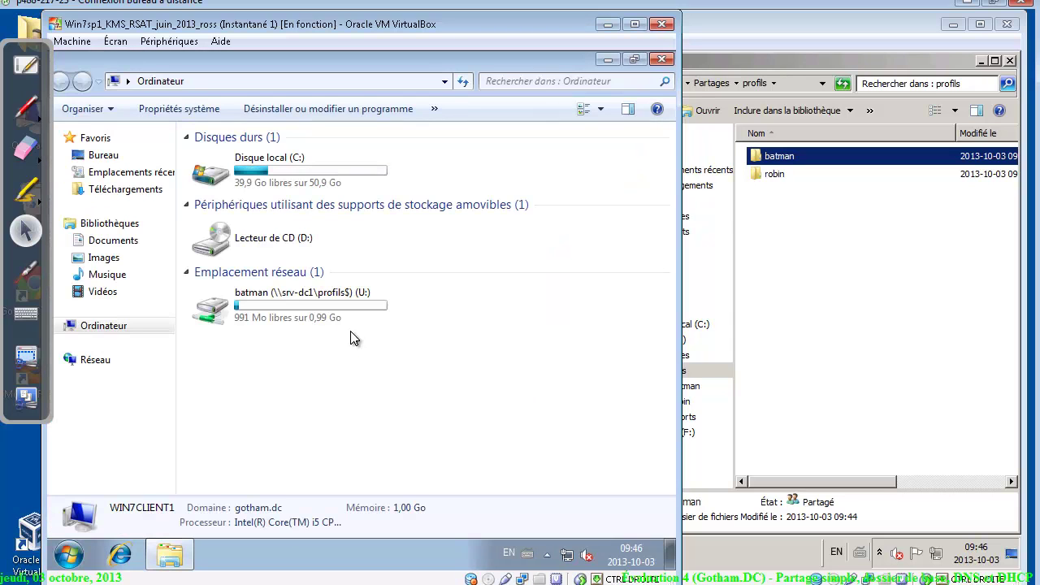
{"action": "left_click", "coordinate": [276, 302]}
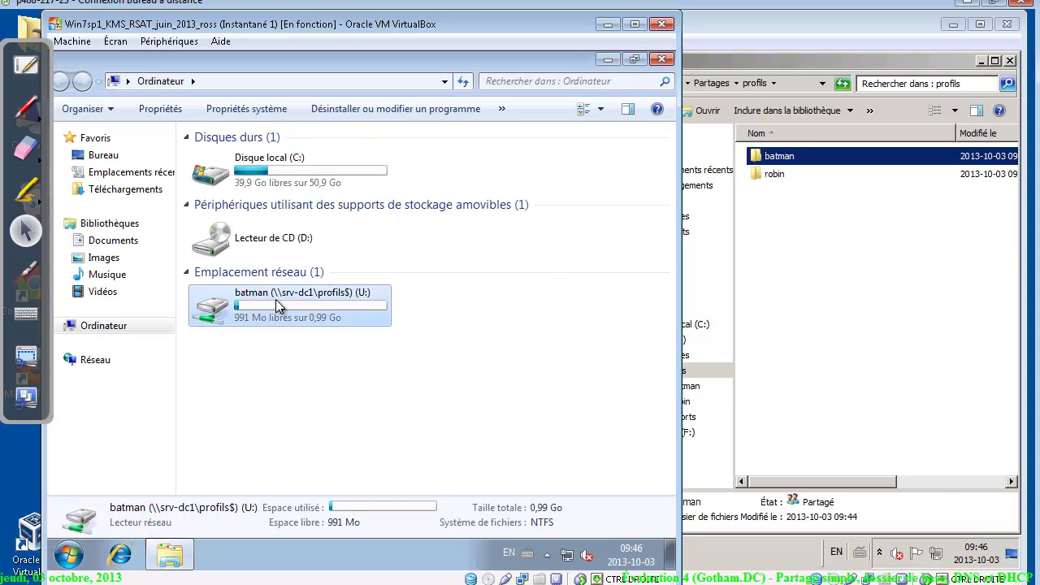
{"action": "double_click", "coordinate": [275, 299]}
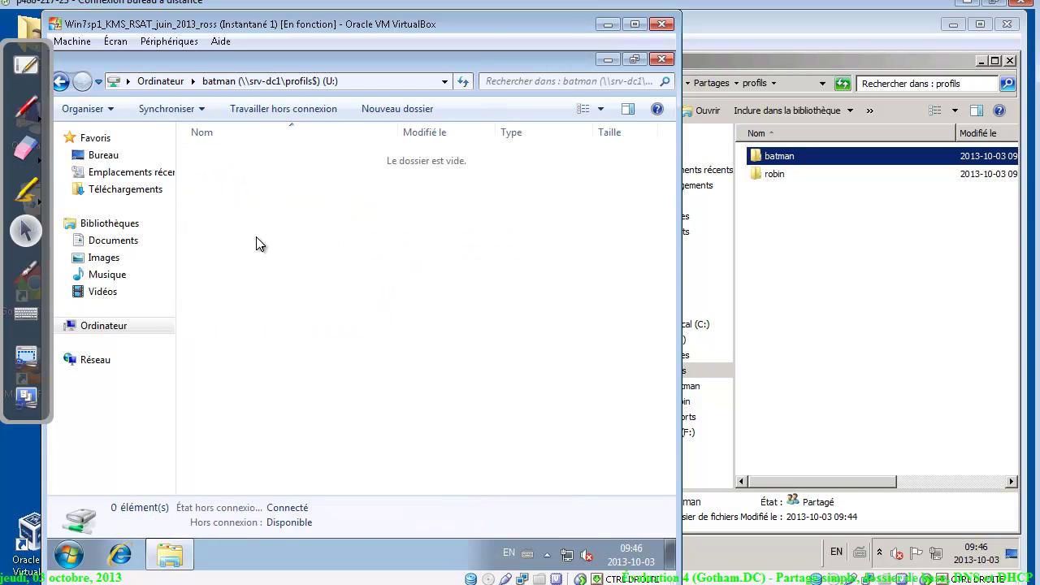
{"action": "left_click", "coordinate": [846, 179]}
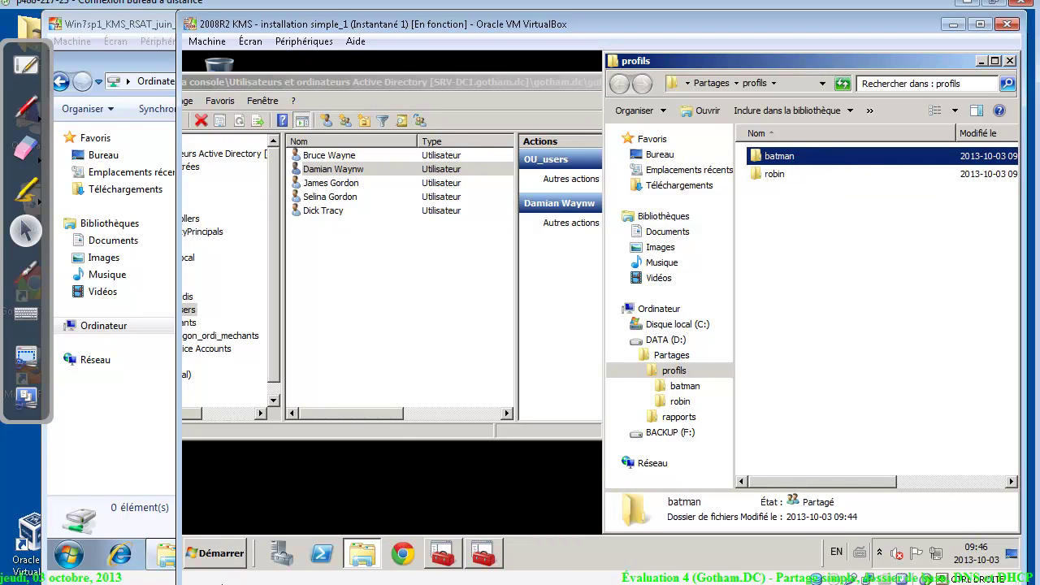
Scroll the Évaluation 4 doc to section 3 - DHCP and highlight the 1 @ 50 scope range
{"action": "key", "text": "alt+Tab"}
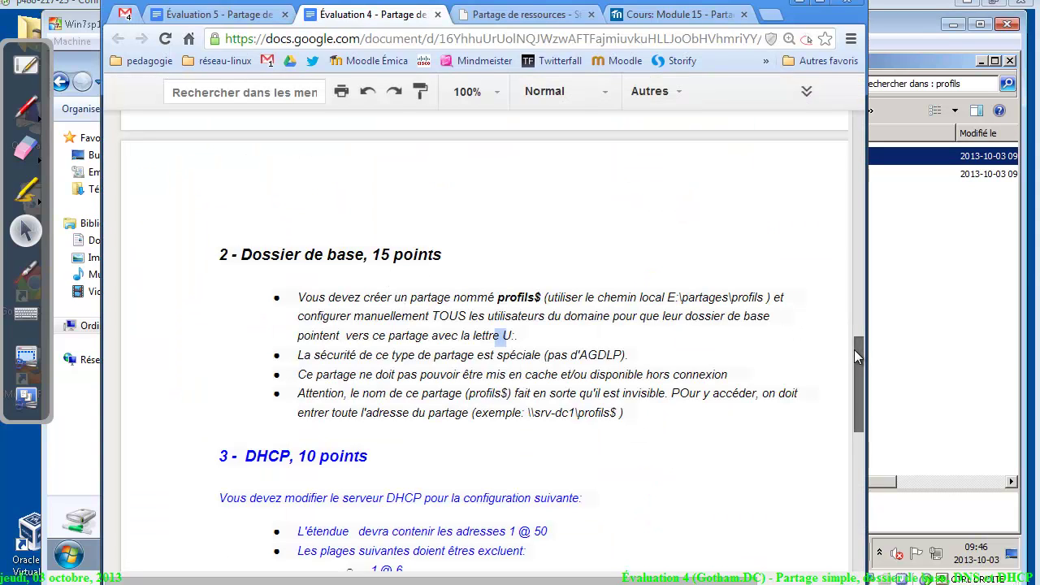
{"action": "left_click_drag", "start_coordinate": [854, 349], "coordinate": [864, 396]}
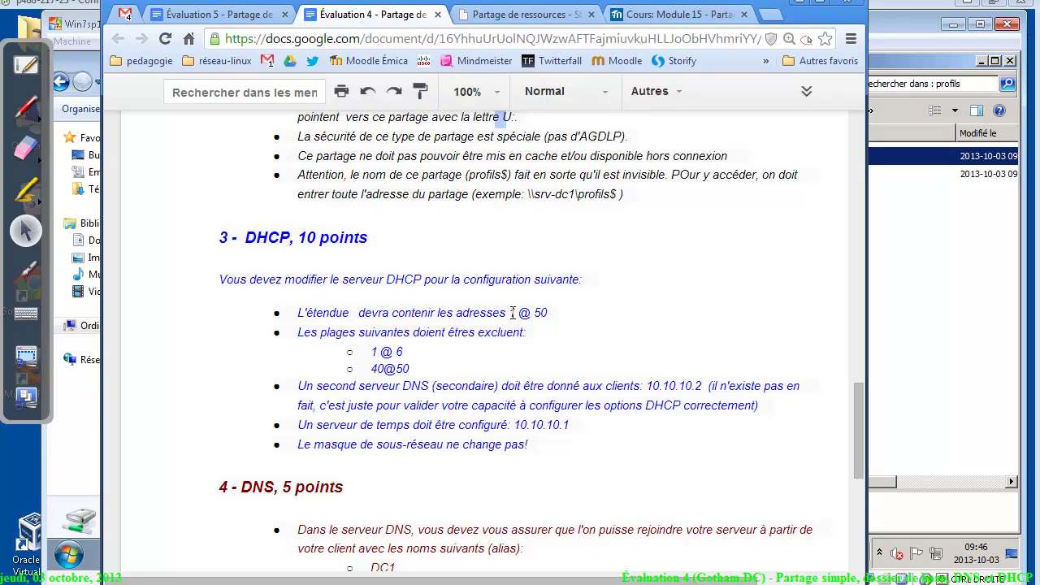
{"action": "left_click_drag", "start_coordinate": [512, 313], "coordinate": [558, 313]}
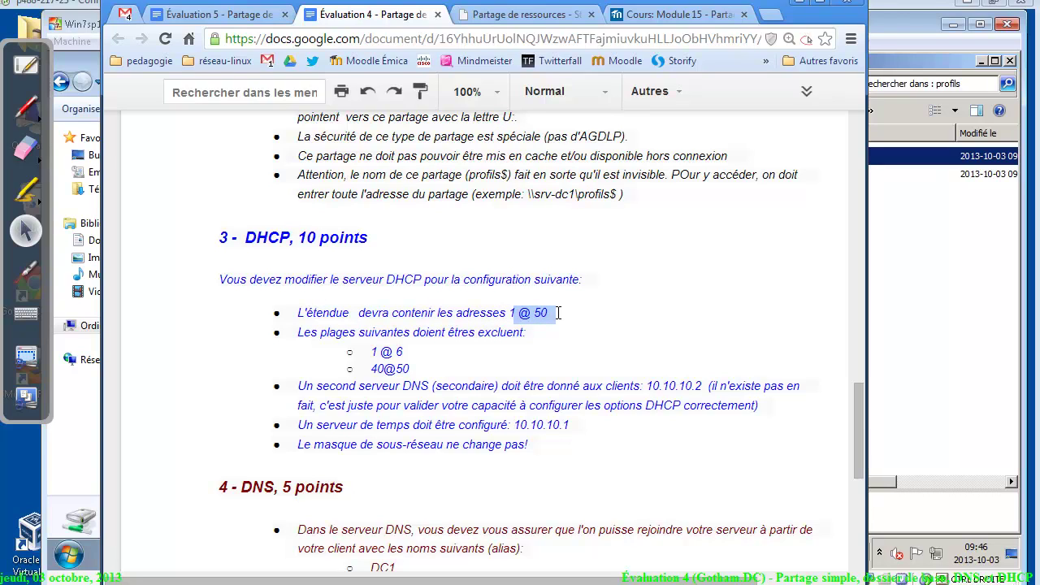
Bring the Superseb console into view on the server and expand its DHCP branch
{"action": "left_click", "coordinate": [872, 385]}
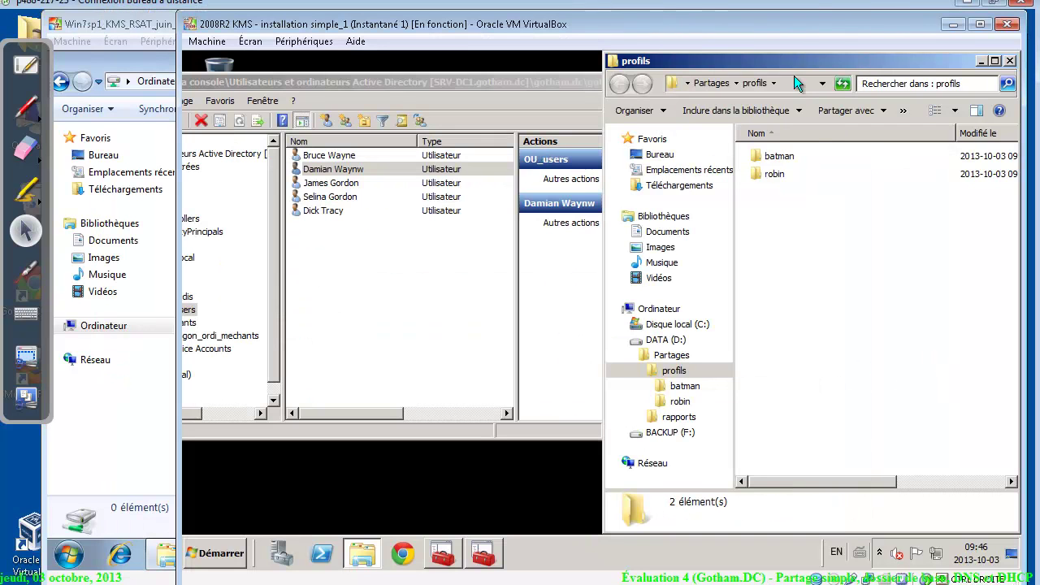
{"action": "left_click", "coordinate": [1010, 61]}
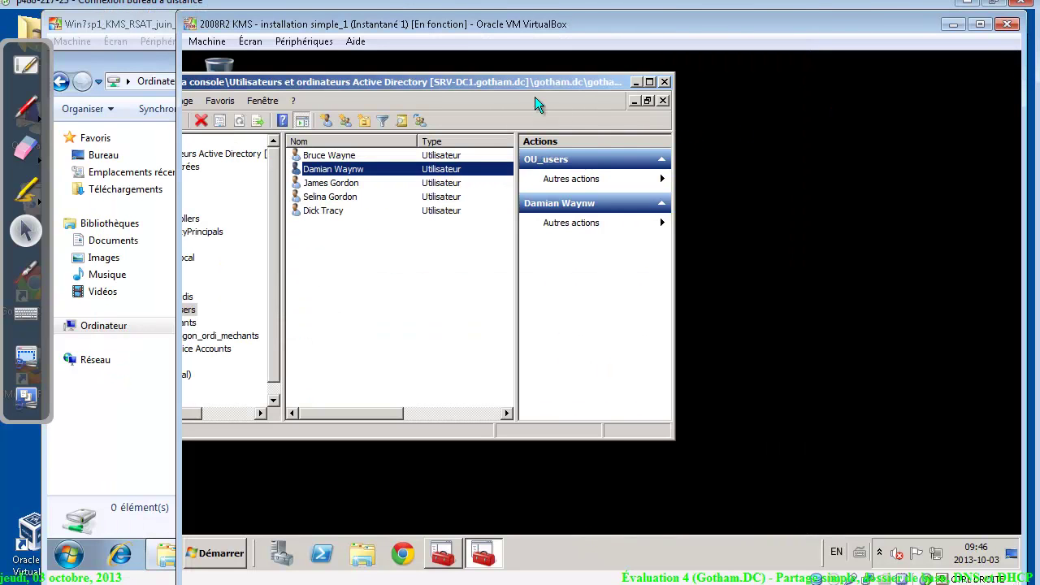
{"action": "left_click_drag", "start_coordinate": [528, 79], "coordinate": [778, 85]}
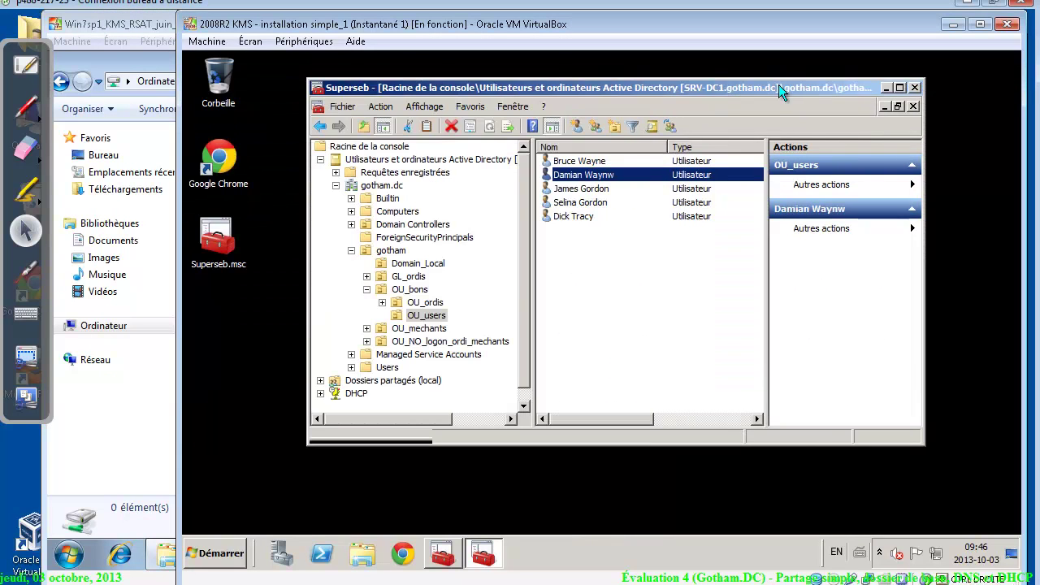
{"action": "left_click", "coordinate": [320, 160]}
{"action": "left_click", "coordinate": [320, 185]}
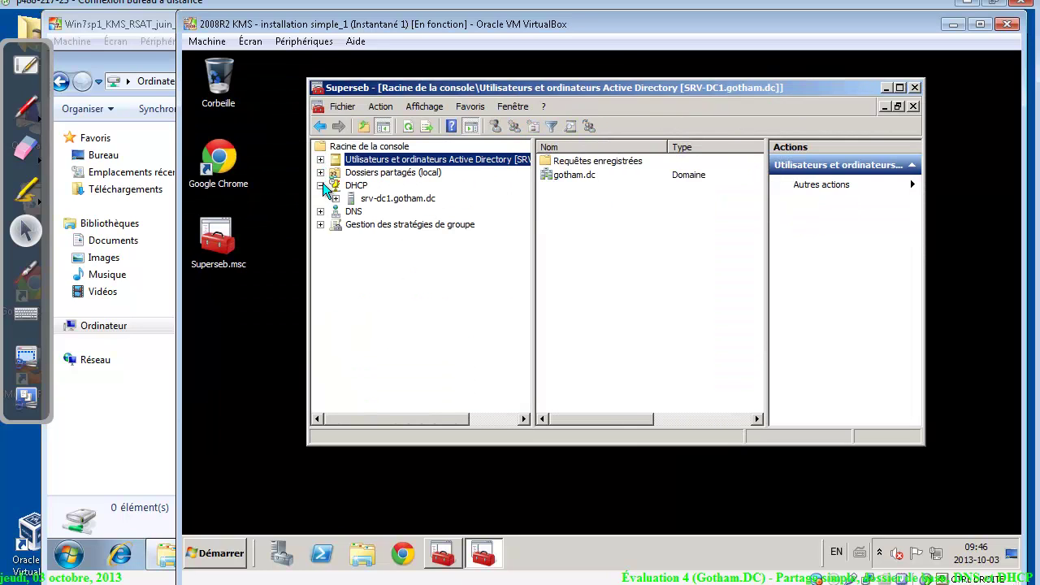
{"action": "left_click", "coordinate": [338, 185]}
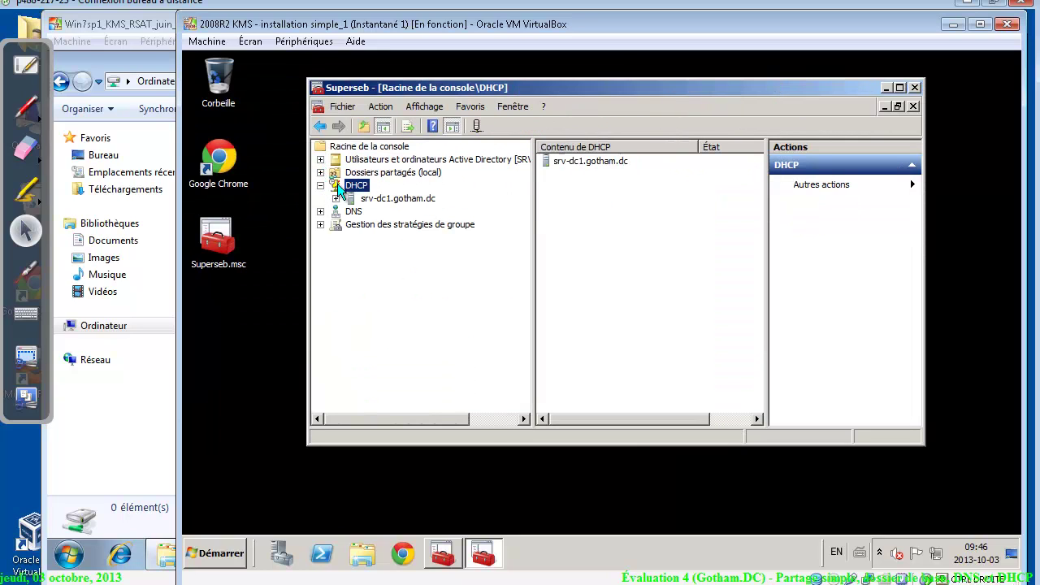
Open the properties of the 10.0.0.0 scope under srv-dc1 > IPv4
{"action": "double_click", "coordinate": [378, 199]}
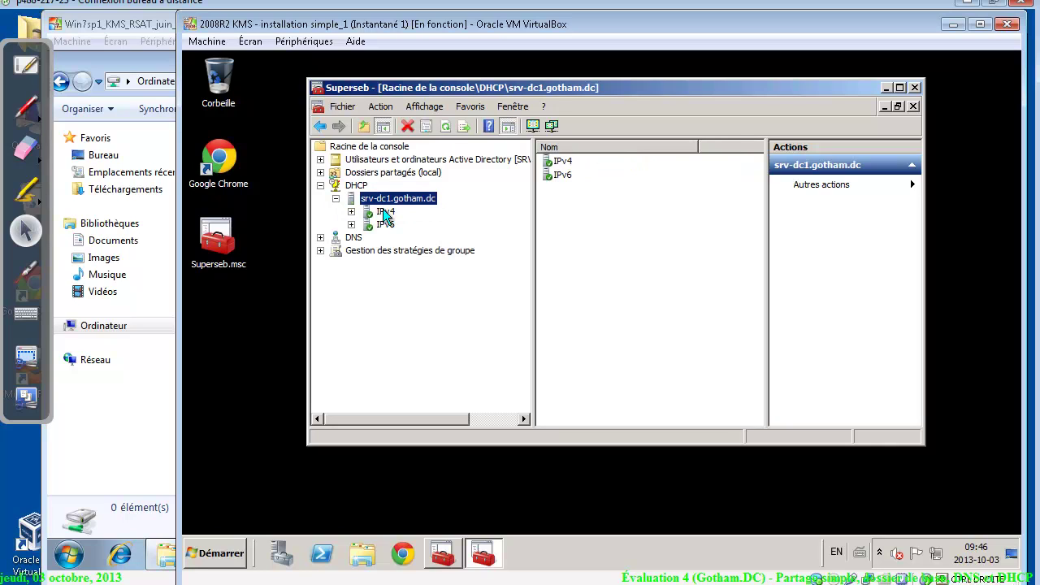
{"action": "double_click", "coordinate": [385, 211]}
{"action": "left_click", "coordinate": [398, 228]}
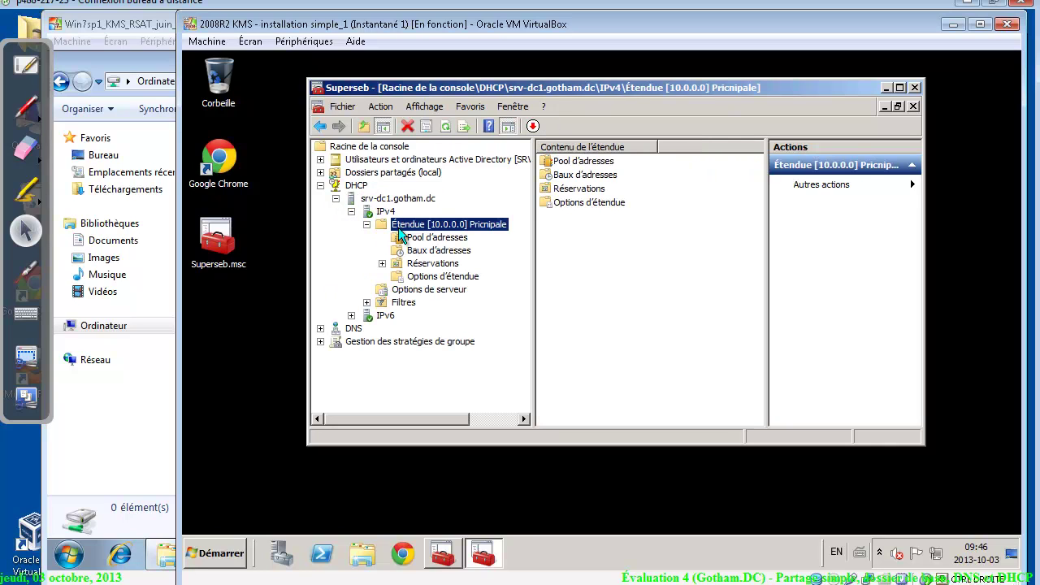
{"action": "right_click", "coordinate": [398, 227]}
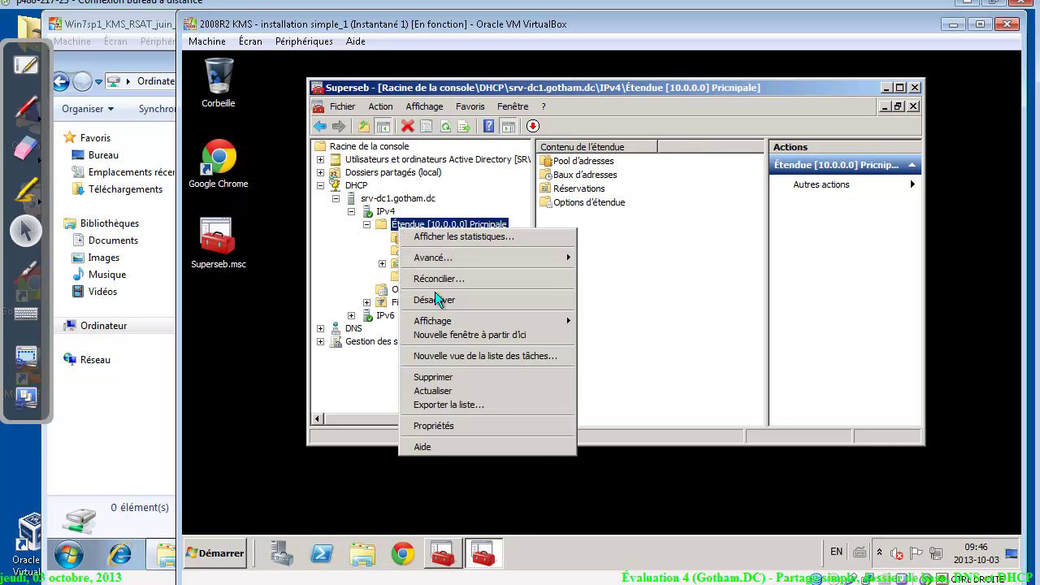
{"action": "left_click", "coordinate": [468, 424]}
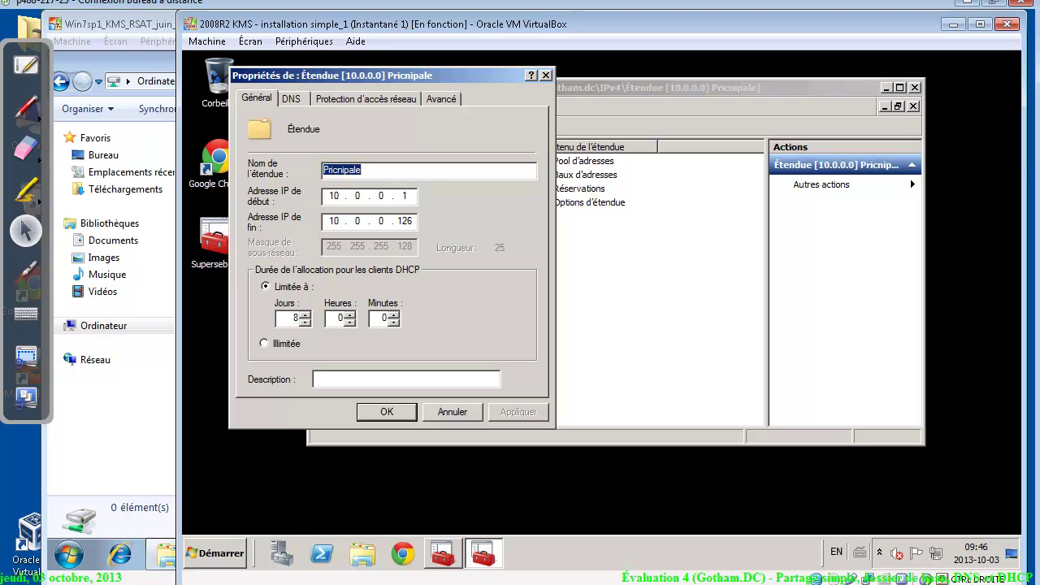
Change the scope's end address to 10.0.0.50 and the lease duration to 9 days, then apply
{"action": "double_click", "coordinate": [405, 221]}
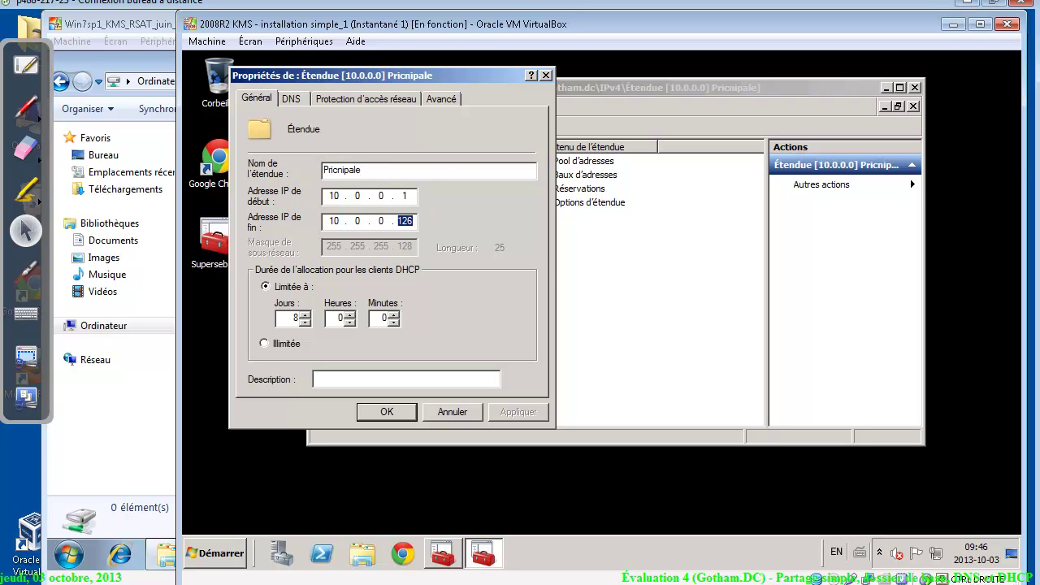
{"action": "type", "text": "50"}
{"action": "left_click", "coordinate": [522, 414]}
{"action": "left_click", "coordinate": [305, 316]}
{"action": "left_click", "coordinate": [384, 413]}
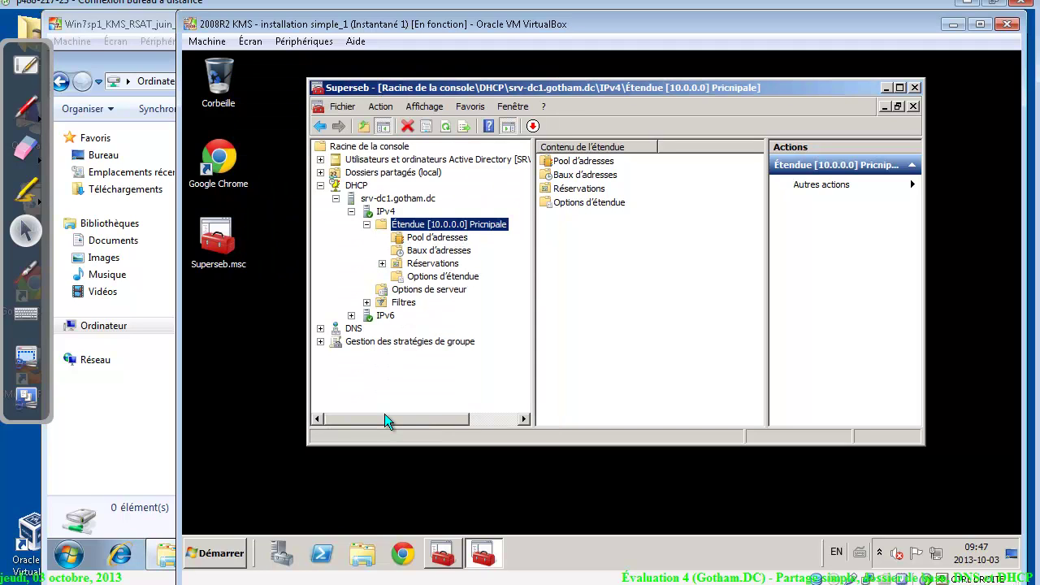
Compare the 10.0.0.1–10.0.0.50 address pool with the assignment's two exclusion ranges
{"action": "left_click", "coordinate": [455, 239]}
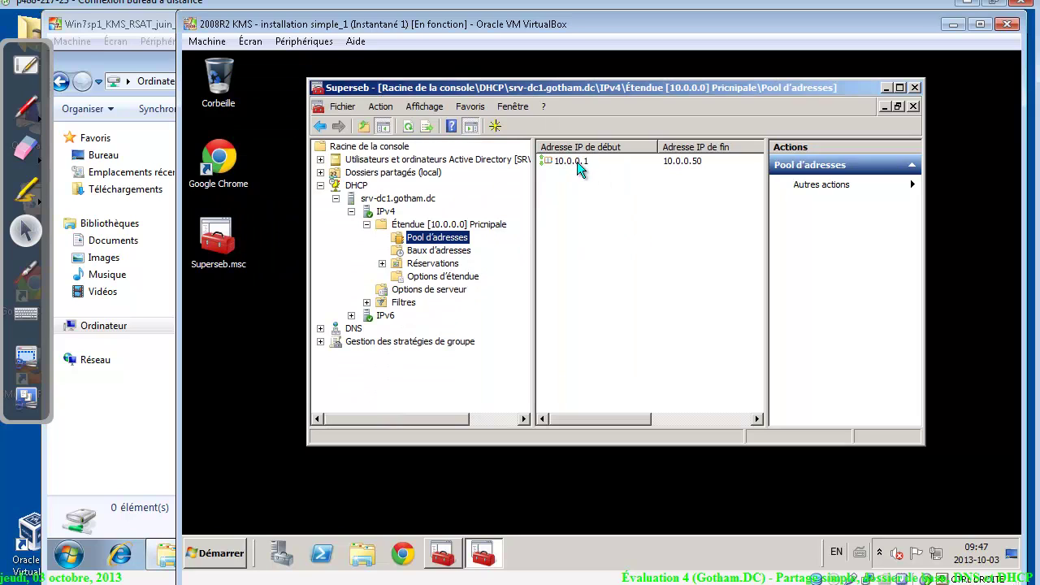
{"action": "left_click", "coordinate": [582, 166]}
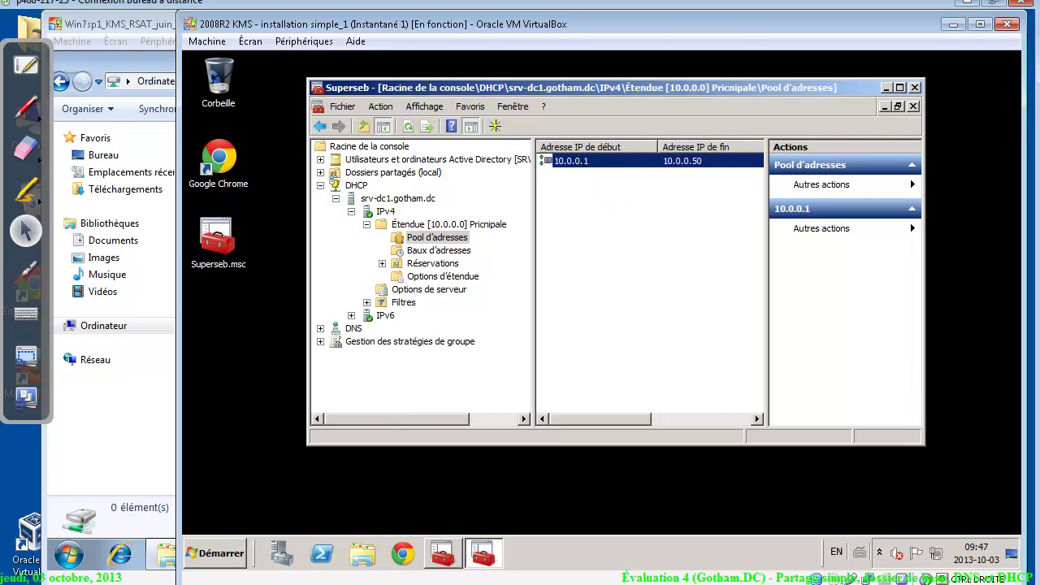
{"action": "key", "text": "alt+Tab"}
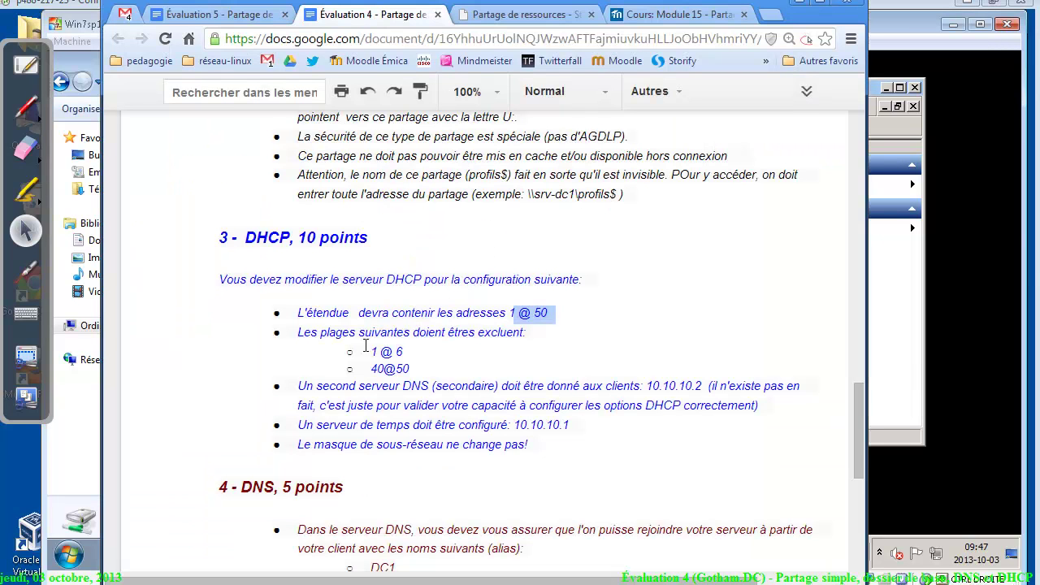
{"action": "left_click_drag", "start_coordinate": [319, 332], "coordinate": [446, 367]}
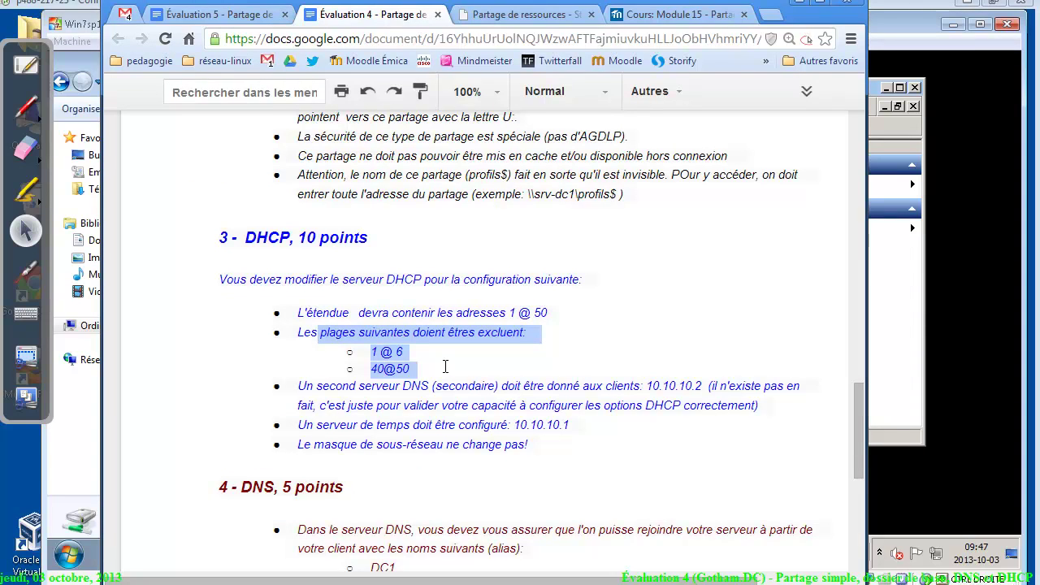
{"action": "left_click", "coordinate": [911, 314]}
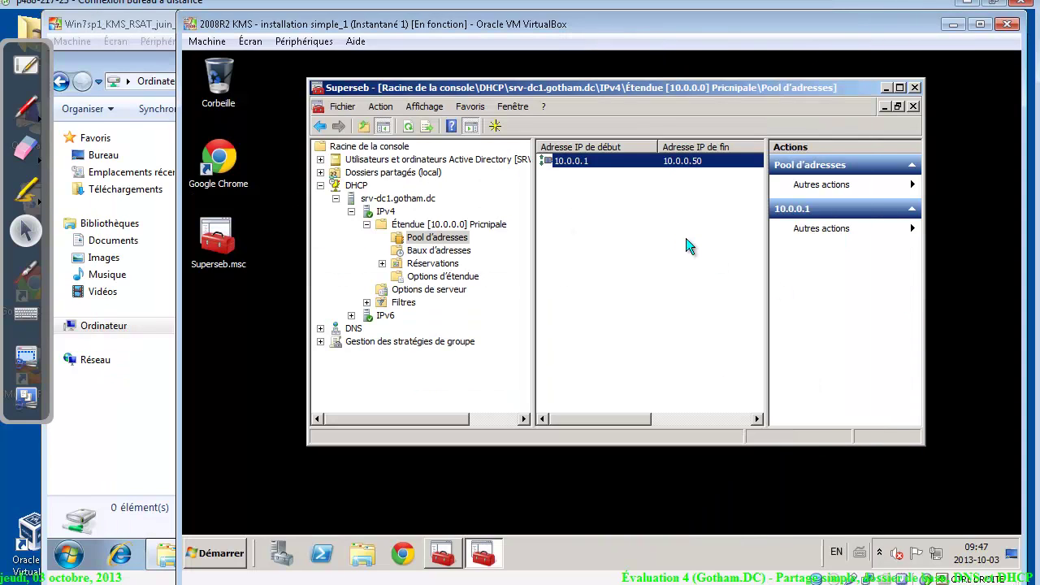
{"action": "left_click", "coordinate": [557, 201]}
Add exclusion ranges 10.0.0.1 to 10.0.0.6 and 10.0.0.40 to 10.0.0.50 in the address pool
{"action": "right_click", "coordinate": [557, 201]}
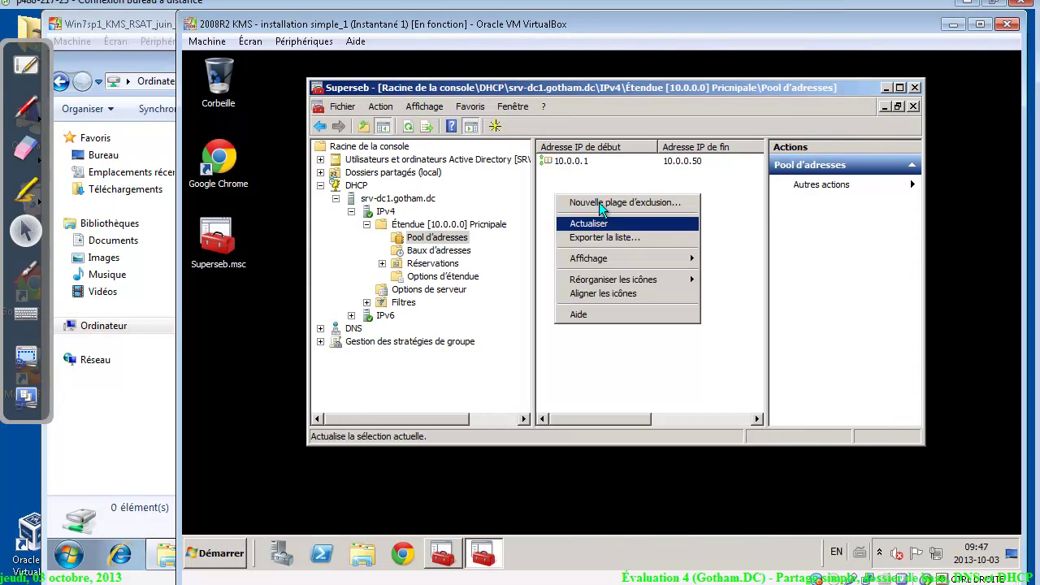
{"action": "left_click", "coordinate": [603, 203]}
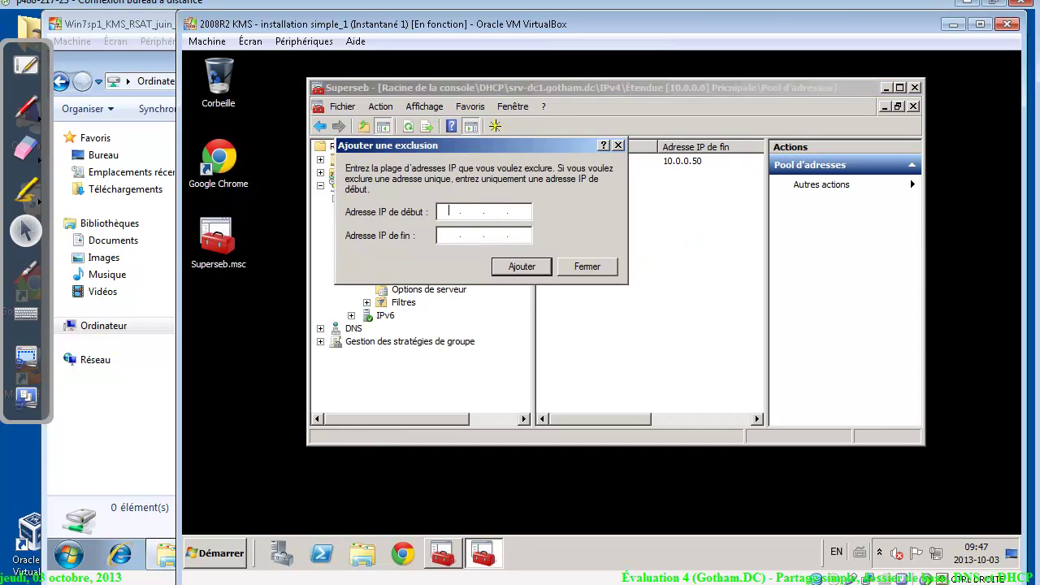
{"action": "type", "text": "10."}
{"action": "left_click", "coordinate": [448, 234]}
{"action": "type", "text": "10.0.0.6"}
{"action": "left_click", "coordinate": [537, 269]}
{"action": "type", "text": "10.0.0.40"}
{"action": "key", "text": "Tab"}
{"action": "type", "text": "10.0.0.50"}
{"action": "left_click", "coordinate": [533, 268]}
{"action": "left_click", "coordinate": [586, 268]}
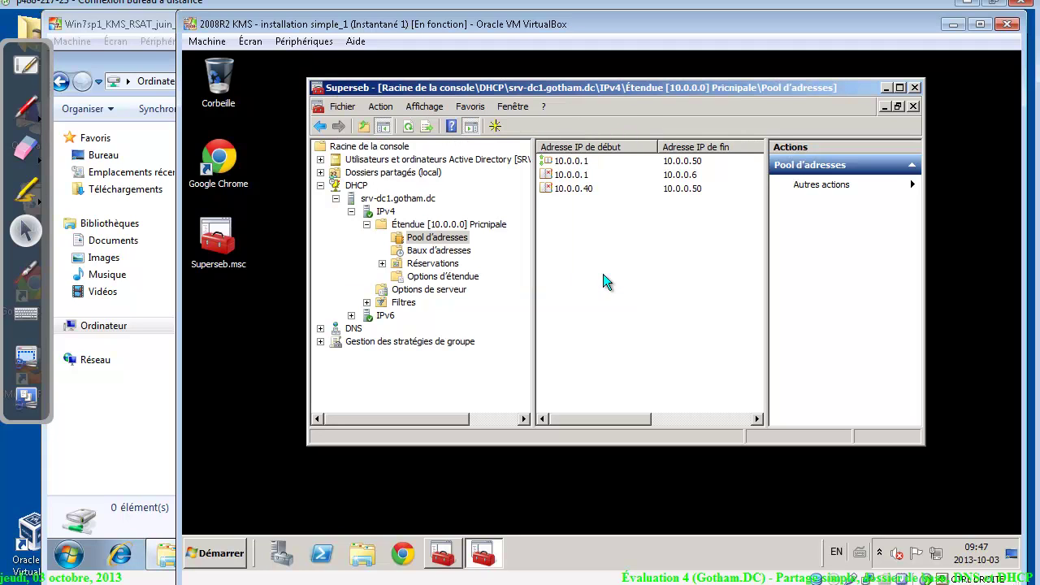
{"action": "left_click", "coordinate": [25, 109]}
{"action": "mouse_move", "coordinate": [559, 221]}
{"action": "left_mouse_down"}
{"action": "mouse_move", "coordinate": [586, 236]}
{"action": "mouse_move", "coordinate": [629, 214]}
{"action": "mouse_move", "coordinate": [624, 233]}
{"action": "left_mouse_up"}
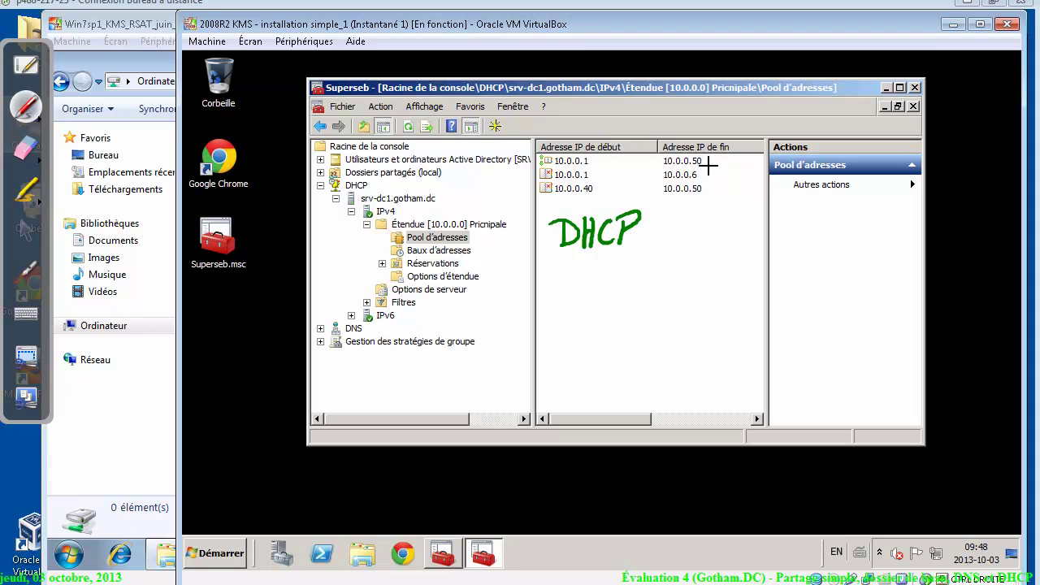
{"action": "left_click_drag", "start_coordinate": [704, 169], "coordinate": [711, 180]}
{"action": "left_click_drag", "start_coordinate": [549, 179], "coordinate": [549, 198]}
{"action": "mouse_move", "coordinate": [570, 180]}
{"action": "left_mouse_down"}
{"action": "mouse_move", "coordinate": [562, 183]}
{"action": "mouse_move", "coordinate": [572, 200]}
{"action": "left_mouse_up"}
{"action": "left_click_drag", "start_coordinate": [557, 267], "coordinate": [681, 284]}
{"action": "left_click", "coordinate": [664, 280]}
{"action": "mouse_move", "coordinate": [611, 309]}
{"action": "left_mouse_down"}
{"action": "mouse_move", "coordinate": [592, 314]}
{"action": "mouse_move", "coordinate": [622, 307]}
{"action": "left_mouse_up"}
{"action": "mouse_move", "coordinate": [564, 346]}
{"action": "left_mouse_down"}
{"action": "mouse_move", "coordinate": [562, 358]}
{"action": "mouse_move", "coordinate": [596, 363]}
{"action": "mouse_move", "coordinate": [659, 357]}
{"action": "mouse_move", "coordinate": [691, 336]}
{"action": "mouse_move", "coordinate": [677, 339]}
{"action": "mouse_move", "coordinate": [688, 346]}
{"action": "mouse_move", "coordinate": [686, 370]}
{"action": "left_mouse_up"}
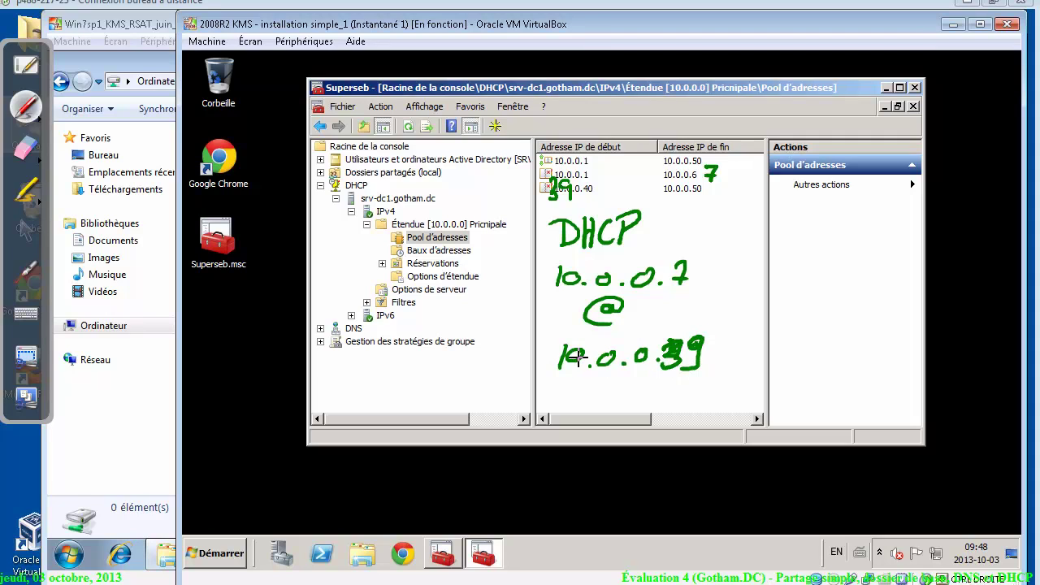
{"action": "mouse_move", "coordinate": [687, 251]}
{"action": "left_mouse_down"}
{"action": "mouse_move", "coordinate": [701, 275]}
{"action": "mouse_move", "coordinate": [706, 368]}
{"action": "left_mouse_up"}
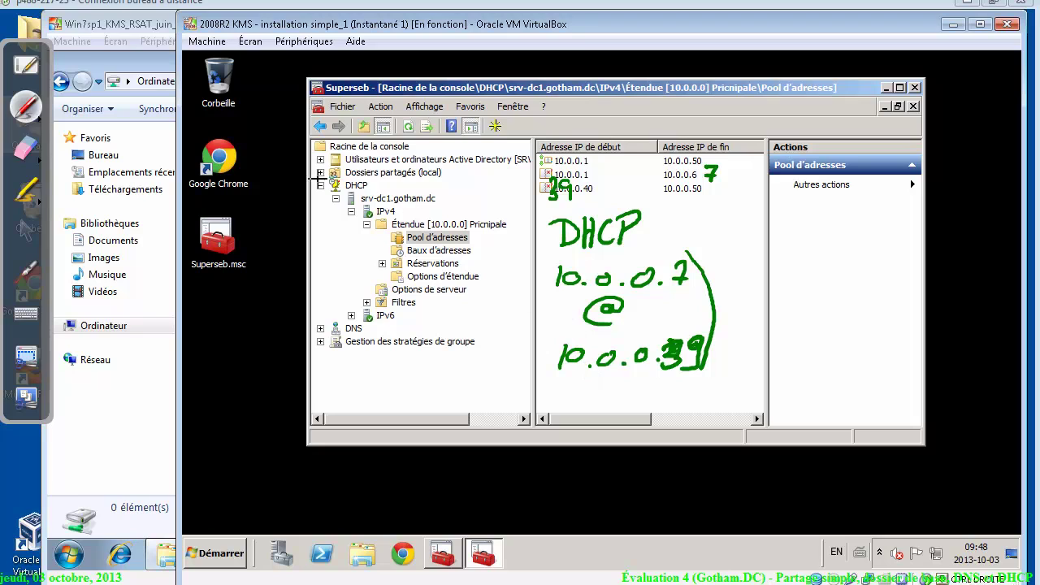
{"action": "left_click", "coordinate": [26, 146]}
{"action": "mouse_move", "coordinate": [619, 287]}
{"action": "left_mouse_down"}
{"action": "mouse_move", "coordinate": [555, 225]}
{"action": "mouse_move", "coordinate": [627, 220]}
{"action": "left_mouse_up"}
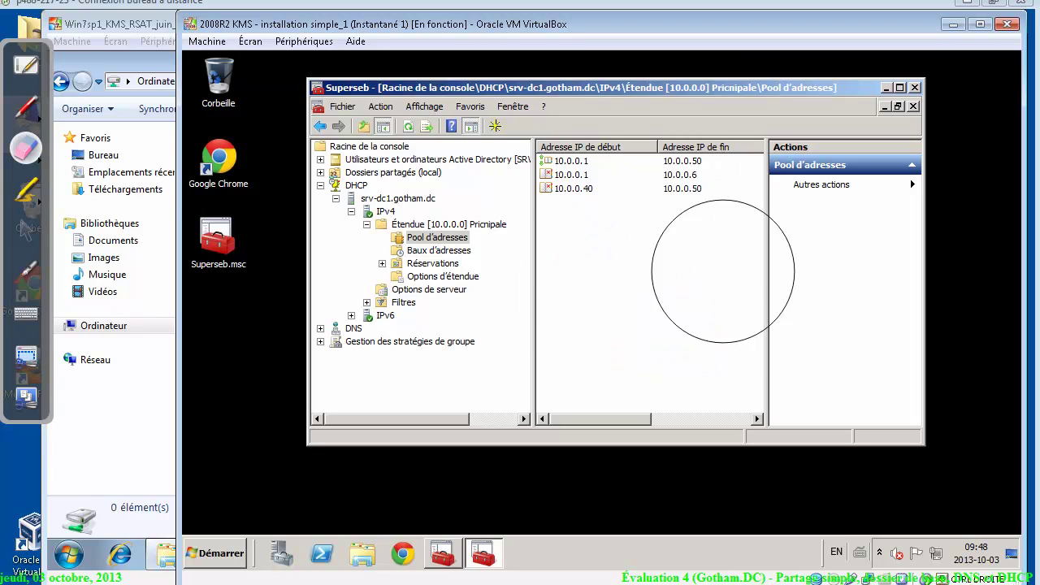
{"action": "left_click", "coordinate": [26, 104]}
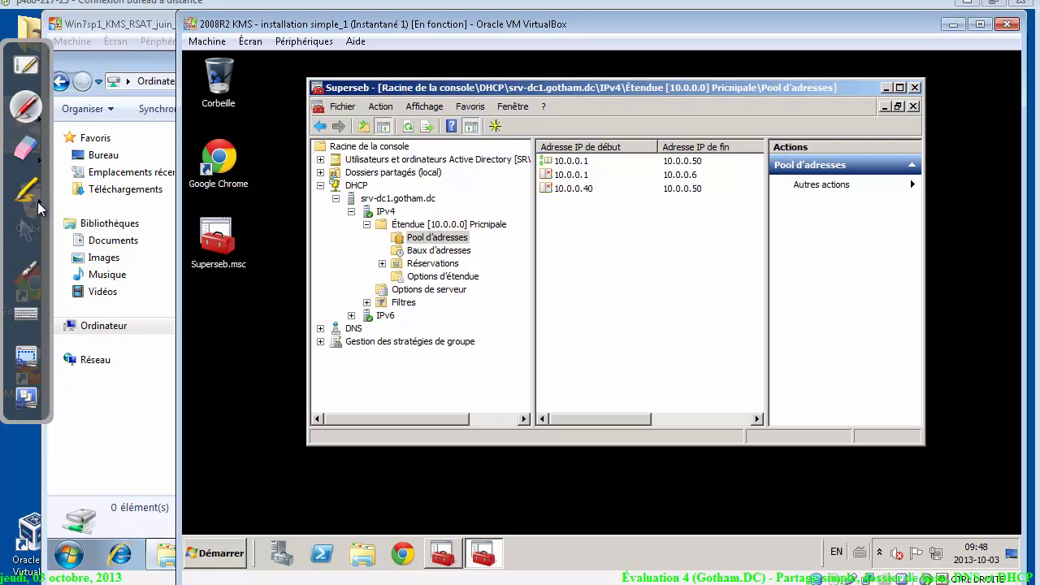
{"action": "left_click", "coordinate": [26, 231]}
Open a Command Prompt on the client and display its current IP configuration
{"action": "left_click", "coordinate": [70, 557]}
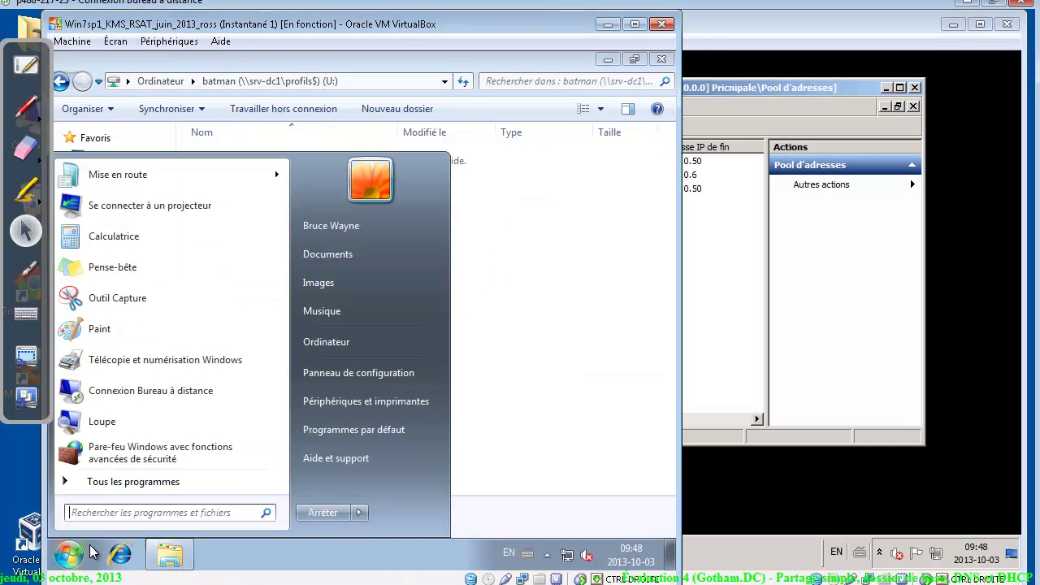
{"action": "type", "text": "s"}
{"action": "key", "text": "Escape"}
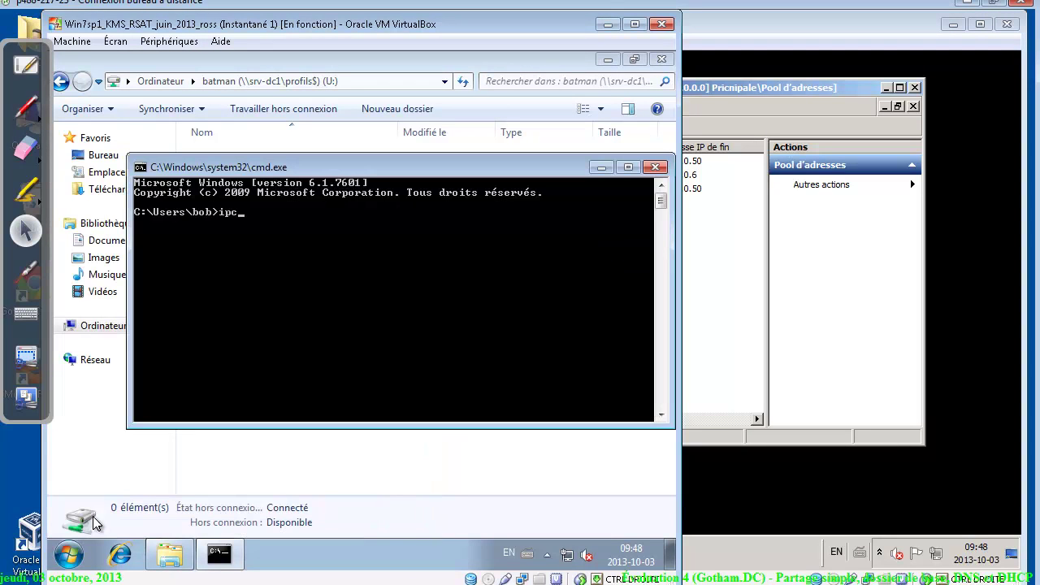
{"action": "type", "text": "onfig"}
{"action": "key", "text": "Return"}
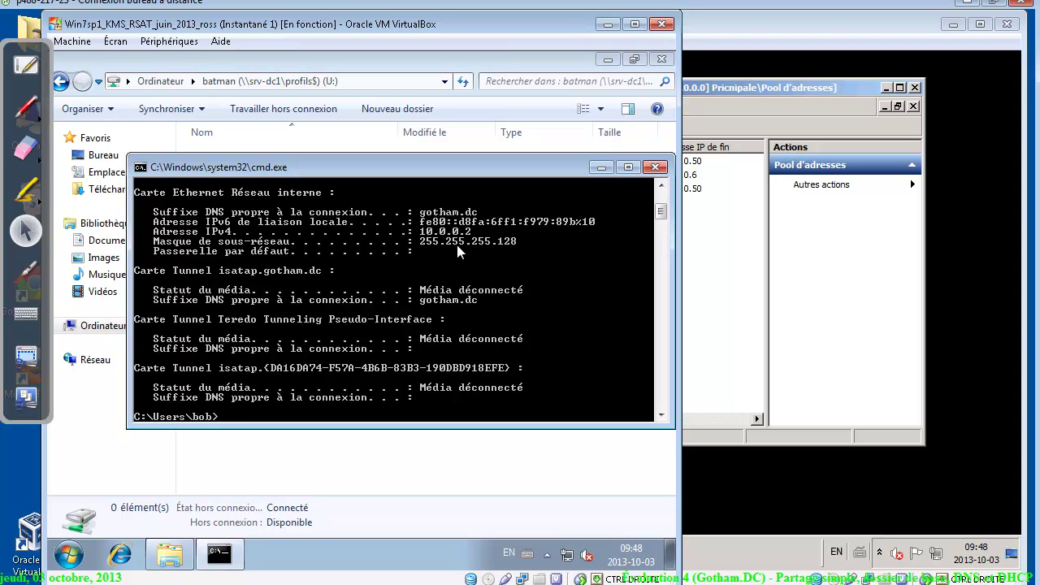
Release the client's IP address with ipconfig /release, then renew it with ipconfig /renew
{"action": "type", "text": "ipcknf"}
{"action": "type", "text": "onfi"}
{"action": "type", "text": "g /"}
{"action": "type", "text": "release"}
{"action": "key", "text": "Return"}
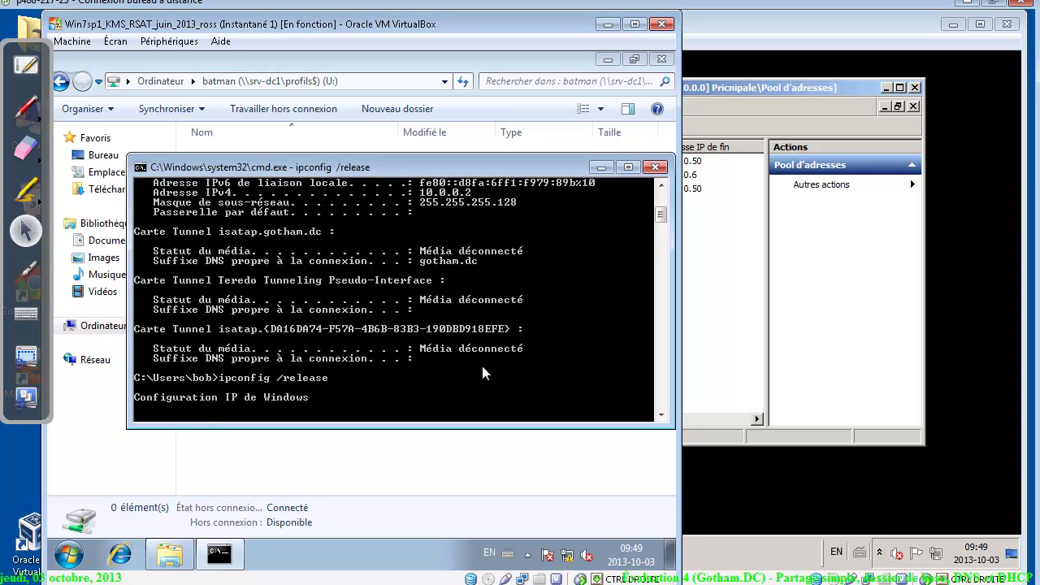
{"action": "type", "text": "ipcpnfig"}
{"action": "key", "text": "Return"}
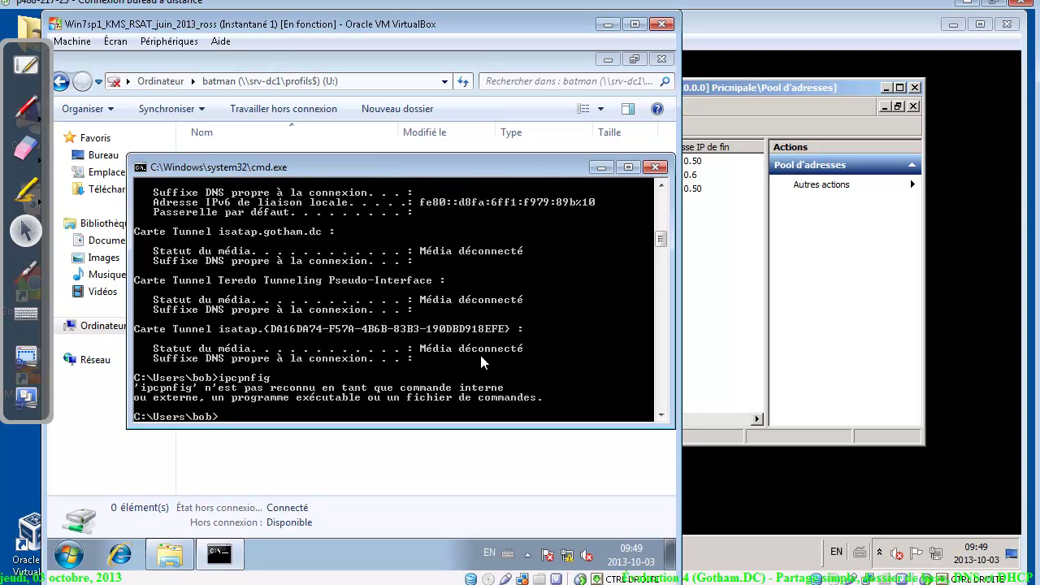
{"action": "key", "text": "Up"}
{"action": "key", "text": "BackSpace"}
{"action": "key", "text": "BackSpace"}
{"action": "key", "text": "BackSpace"}
{"action": "key", "text": "BackSpace"}
{"action": "key", "text": "BackSpace"}
{"action": "type", "text": "onfig /re"}
{"action": "key", "text": "Return"}
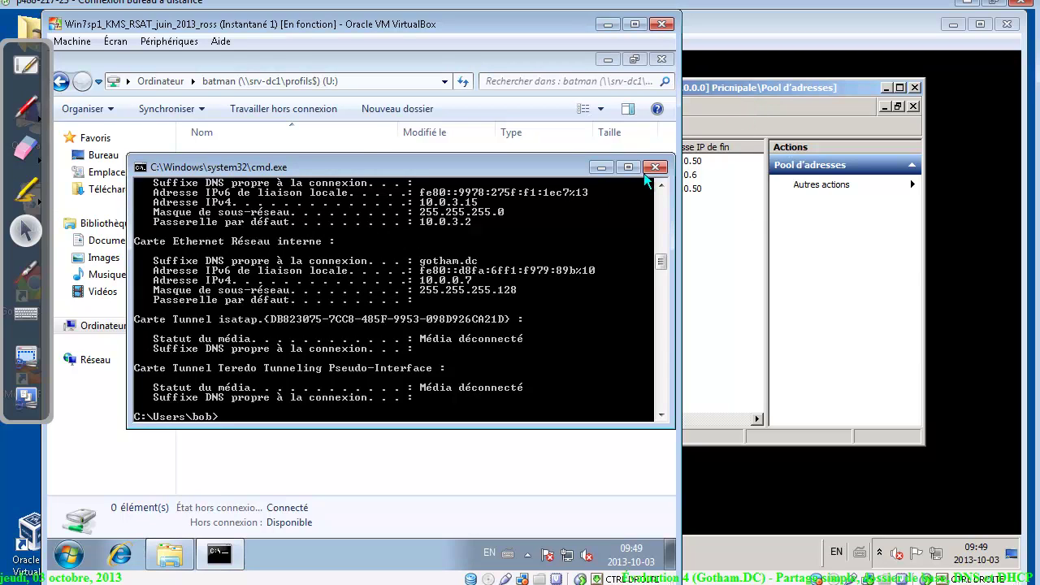
Mark the new 10.0.0.7 address in the console output and switch back to the server
{"action": "right_click", "coordinate": [351, 248]}
{"action": "left_click", "coordinate": [409, 252]}
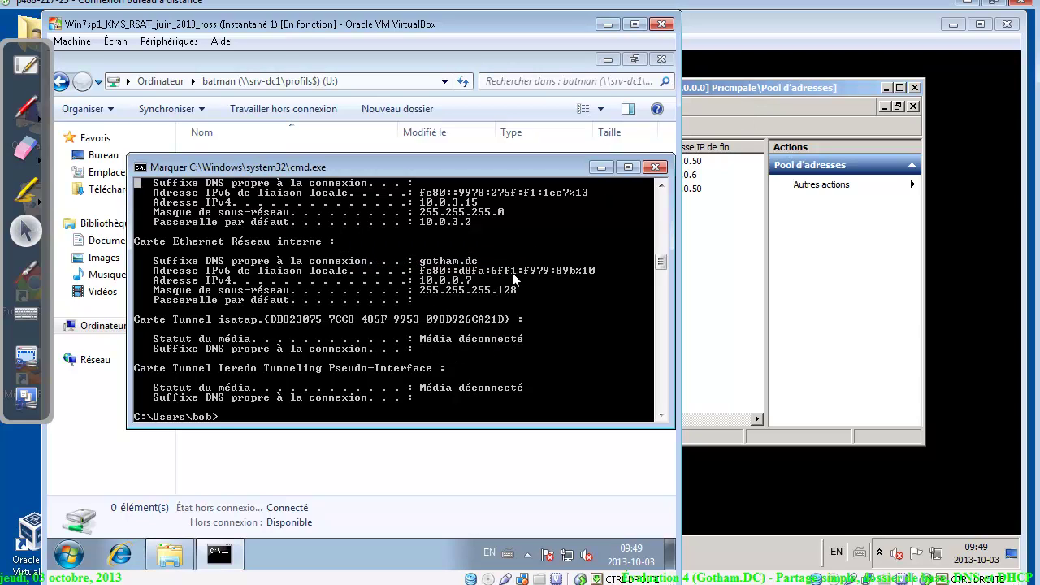
{"action": "left_click_drag", "start_coordinate": [515, 268], "coordinate": [403, 295]}
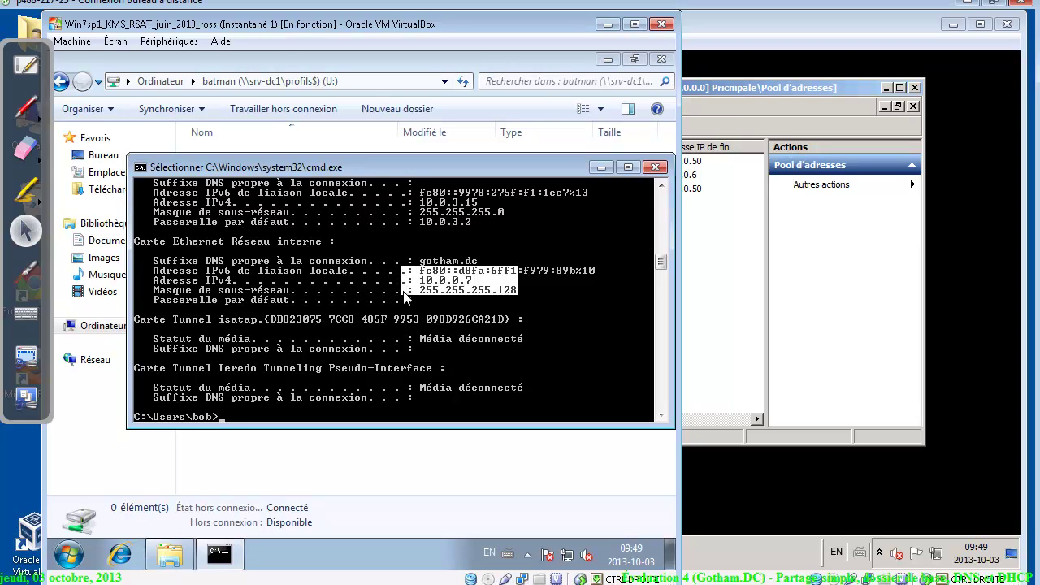
{"action": "left_click", "coordinate": [707, 268]}
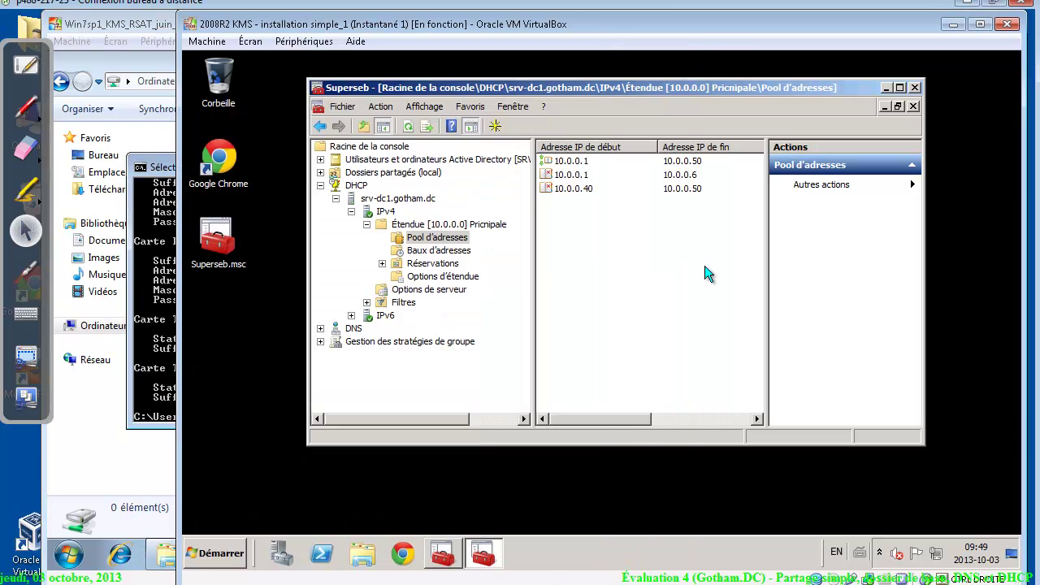
Check the 10.0.0.7 lease in the scope's address leases against the assignment's DHCP requirements
{"action": "left_click", "coordinate": [431, 251]}
{"action": "left_click", "coordinate": [568, 162]}
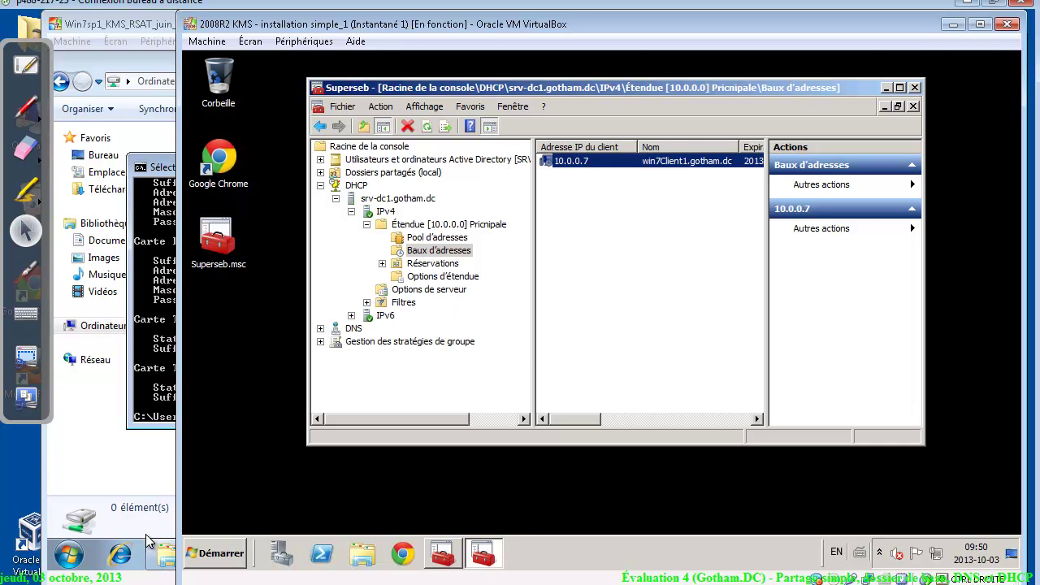
{"action": "left_click", "coordinate": [163, 584]}
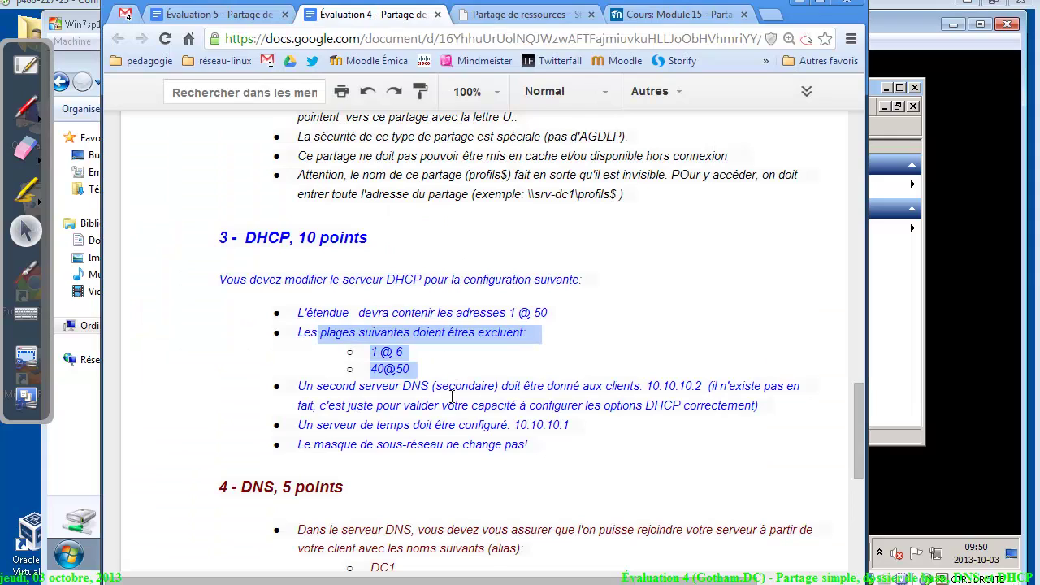
{"action": "left_click", "coordinate": [923, 274]}
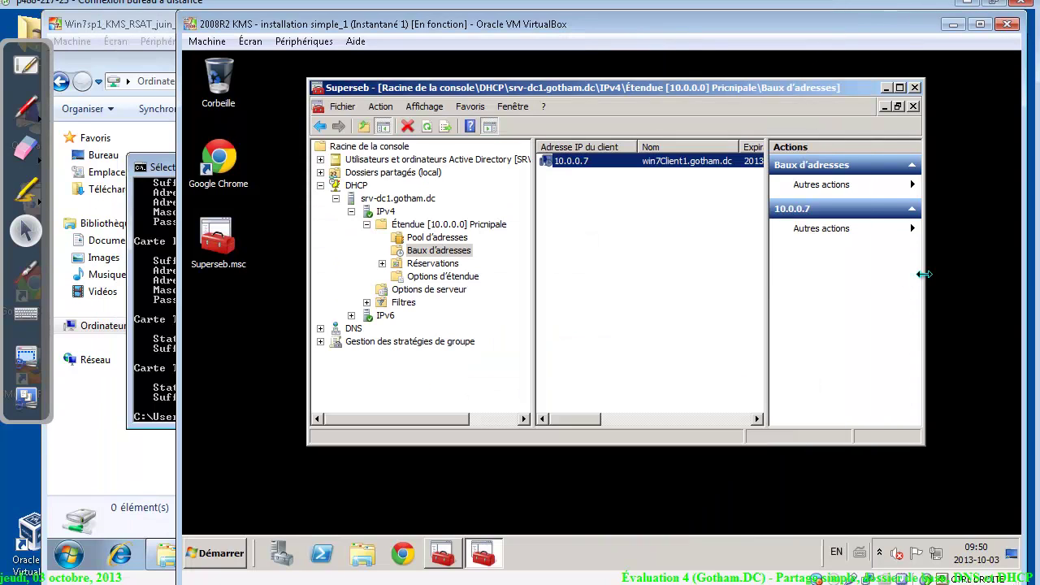
Delete the 006 Serveurs DNS server option, leaving only 015 Nom de domaine DNS
{"action": "left_click", "coordinate": [425, 275]}
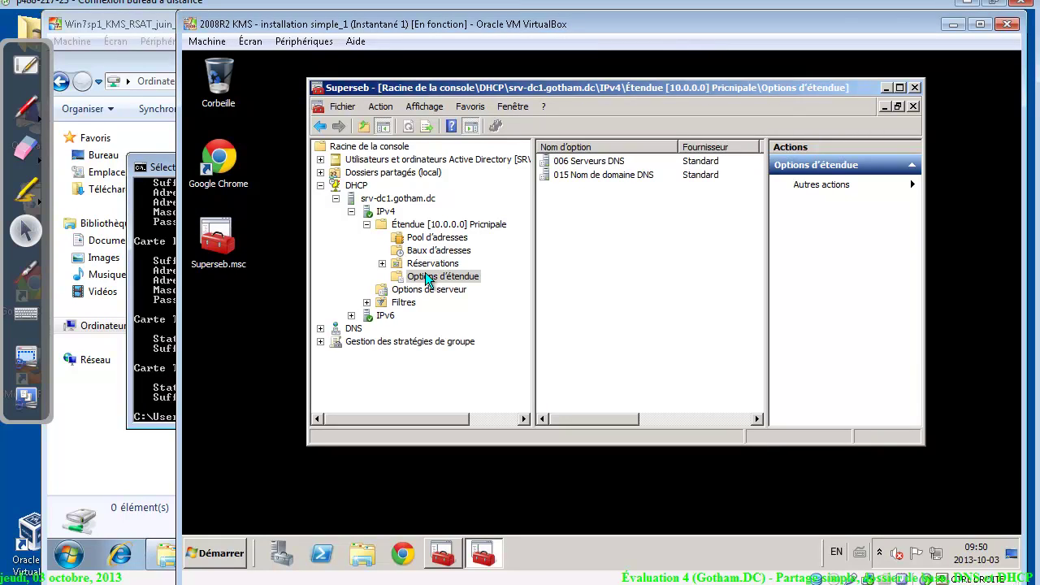
{"action": "left_click", "coordinate": [425, 290]}
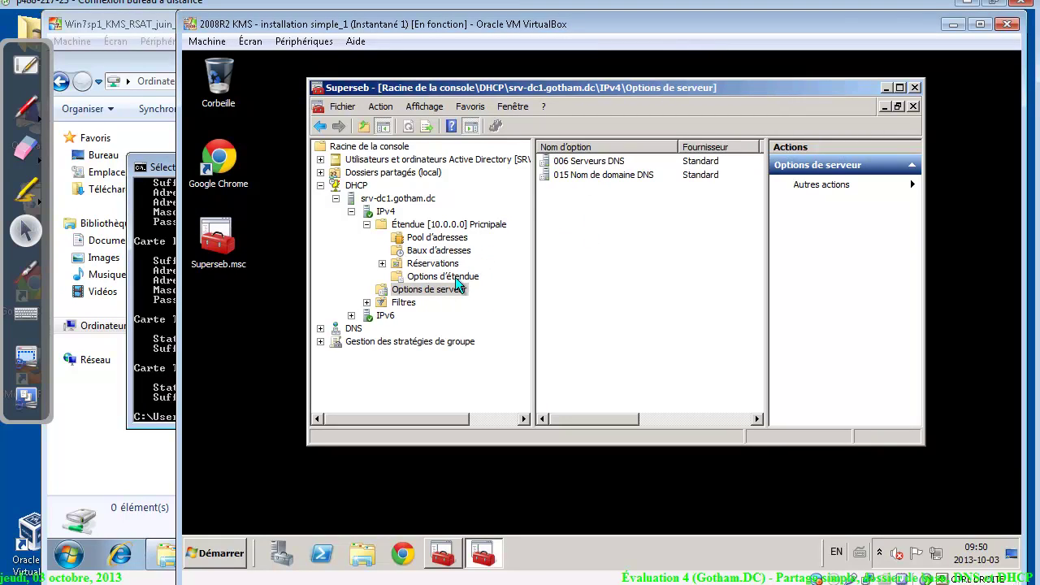
{"action": "left_click", "coordinate": [610, 160]}
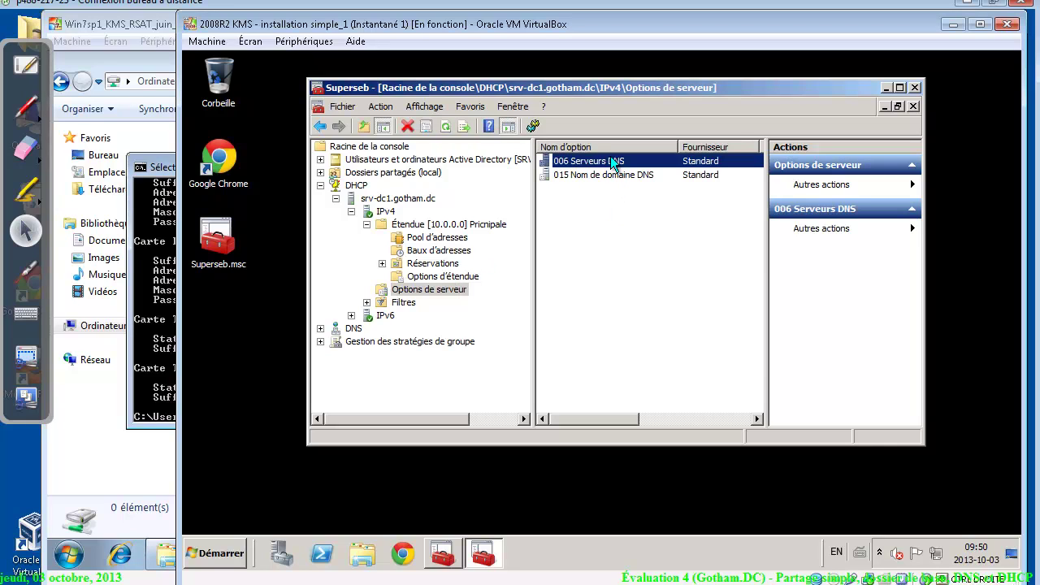
{"action": "right_click", "coordinate": [610, 160]}
{"action": "left_click", "coordinate": [631, 167]}
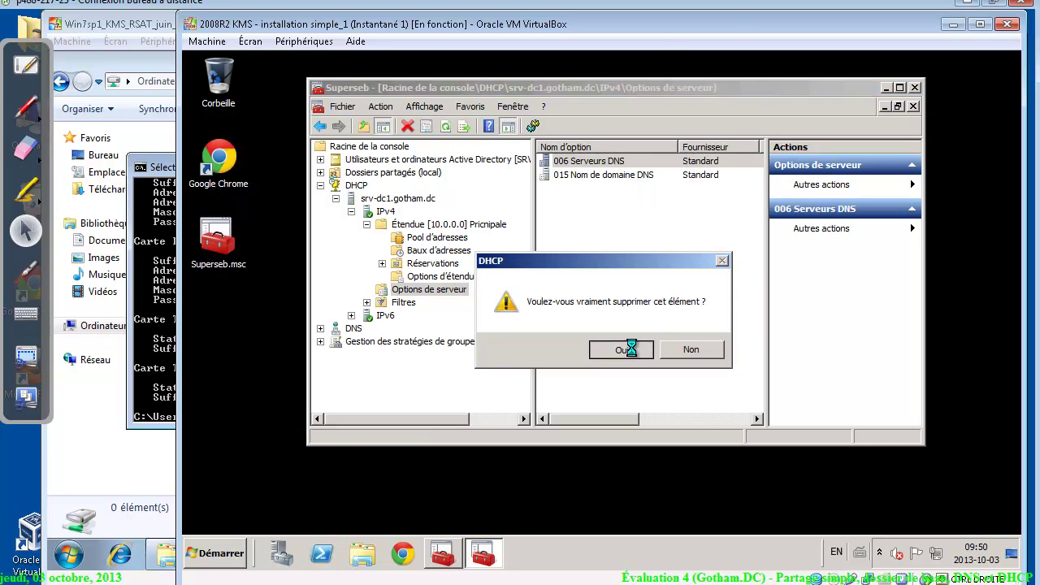
{"action": "left_click", "coordinate": [631, 349]}
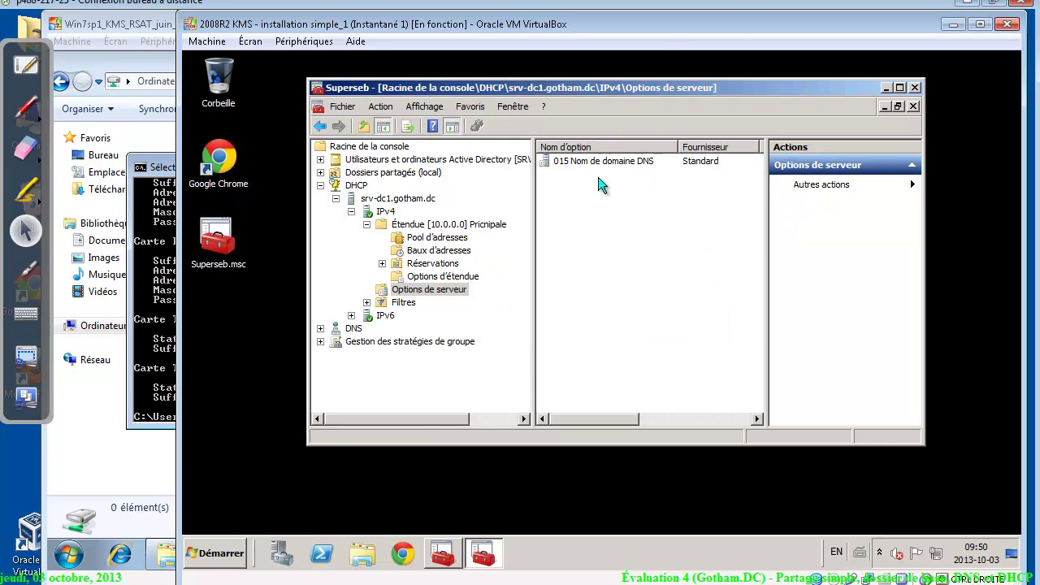
{"action": "left_click", "coordinate": [452, 277]}
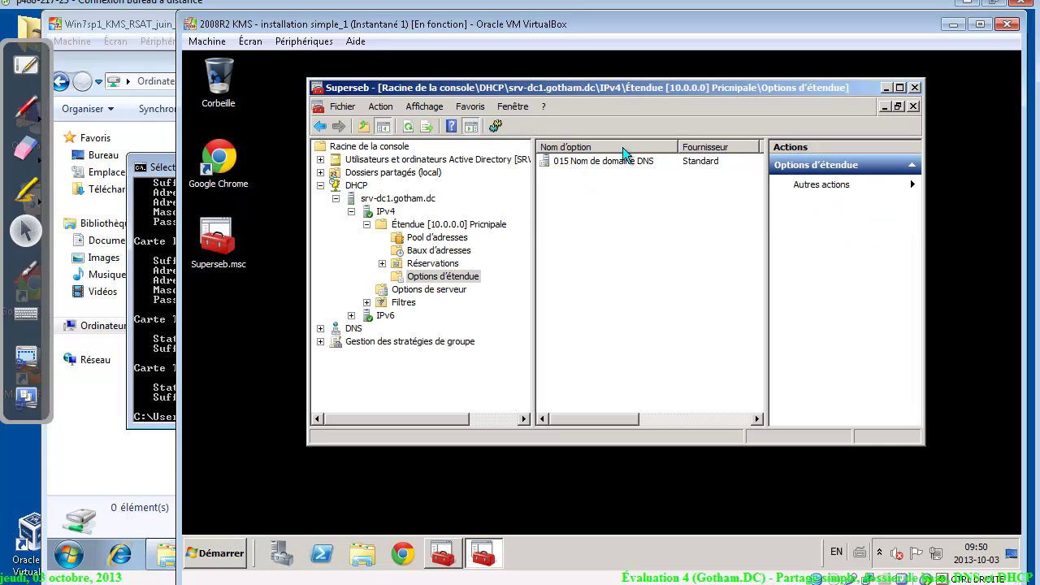
{"action": "right_click", "coordinate": [587, 225]}
Enable scope option 006 Serveurs DNS and add 10.0.0.1 and 10.0.0.2 as DNS servers
{"action": "left_click", "coordinate": [646, 229]}
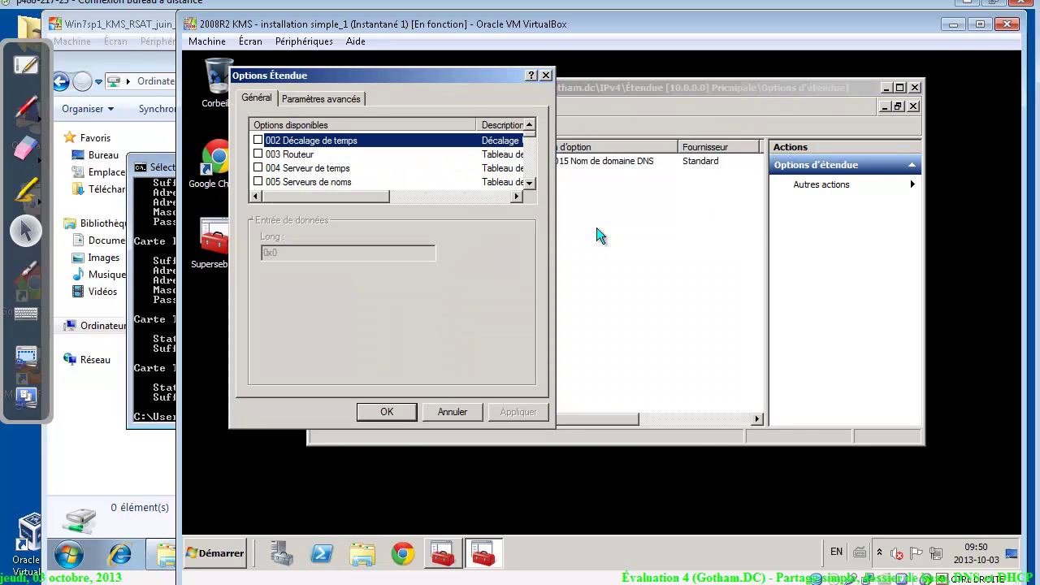
{"action": "left_click", "coordinate": [530, 182]}
{"action": "left_click", "coordinate": [529, 182]}
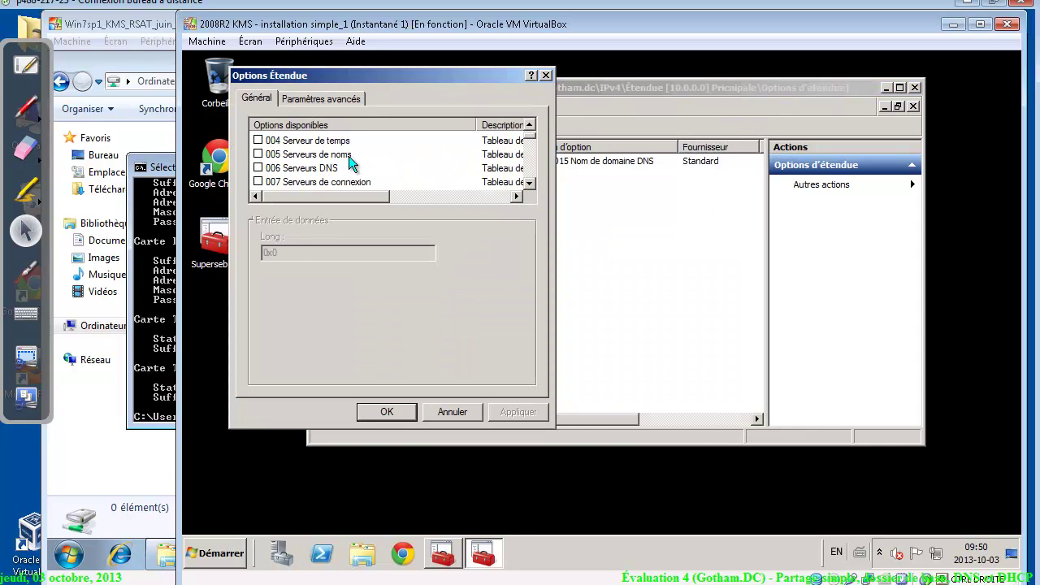
{"action": "left_click", "coordinate": [321, 168]}
{"action": "left_click", "coordinate": [259, 168]}
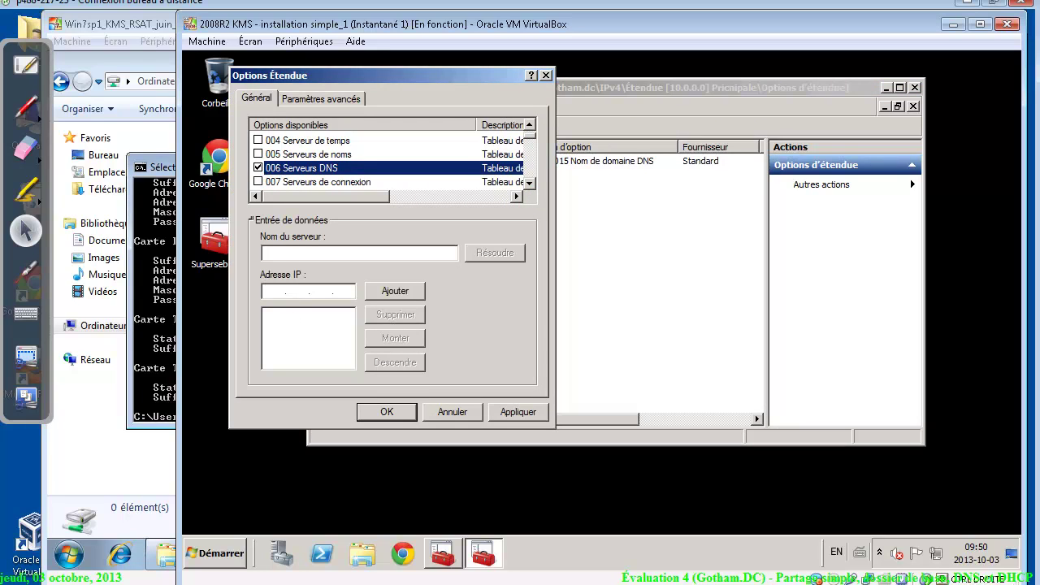
{"action": "left_click", "coordinate": [284, 291]}
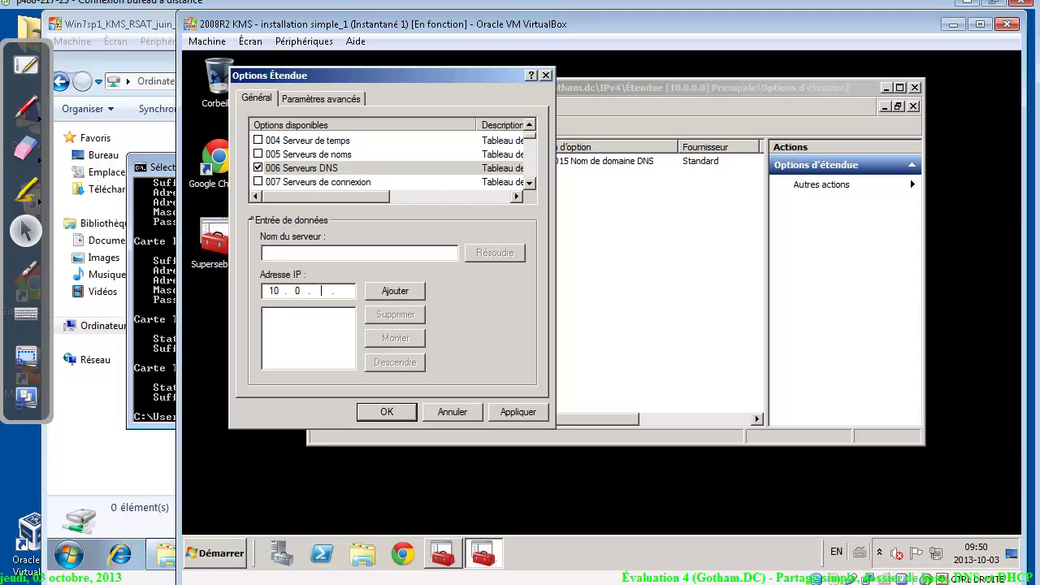
{"action": "type", "text": "10.0.0"}
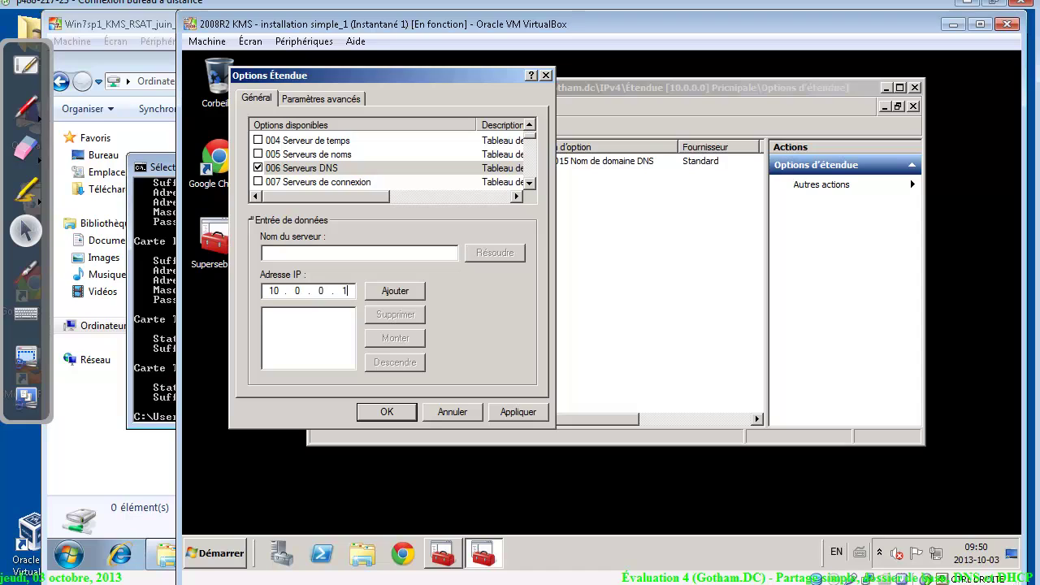
{"action": "type", "text": ".1"}
{"action": "left_click", "coordinate": [383, 288]}
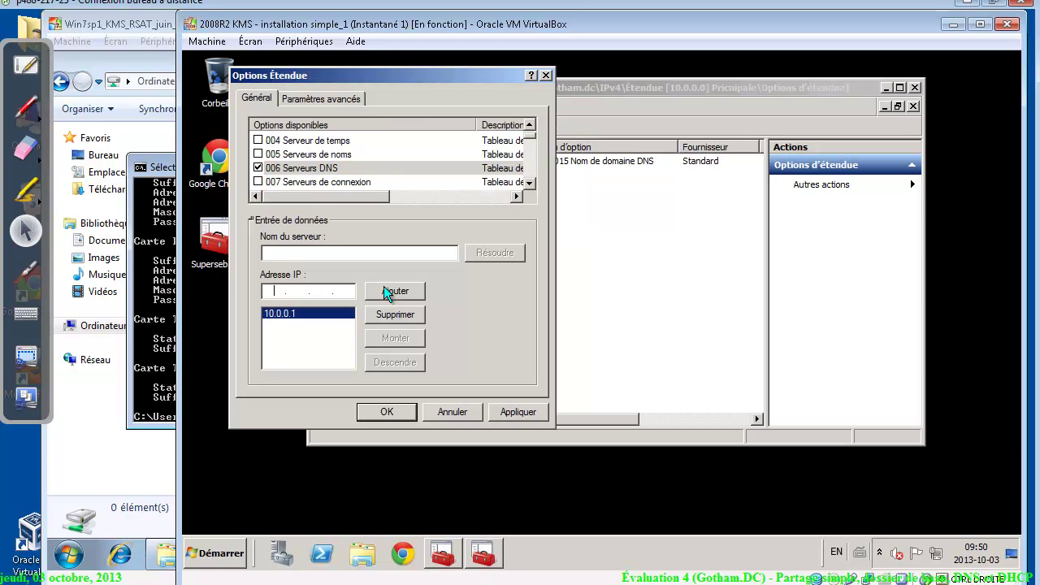
{"action": "type", "text": "10 . 0 . 0 . 2"}
{"action": "left_click", "coordinate": [405, 290]}
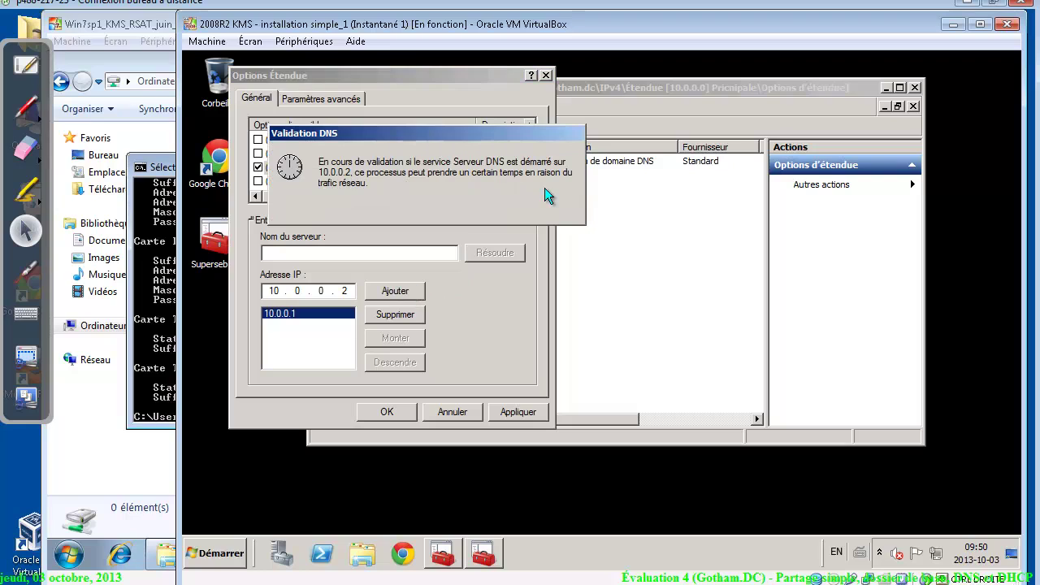
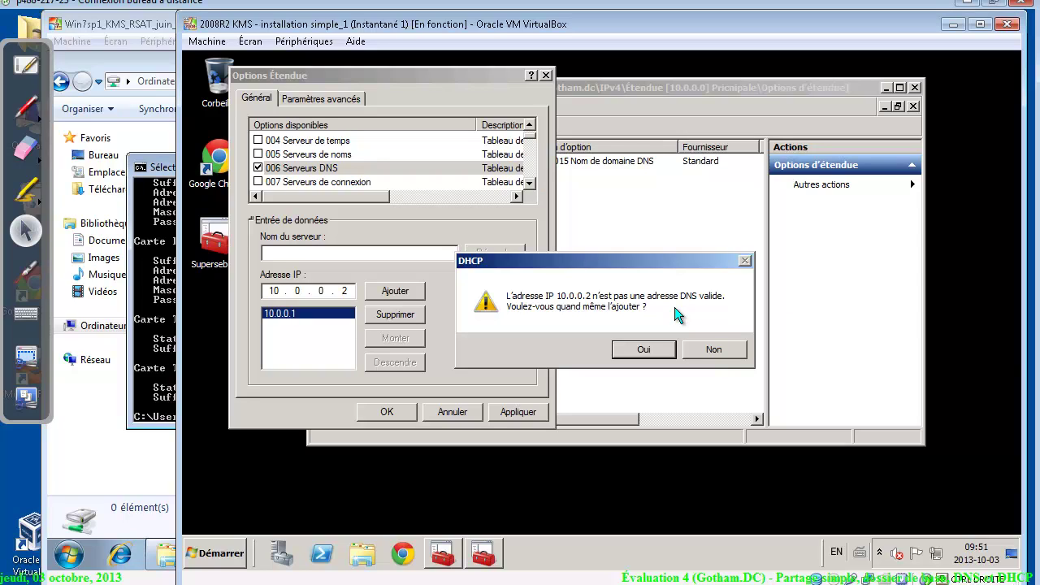
Accept the 10.0.0.2 warning, keep 10.0.0.1 above 10.0.0.2, and apply the DNS servers option
{"action": "left_click", "coordinate": [644, 349]}
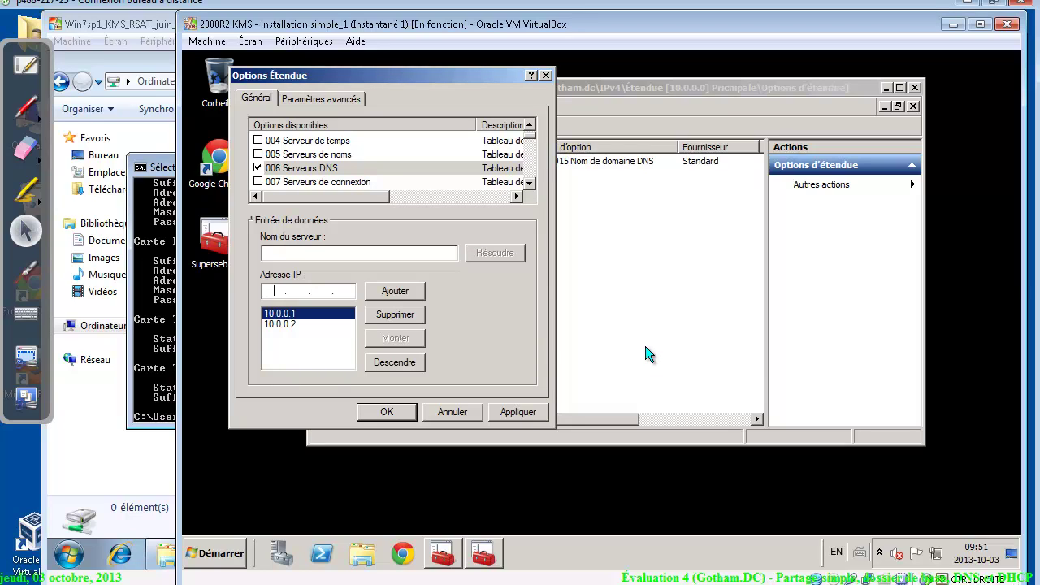
{"action": "left_click", "coordinate": [299, 325]}
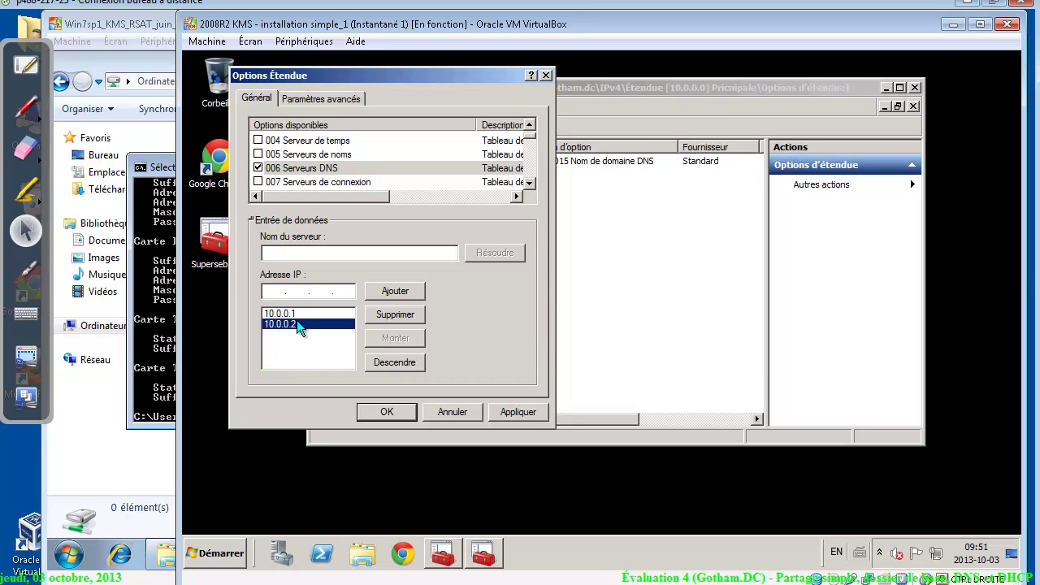
{"action": "left_click", "coordinate": [297, 314]}
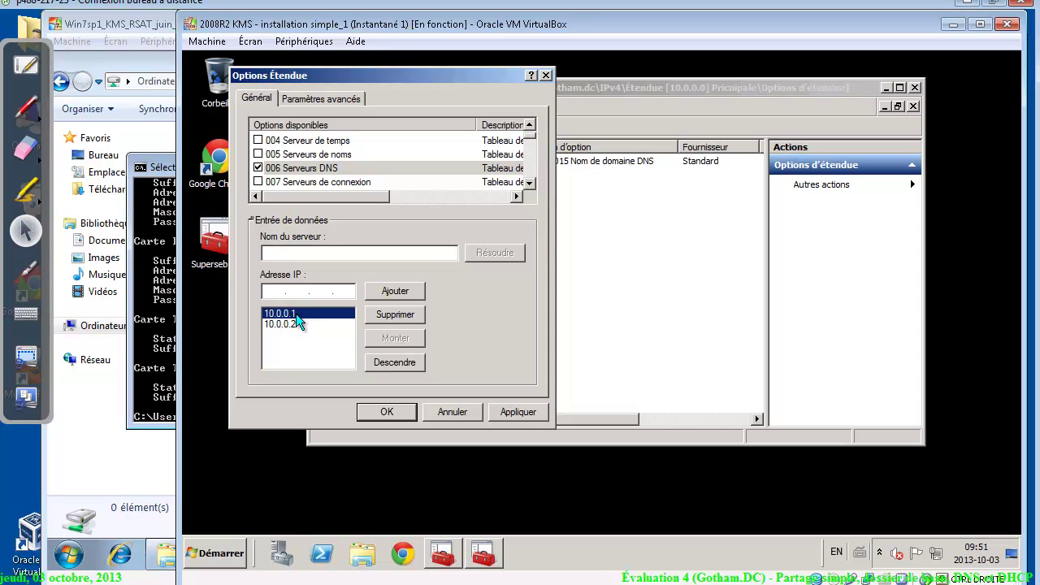
{"action": "left_click", "coordinate": [298, 325]}
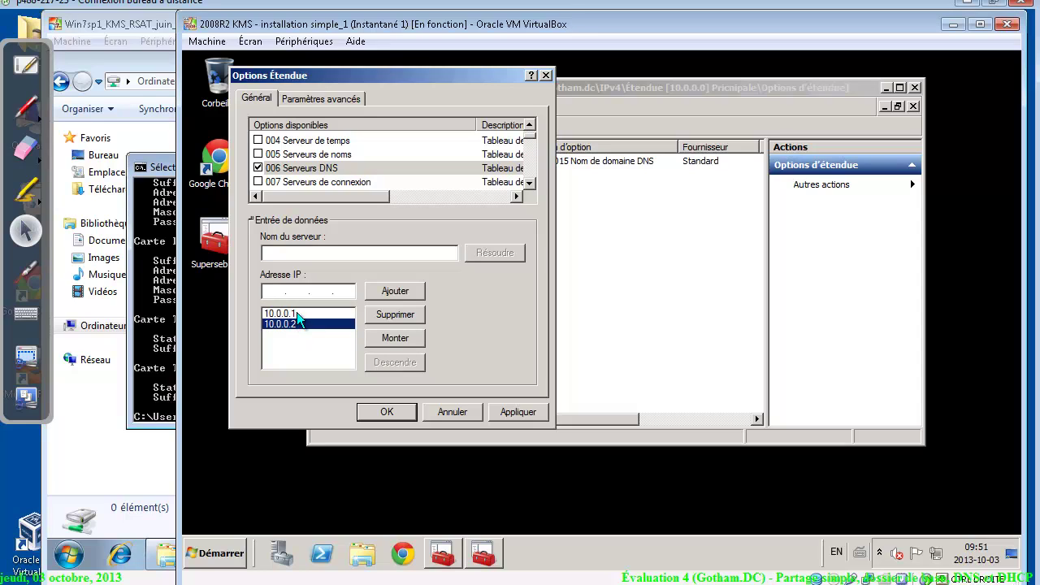
{"action": "left_click", "coordinate": [298, 318]}
{"action": "left_click", "coordinate": [298, 325]}
{"action": "left_click", "coordinate": [298, 317]}
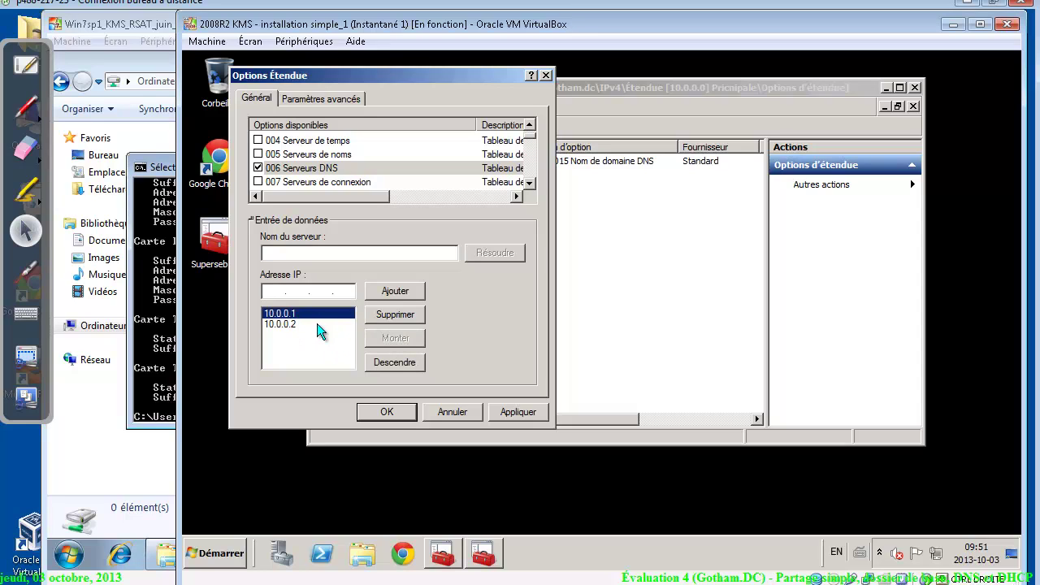
{"action": "left_click", "coordinate": [321, 325]}
{"action": "left_click", "coordinate": [383, 340]}
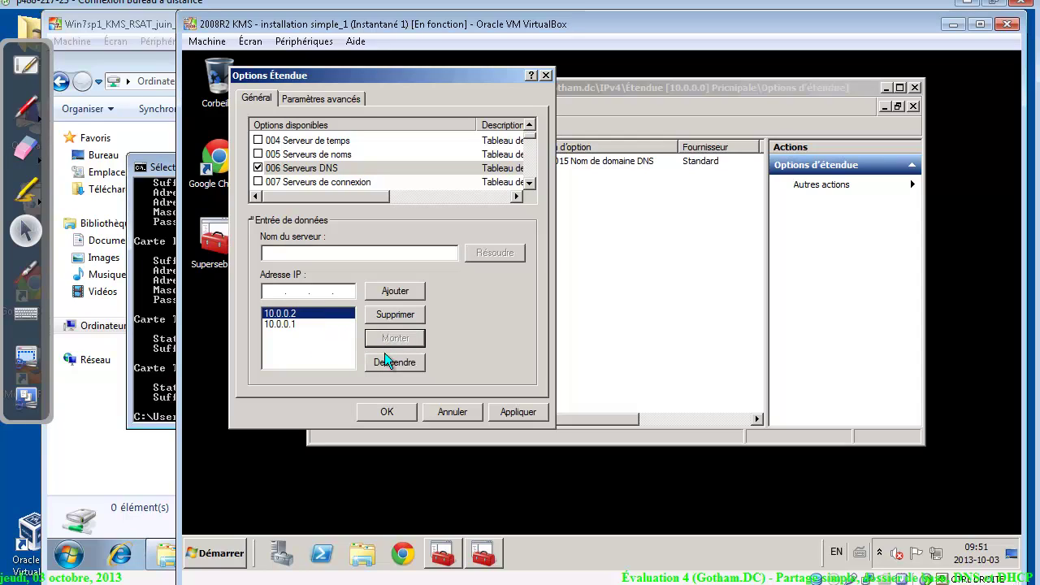
{"action": "left_click", "coordinate": [385, 358]}
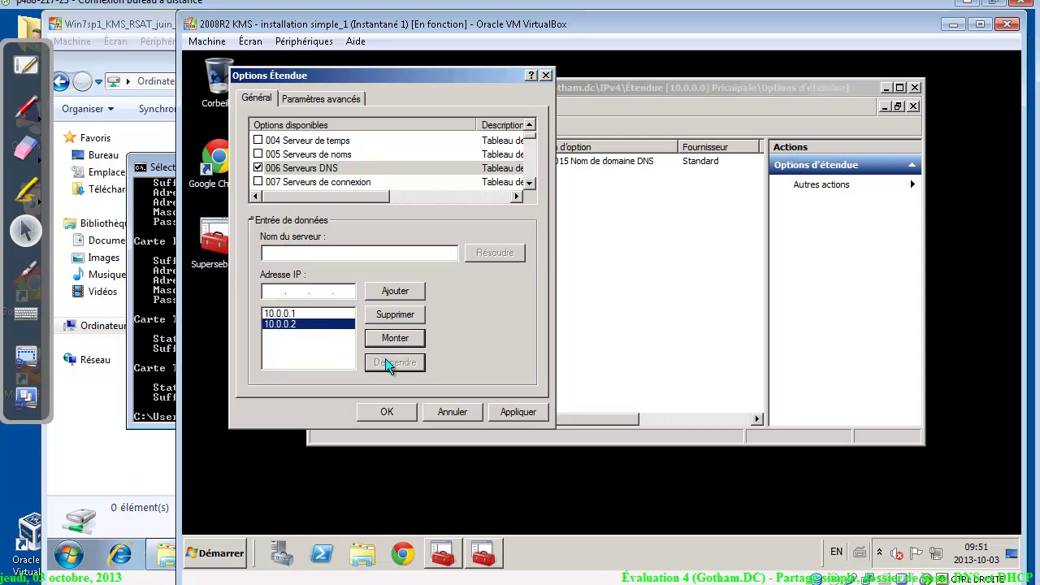
{"action": "left_click", "coordinate": [524, 413]}
{"action": "left_click", "coordinate": [389, 408]}
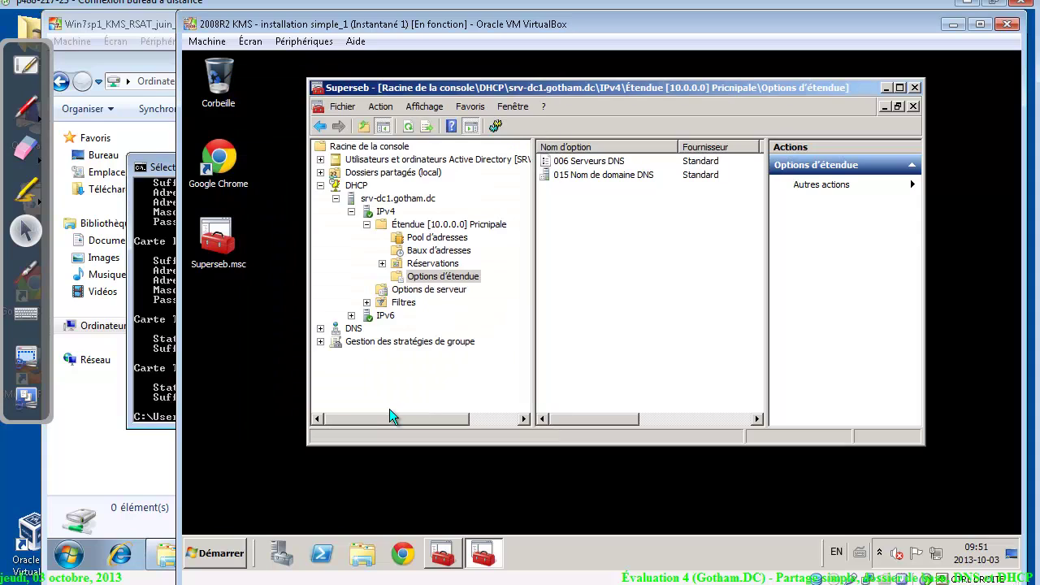
Enable scope option 004 Serveur de temps with address 10.0.0.1 and apply it
{"action": "right_click", "coordinate": [605, 187]}
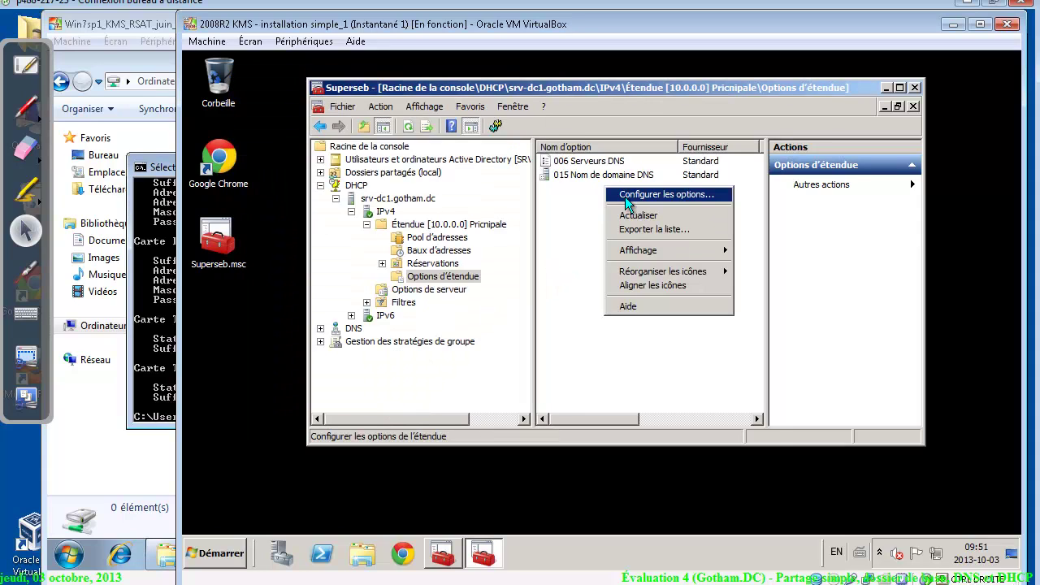
{"action": "left_click", "coordinate": [625, 197]}
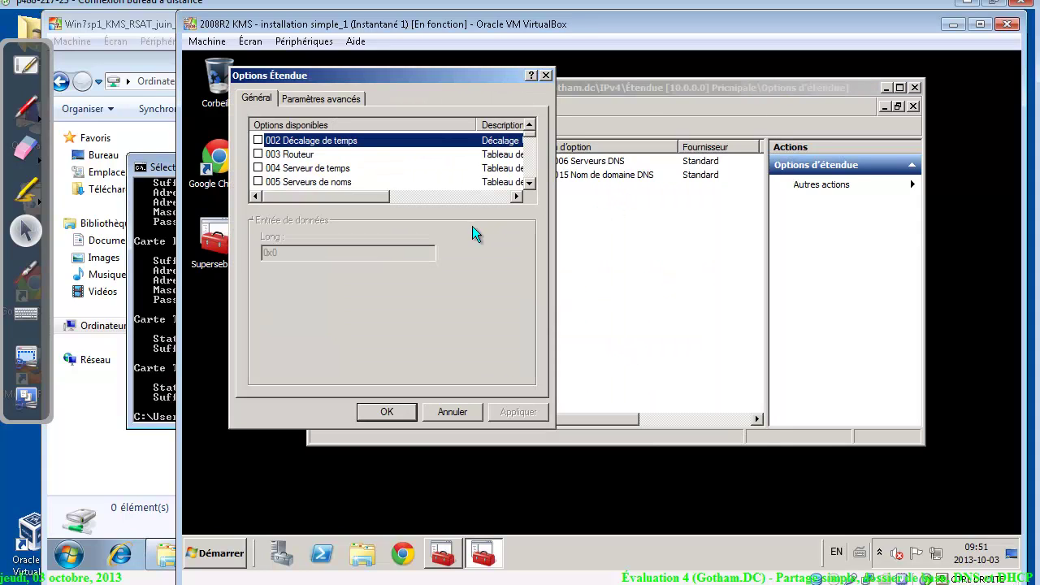
{"action": "left_click", "coordinate": [258, 168]}
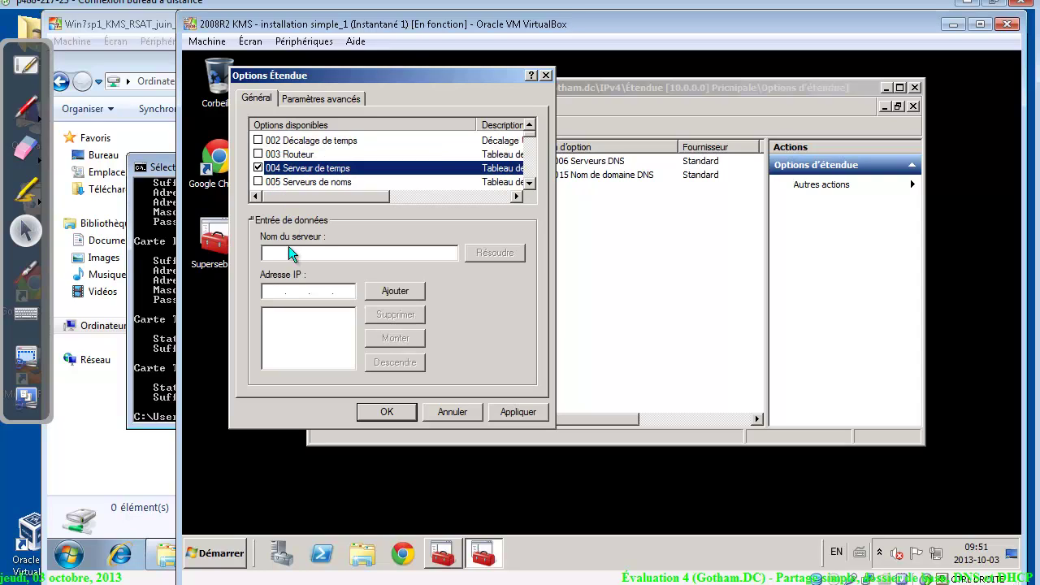
{"action": "left_click", "coordinate": [273, 291]}
{"action": "type", "text": "10.0."}
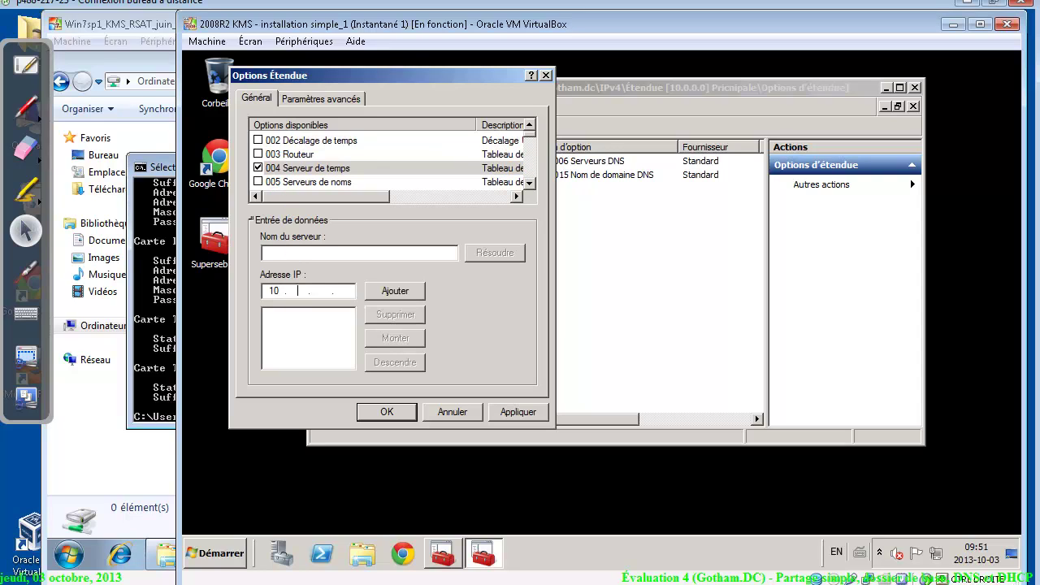
{"action": "type", "text": "0."}
{"action": "key", "text": "alt+Tab"}
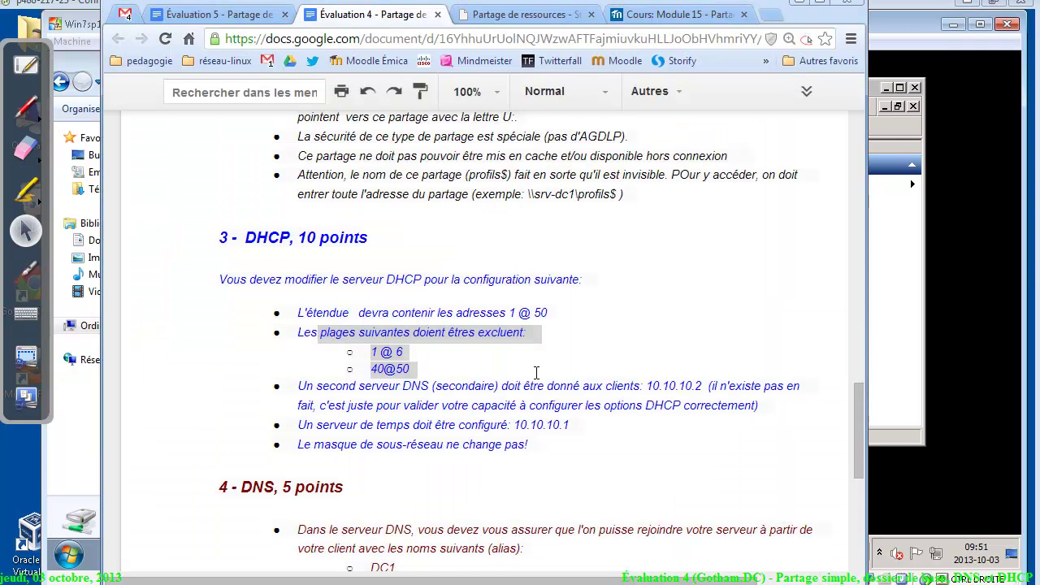
{"action": "key", "text": "alt+Tab"}
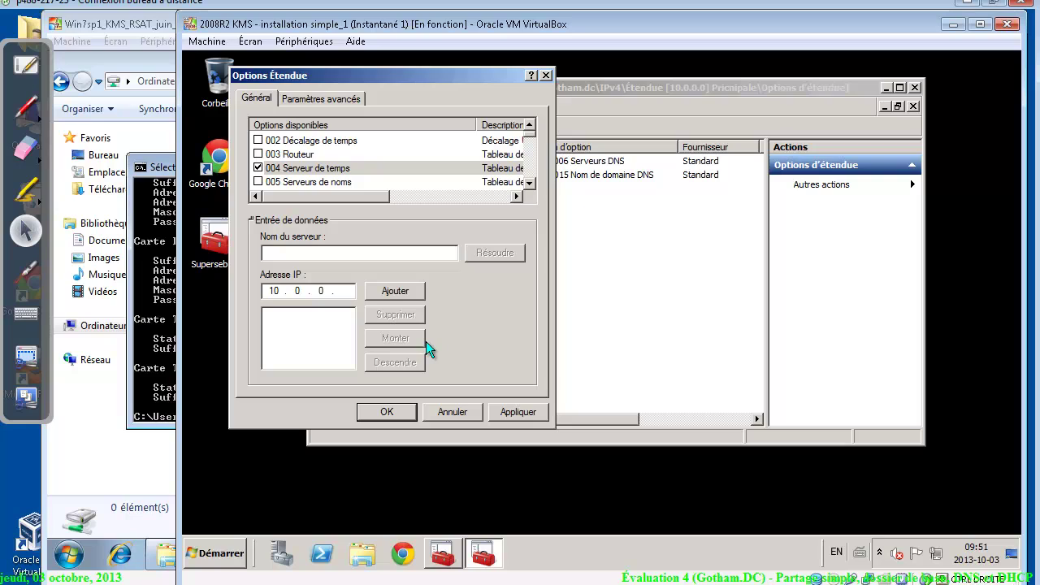
{"action": "type", "text": "1"}
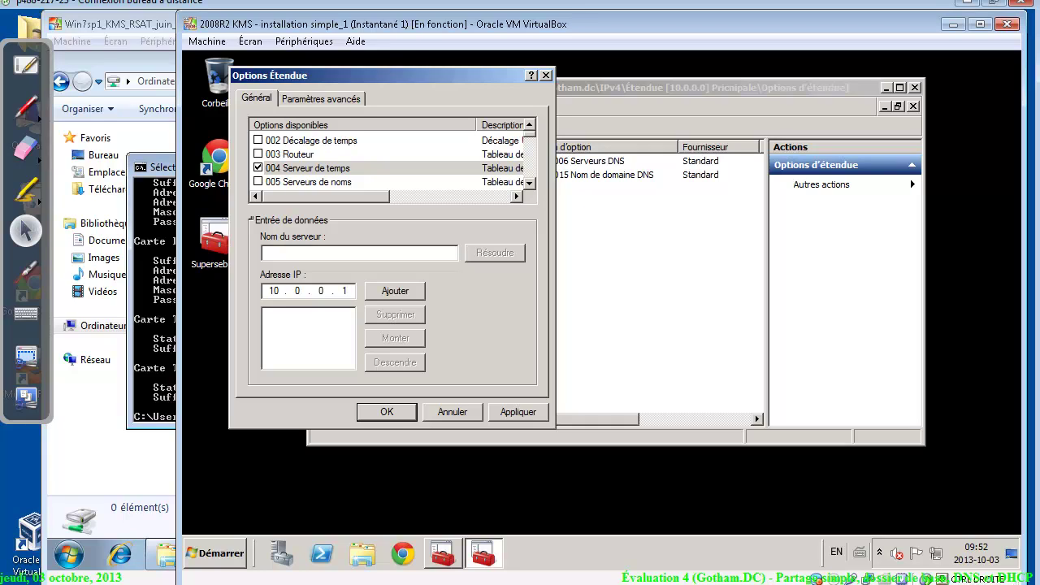
{"action": "left_click", "coordinate": [398, 296]}
{"action": "left_click", "coordinate": [522, 405]}
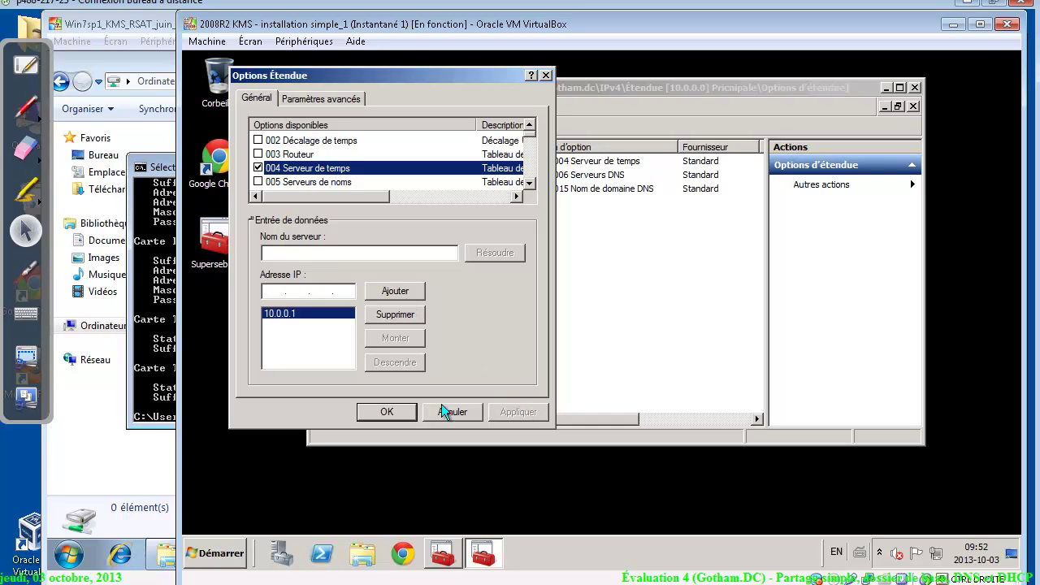
{"action": "left_click", "coordinate": [388, 411]}
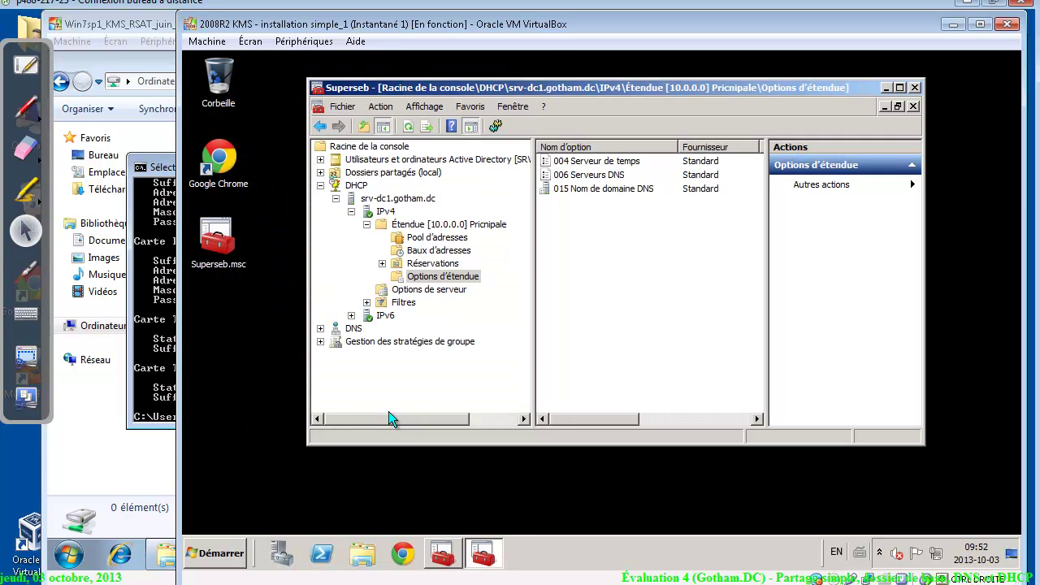
Release and renew the Windows 7 client's IP lease with ipconfig /release and /renew
{"action": "left_click", "coordinate": [150, 390]}
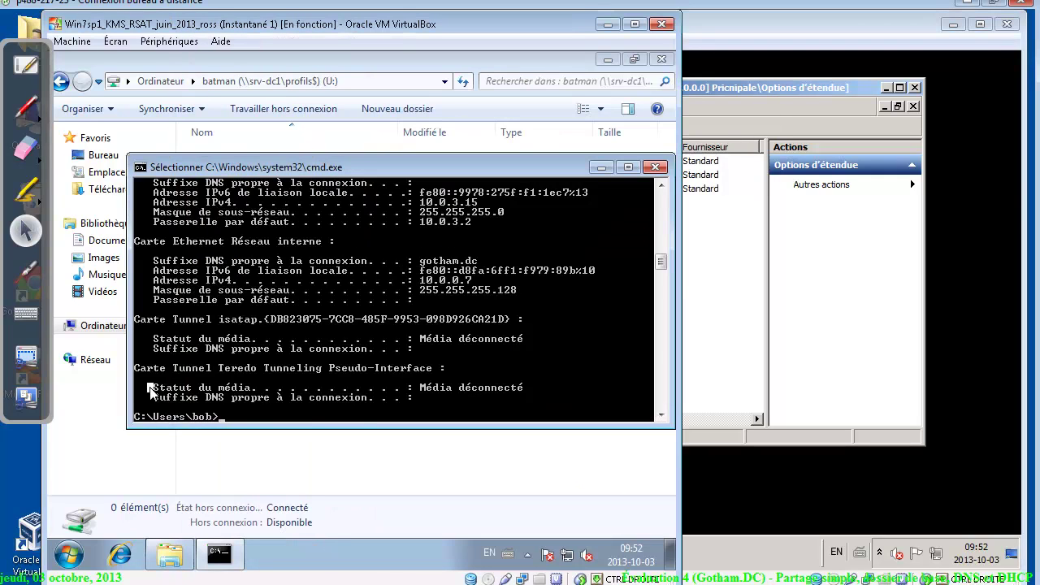
{"action": "key", "text": "Escape"}
{"action": "key", "text": "Up"}
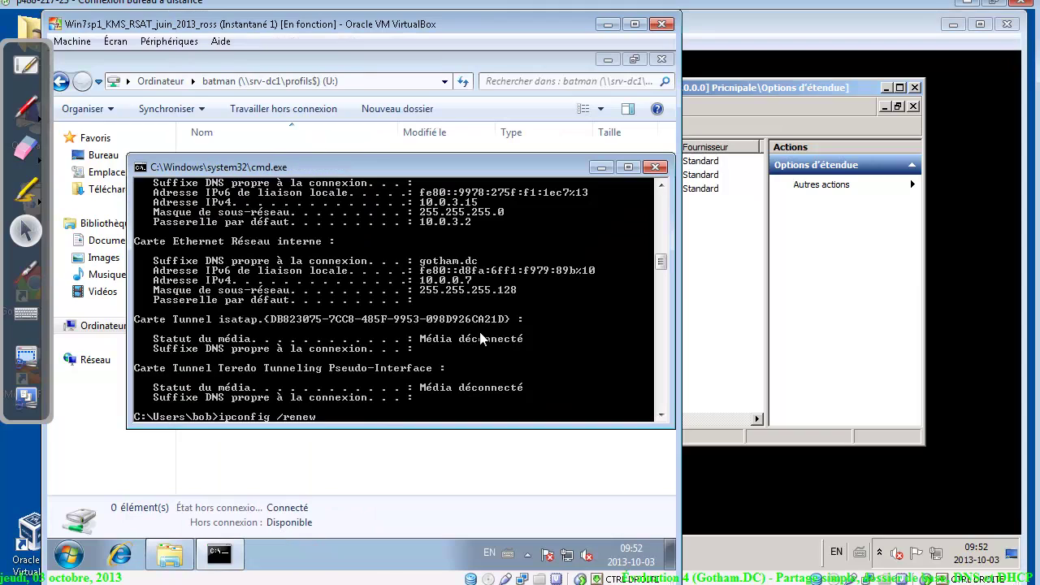
{"action": "key", "text": "BackSpace"}
{"action": "key", "text": "BackSpace"}
{"action": "key", "text": "BackSpace"}
{"action": "key", "text": "BackSpace"}
{"action": "key", "text": "BackSpace"}
{"action": "key", "text": "BackSpace"}
{"action": "key", "text": "BackSpace"}
{"action": "type", "text": "/release"}
{"action": "key", "text": "Return"}
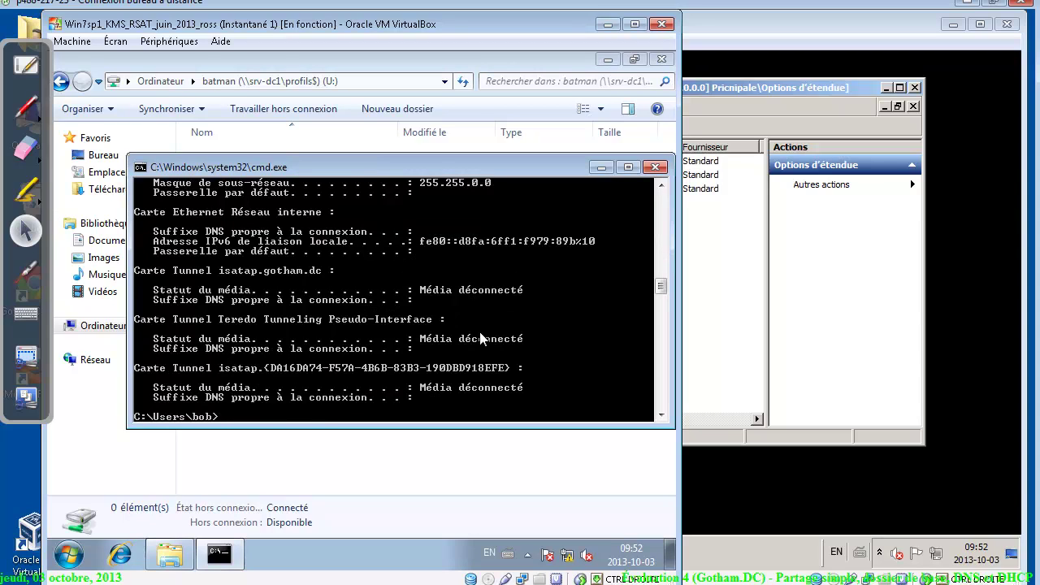
{"action": "key", "text": "Up"}
{"action": "key", "text": "BackSpace"}
{"action": "key", "text": "BackSpace"}
{"action": "key", "text": "BackSpace"}
{"action": "key", "text": "BackSpace"}
{"action": "key", "text": "BackSpace"}
{"action": "key", "text": "BackSpace"}
{"action": "key", "text": "BackSpace"}
{"action": "key", "text": "BackSpace"}
{"action": "key", "text": "BackSpace"}
{"action": "type", "text": "/renew"}
{"action": "key", "text": "Return"}
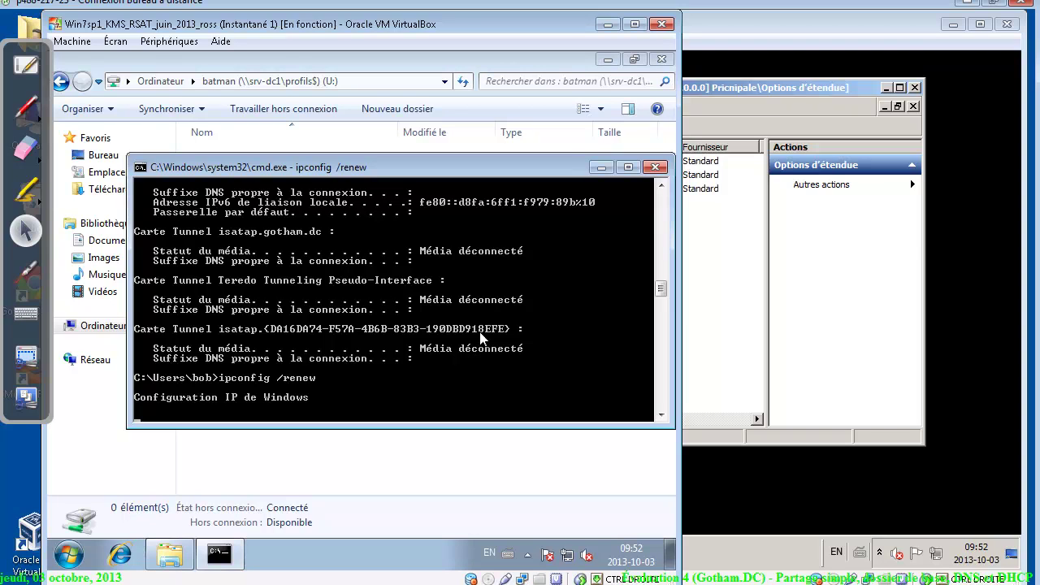
Run ipconfig /all, highlight DNS servers 10.0.0.1 and 10.0.0.2, then clear the console with cls
{"action": "type", "text": "ipconfig /all"}
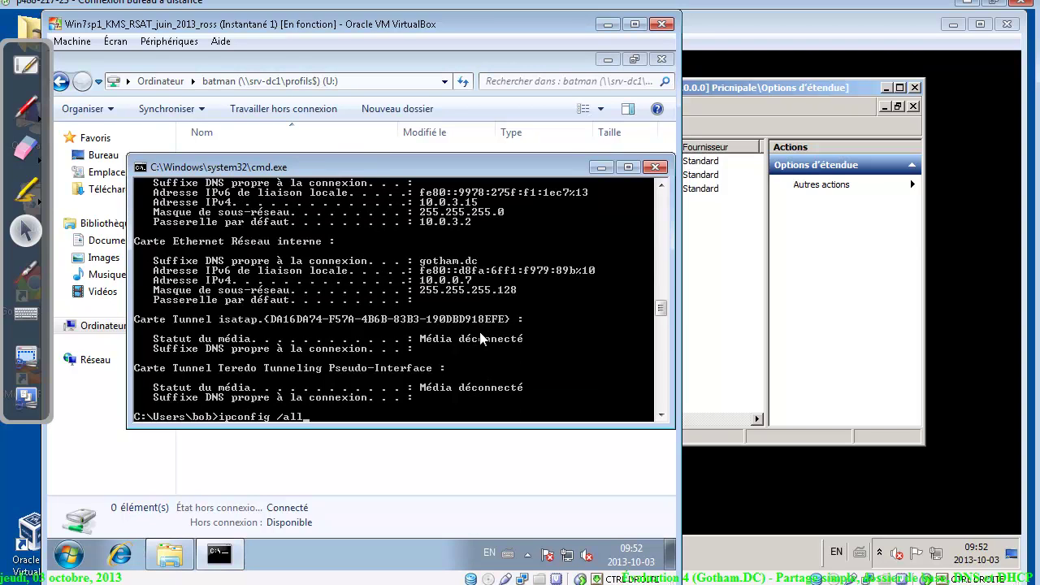
{"action": "key", "text": "Return"}
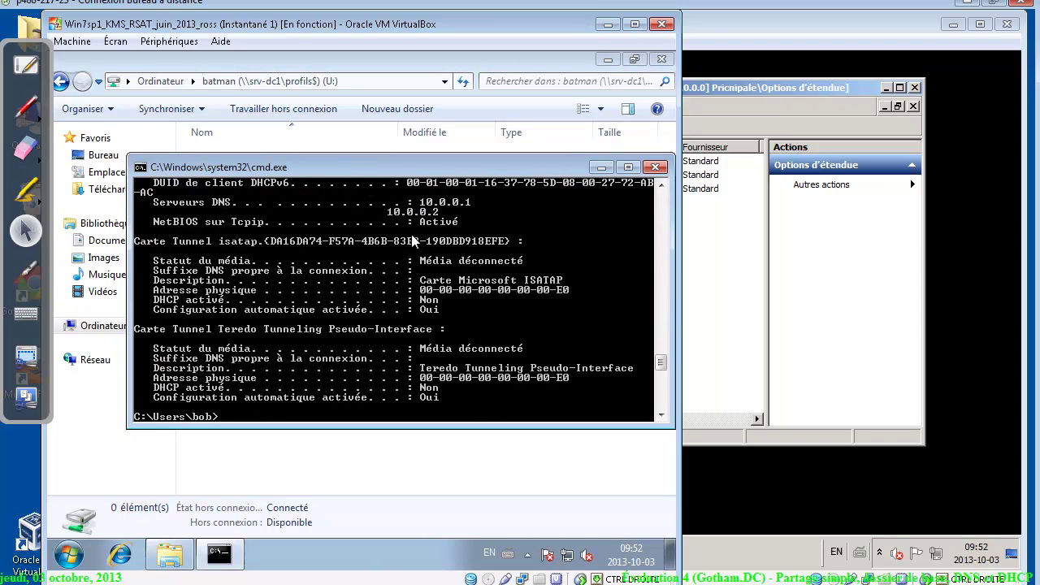
{"action": "right_click", "coordinate": [345, 234]}
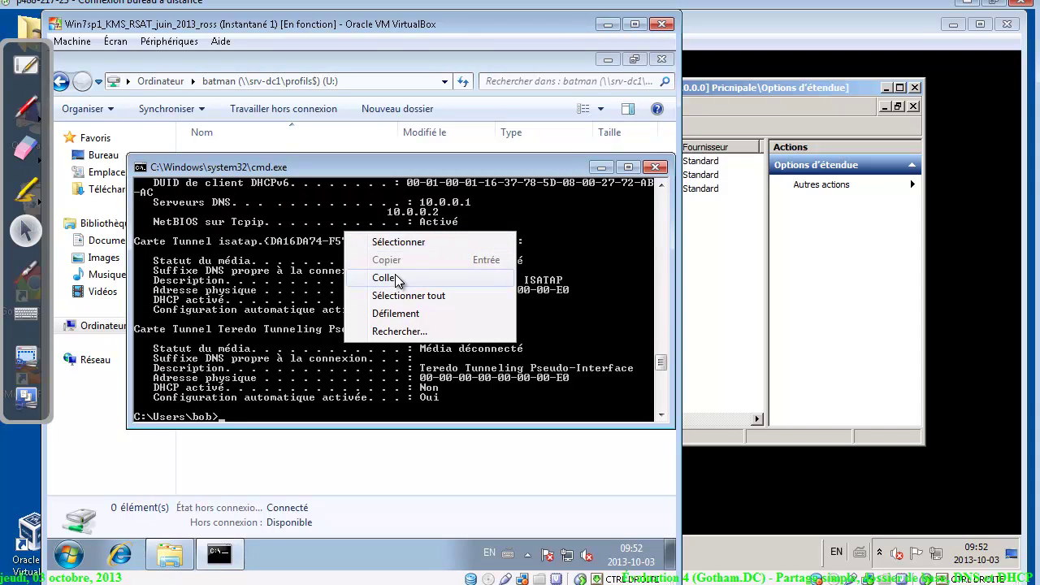
{"action": "left_click", "coordinate": [402, 241]}
{"action": "left_click_drag", "start_coordinate": [505, 215], "coordinate": [157, 197]}
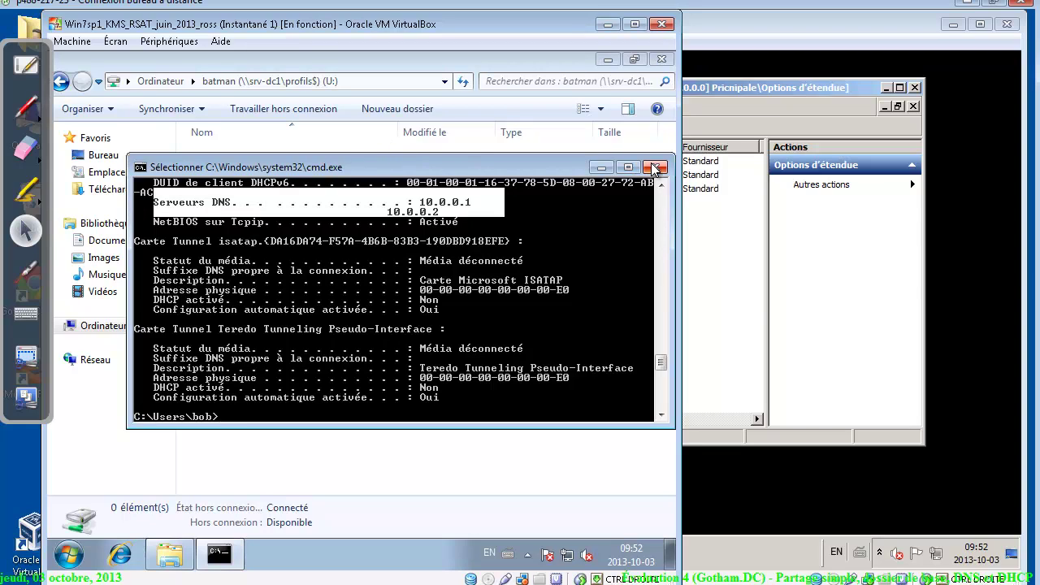
{"action": "left_click", "coordinate": [365, 388]}
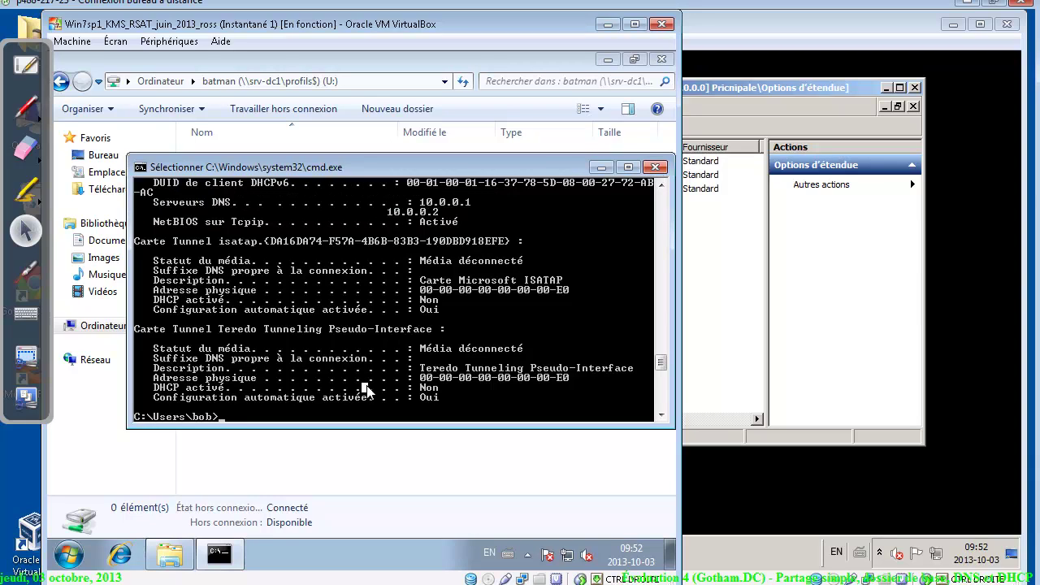
{"action": "key", "text": "Escape"}
{"action": "type", "text": "cls"}
{"action": "key", "text": "Return"}
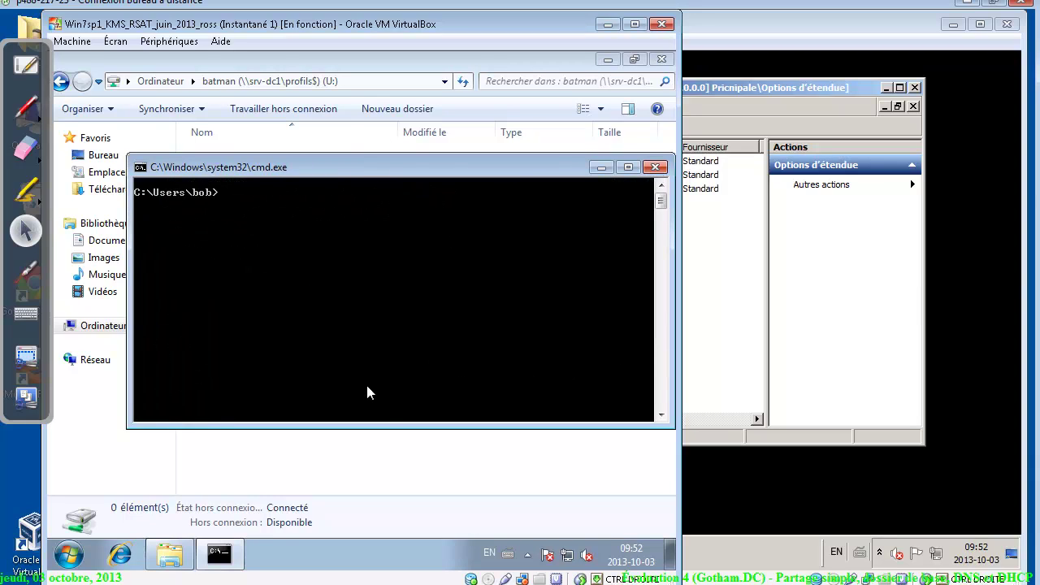
Highlight the assignment paragraph requiring DNS aliases DC1 and SRV1, then return to the client VM
{"action": "left_click", "coordinate": [285, 583]}
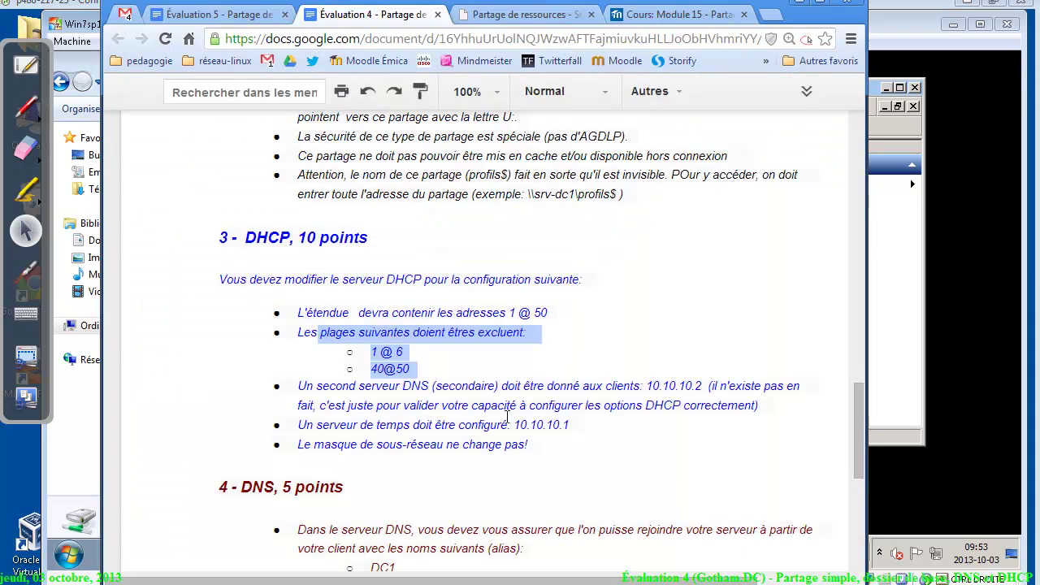
{"action": "left_click_drag", "start_coordinate": [857, 399], "coordinate": [873, 457]}
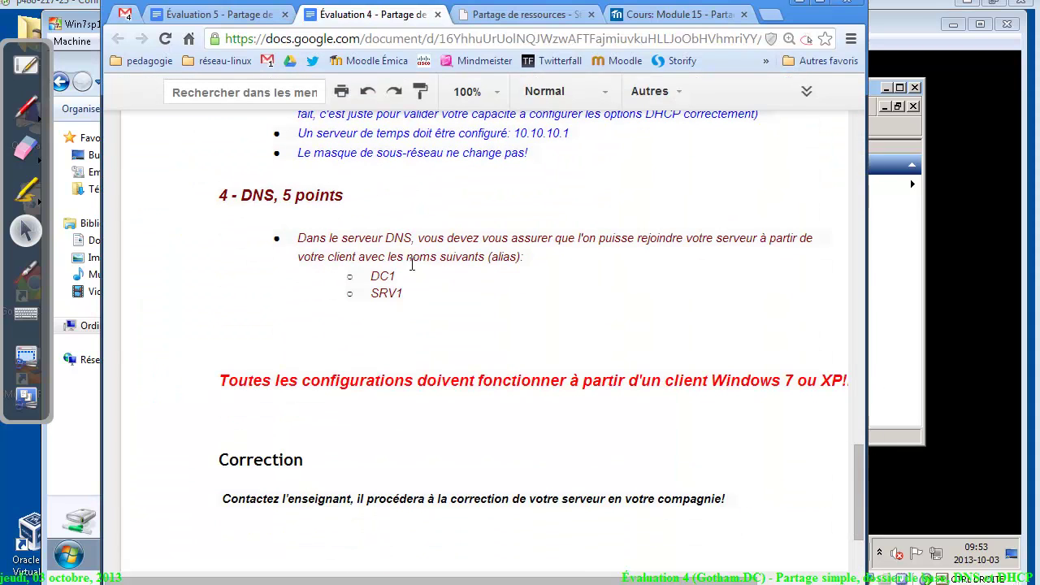
{"action": "left_click_drag", "start_coordinate": [322, 238], "coordinate": [545, 256]}
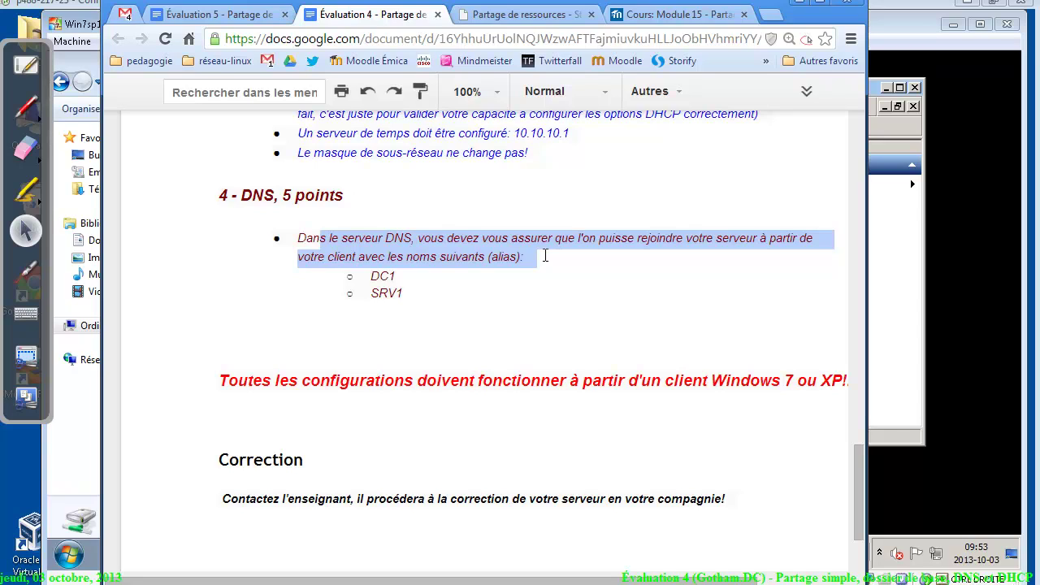
{"action": "left_click", "coordinate": [412, 274]}
{"action": "left_click", "coordinate": [412, 296]}
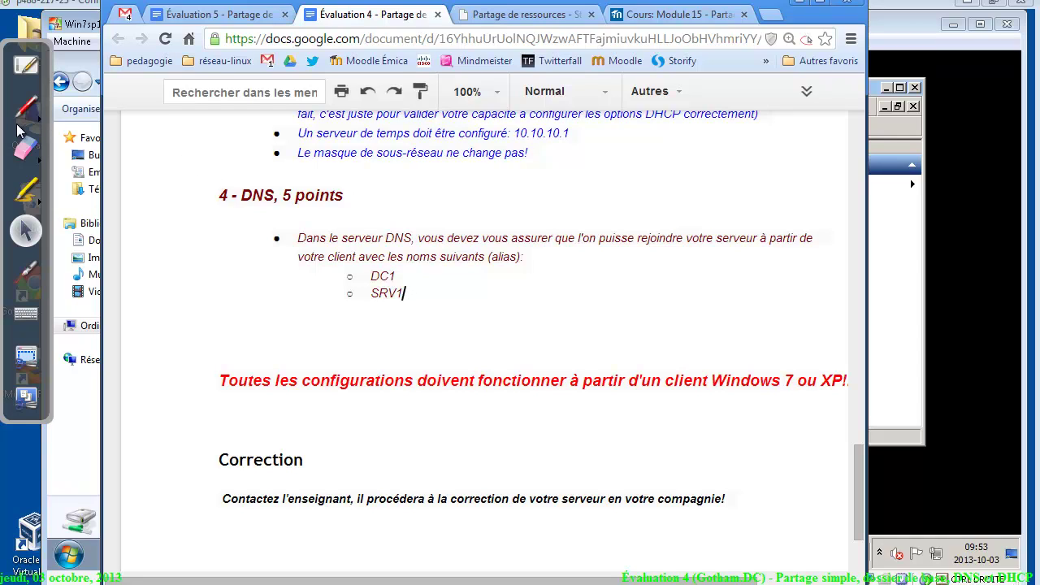
{"action": "key", "text": "alt+Tab"}
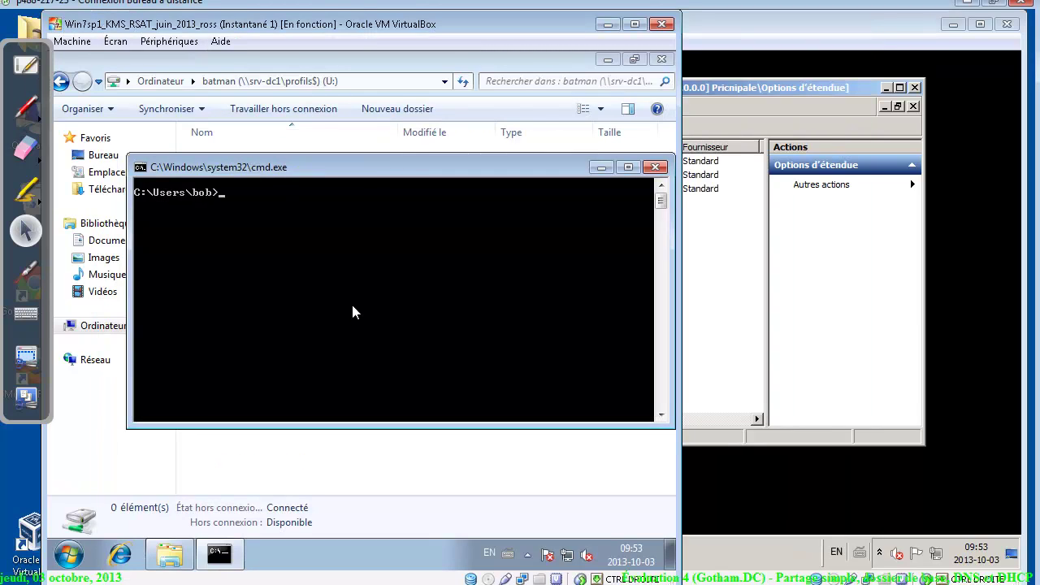
Ping srv-dc1 successfully, then ping srv1, which fails with host not found
{"action": "type", "text": "ping srv-dc1"}
{"action": "key", "text": "Return"}
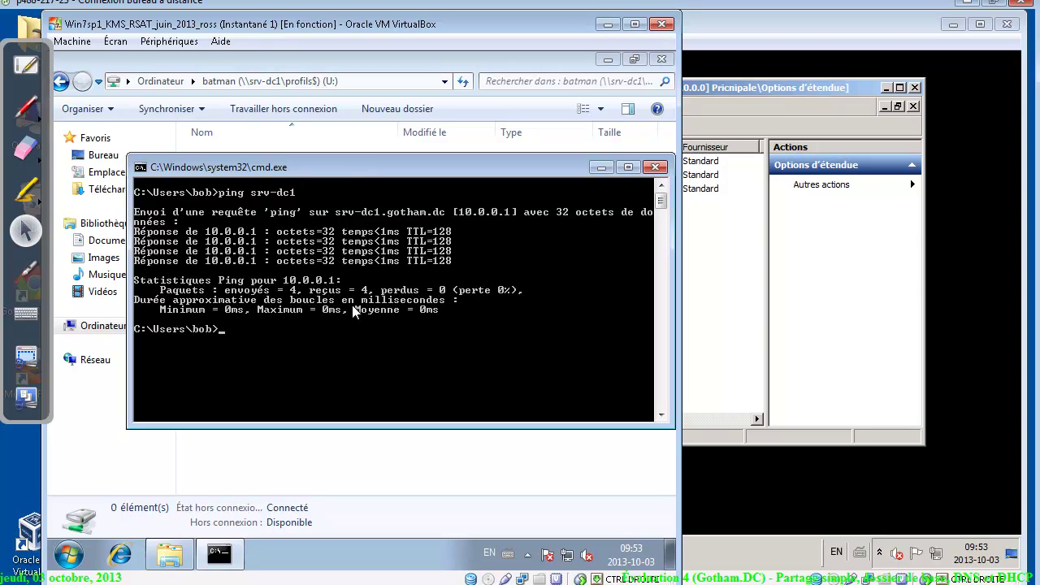
{"action": "type", "text": "cls"}
{"action": "key", "text": "Return"}
{"action": "type", "text": "ping"}
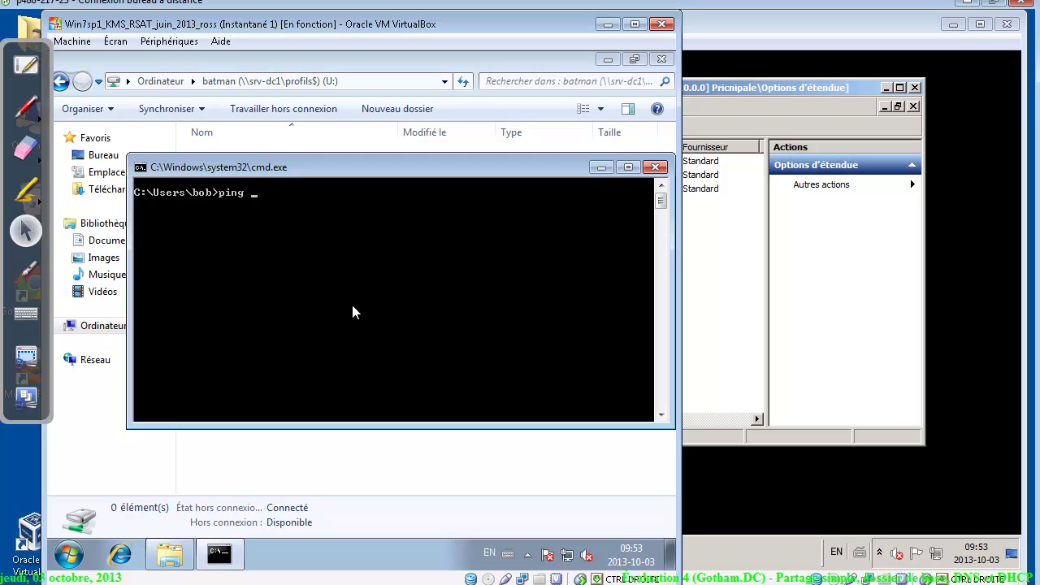
{"action": "type", "text": " srv1"}
{"action": "key", "text": "Return"}
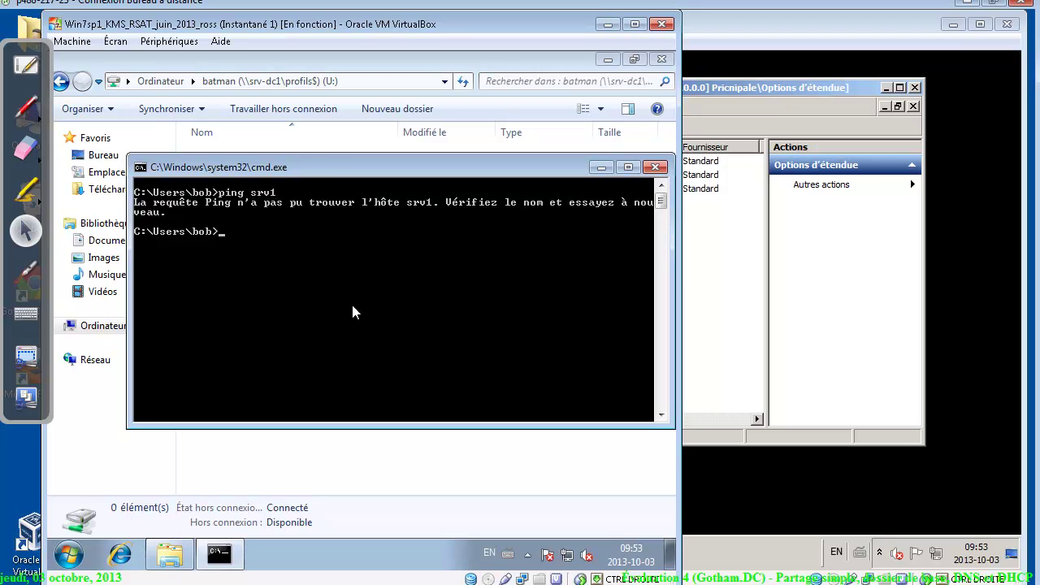
{"action": "left_click", "coordinate": [734, 257]}
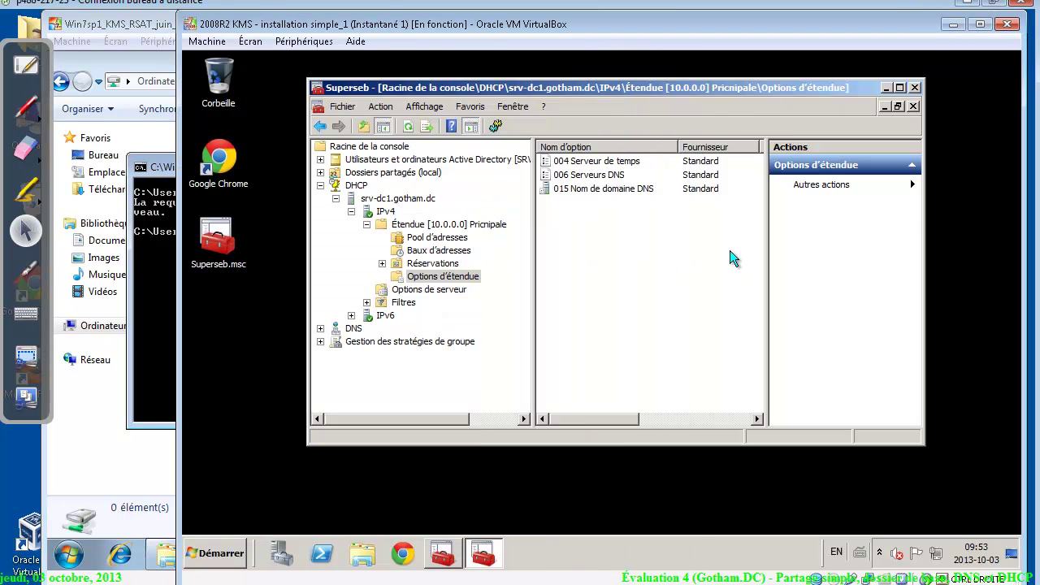
Expand DNS > SRV-DC1 > Zones de recherche directes to gotham.dc and right-click its record list
{"action": "left_click", "coordinate": [320, 186]}
{"action": "left_click", "coordinate": [320, 198]}
{"action": "left_click", "coordinate": [336, 211]}
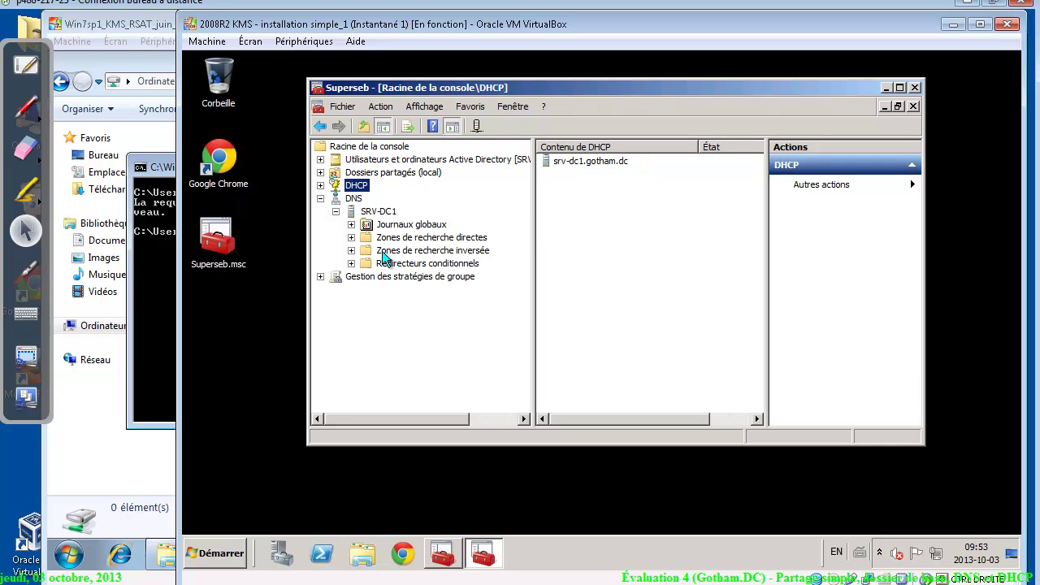
{"action": "left_click", "coordinate": [351, 237]}
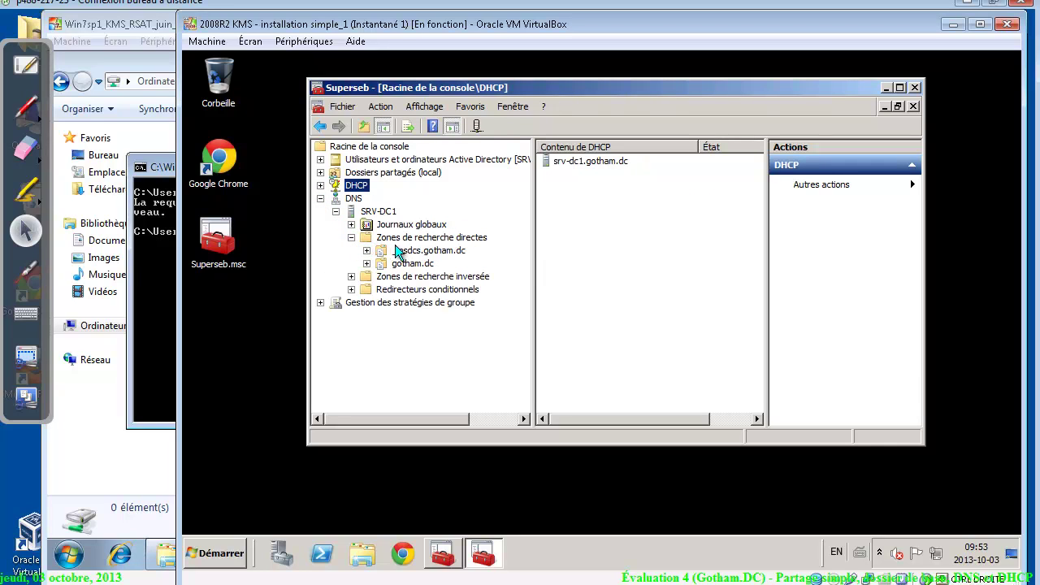
{"action": "left_click", "coordinate": [422, 264]}
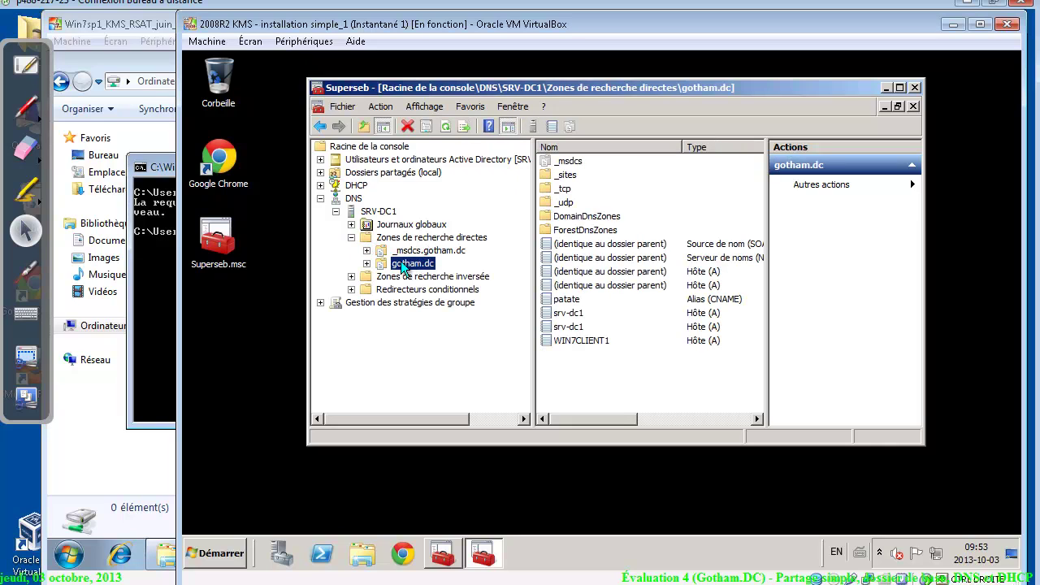
{"action": "left_click", "coordinate": [406, 251]}
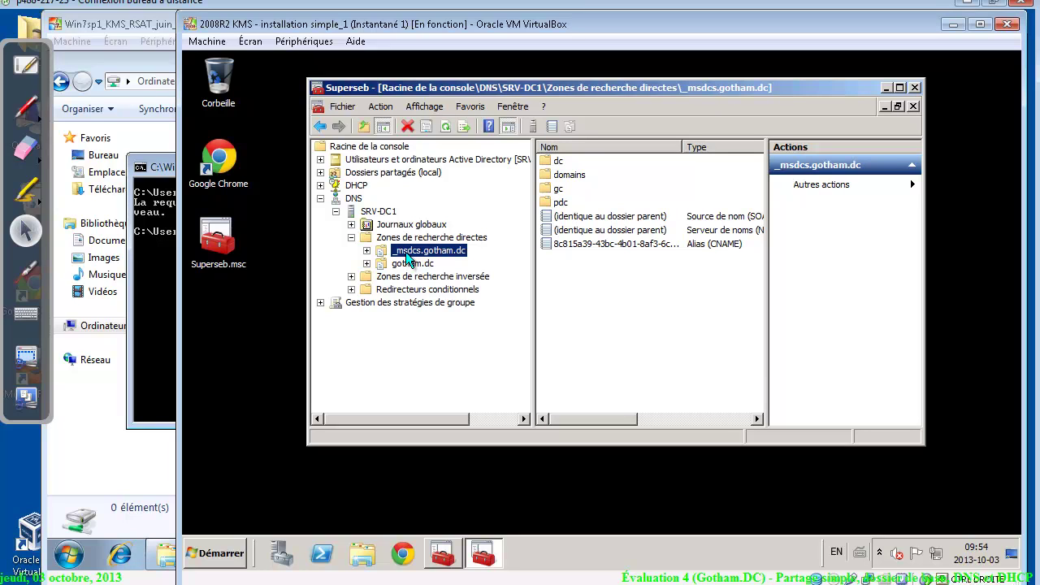
{"action": "left_click", "coordinate": [415, 267]}
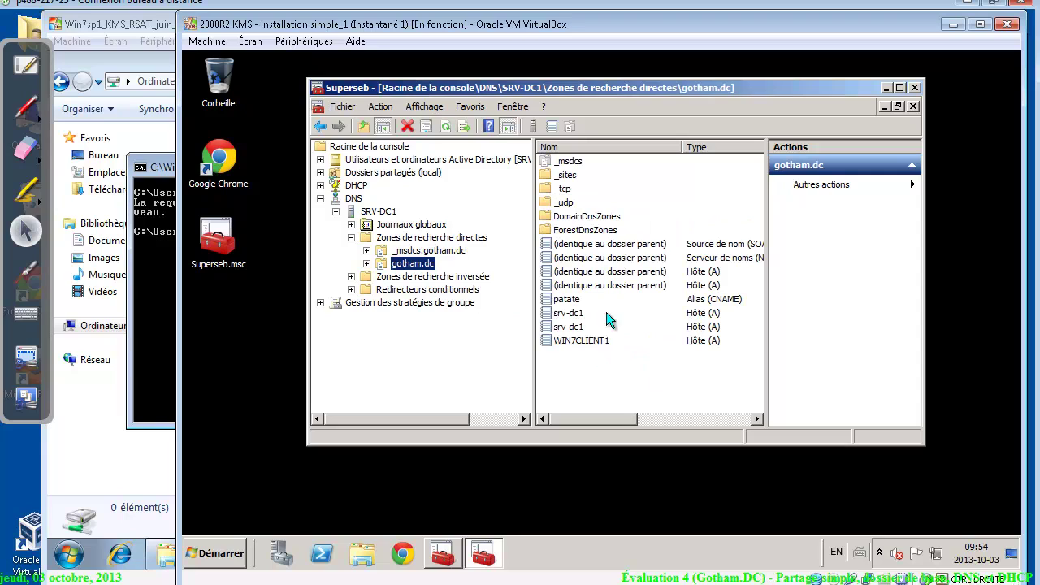
{"action": "right_click", "coordinate": [603, 365]}
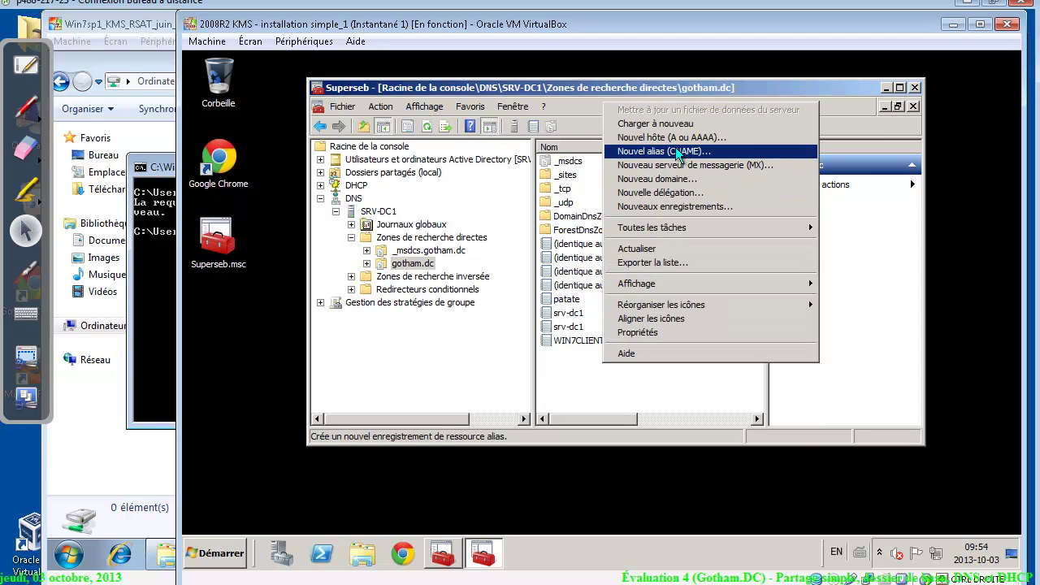
Name a new CNAME alias srv1 and browse to target host srv-dc1.gotham.dc
{"action": "left_click", "coordinate": [675, 149]}
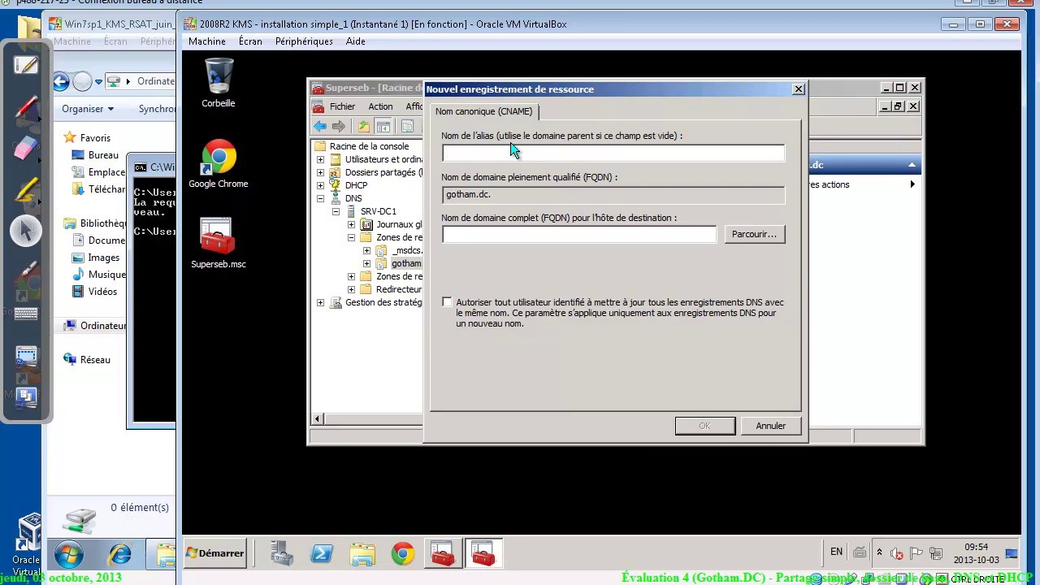
{"action": "type", "text": "srv1"}
{"action": "left_click", "coordinate": [742, 236]}
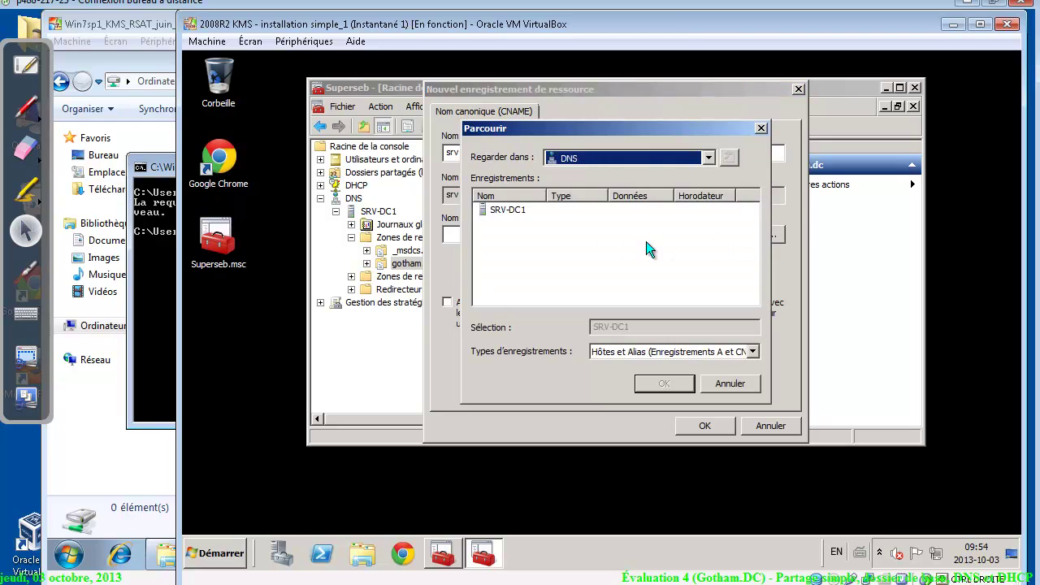
{"action": "left_click", "coordinate": [506, 210]}
{"action": "double_click", "coordinate": [505, 210]}
{"action": "double_click", "coordinate": [505, 210]}
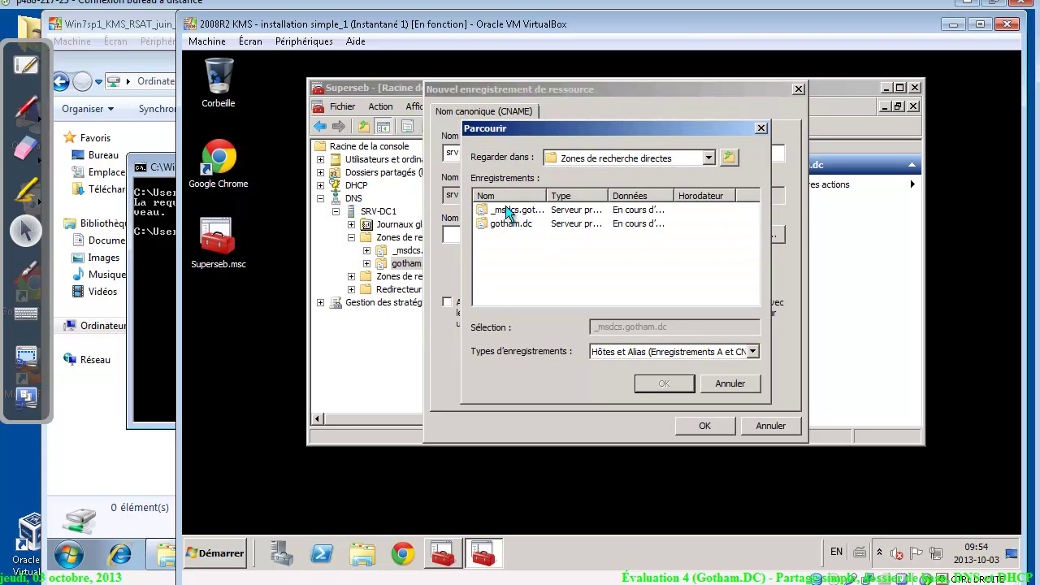
{"action": "double_click", "coordinate": [503, 223]}
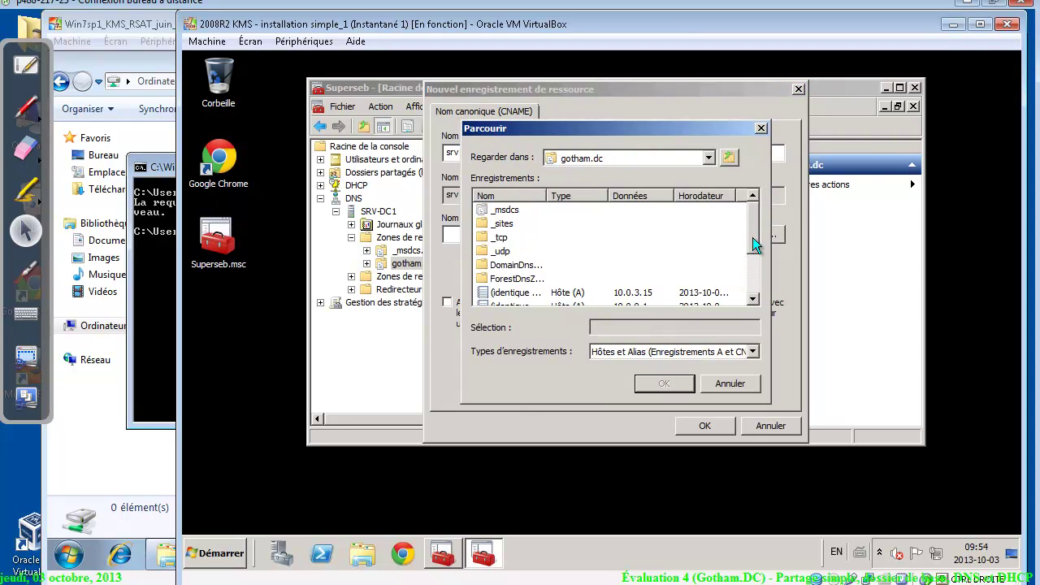
{"action": "left_click_drag", "start_coordinate": [752, 237], "coordinate": [754, 295]}
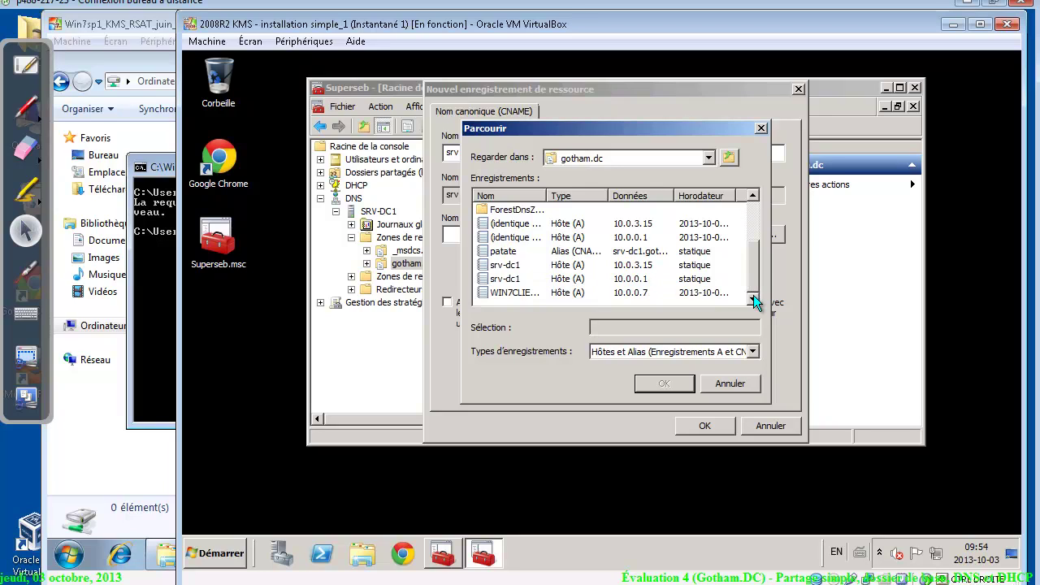
{"action": "left_click", "coordinate": [504, 281]}
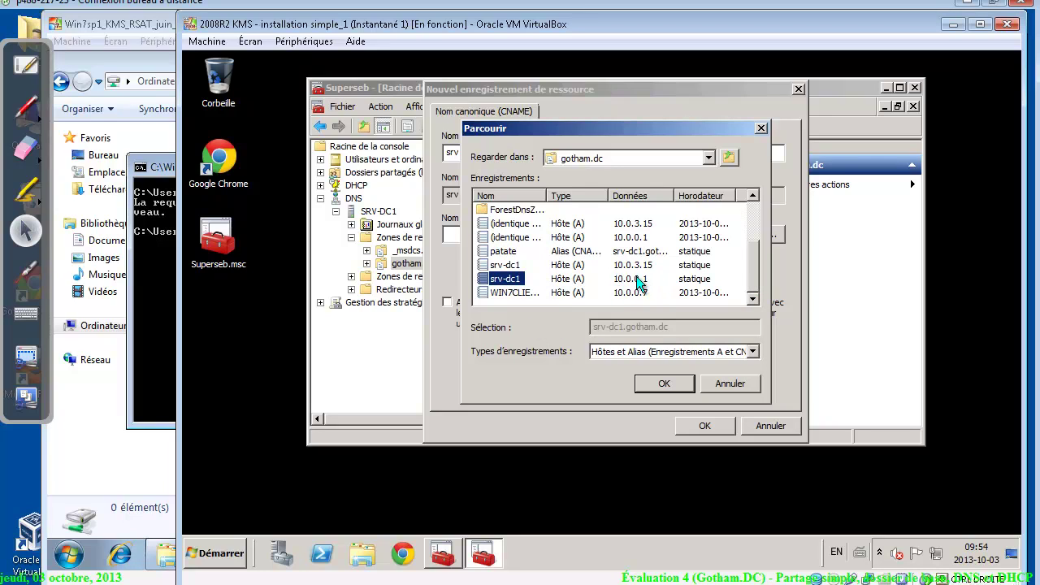
{"action": "left_click", "coordinate": [504, 269]}
{"action": "left_click", "coordinate": [653, 382]}
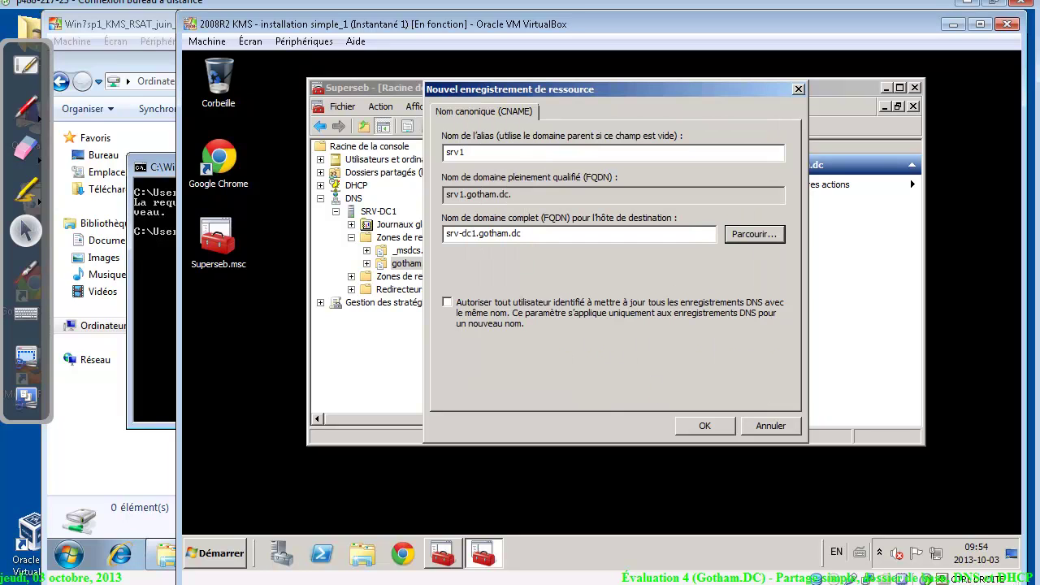
Check the alias and target fields, then save the srv1 alias record
{"action": "left_click_drag", "start_coordinate": [449, 233], "coordinate": [519, 233]}
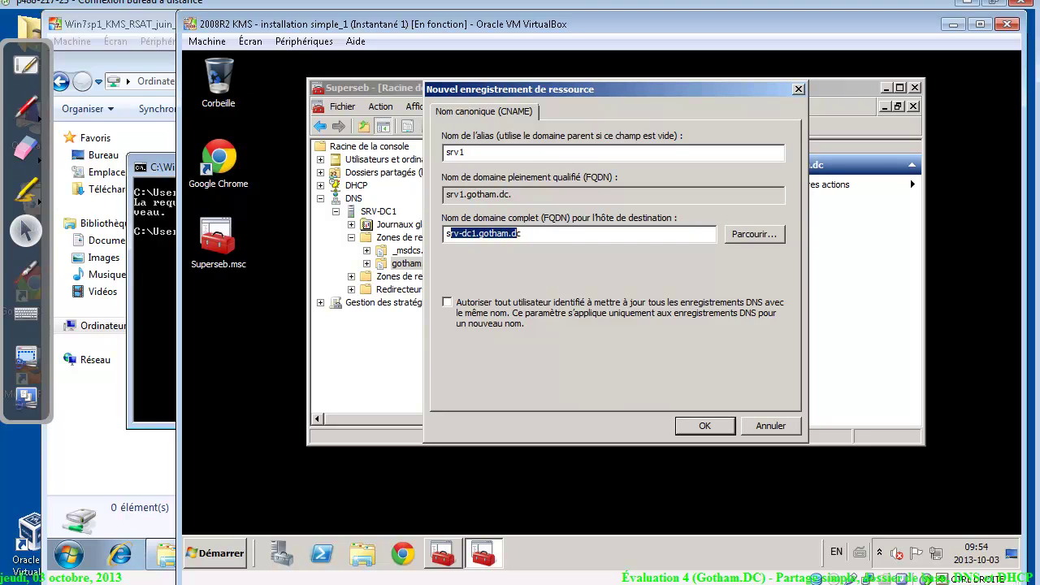
{"action": "left_click", "coordinate": [466, 234]}
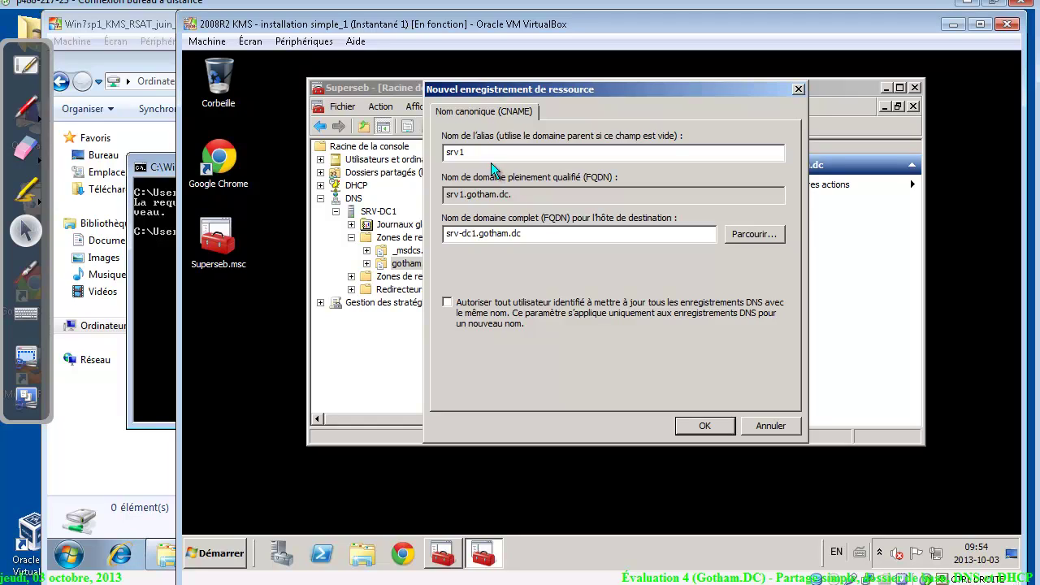
{"action": "left_click", "coordinate": [392, 126]}
{"action": "left_click", "coordinate": [703, 426]}
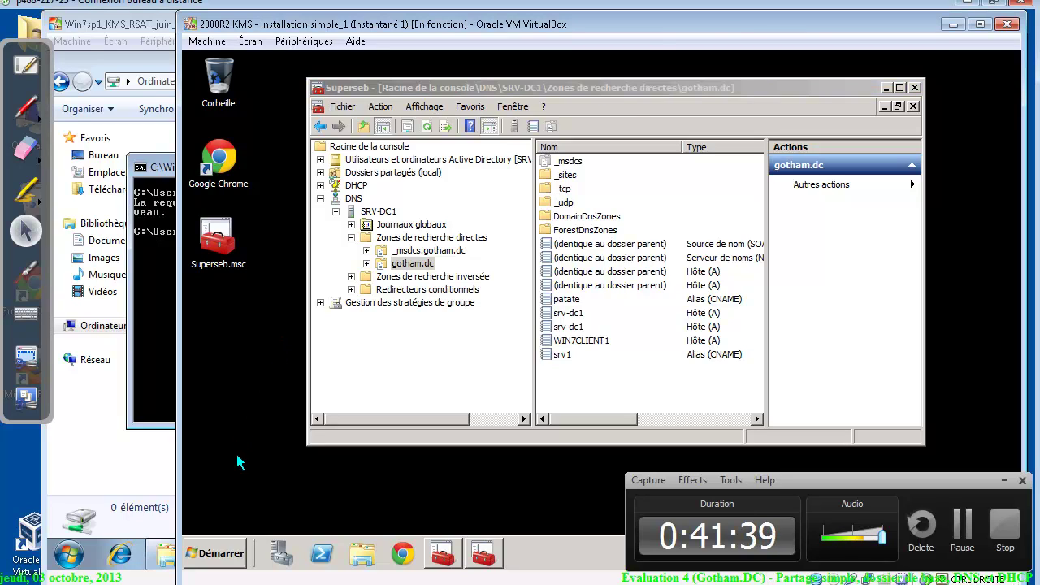
{"action": "left_click", "coordinate": [216, 552]}
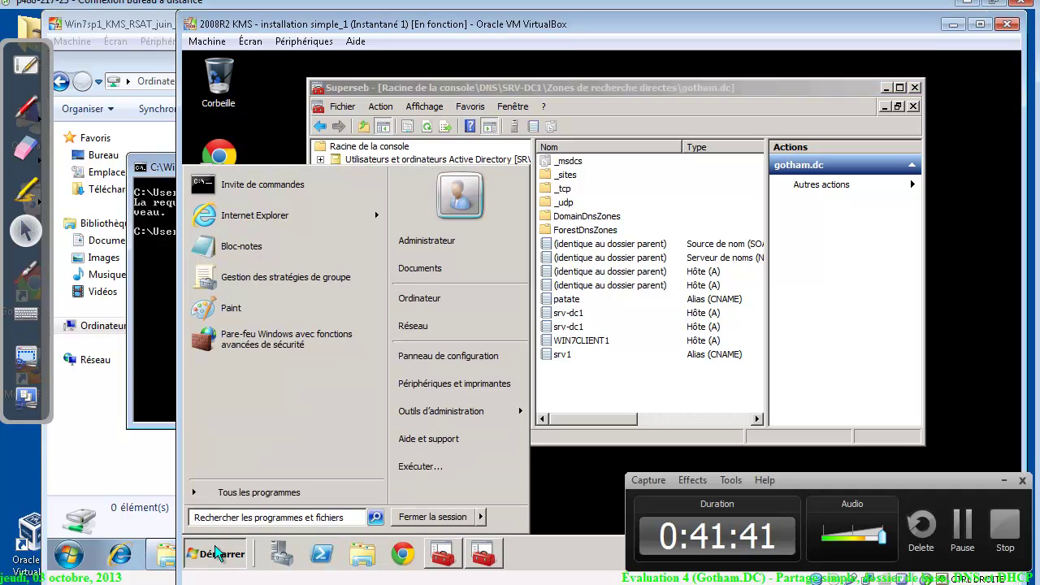
Open cmd on the server and ping srv1, resolving to srv-dc1.gotham.dc with 4/4 replies
{"action": "type", "text": "cmd"}
{"action": "key", "text": "Return"}
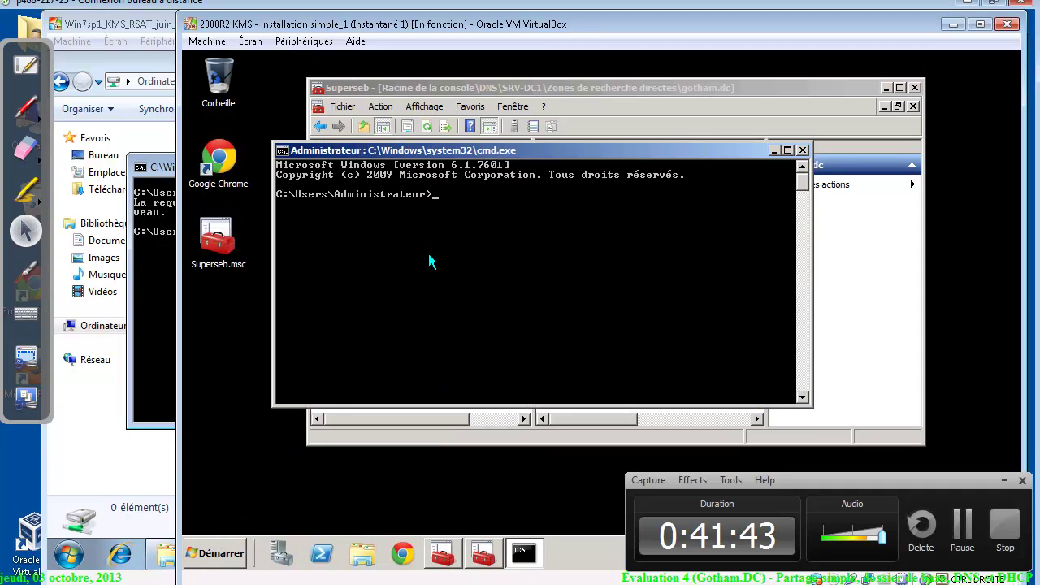
{"action": "type", "text": "ping srv1"}
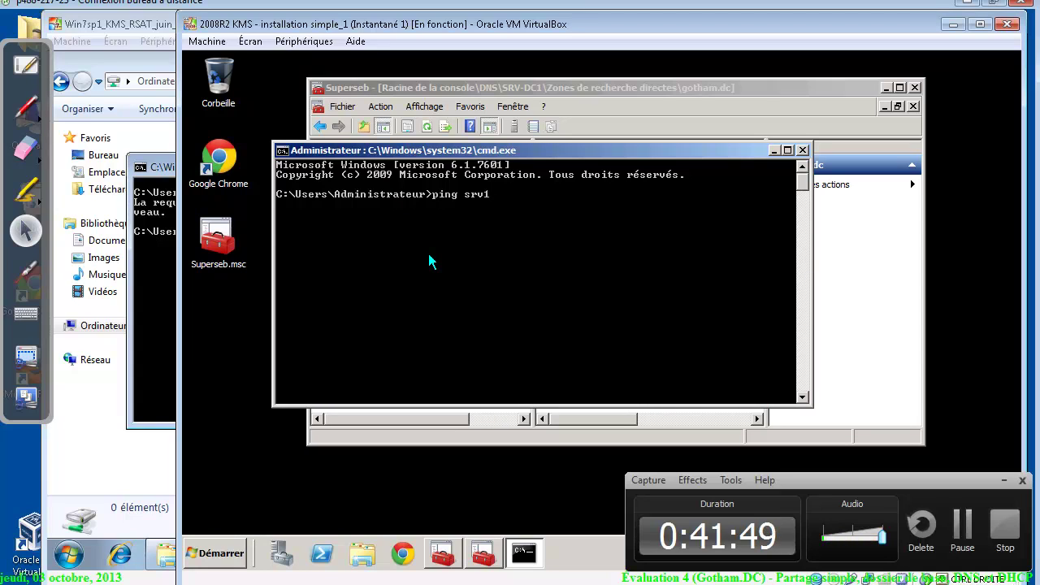
{"action": "key", "text": "Return"}
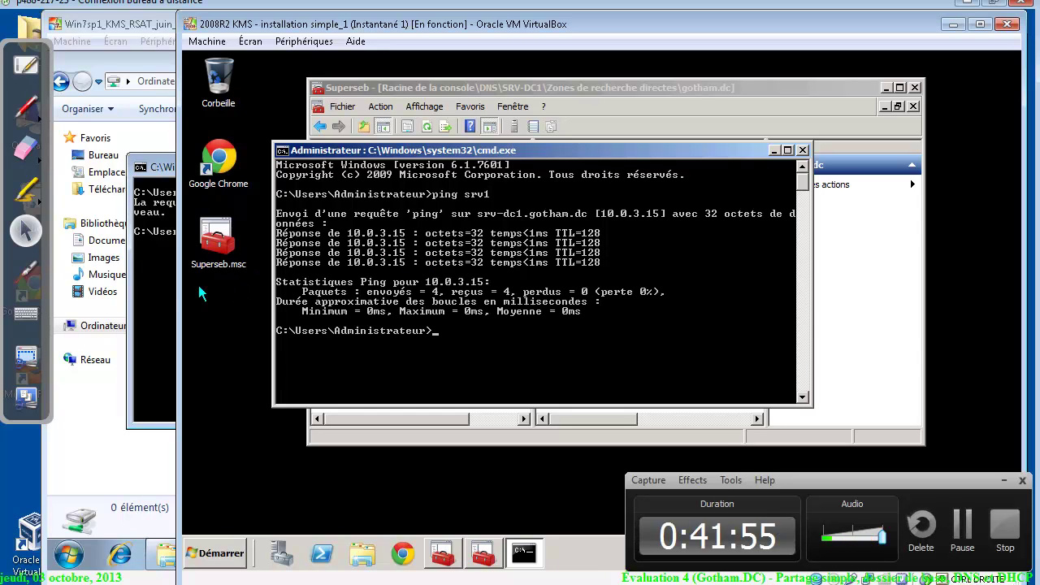
{"action": "left_click", "coordinate": [162, 285]}
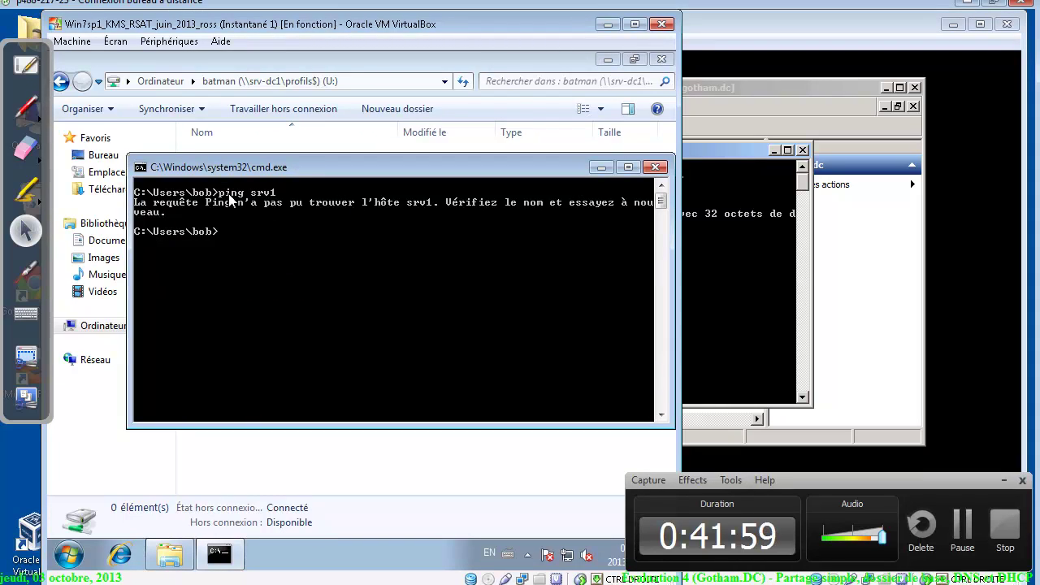
Rerun ping srv1 on the client, still not found, and annotate 'CACHE DNS' on screen
{"action": "key", "text": "Up"}
{"action": "key", "text": "Return"}
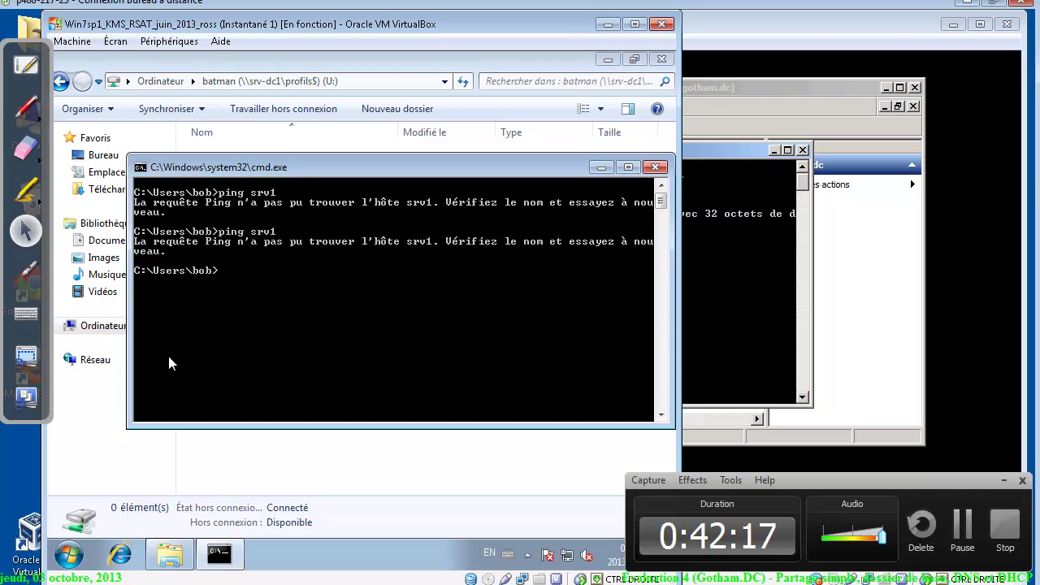
{"action": "left_click", "coordinate": [26, 106]}
{"action": "mouse_move", "coordinate": [191, 91]}
{"action": "left_mouse_down"}
{"action": "mouse_move", "coordinate": [203, 137]}
{"action": "mouse_move", "coordinate": [236, 137]}
{"action": "left_mouse_up"}
{"action": "mouse_move", "coordinate": [271, 91]}
{"action": "left_mouse_down"}
{"action": "mouse_move", "coordinate": [268, 134]}
{"action": "mouse_move", "coordinate": [280, 142]}
{"action": "left_mouse_up"}
{"action": "left_click_drag", "start_coordinate": [290, 93], "coordinate": [289, 142]}
{"action": "mouse_move", "coordinate": [328, 101]}
{"action": "left_mouse_down"}
{"action": "mouse_move", "coordinate": [327, 137]}
{"action": "mouse_move", "coordinate": [323, 117]}
{"action": "left_mouse_up"}
{"action": "mouse_move", "coordinate": [359, 80]}
{"action": "left_mouse_down"}
{"action": "mouse_move", "coordinate": [134, 73]}
{"action": "mouse_move", "coordinate": [364, 99]}
{"action": "mouse_move", "coordinate": [402, 134]}
{"action": "left_mouse_up"}
{"action": "mouse_move", "coordinate": [402, 94]}
{"action": "left_mouse_down"}
{"action": "mouse_move", "coordinate": [405, 134]}
{"action": "mouse_move", "coordinate": [464, 100]}
{"action": "mouse_move", "coordinate": [476, 133]}
{"action": "left_mouse_up"}
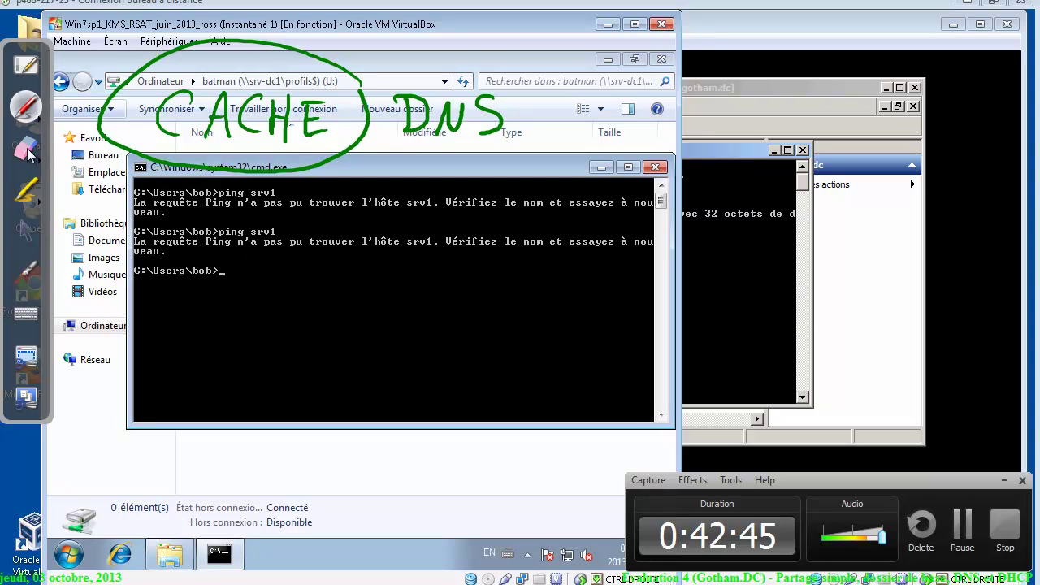
Erase the CACHE DNS annotation and leave annotation mode
{"action": "left_click", "coordinate": [26, 147]}
{"action": "left_click", "coordinate": [386, 101]}
{"action": "left_click_drag", "start_coordinate": [386, 102], "coordinate": [167, 51]}
{"action": "left_click", "coordinate": [25, 230]}
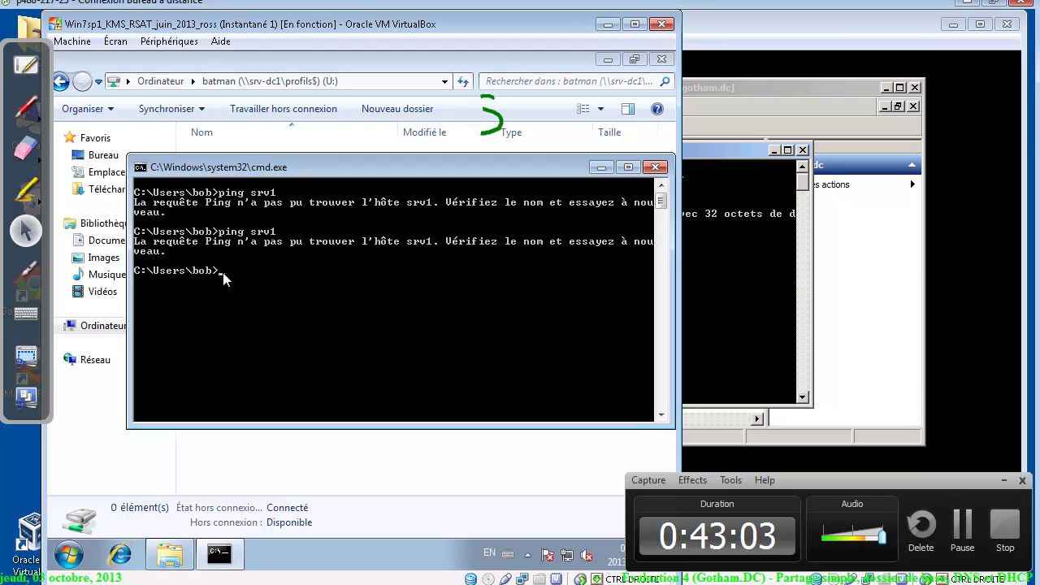
Run ipconfig /flushdns, then ping srv1, now replying from 10.0.0.1 with 0% loss
{"action": "type", "text": "ipconfig /flushdns"}
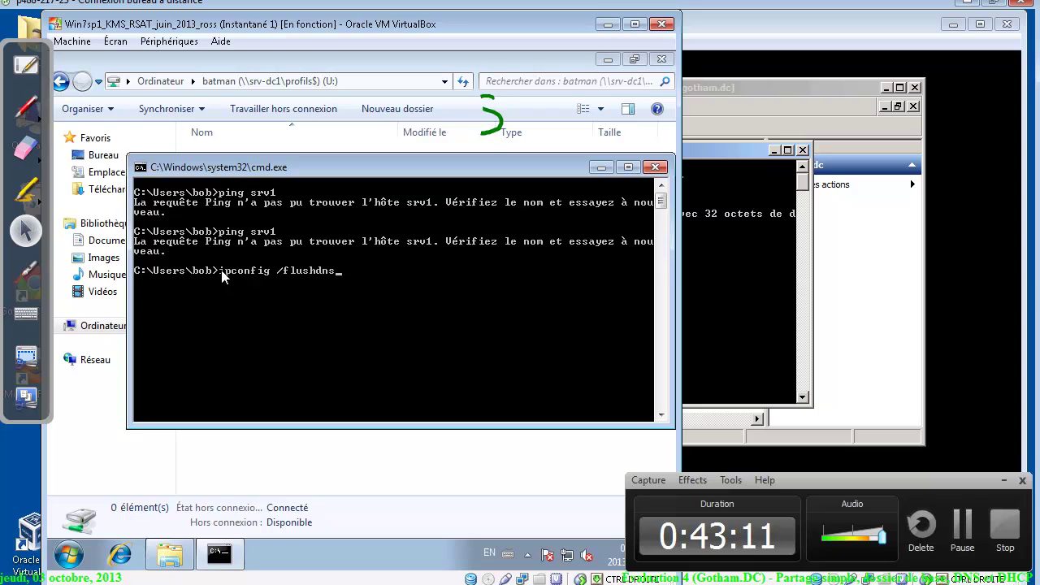
{"action": "key", "text": "Return"}
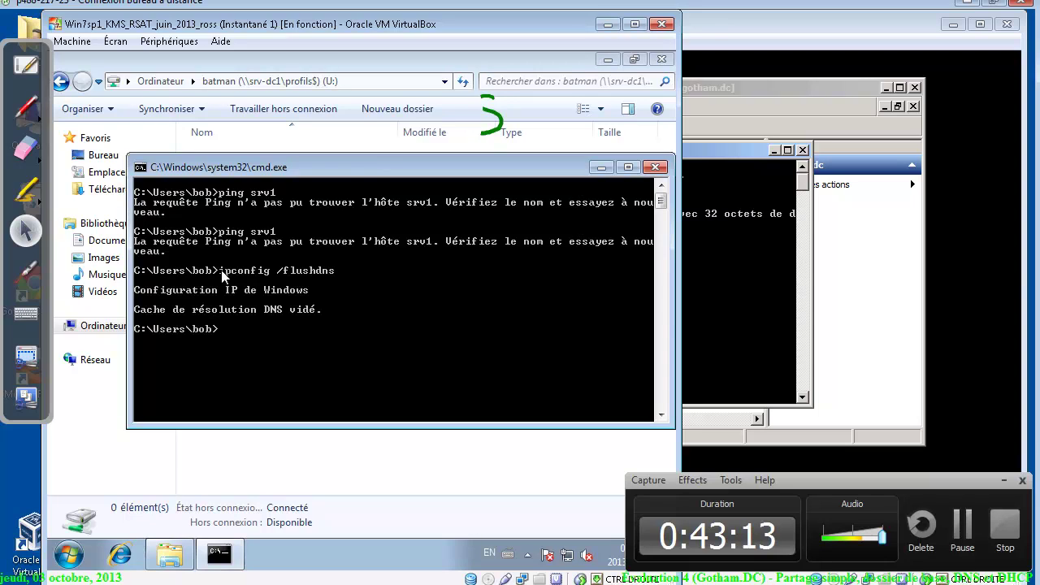
{"action": "type", "text": "ping srv1"}
{"action": "key", "text": "Return"}
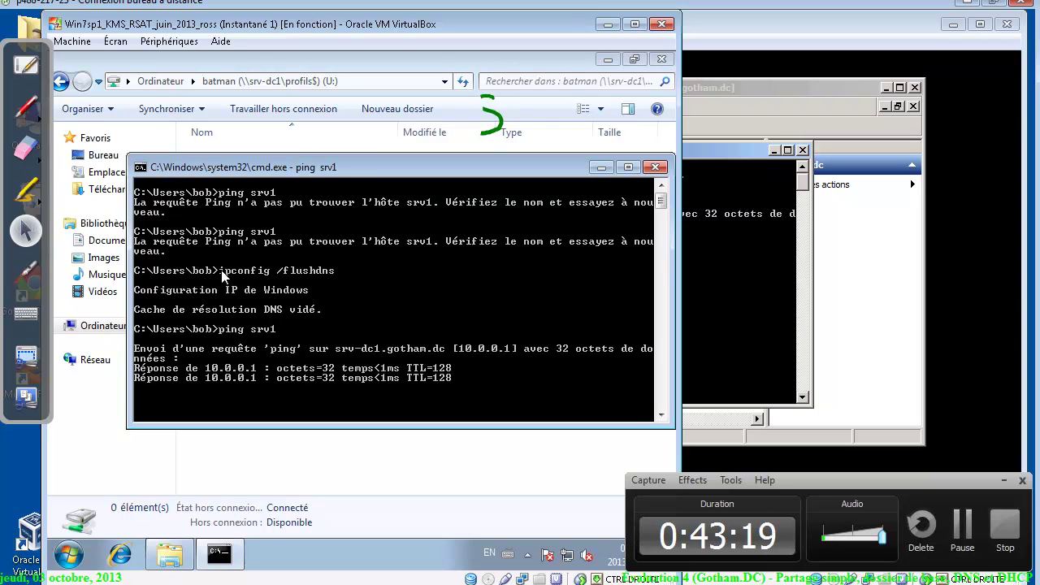
Erase the green S annotation mark and return to normal pointing
{"action": "left_click", "coordinate": [25, 147]}
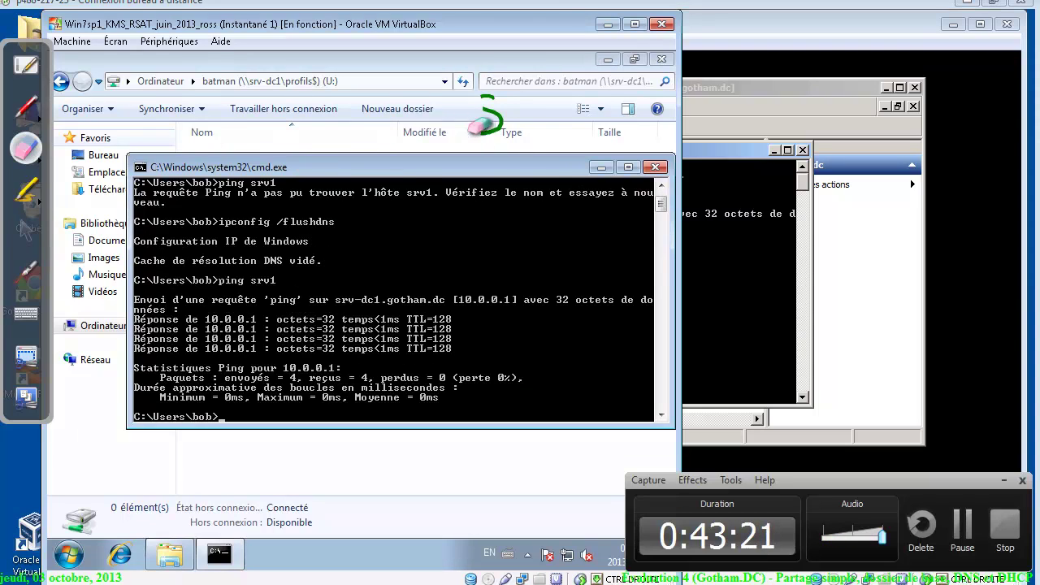
{"action": "left_click", "coordinate": [492, 118]}
{"action": "left_click", "coordinate": [25, 231]}
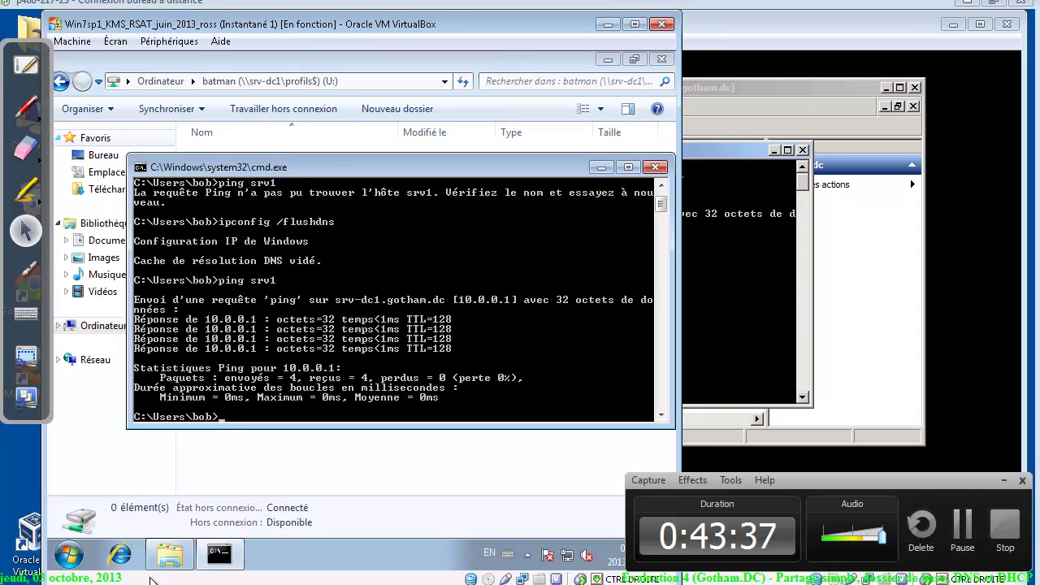
Back in the Évaluation 4 doc, highlight the SRV1 alias requirement in the DNS section
{"action": "key", "text": "alt+Tab"}
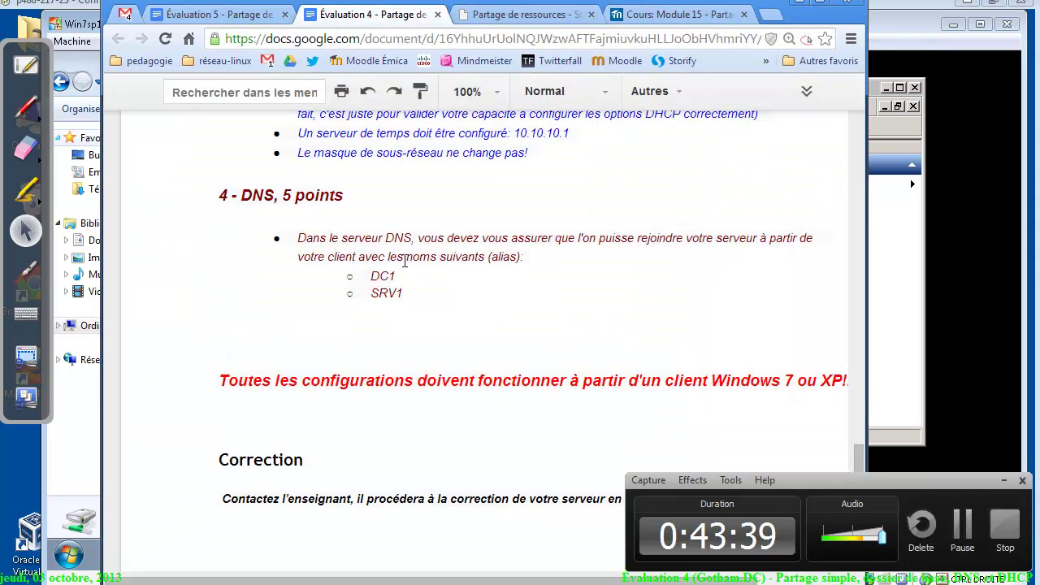
{"action": "left_click_drag", "start_coordinate": [405, 321], "coordinate": [367, 294]}
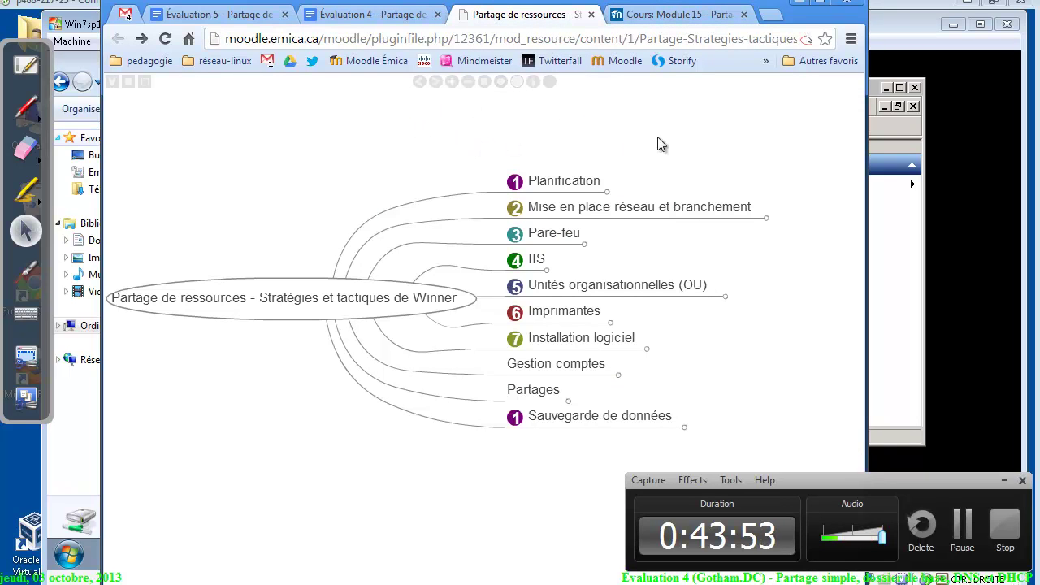
Pan the mind map and expand the Partages branch, leaving Personnel expanded
{"action": "left_click_drag", "start_coordinate": [742, 149], "coordinate": [685, 145]}
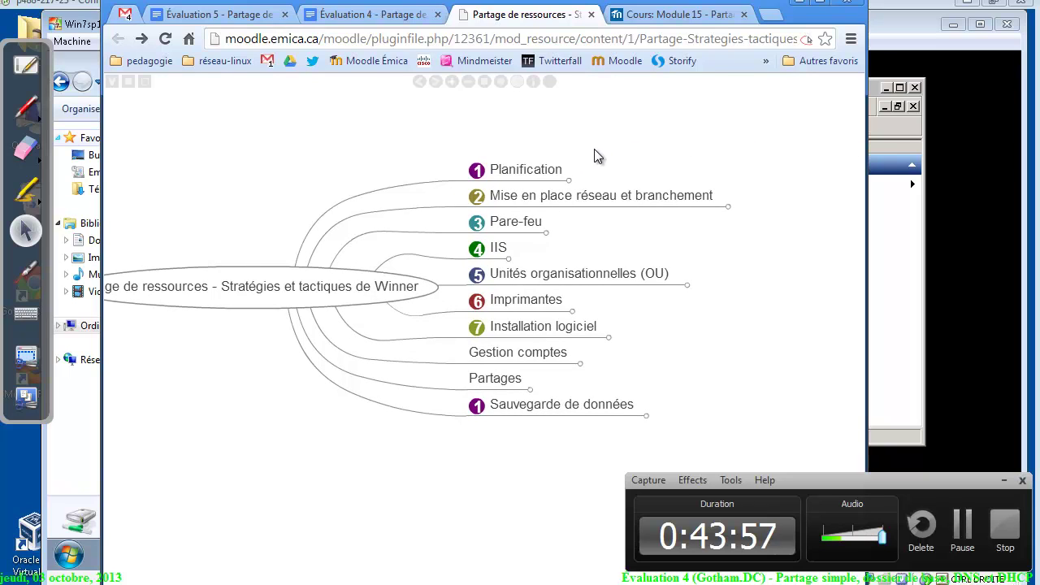
{"action": "left_click_drag", "start_coordinate": [709, 257], "coordinate": [543, 227]}
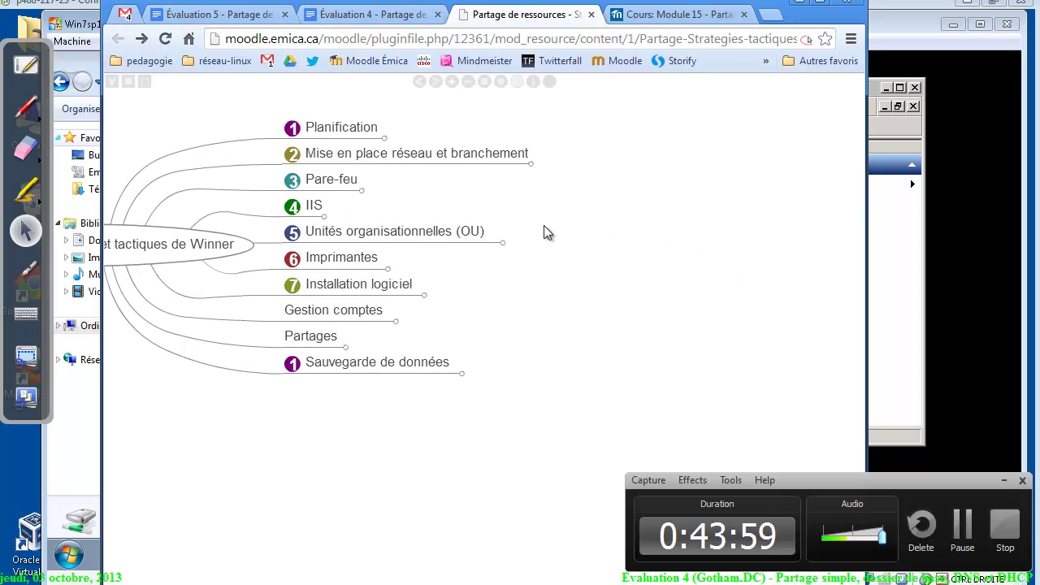
{"action": "left_click", "coordinate": [298, 335]}
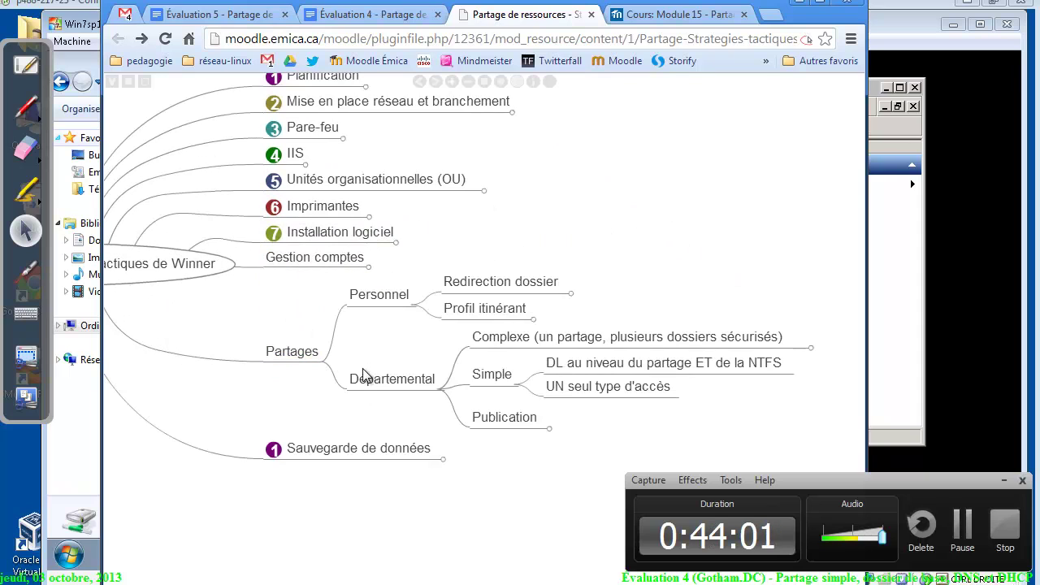
{"action": "left_click", "coordinate": [377, 303]}
{"action": "left_click", "coordinate": [376, 298]}
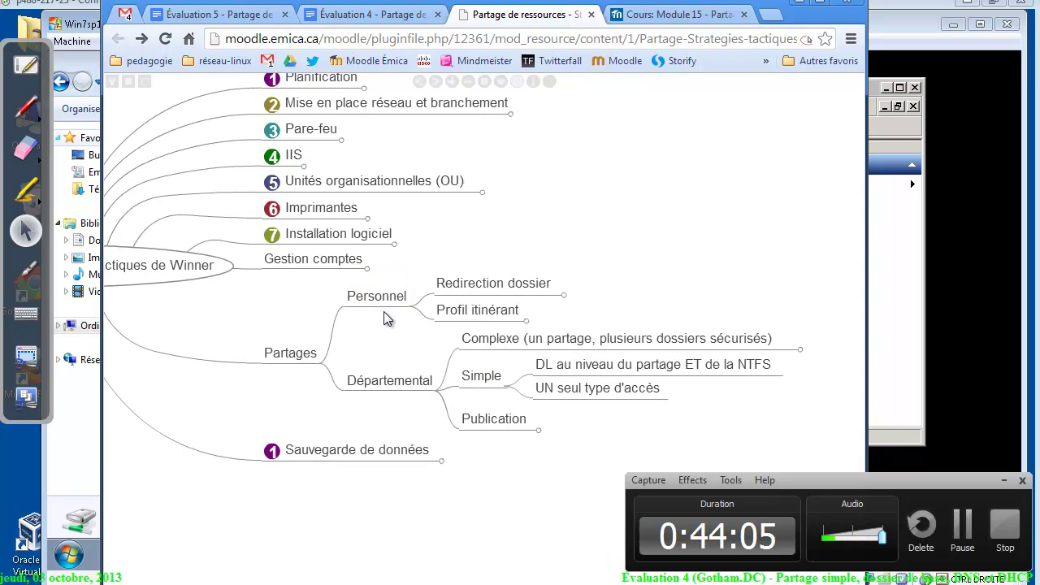
Expand Redirection dossier, Partage, Droit partage and Droit NTFS dossier racine to read the permission entries
{"action": "left_click", "coordinate": [482, 283]}
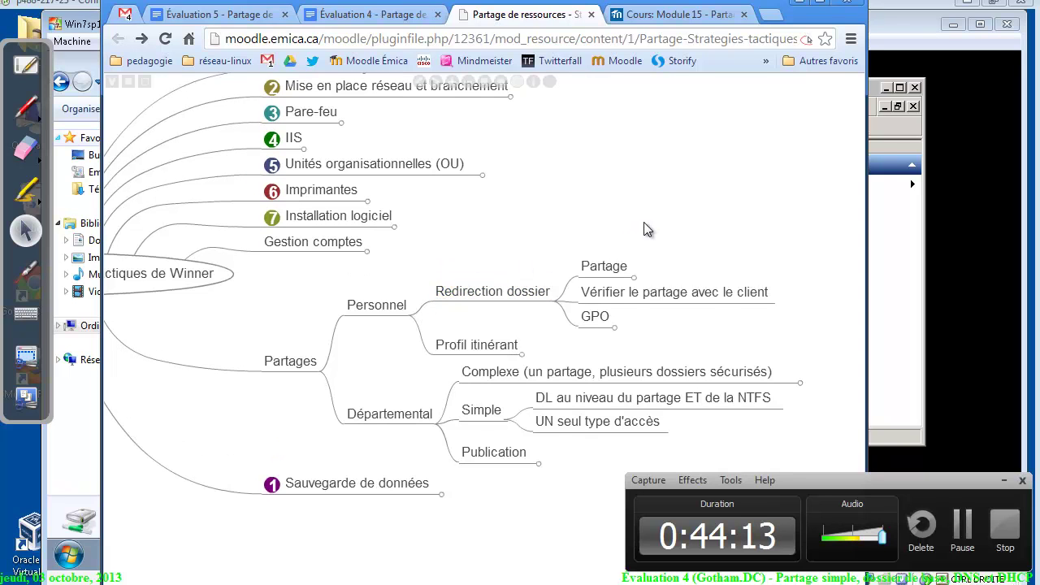
{"action": "left_click", "coordinate": [478, 250]}
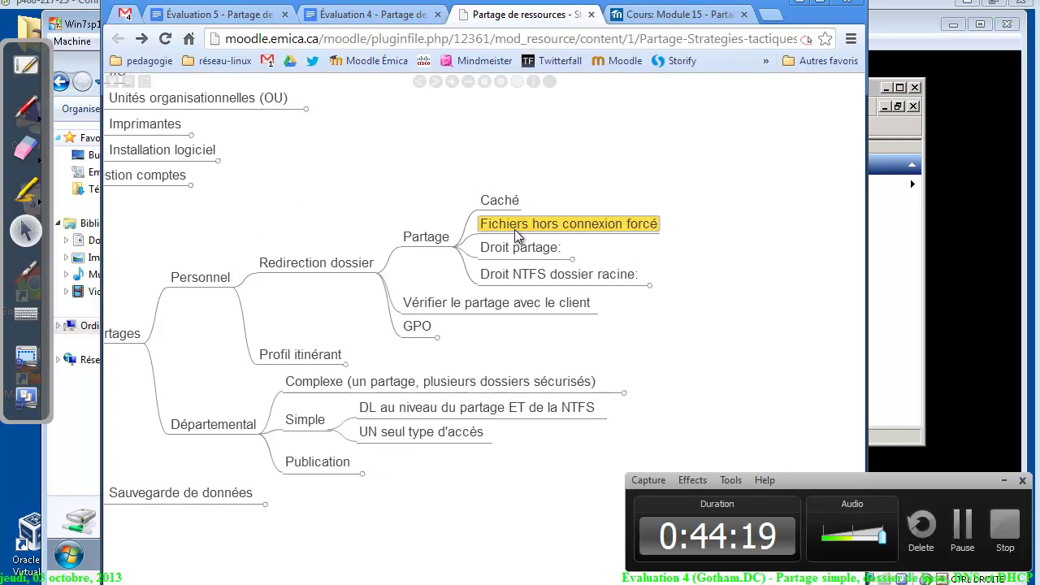
{"action": "left_click", "coordinate": [514, 250]}
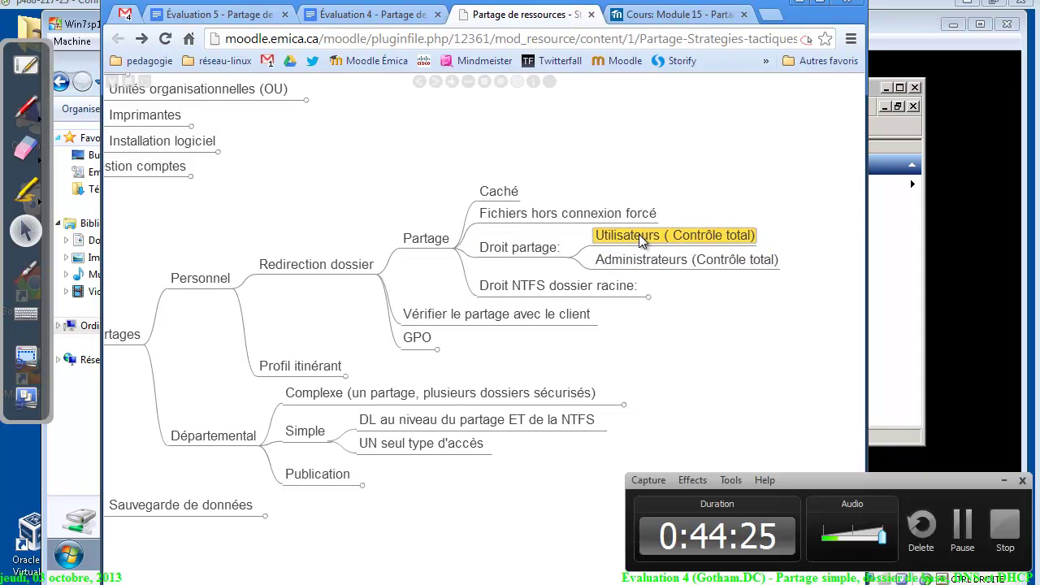
{"action": "left_click", "coordinate": [541, 285]}
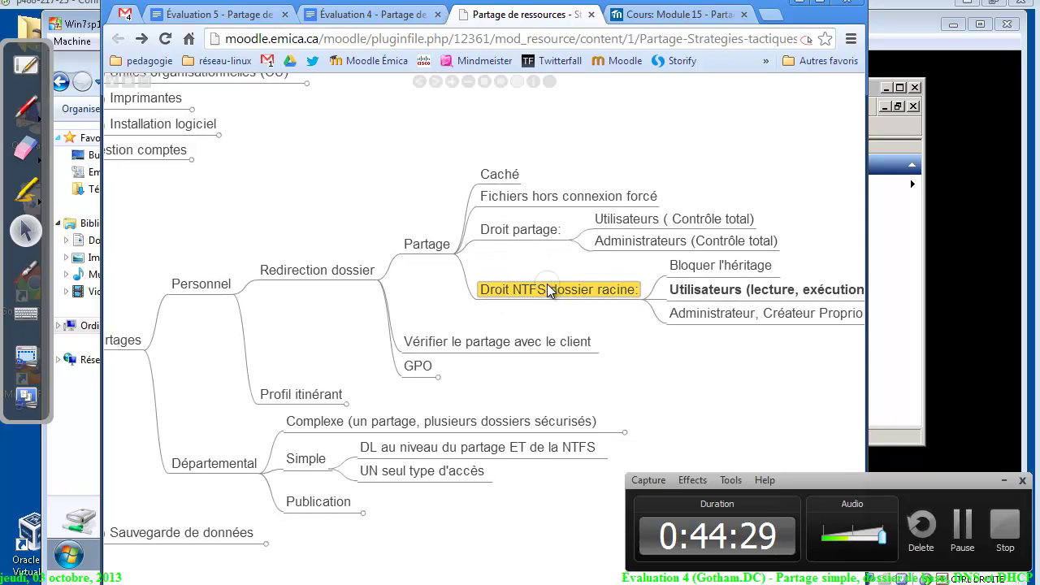
{"action": "left_click_drag", "start_coordinate": [611, 271], "coordinate": [474, 236]}
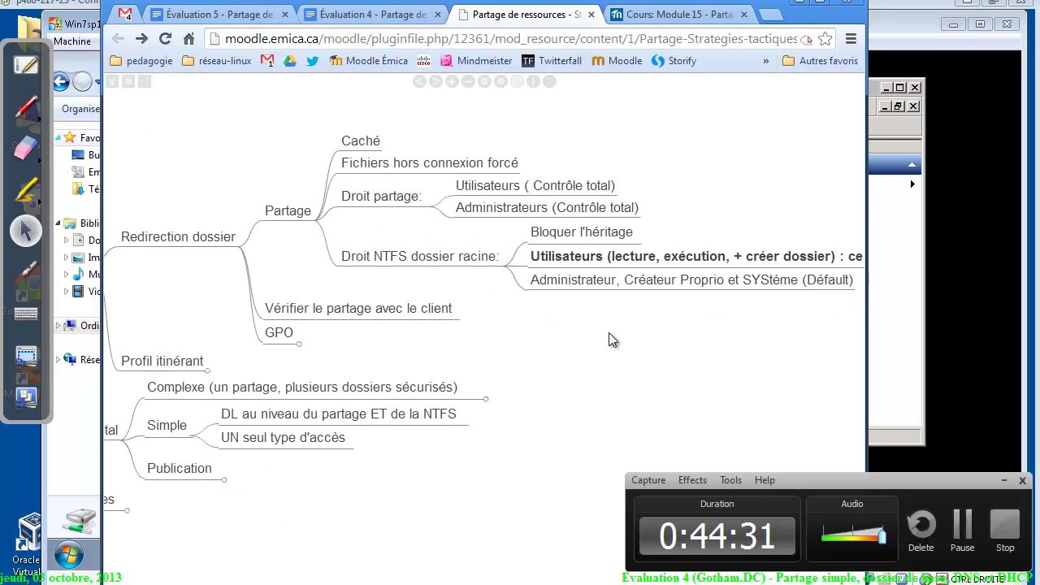
{"action": "left_click_drag", "start_coordinate": [607, 331], "coordinate": [455, 300]}
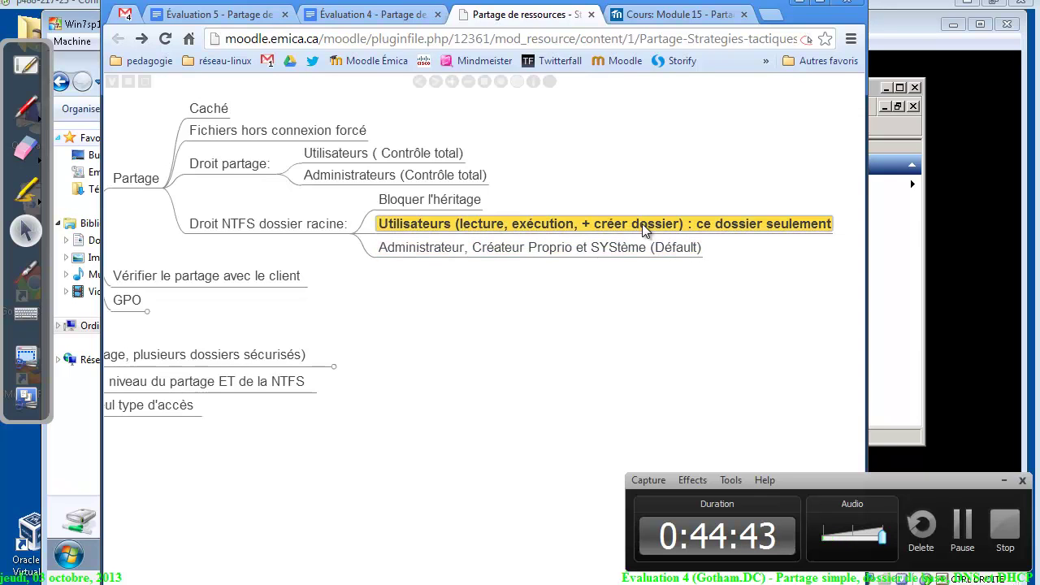
{"action": "left_click", "coordinate": [296, 226]}
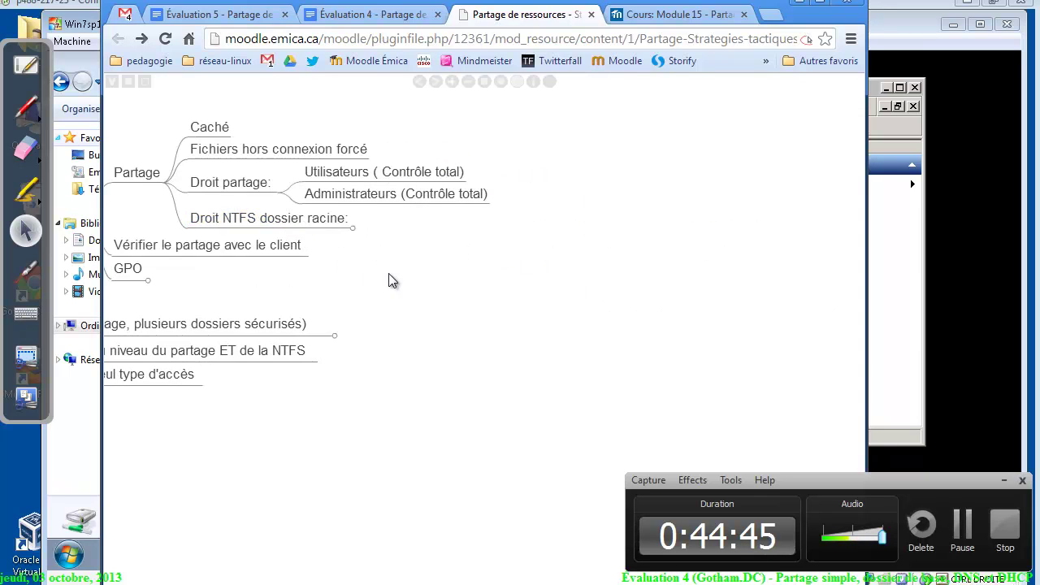
Collapse Redirection dossier and expand the Départemental branch down to its Simple node
{"action": "left_click", "coordinate": [243, 158]}
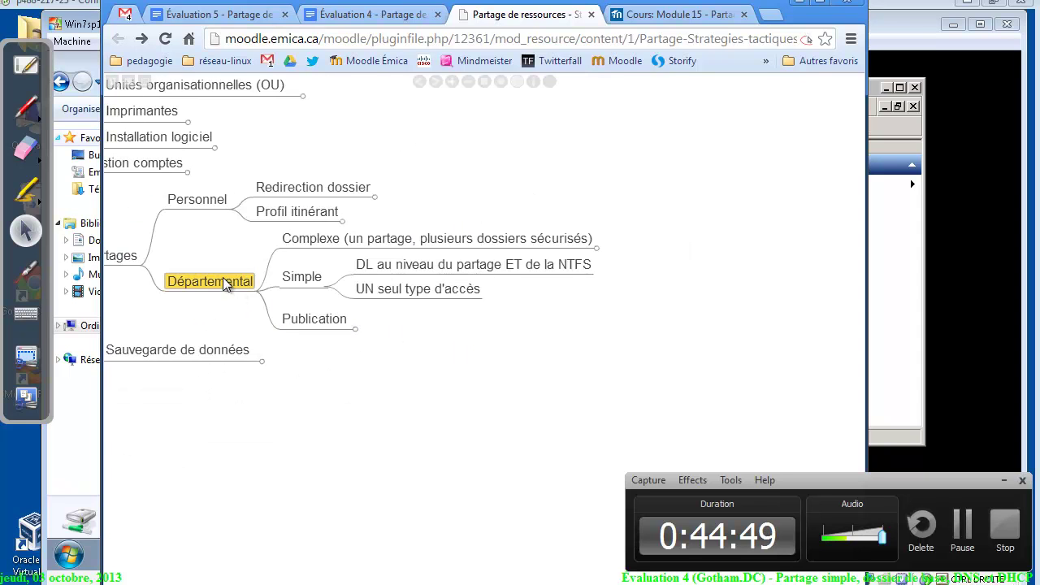
{"action": "left_click", "coordinate": [226, 279]}
{"action": "left_click", "coordinate": [221, 275]}
{"action": "left_click", "coordinate": [297, 274]}
{"action": "left_click", "coordinate": [298, 275]}
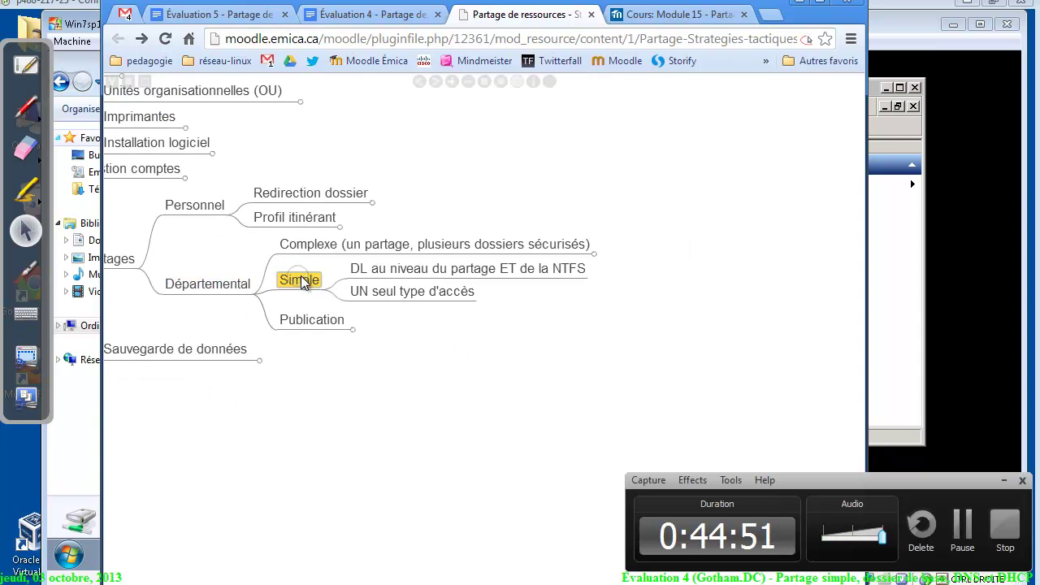
Go over the Simple rules (DL at share and NTFS, one access type), then show the whiteboard
{"action": "left_click", "coordinate": [377, 265]}
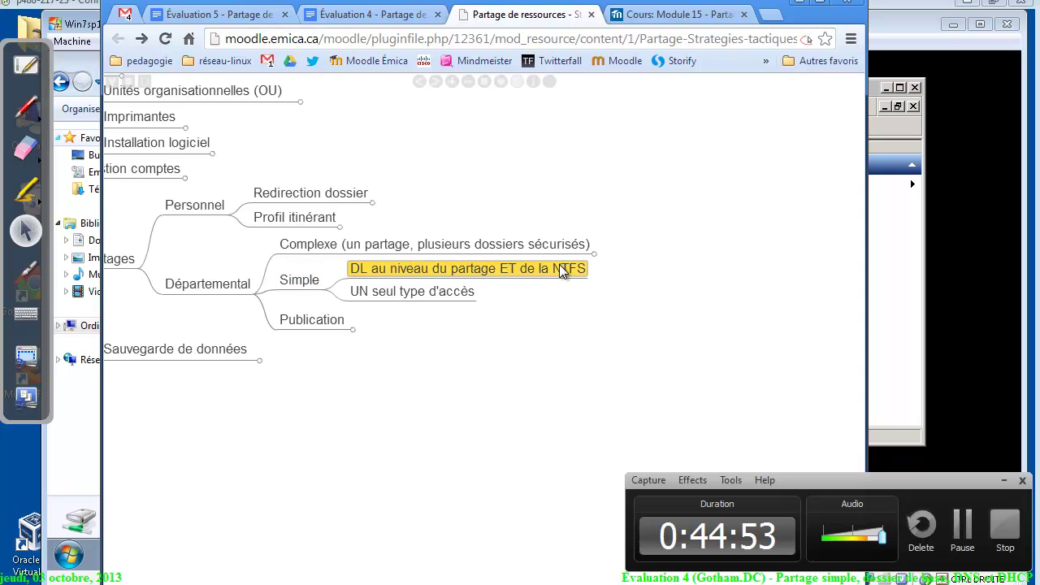
{"action": "left_click", "coordinate": [433, 295]}
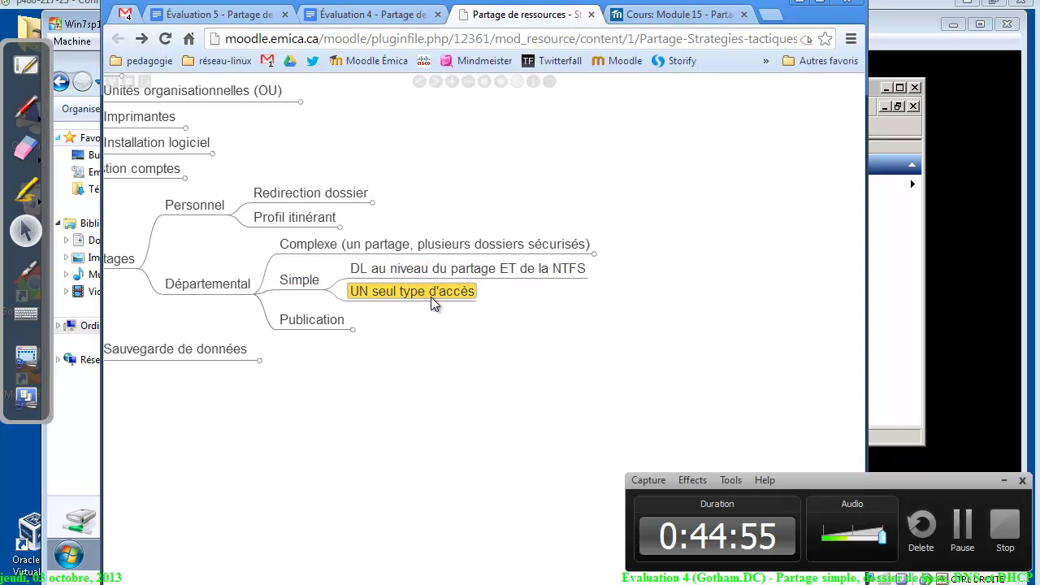
{"action": "left_click", "coordinate": [300, 280]}
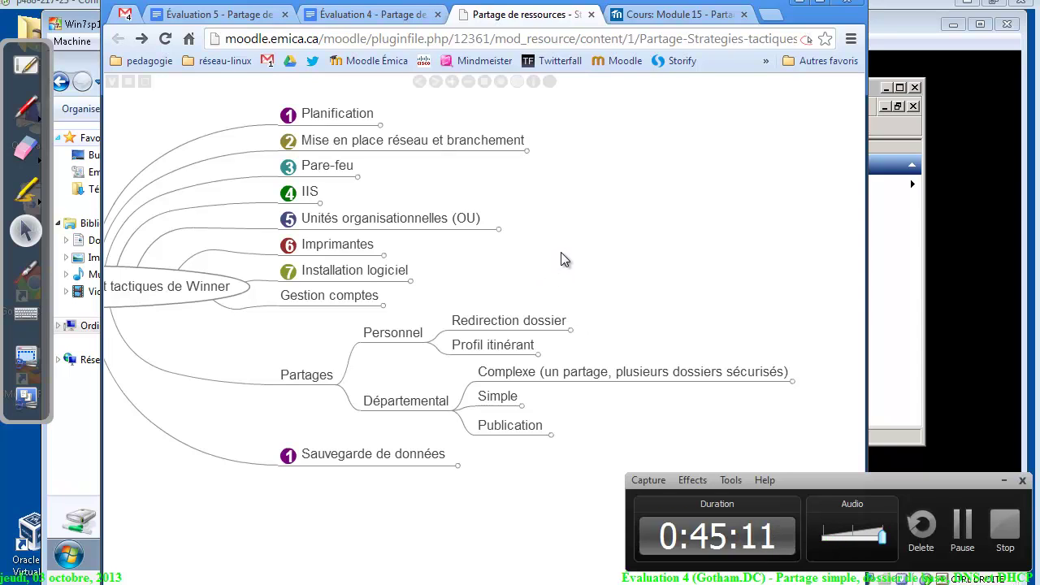
{"action": "left_click", "coordinate": [499, 382]}
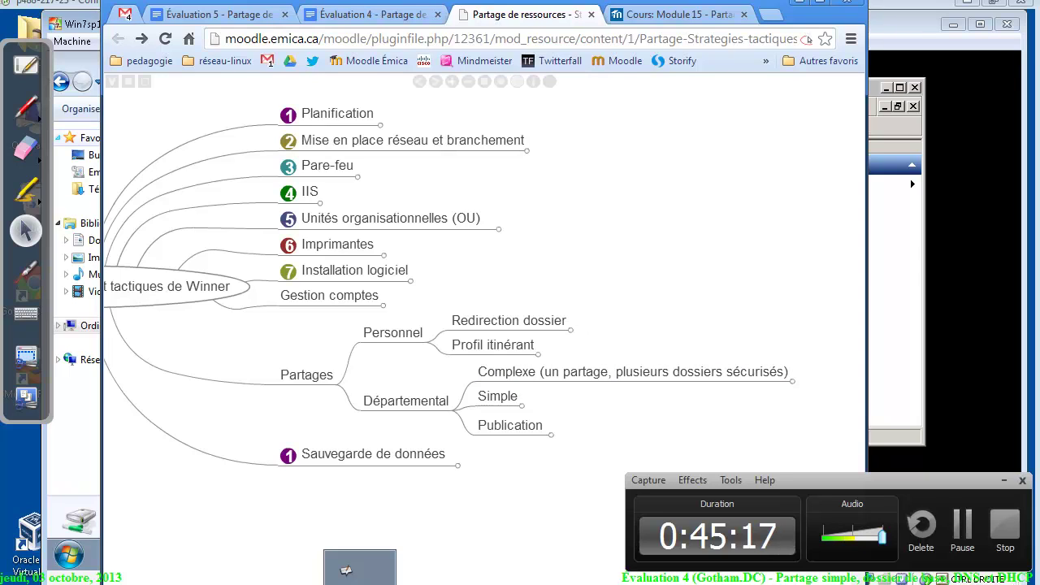
{"action": "left_click", "coordinate": [26, 61]}
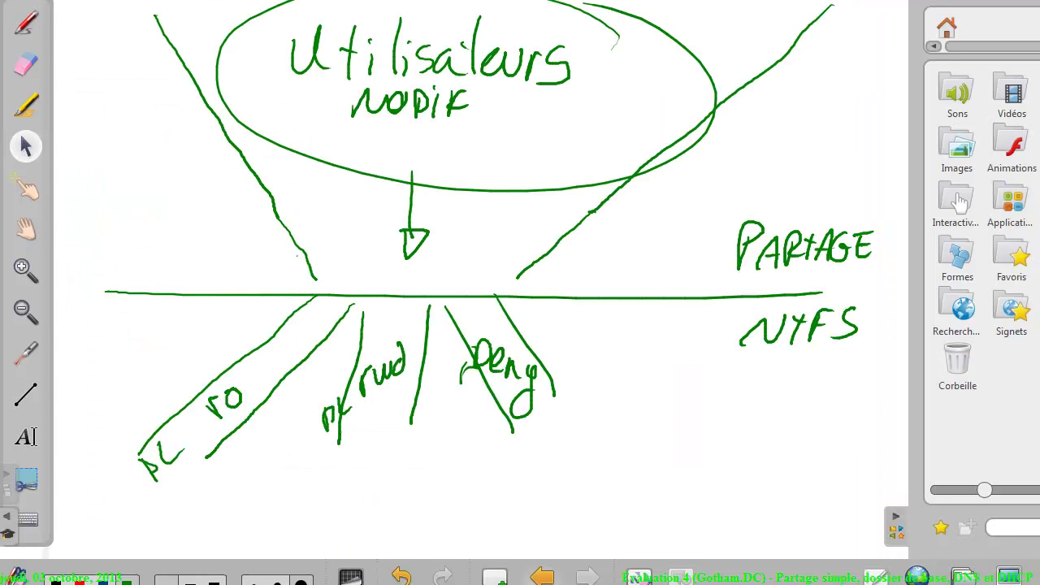
Show the GL/DL group diagram page, then bring up the Évaluation 5 assignment in Chrome
{"action": "left_click", "coordinate": [541, 575]}
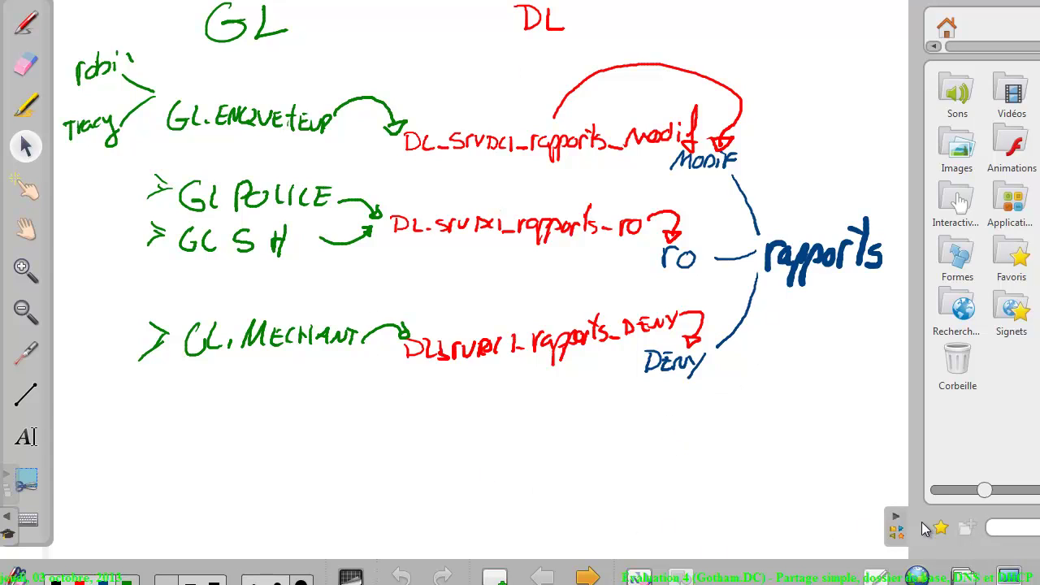
{"action": "key", "text": "alt+Tab"}
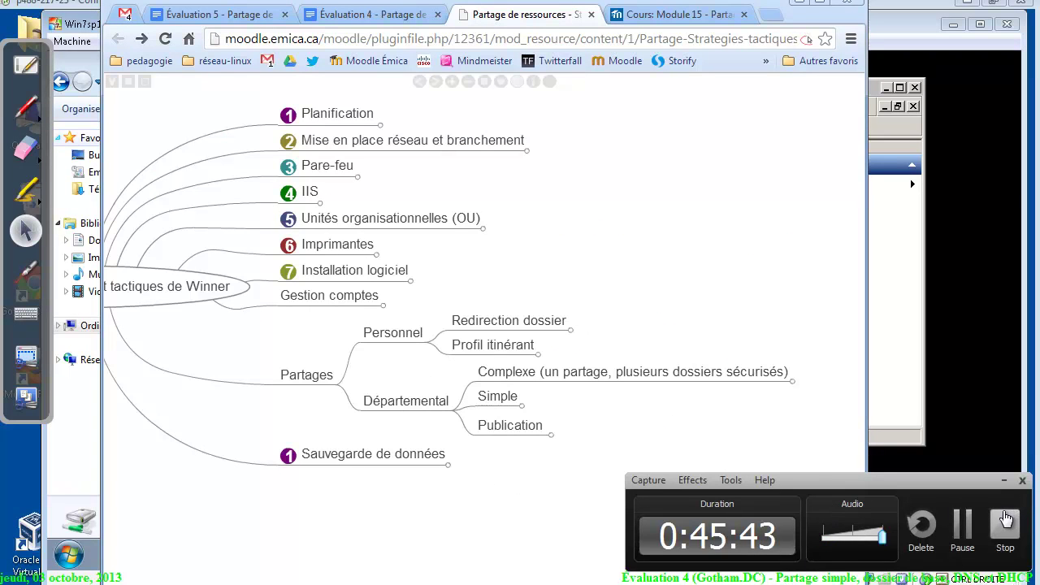
{"action": "left_click", "coordinate": [215, 14]}
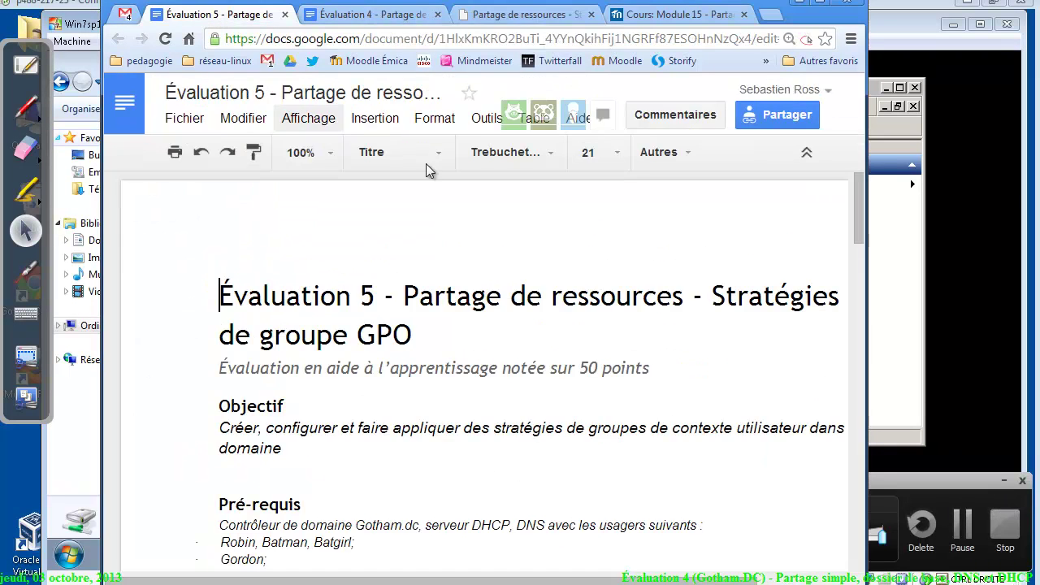
{"action": "left_click", "coordinate": [934, 490]}
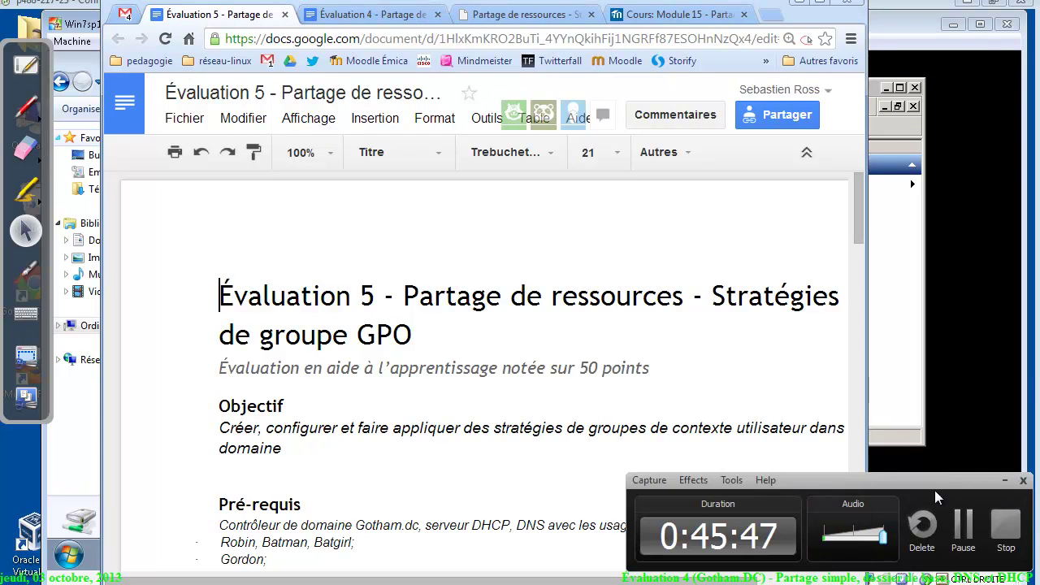